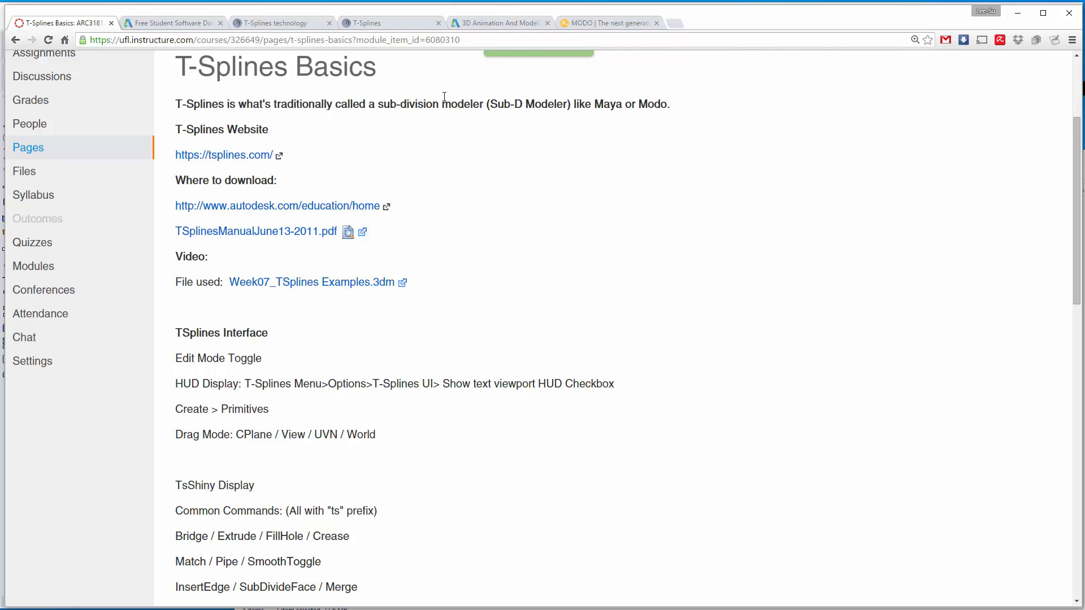
# Step: Examine the T-Splines home page and Autodesk's Maya overview page, including the Maya features section
pyautogui.click(413, 22)
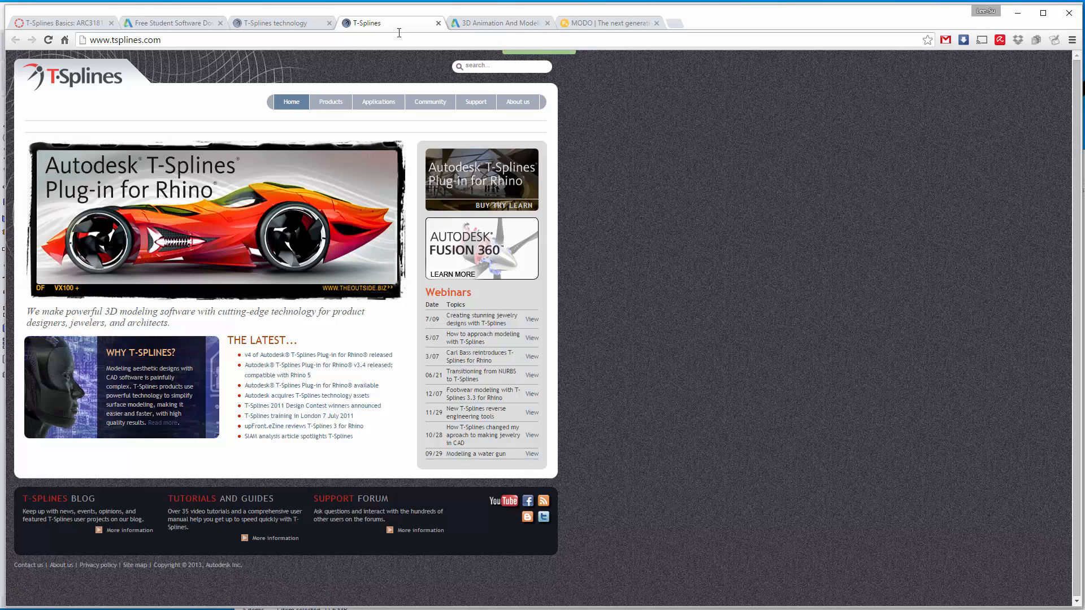
pyautogui.click(461, 27)
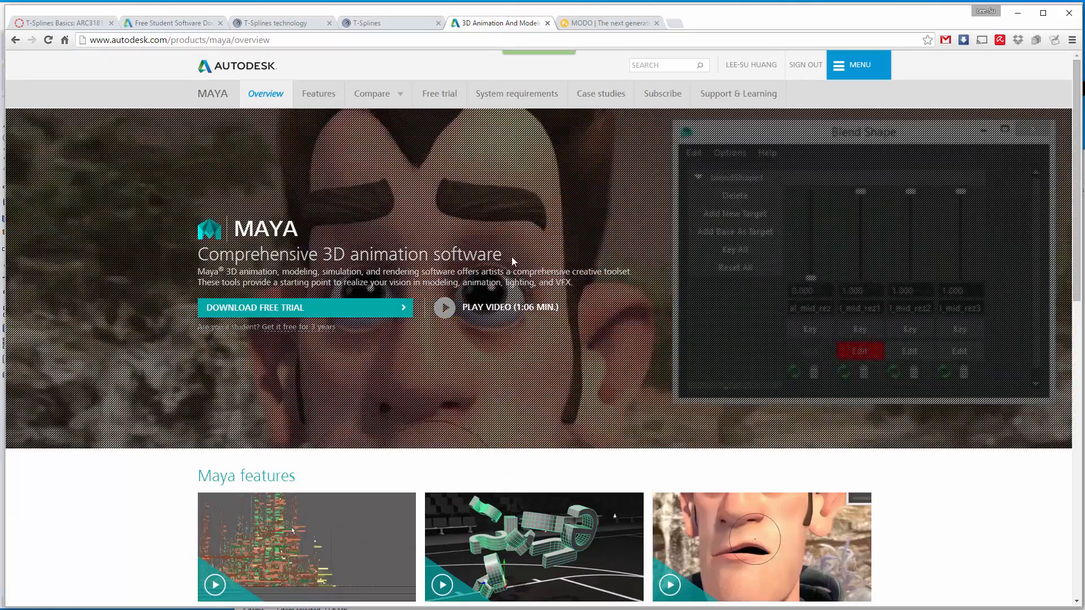
pyautogui.scroll(-4, 512, 261)
pyautogui.scroll(5, 452, 249)
pyautogui.scroll(-2, 401, 234)
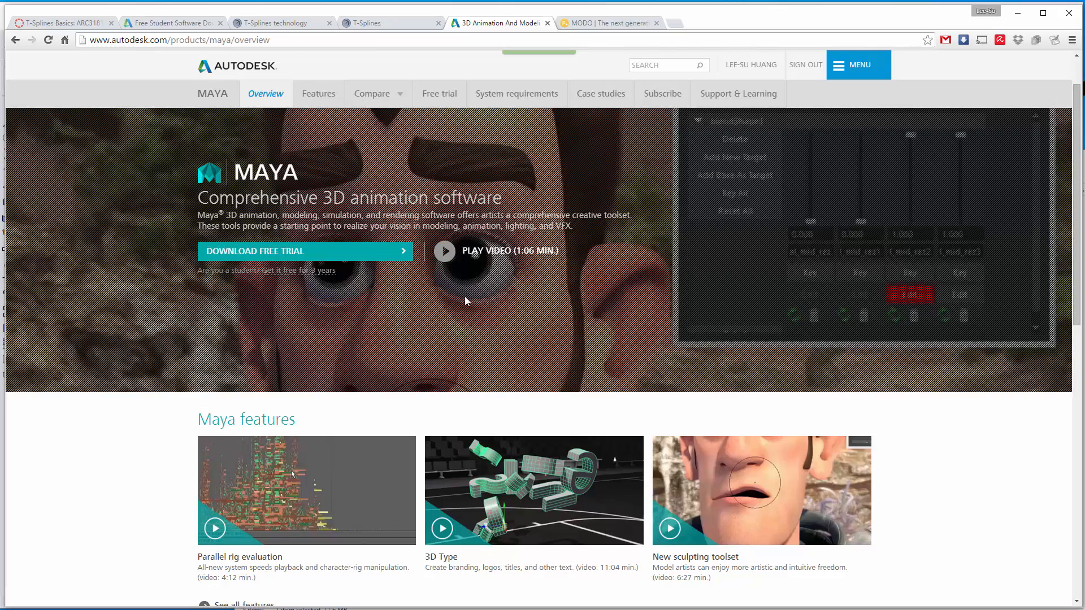
pyautogui.scroll(1, 466, 301)
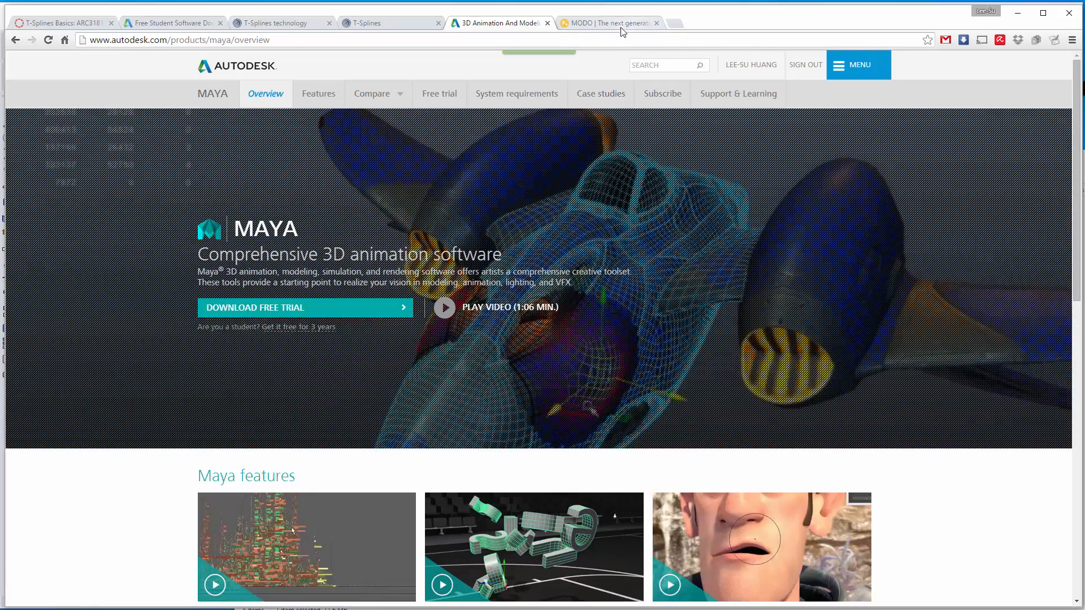
# Step: Look through the MODO product page down to its customer stories, and close the MODO and Maya pages
pyautogui.click(621, 23)
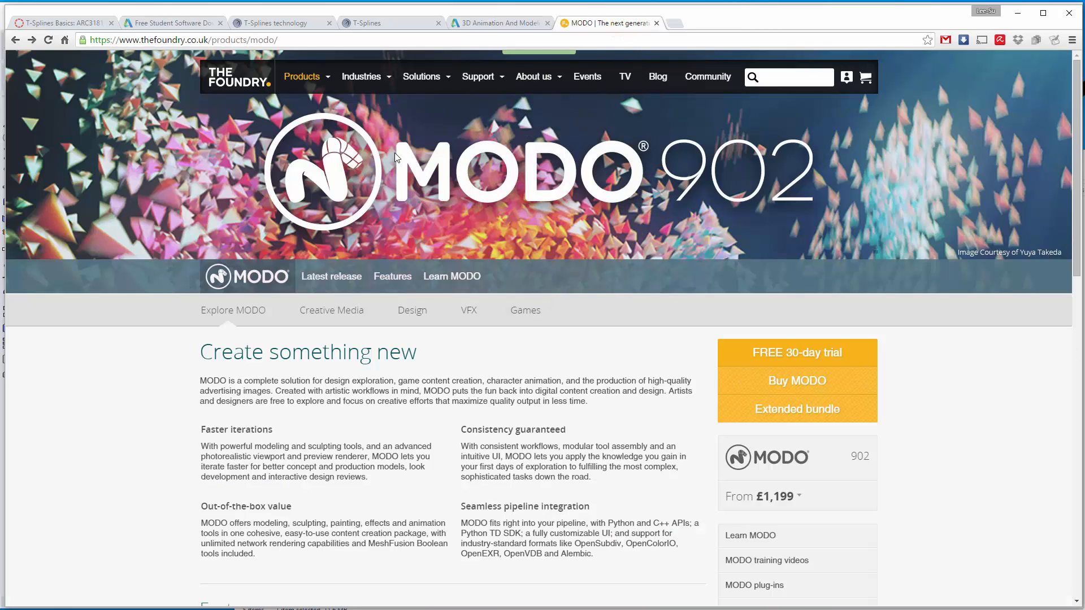
pyautogui.moveTo(362, 78)
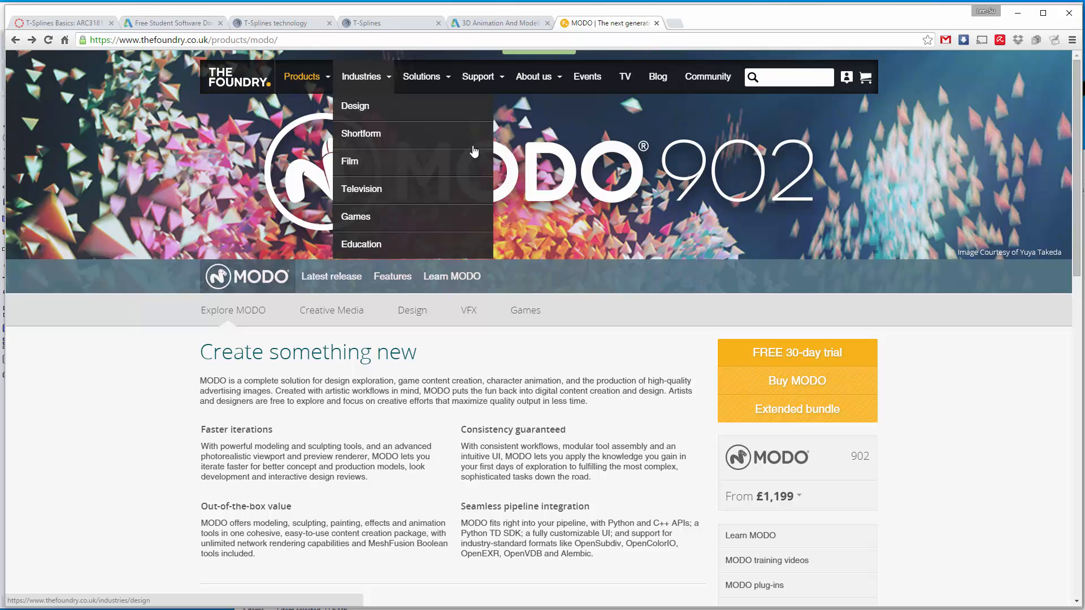
pyautogui.scroll(-10, 518, 290)
pyautogui.scroll(-4, 534, 294)
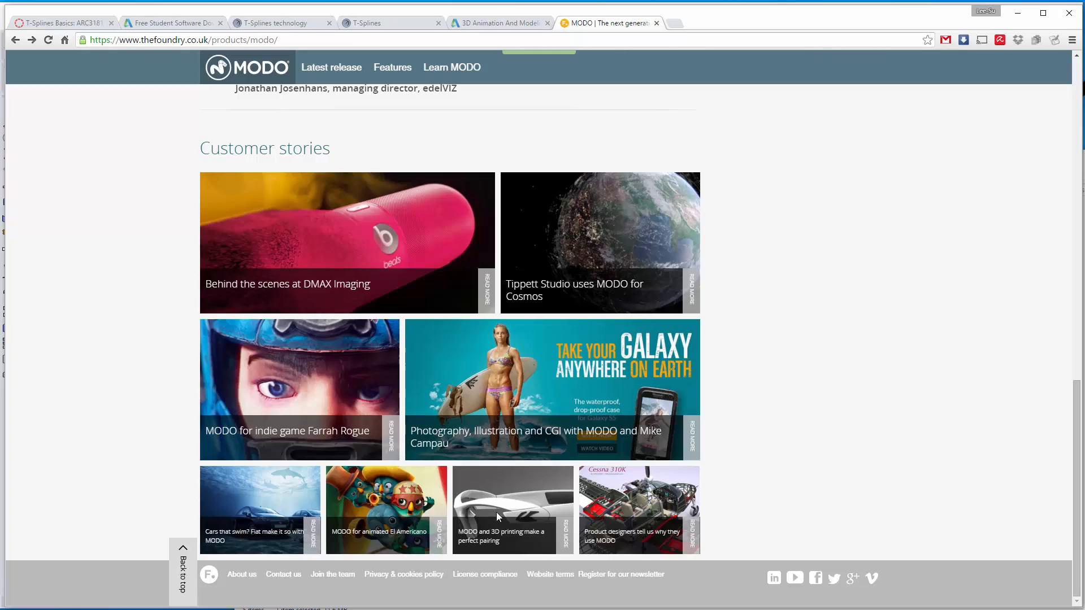
pyautogui.click(656, 23)
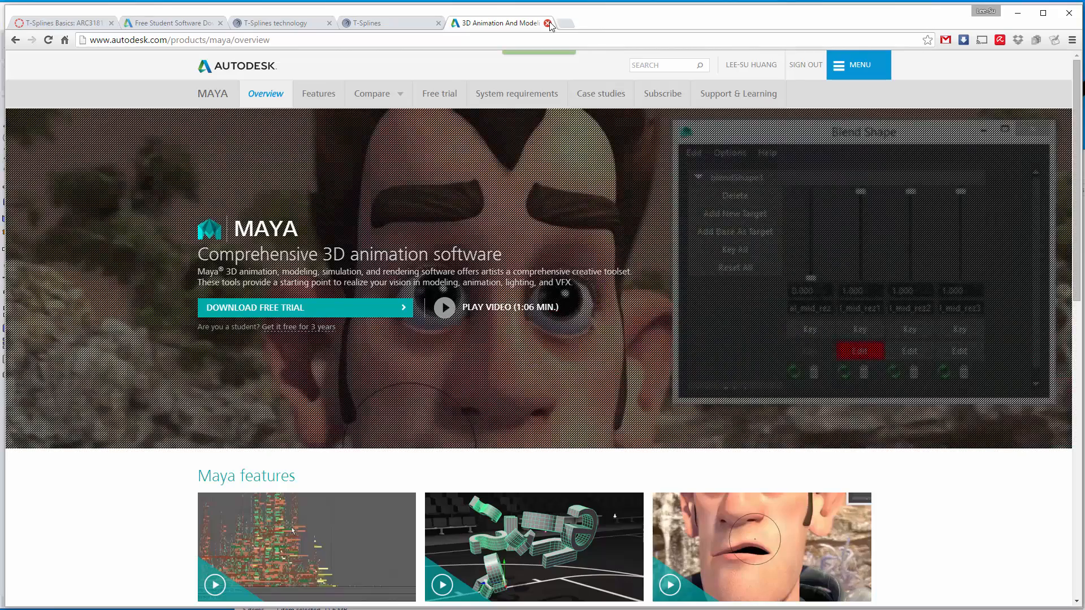
pyautogui.click(548, 24)
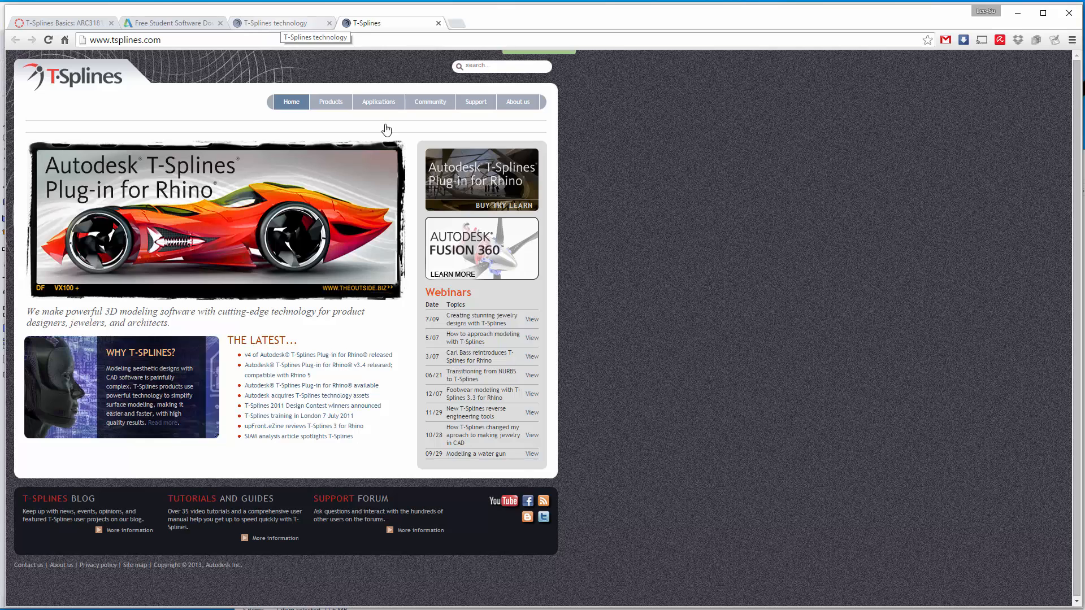
# Step: Examine the T-Points section of the T-Splines technology page, highlighting the control-point captions of the NURBS and T-Splines frogs
pyautogui.click(280, 23)
pyautogui.scroll(-1, 584, 306)
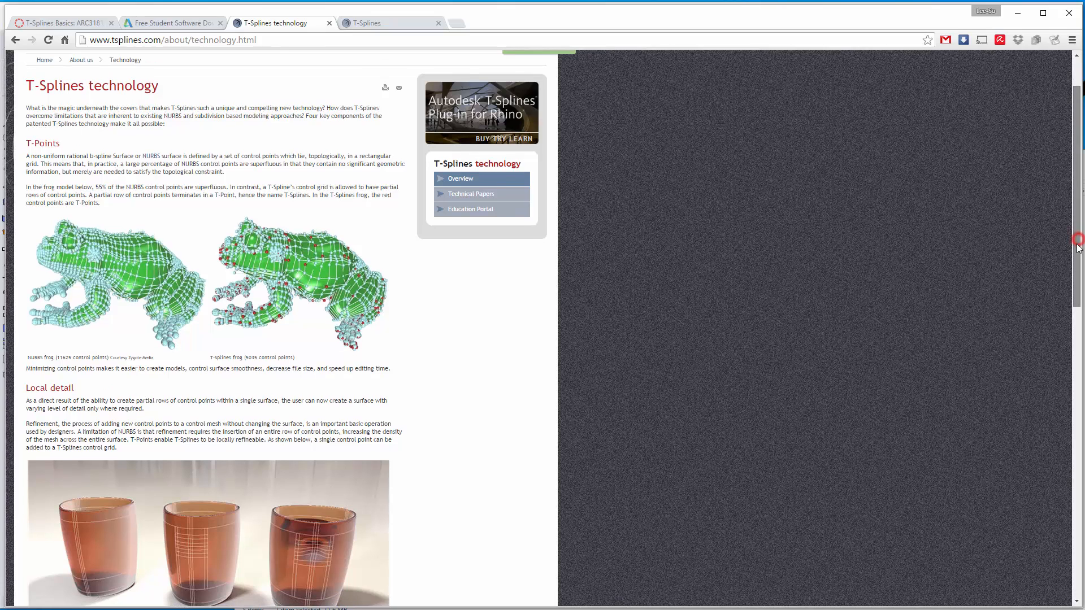
pyautogui.moveTo(1080, 237); pyautogui.dragTo(1079, 255)
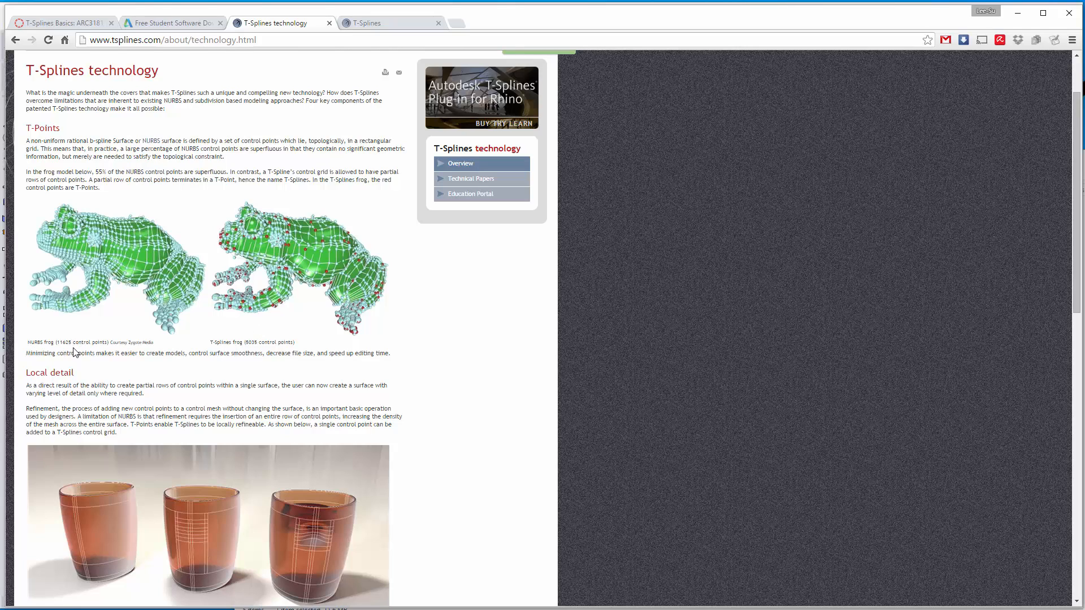
pyautogui.moveTo(57, 341); pyautogui.dragTo(99, 347)
pyautogui.click(98, 347)
pyautogui.moveTo(244, 342); pyautogui.dragTo(307, 347)
pyautogui.click(308, 347)
pyautogui.scroll(-3, 373, 355)
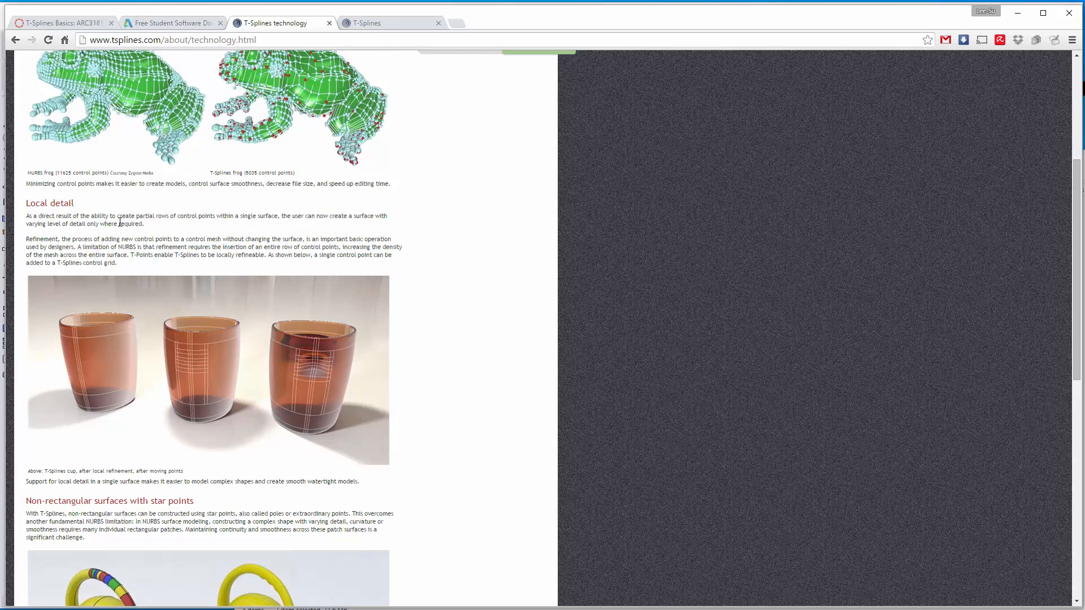
# Step: Examine the technology page's sections on local detail, non-rectangular surfaces with star points, and 100% compatibility to NURBS
pyautogui.scroll(-1, 235, 290)
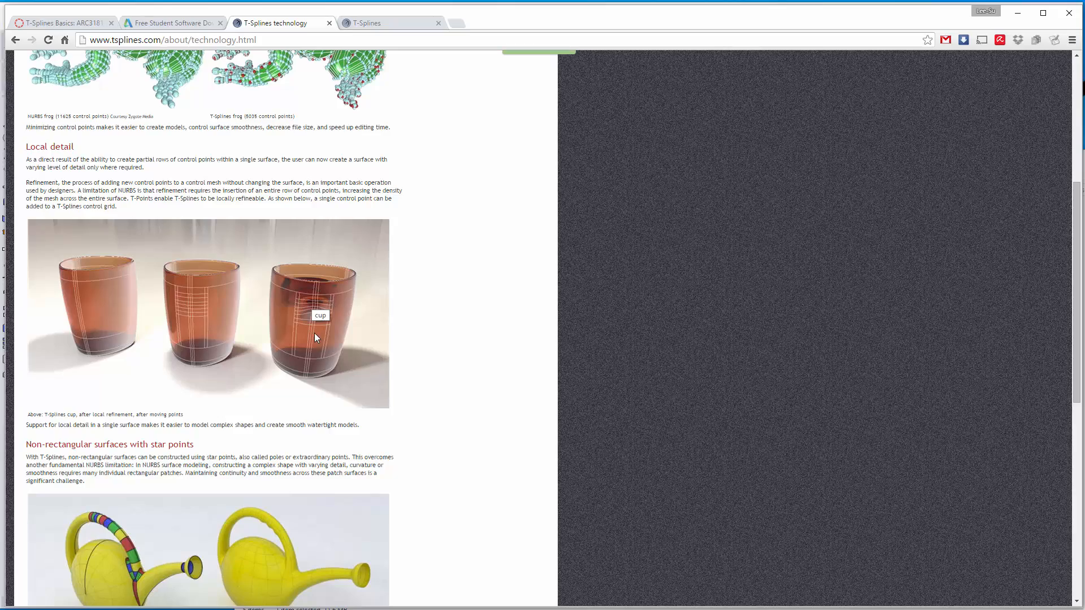
pyautogui.scroll(-3, 339, 322)
pyautogui.scroll(-1, 432, 303)
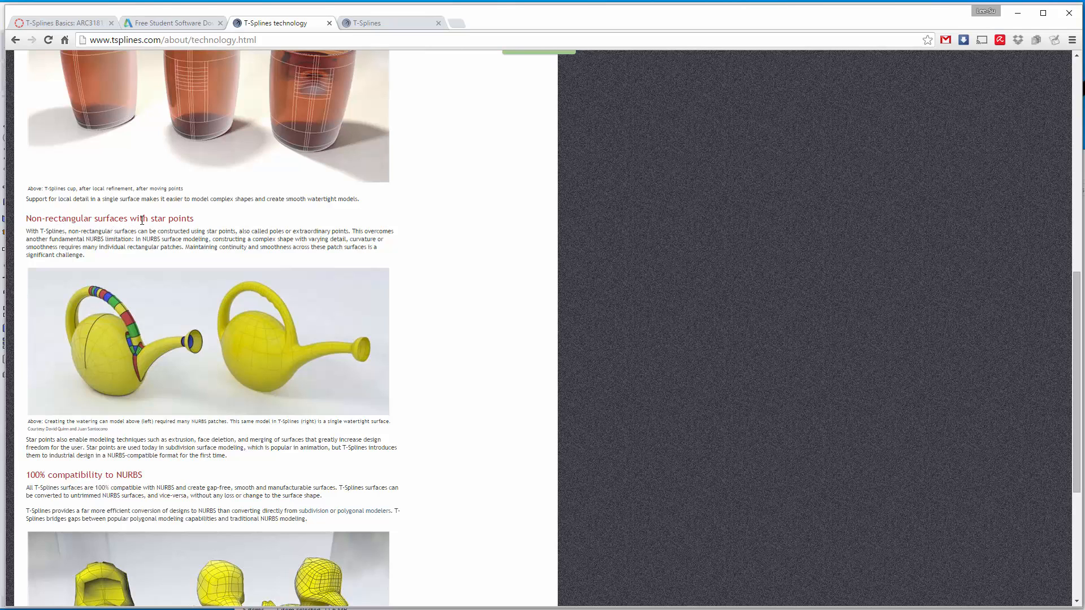
pyautogui.scroll(-1, 194, 219)
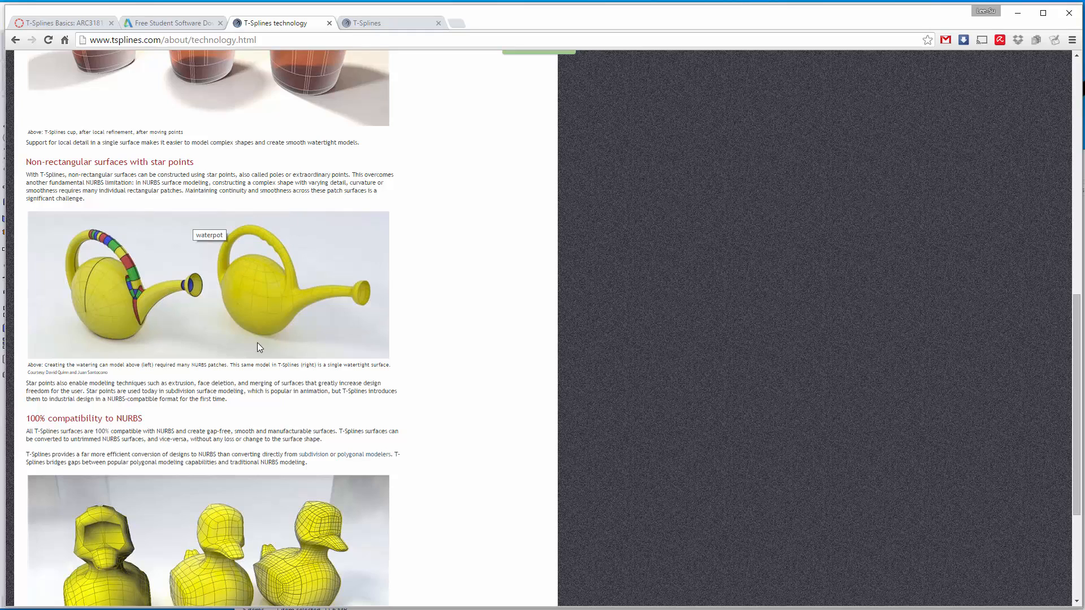
pyautogui.scroll(-3, 418, 260)
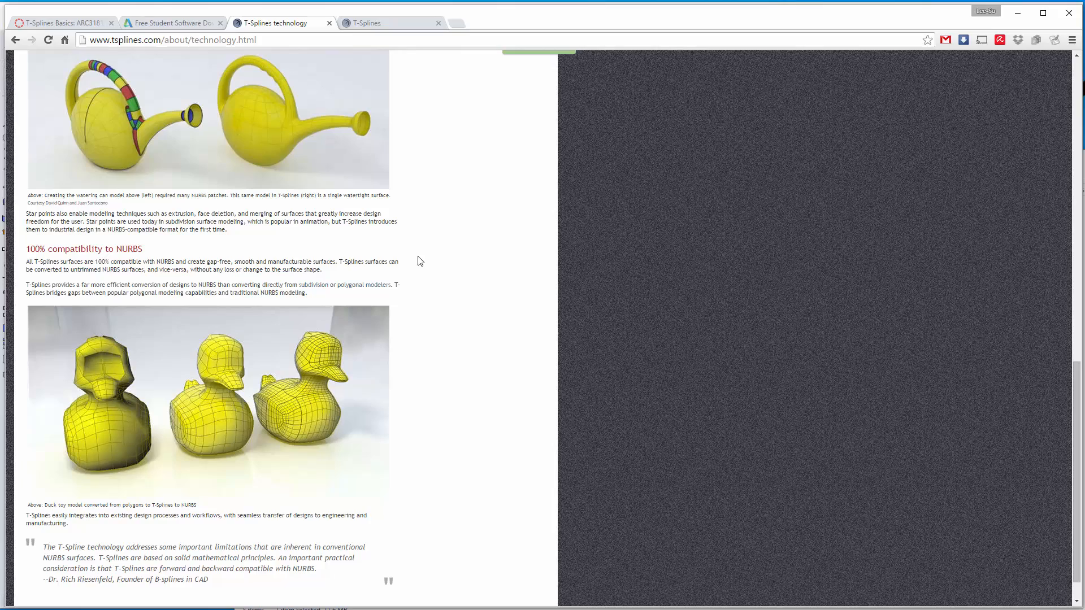
pyautogui.scroll(-1, 419, 261)
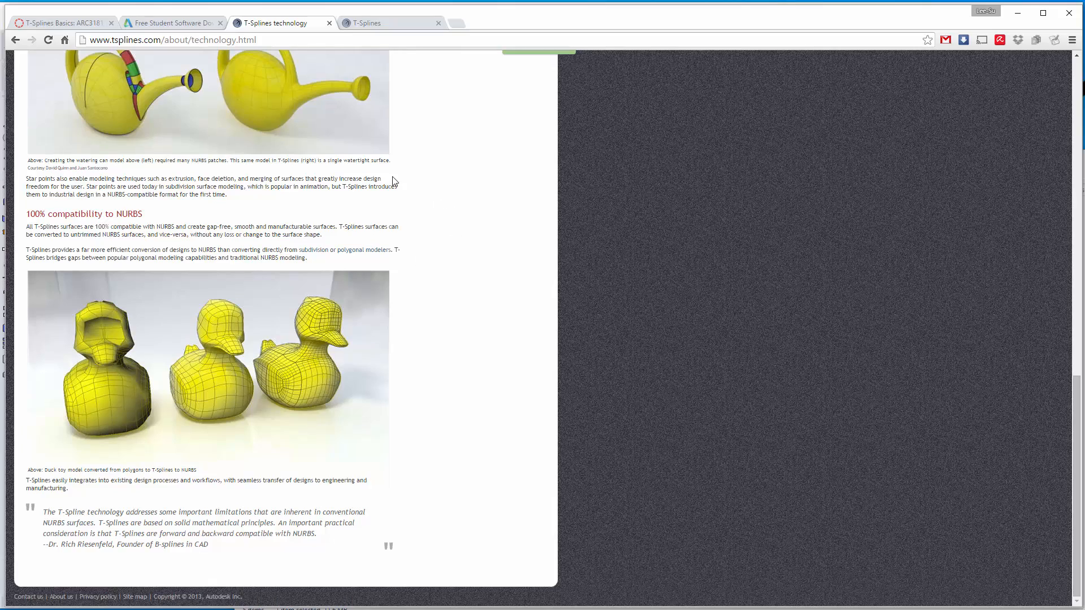
# Step: Review the T-Splines technology page once more from its beginning to the star points section, and close it
pyautogui.scroll(13, 406, 210)
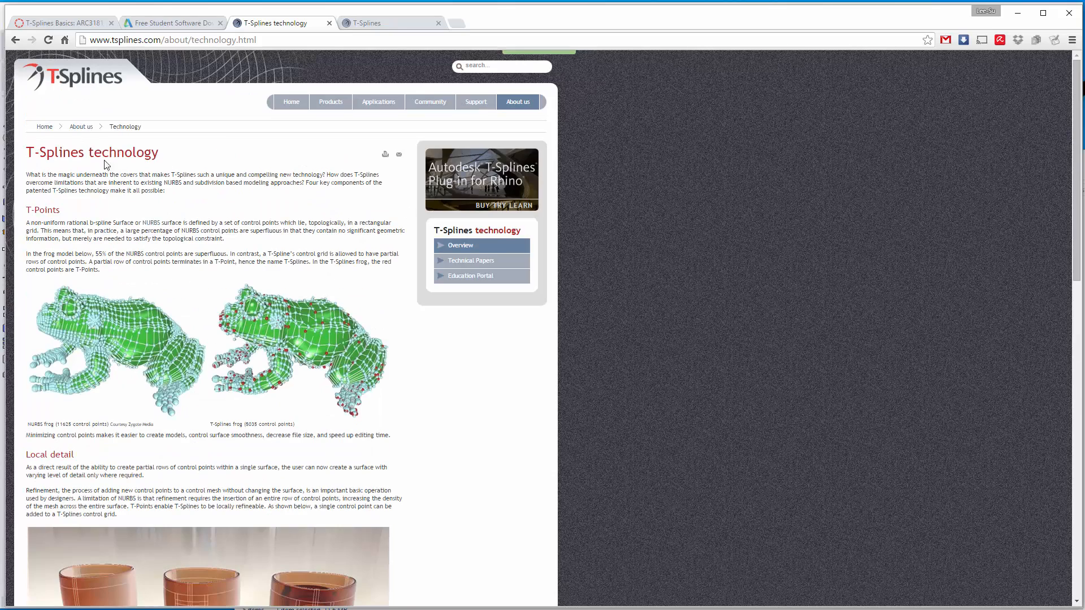
pyautogui.click(328, 26)
pyautogui.scroll(-5, 304, 219)
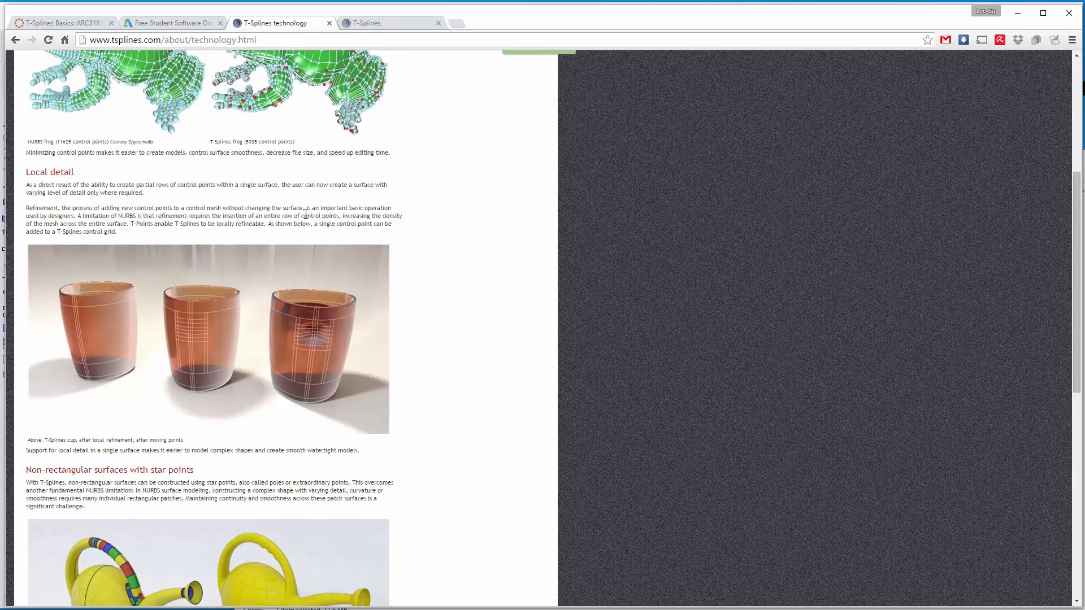
pyautogui.scroll(5, 297, 216)
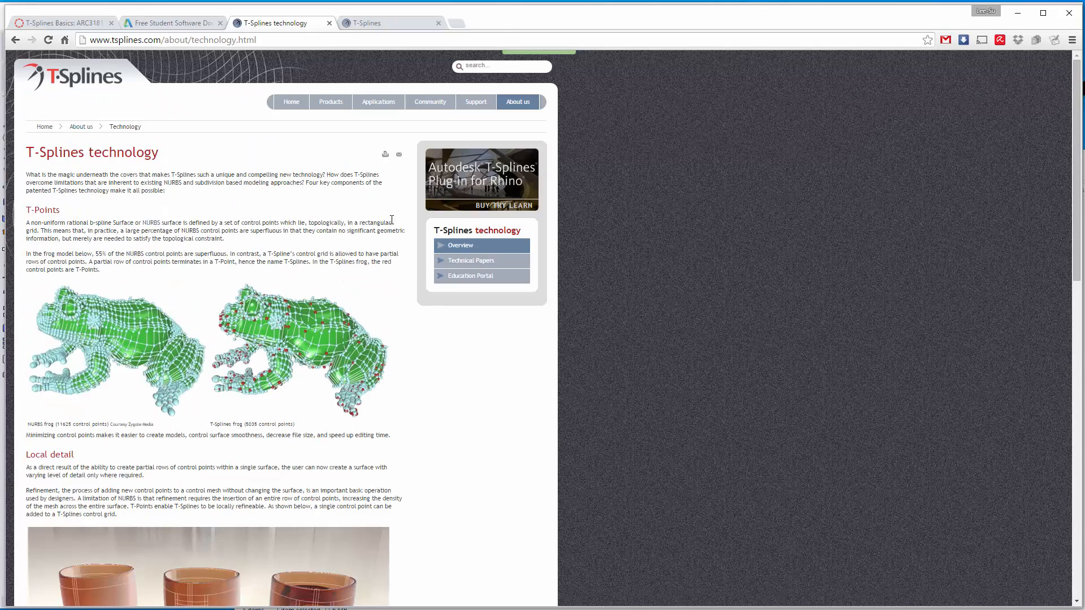
pyautogui.scroll(-4, 392, 222)
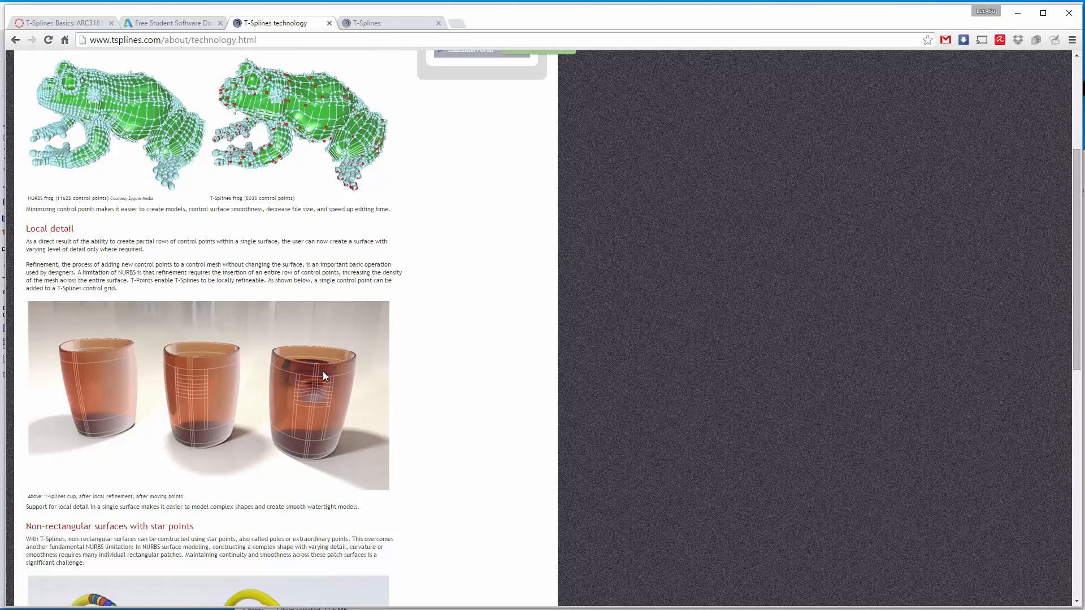
pyautogui.scroll(-2, 467, 345)
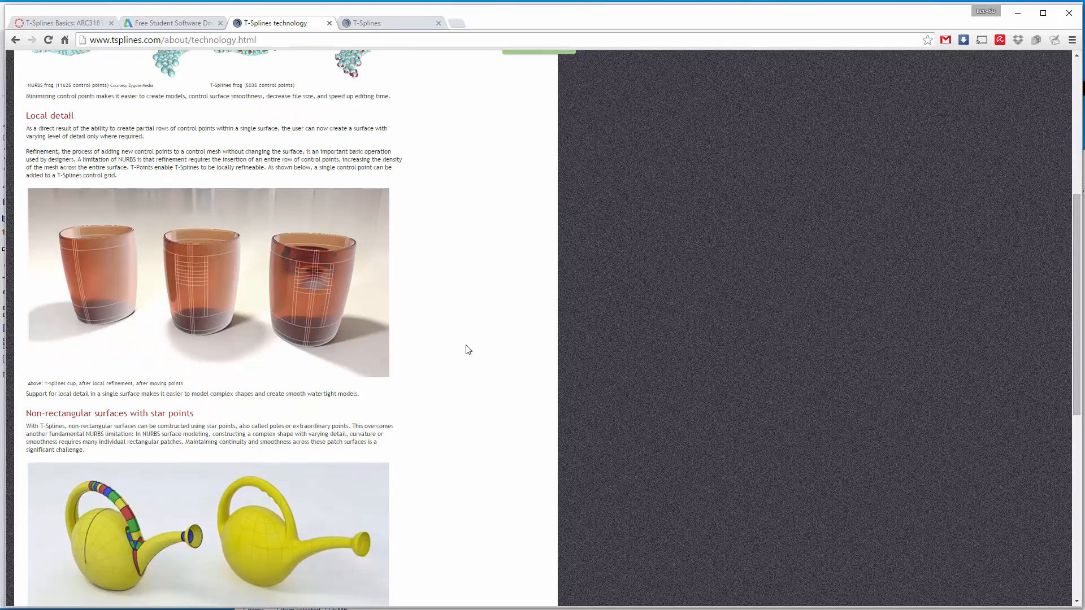
pyautogui.click(330, 23)
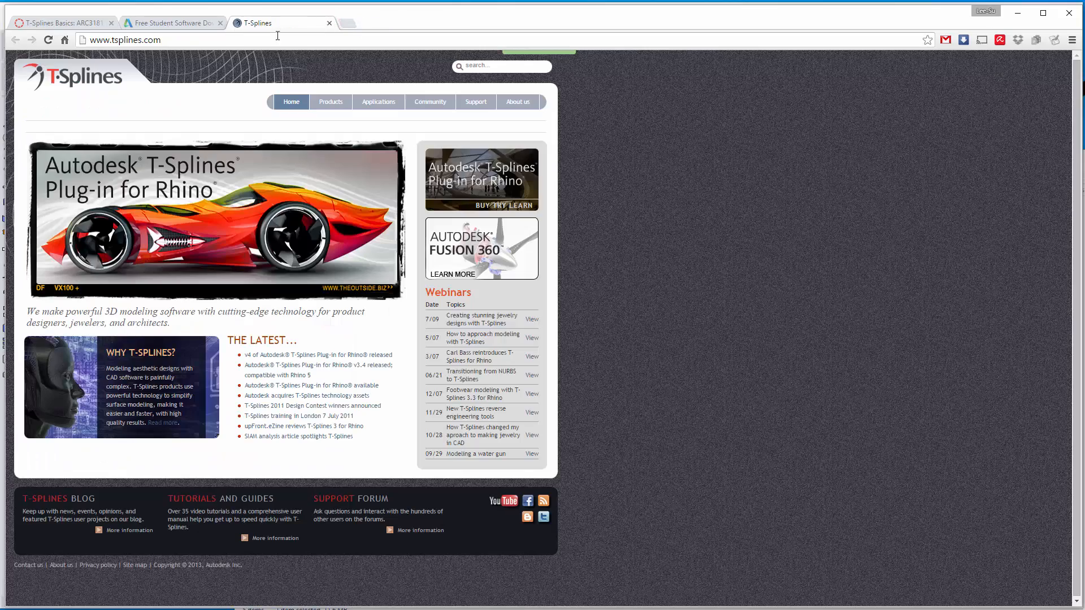
# Step: Check the download link on the T-Splines Basics course page and examine Autodesk's featured free education products and design suites
pyautogui.click(154, 22)
pyautogui.click(80, 22)
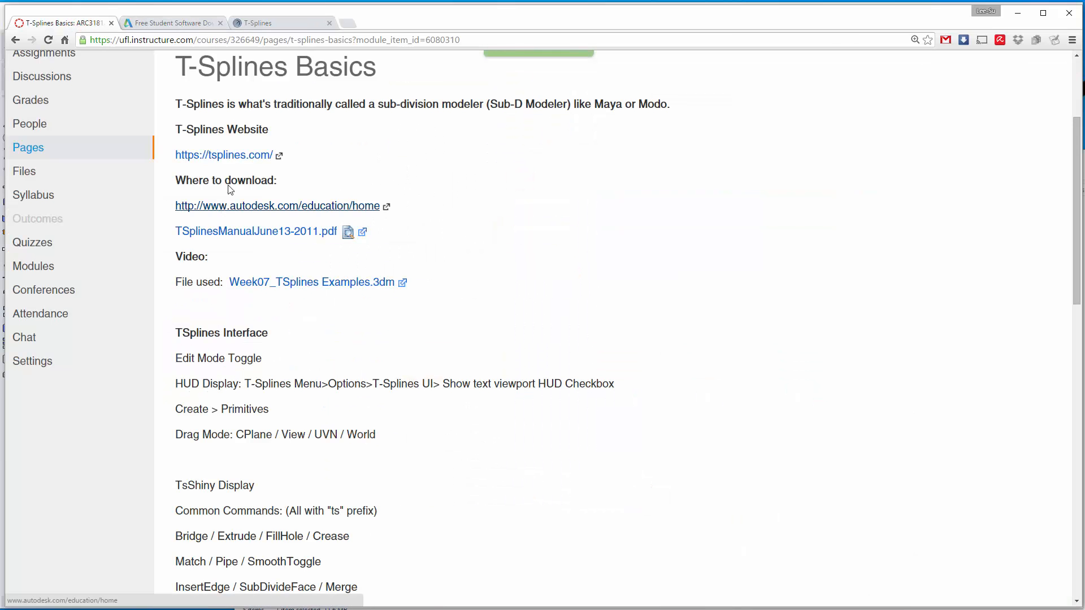
pyautogui.click(186, 16)
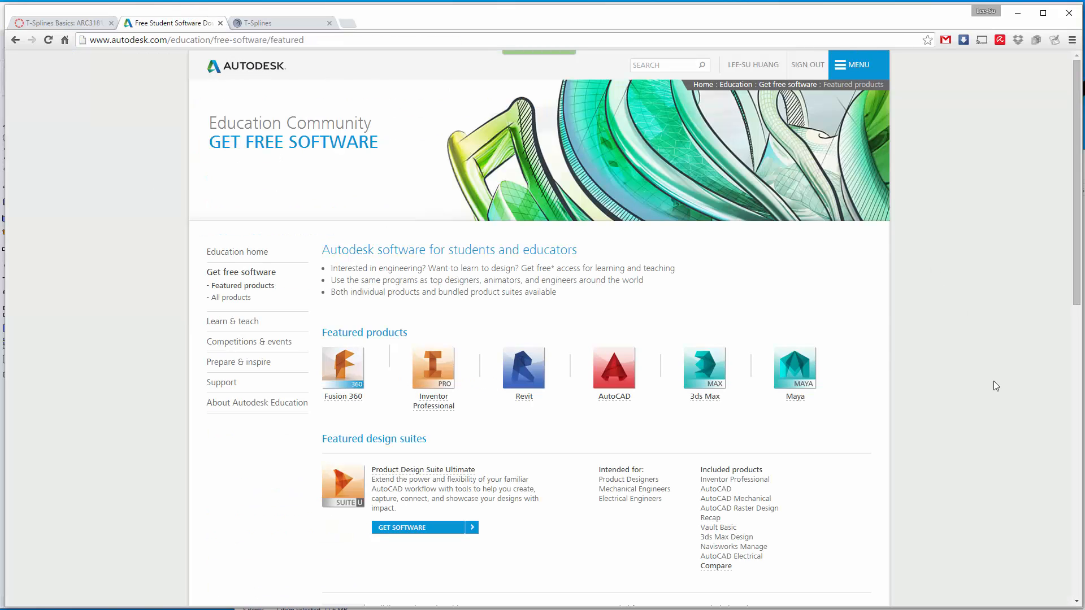
pyautogui.scroll(-4, 890, 332)
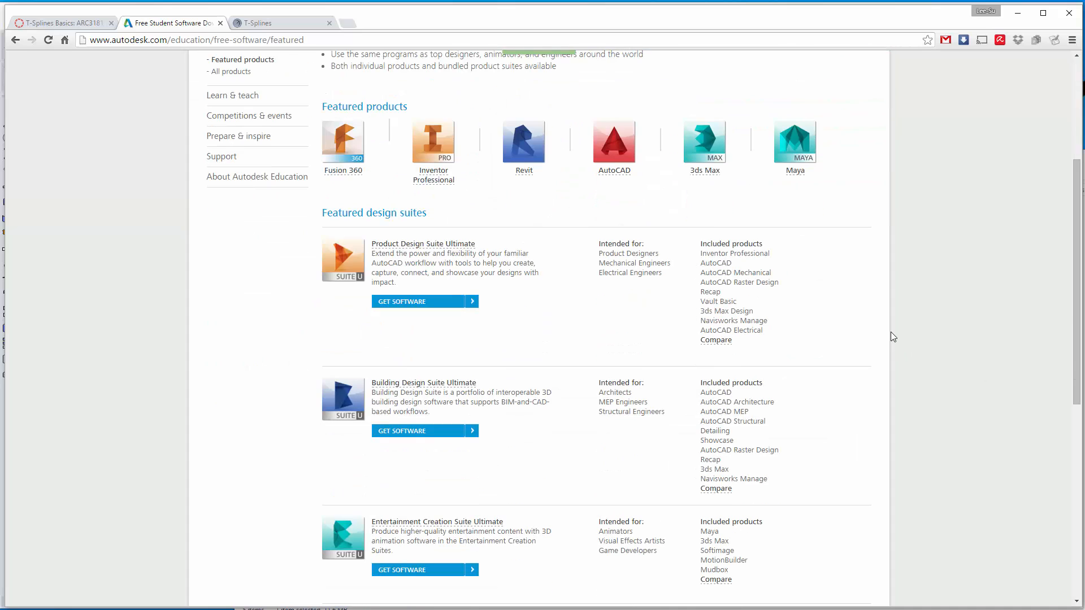
pyautogui.scroll(4, 890, 337)
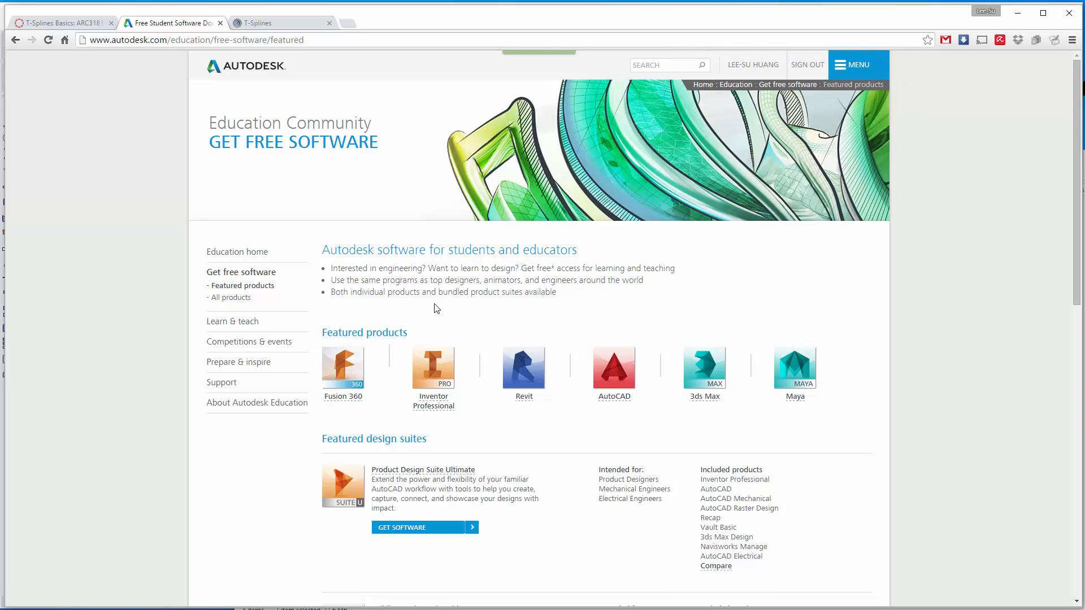
pyautogui.scroll(-3, 785, 281)
pyautogui.scroll(2, 789, 281)
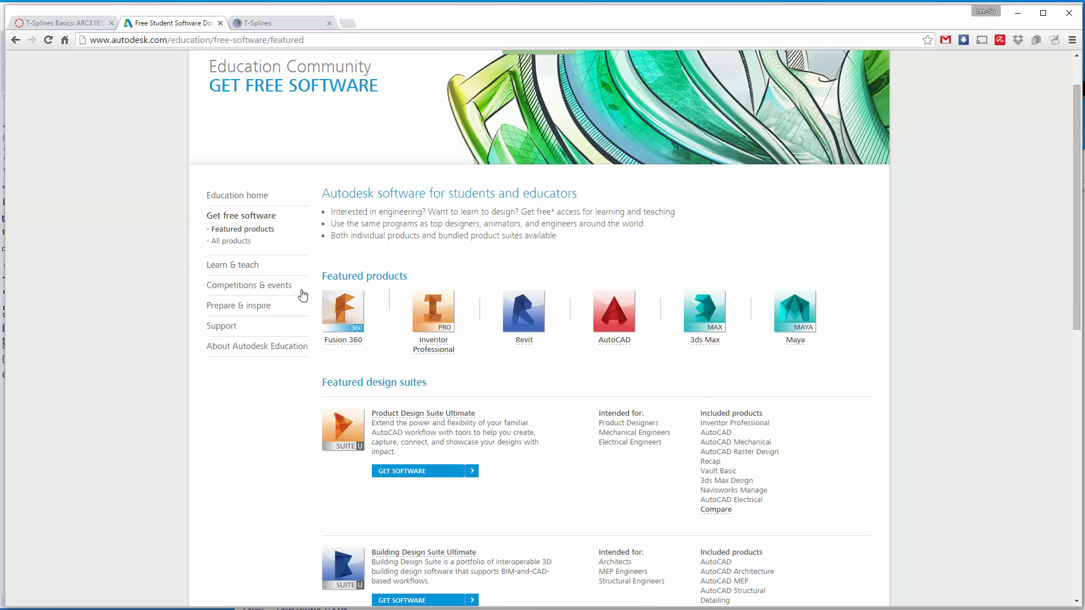
# Step: Open the T-Splines Plug-in for Rhino download page from Autodesk's full list of free education products
pyautogui.click(236, 244)
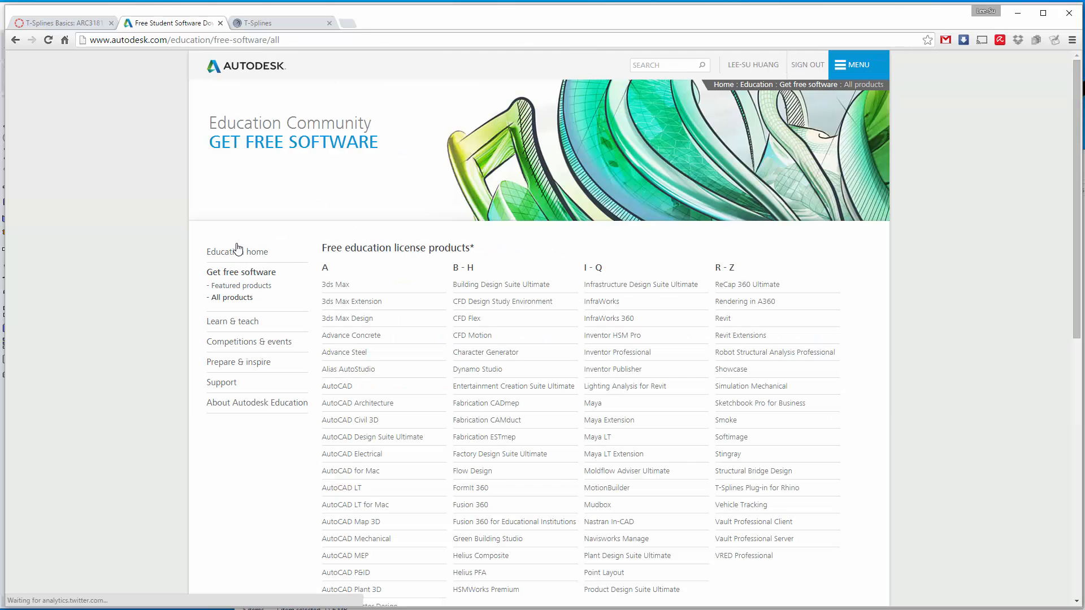
pyautogui.scroll(-4, 912, 235)
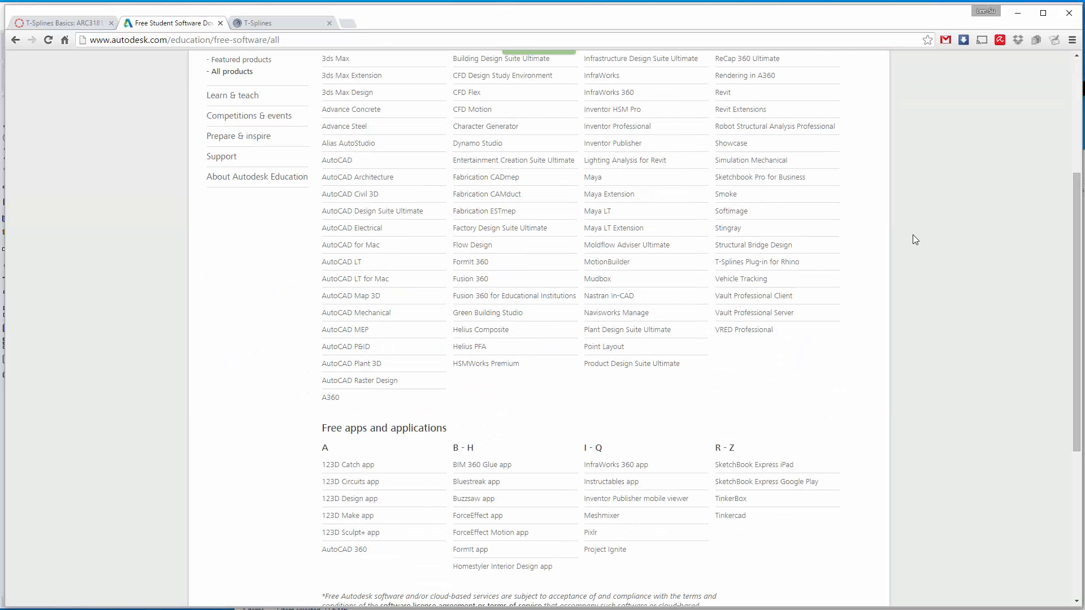
pyautogui.click(789, 263)
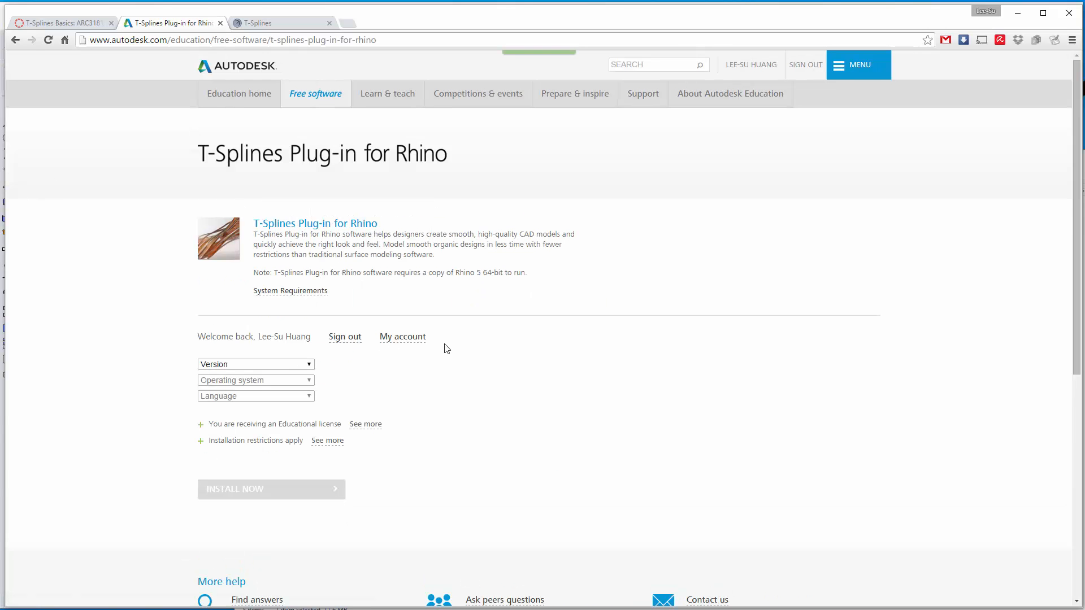
# Step: Choose T-Splines Plug-in for Rhino 4 as the version and Windows as the operating system, and check the language choices
pyautogui.click(254, 365)
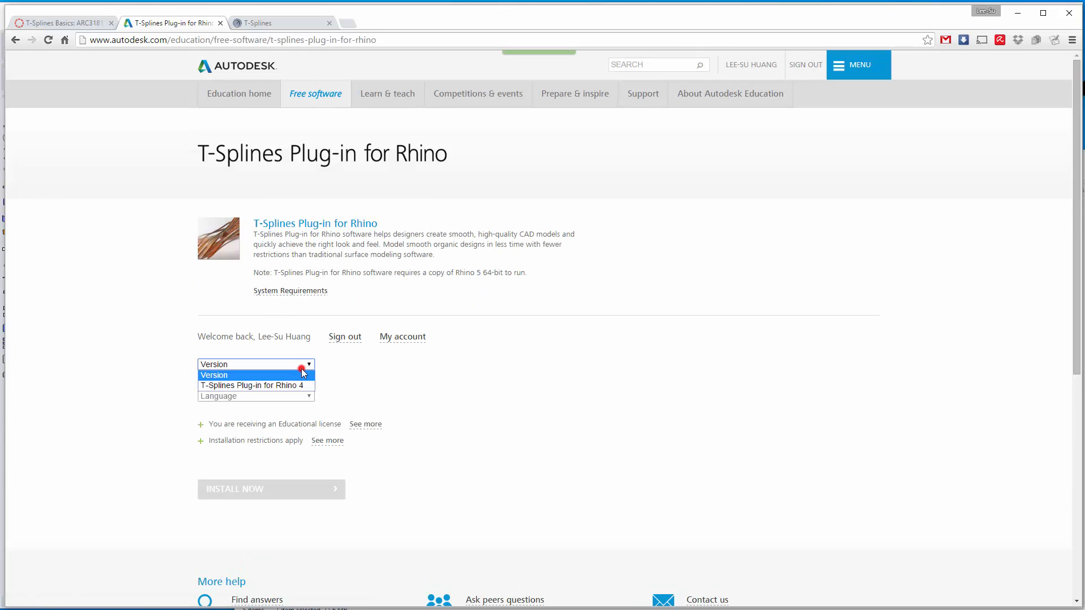
pyautogui.click(261, 386)
pyautogui.click(292, 381)
pyautogui.click(284, 401)
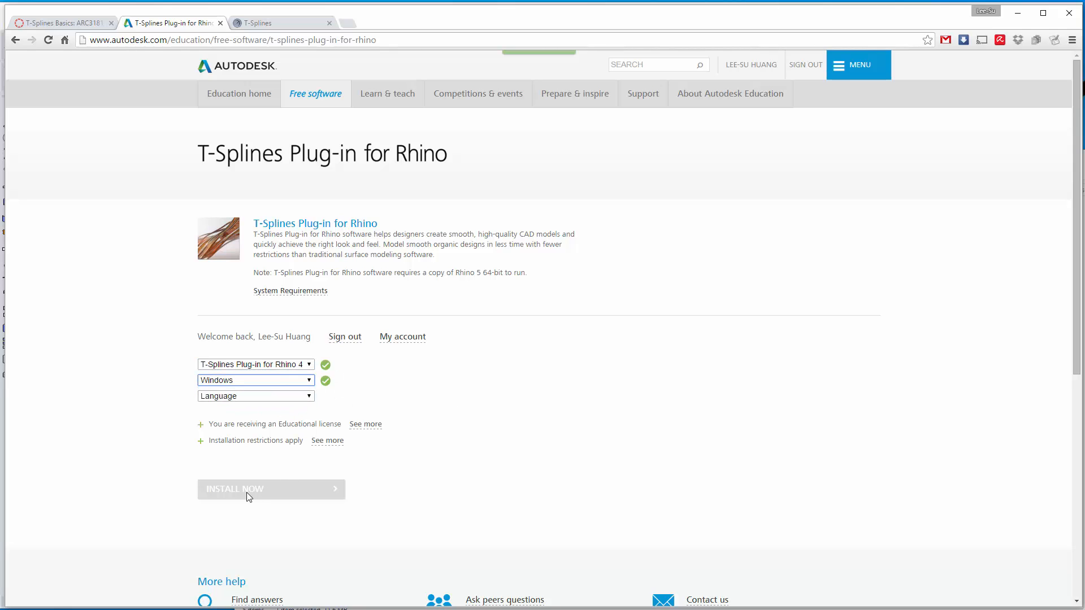
pyautogui.click(148, 205)
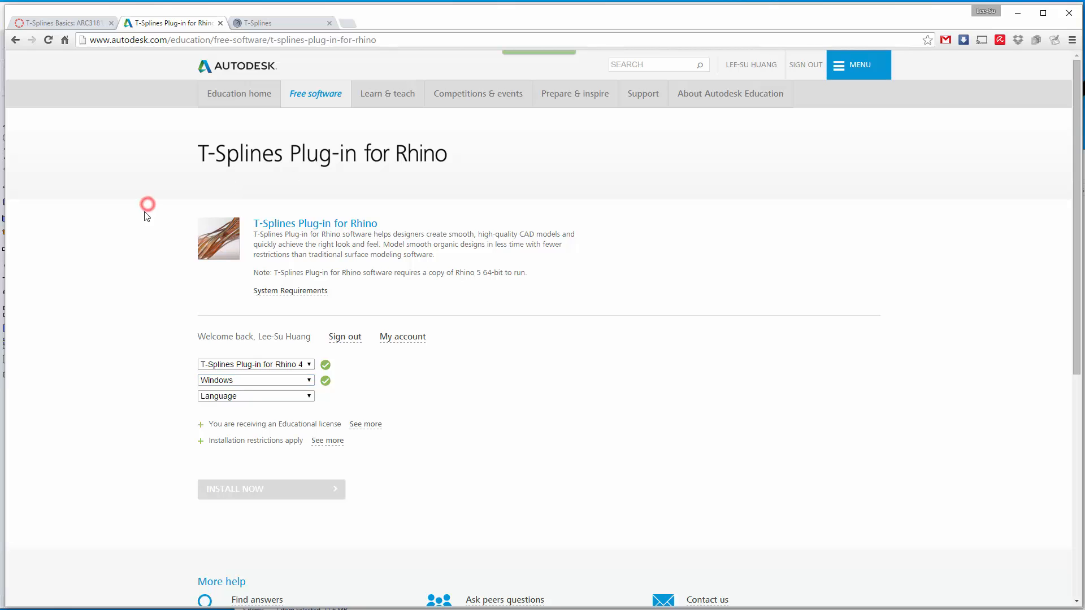
# Step: Close the Autodesk plug-in download page and return to the T-Splines Basics course page
pyautogui.click(220, 23)
pyautogui.click(221, 24)
pyautogui.click(79, 23)
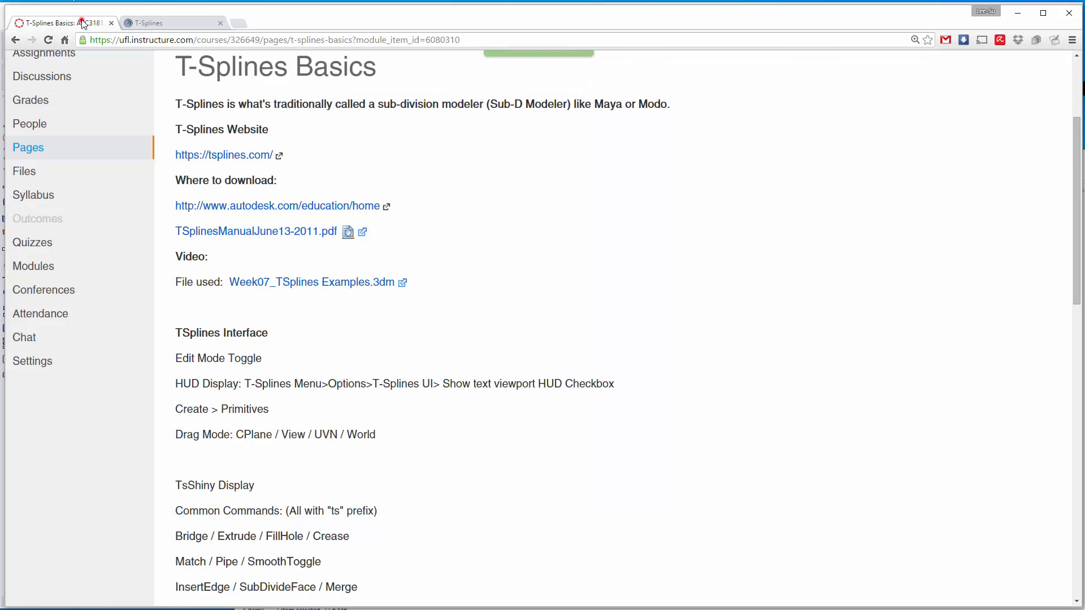
# Step: Review the course page's example file link and T-Splines interface notes alongside the example model open in Rhino
pyautogui.click(506, 210)
pyautogui.scroll(-1, 506, 210)
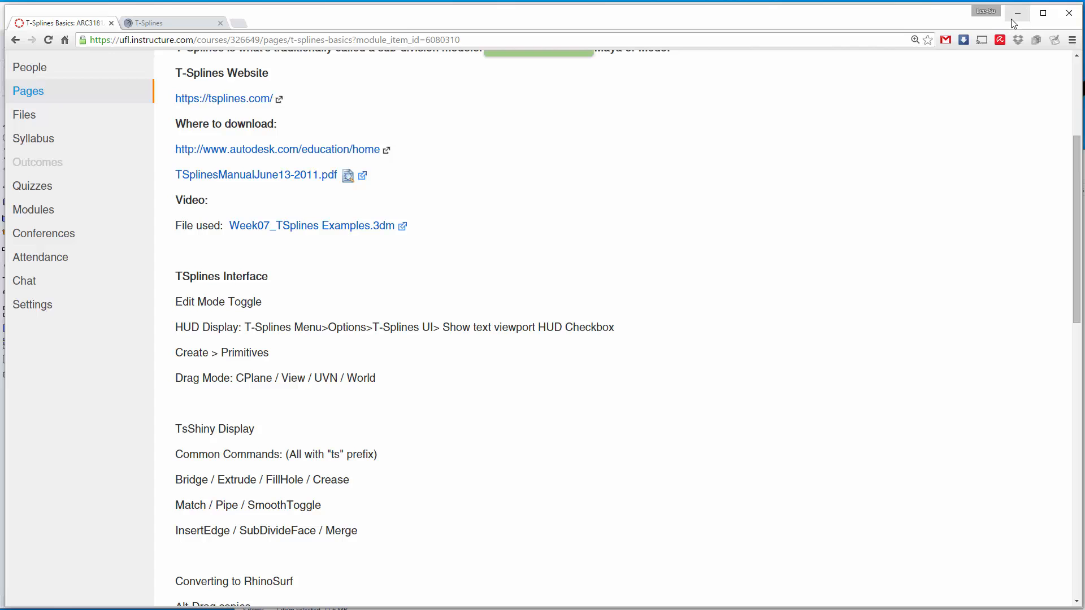
pyautogui.hotkey('alt', 'Tab')
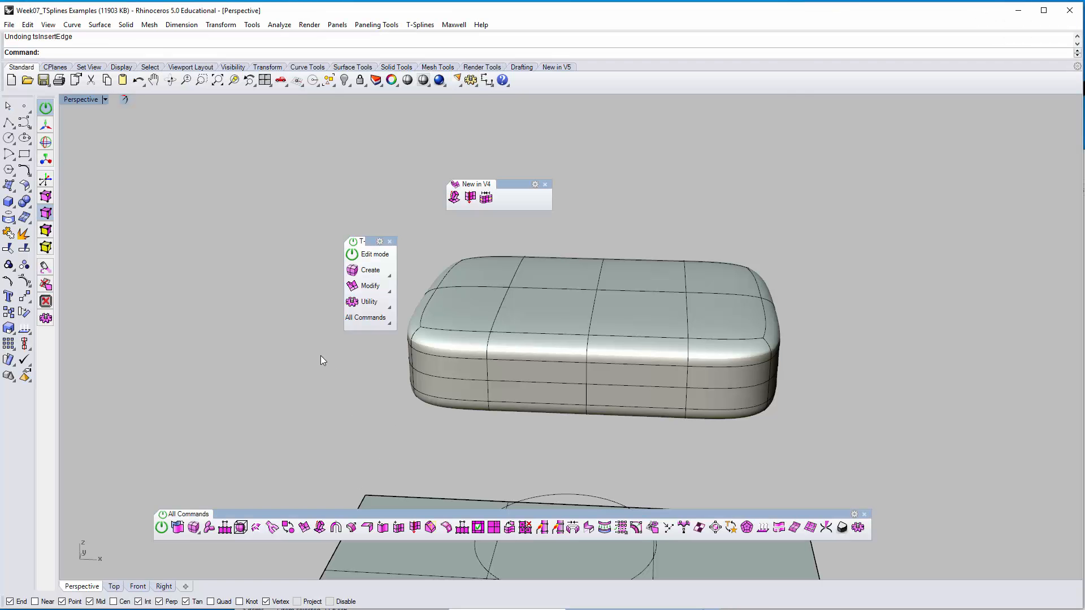
pyautogui.scroll(-5, 565, 362)
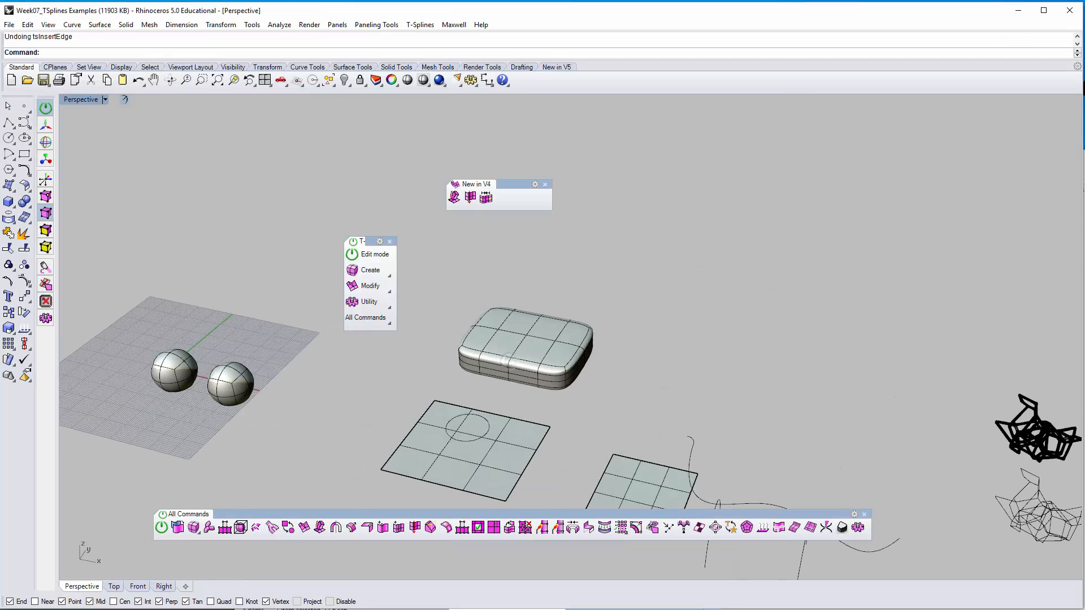
pyautogui.hotkey('alt', 'Tab')
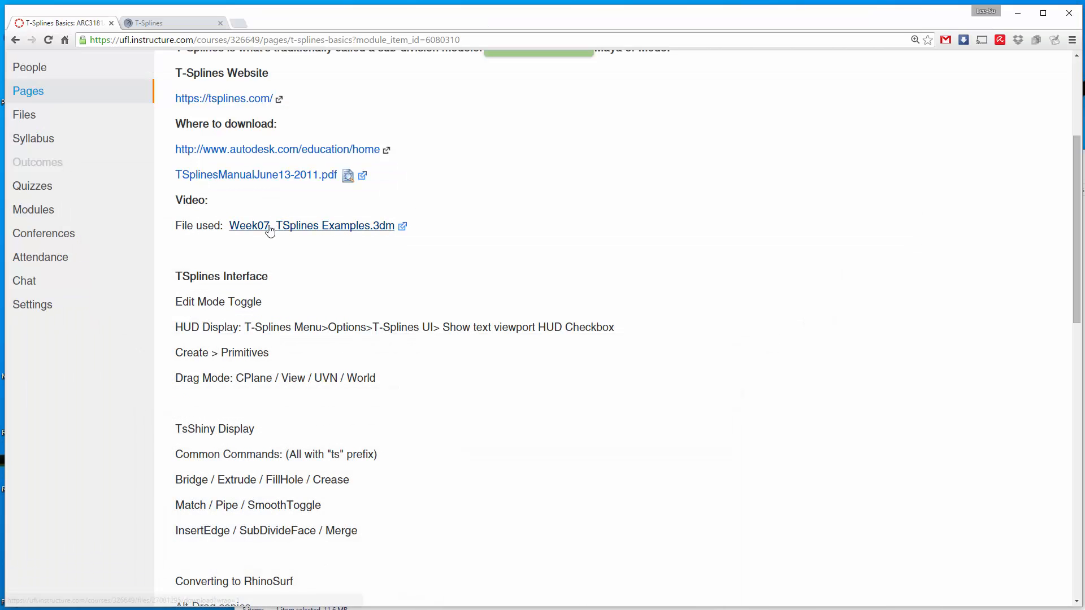
pyautogui.scroll(4, 257, 243)
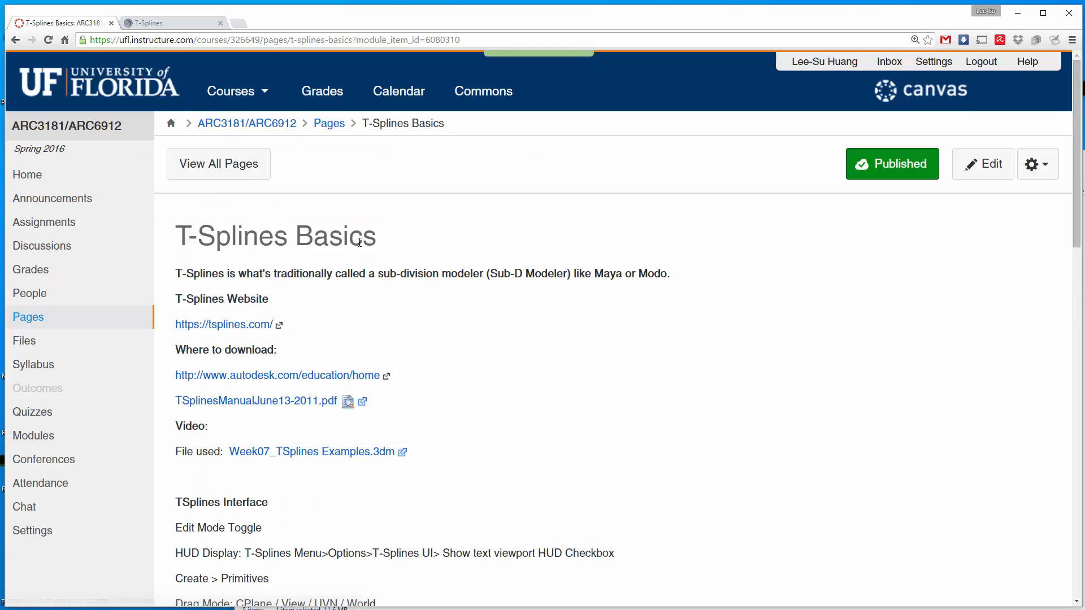
pyautogui.scroll(-5, 373, 268)
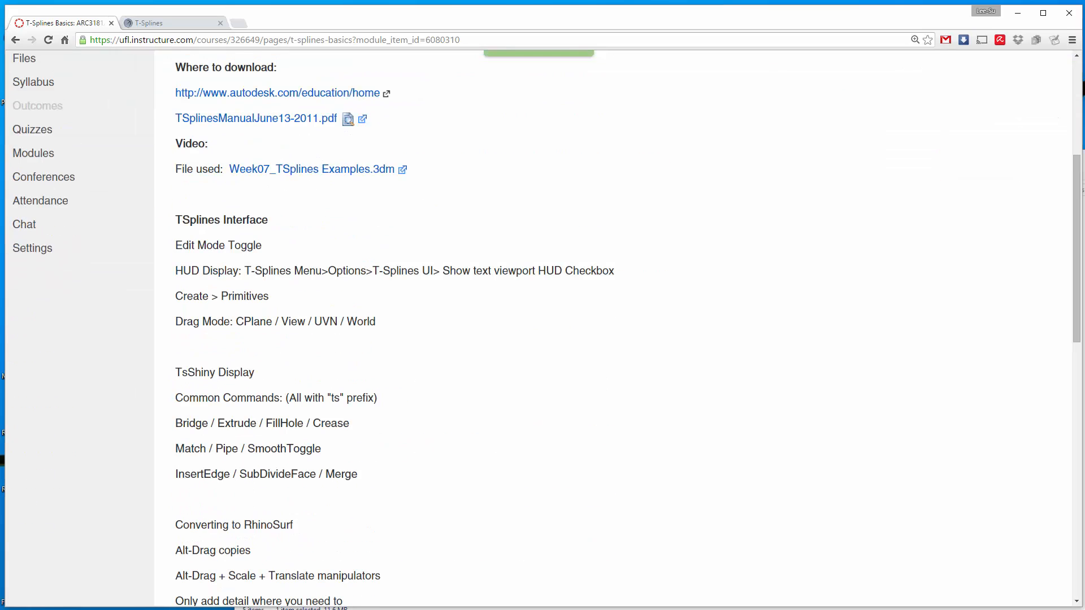
# Step: Switch to Rhino, close the All Commands toolbar, and move the T-Splines and New in V4 toolbars clear of the models
pyautogui.hotkey('alt', 'Tab')
pyautogui.moveTo(430, 351); pyautogui.dragTo(519, 310, button='right')
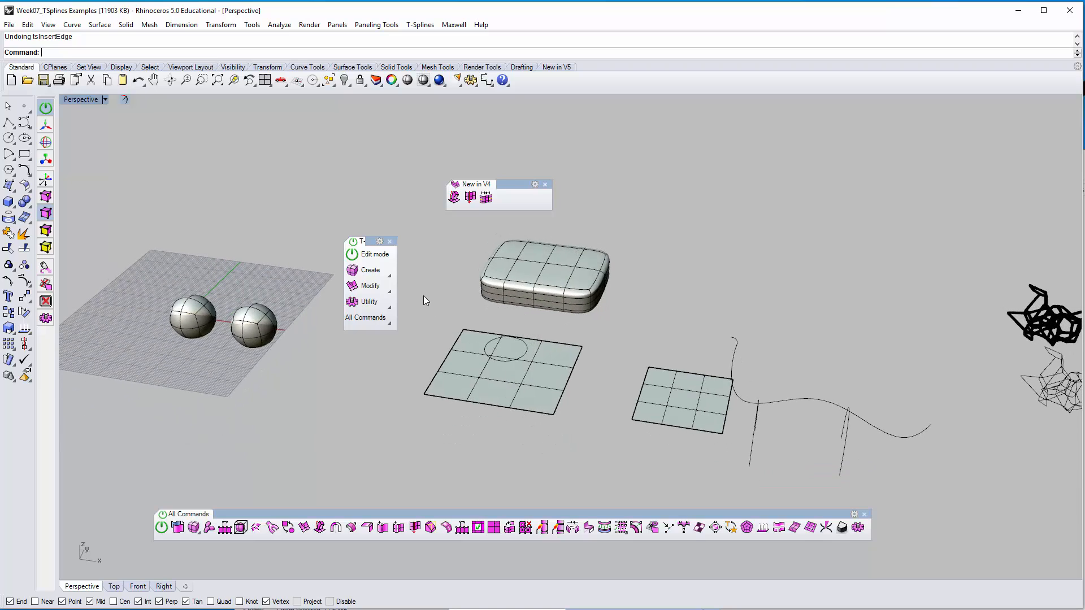
pyautogui.click(864, 514)
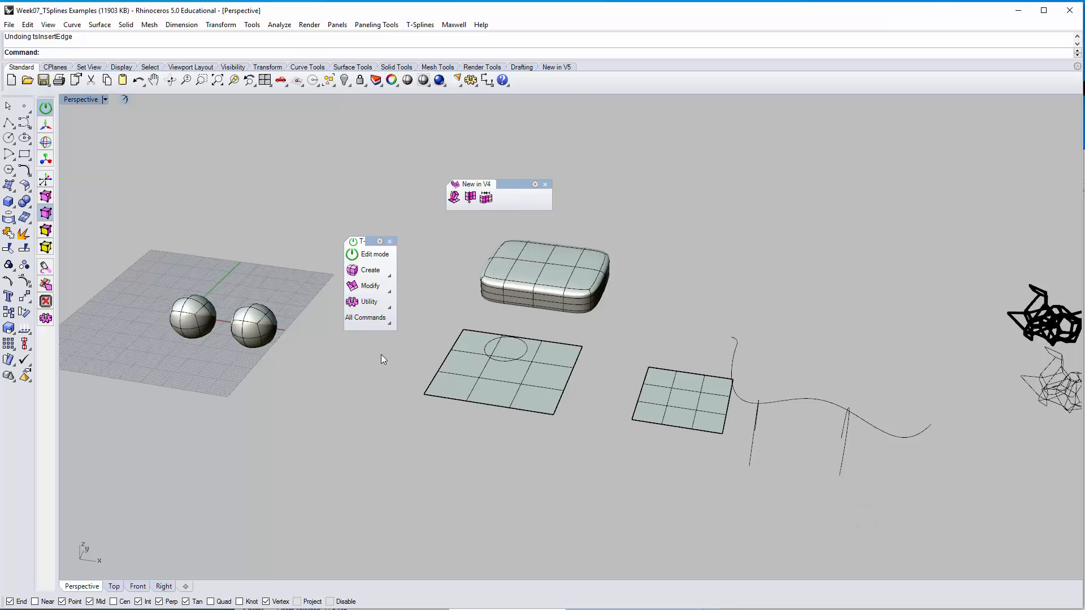
pyautogui.moveTo(396, 262); pyautogui.dragTo(265, 147)
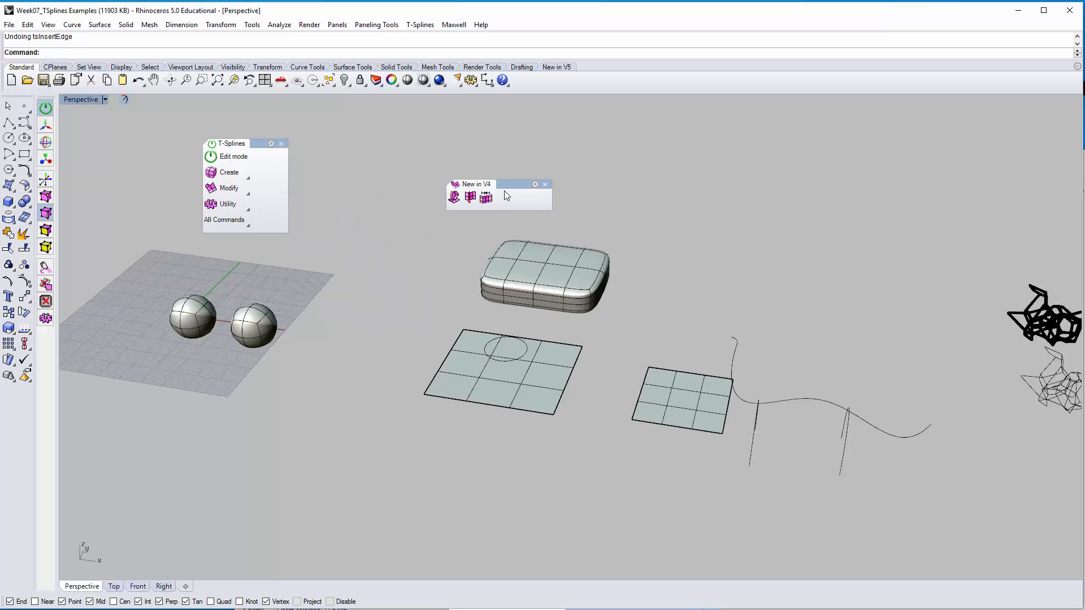
pyautogui.moveTo(508, 185); pyautogui.dragTo(336, 108)
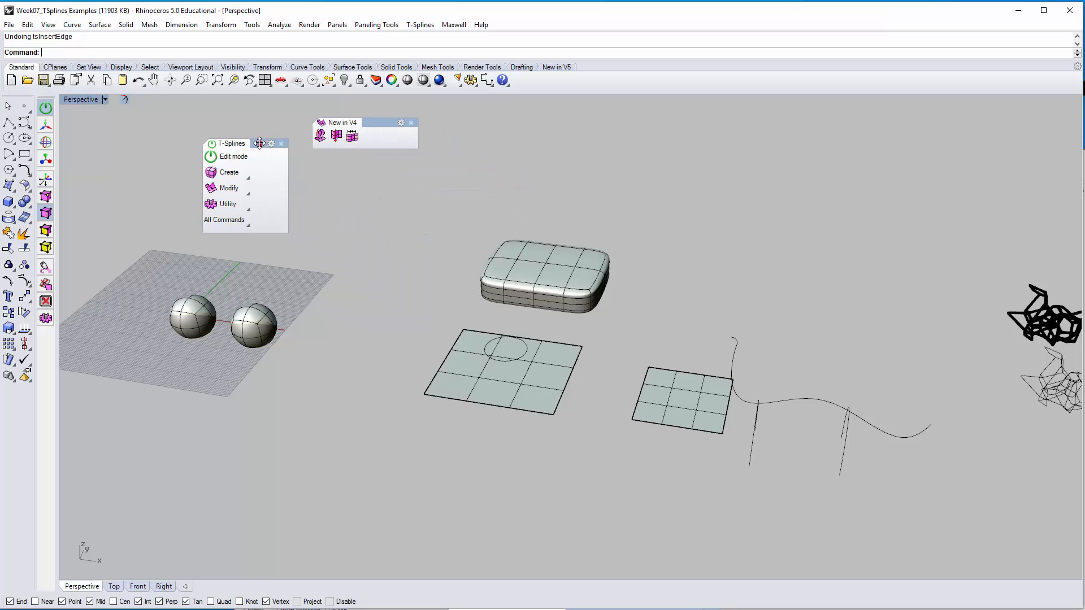
pyautogui.moveTo(260, 144); pyautogui.dragTo(253, 138)
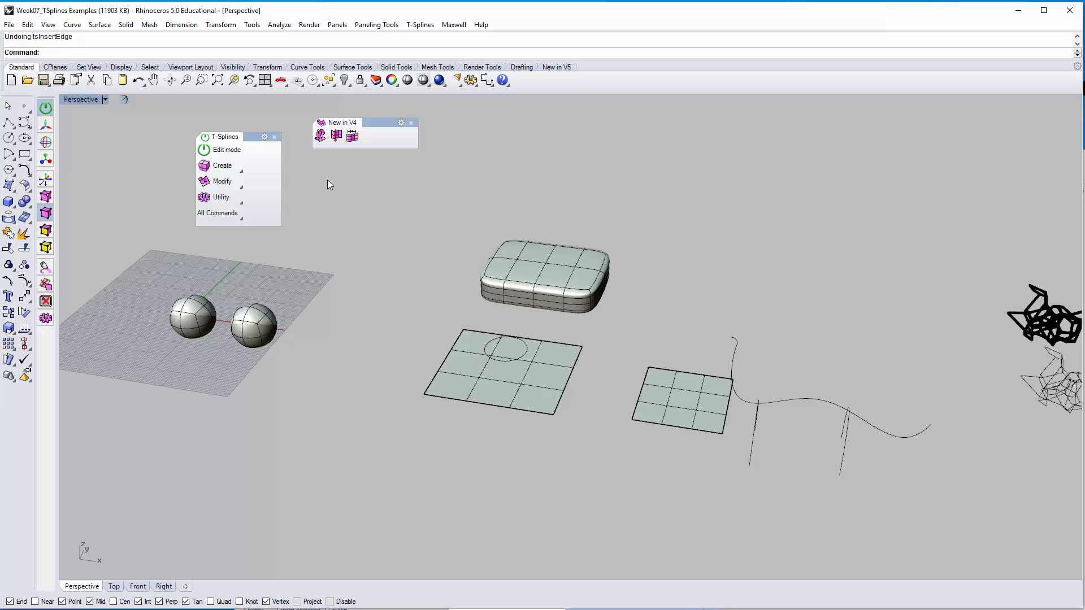
# Step: Detach the All Commands set from the T-Splines toolbar and float it below the example models
pyautogui.click(242, 221)
pyautogui.click(267, 199)
pyautogui.click(242, 219)
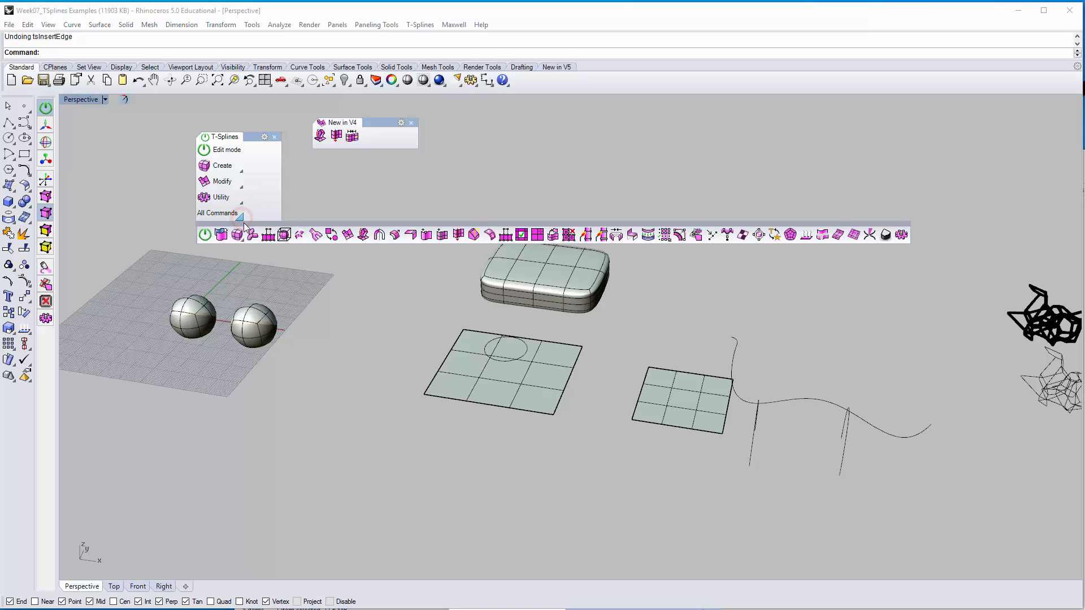
pyautogui.moveTo(286, 223); pyautogui.dragTo(303, 541)
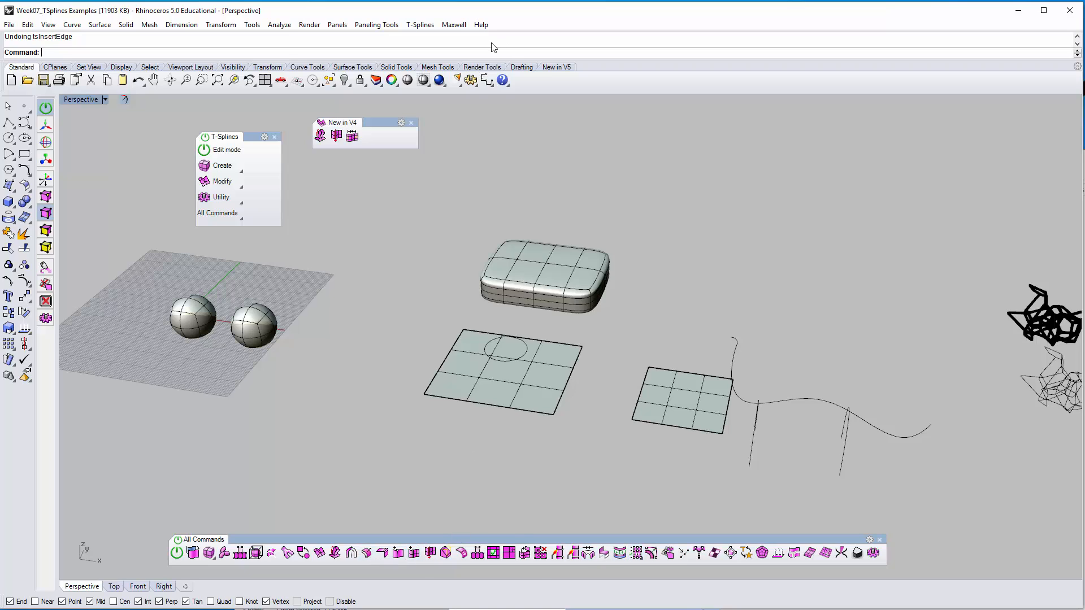
# Step: Review the available T-Splines commands, including the list of primitives
pyautogui.click(419, 25)
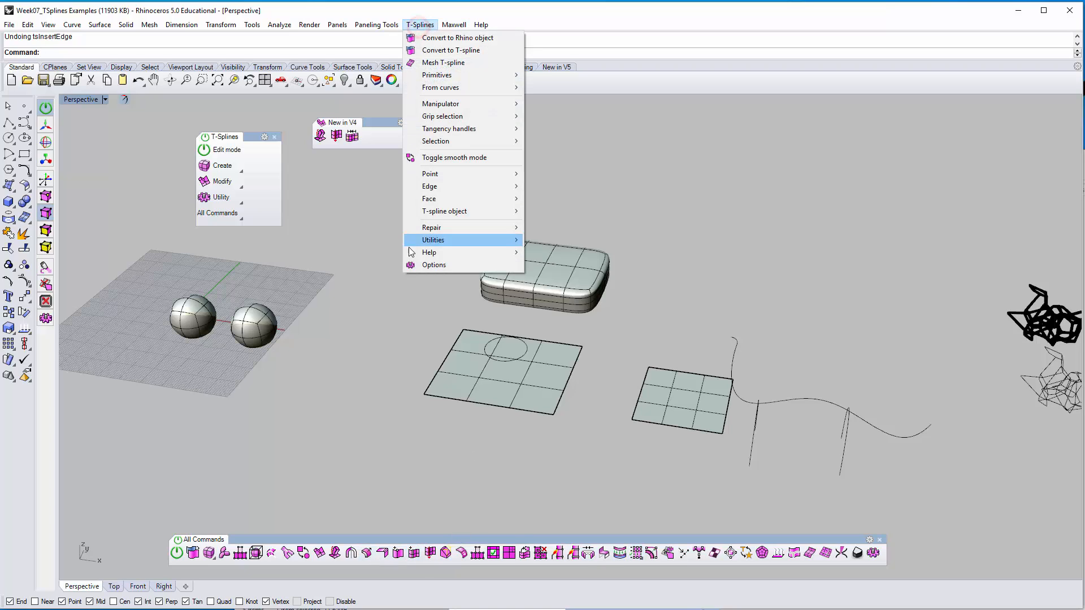
pyautogui.moveTo(446, 26)
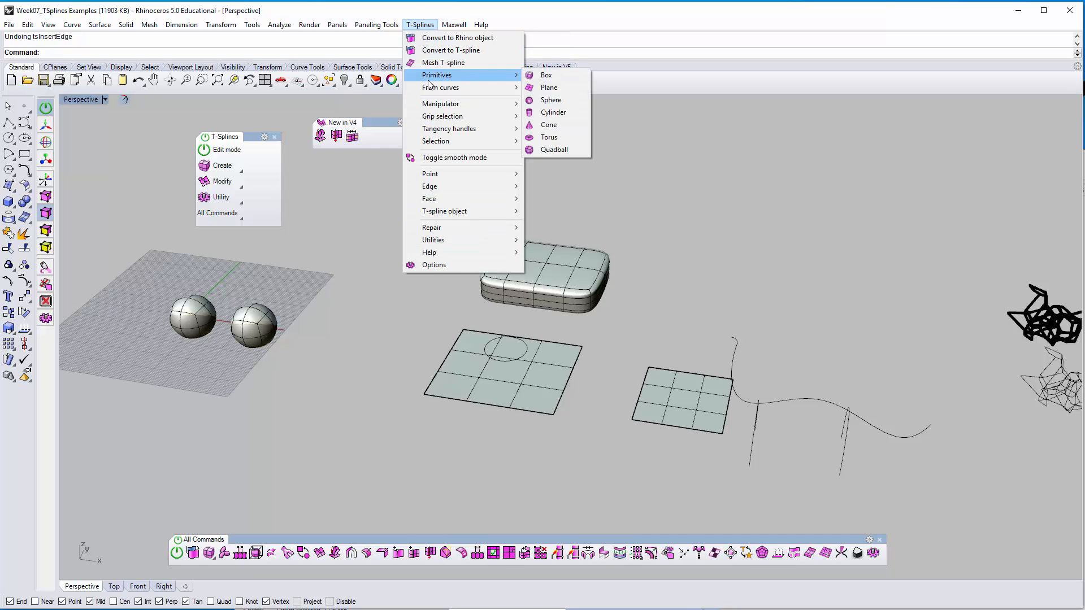
pyautogui.click(426, 27)
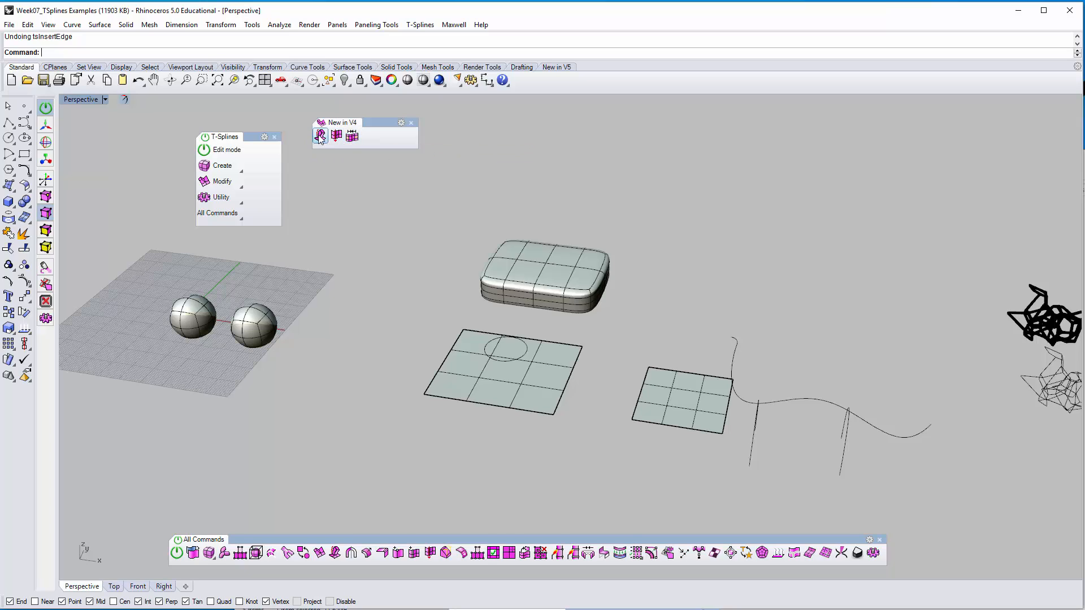
# Step: Close the New in V4 toolbar and move the T-Splines toolbar closer to the docked toolbars
pyautogui.click(411, 123)
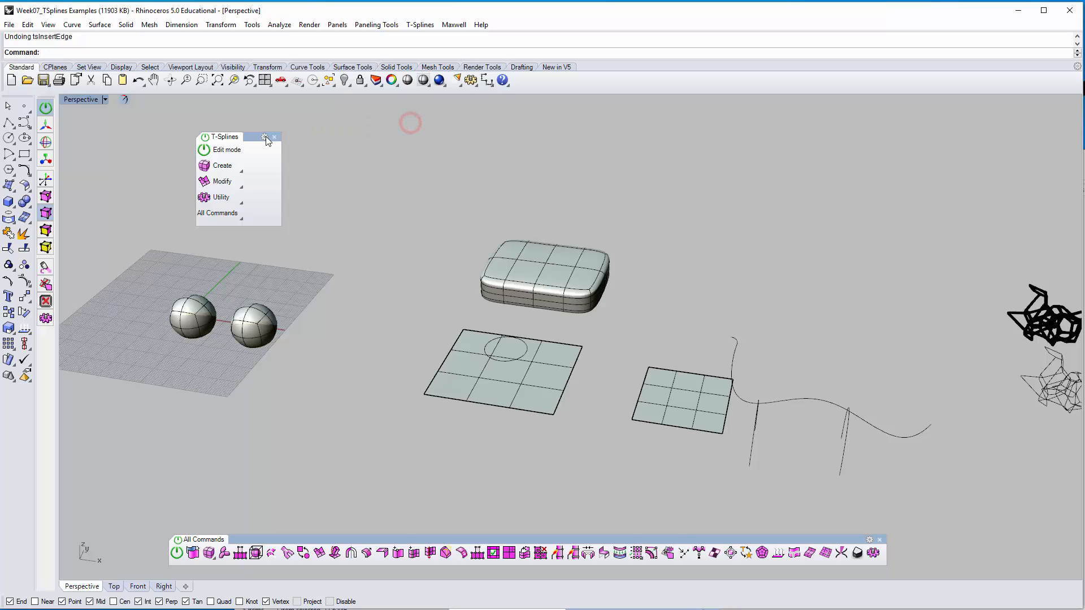
pyautogui.moveTo(252, 136); pyautogui.dragTo(208, 132)
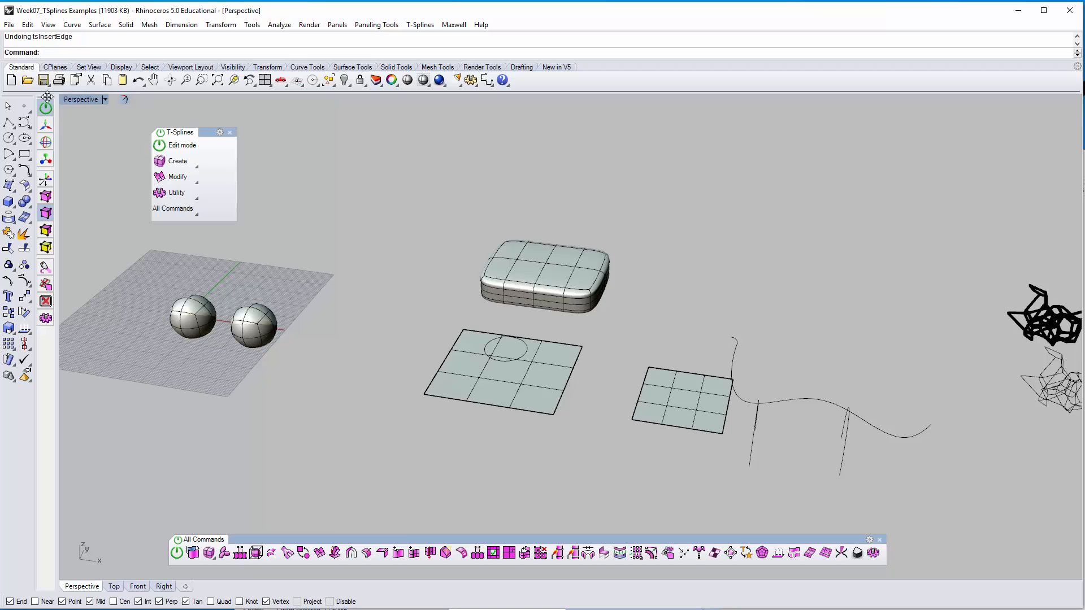
pyautogui.moveTo(47, 96); pyautogui.dragTo(40, 121)
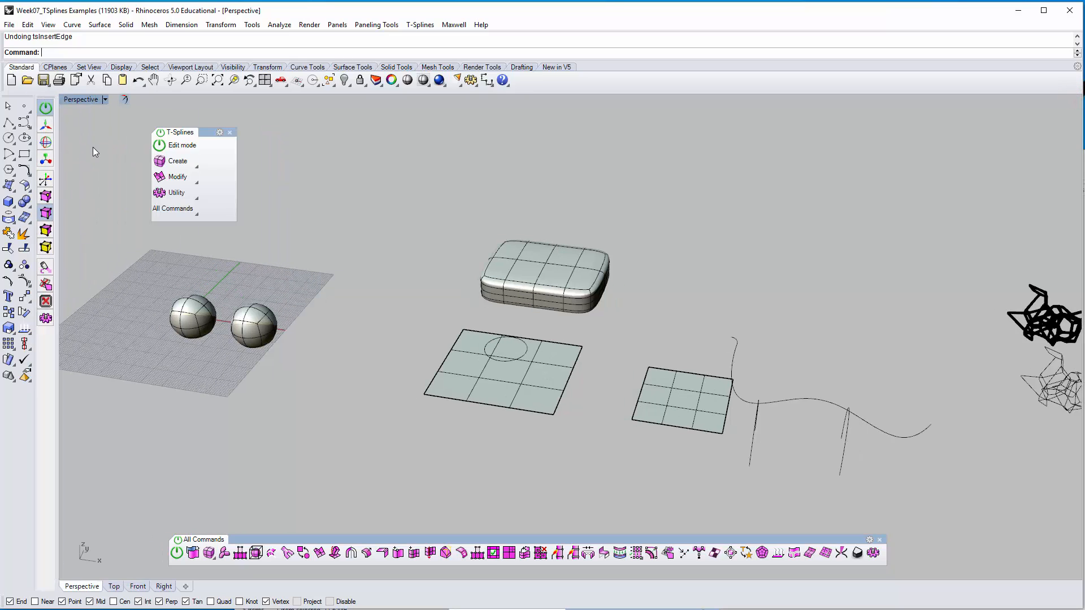
# Step: Keep tsShiny as the Perspective viewport's display mode and examine the spheres, rounded box and planes from several angles
pyautogui.keyDown('shift'); pyautogui.moveTo(300, 300); pyautogui.dragTo(340, 293, button='right'); pyautogui.keyUp('shift')
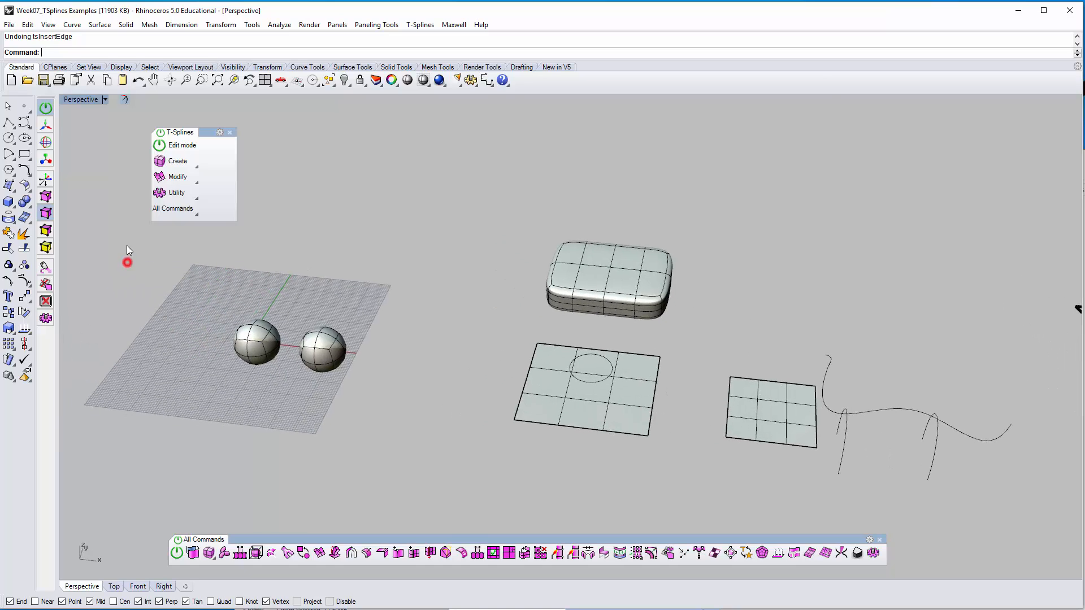
pyautogui.click(81, 102)
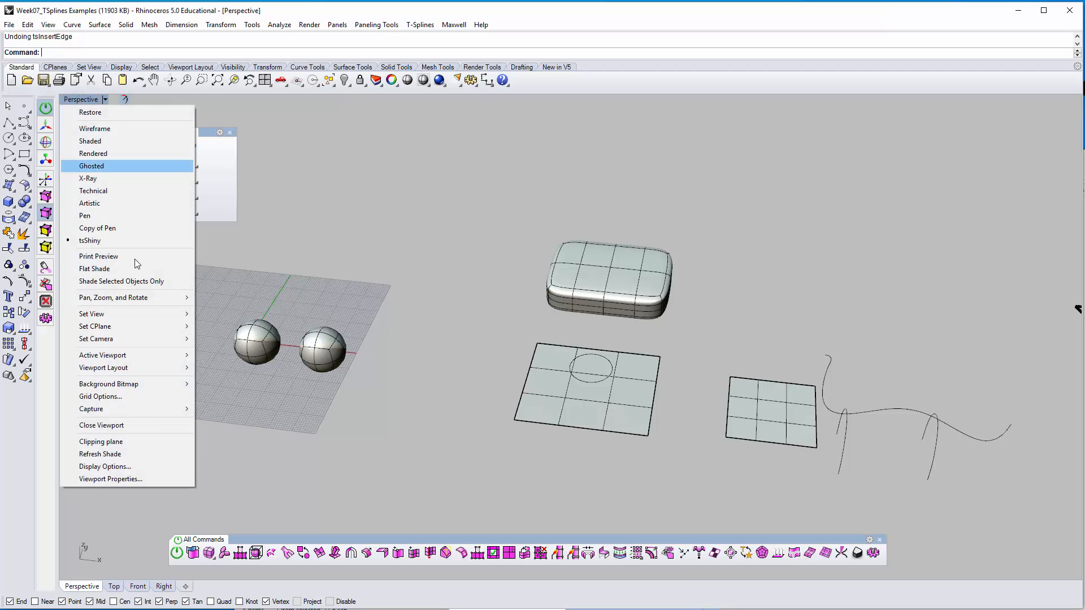
pyautogui.click(111, 239)
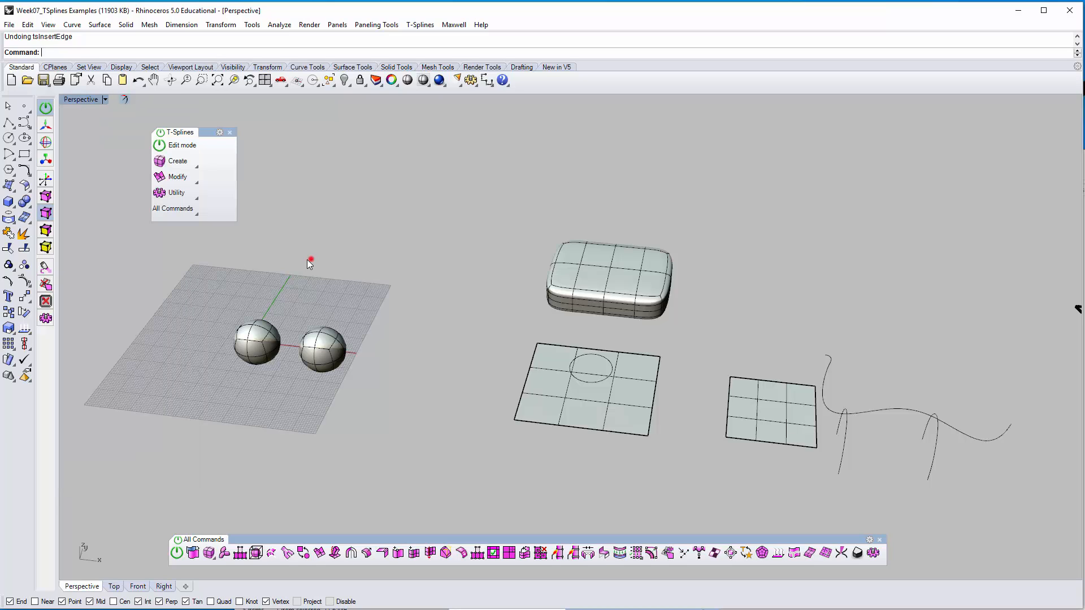
pyautogui.moveTo(398, 311); pyautogui.dragTo(342, 356, button='right')
pyautogui.scroll(10, 649, 312)
pyautogui.moveTo(627, 377); pyautogui.dragTo(389, 300, button='right')
pyautogui.moveTo(453, 264); pyautogui.dragTo(509, 282, button='right')
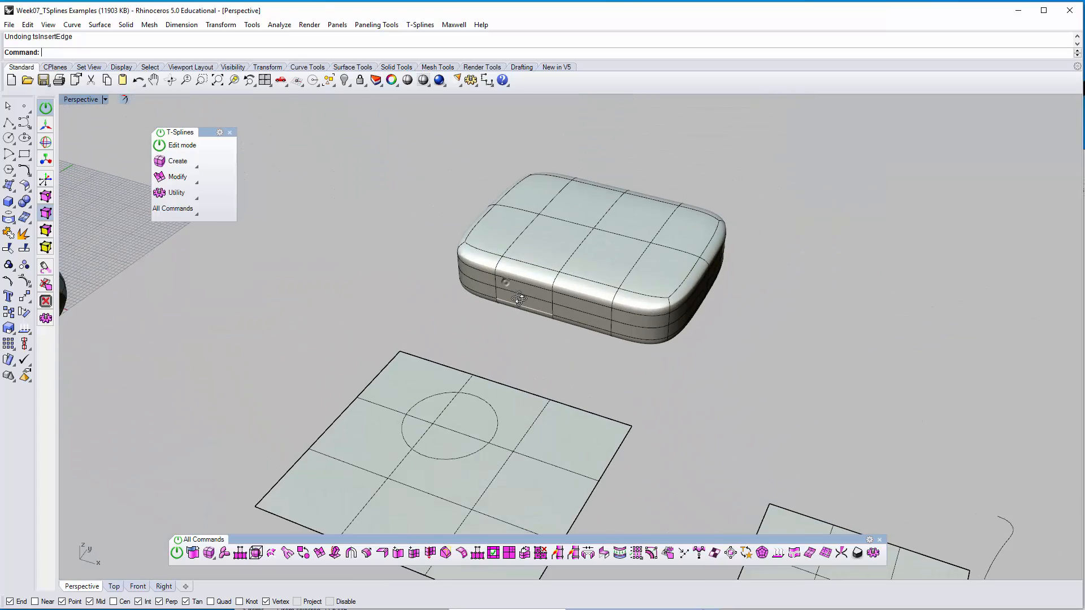
pyautogui.moveTo(540, 329); pyautogui.dragTo(309, 301, button='right')
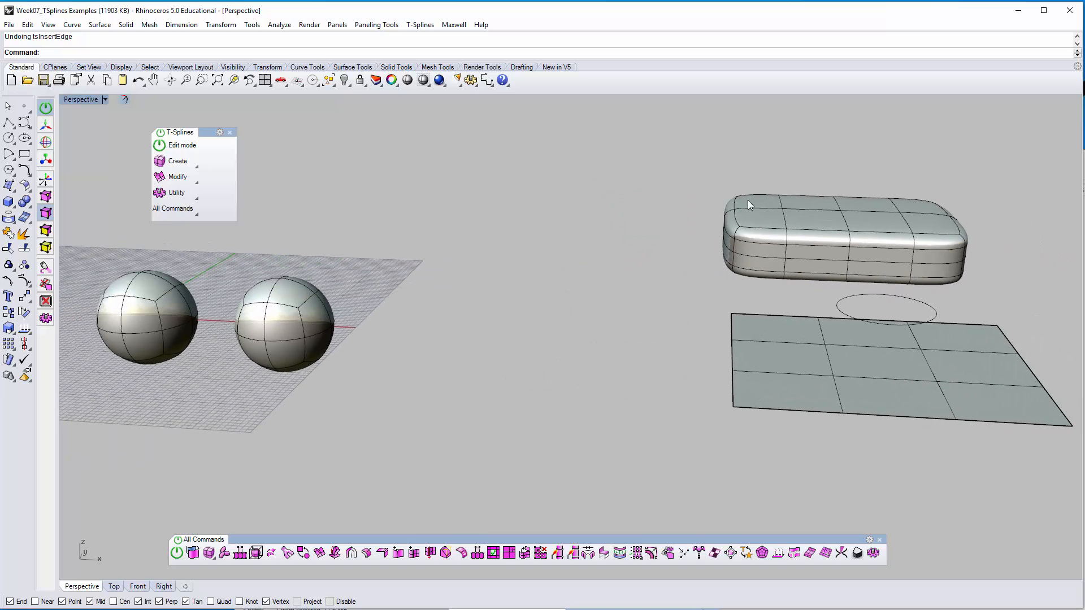
pyautogui.moveTo(748, 200); pyautogui.dragTo(643, 249, button='right')
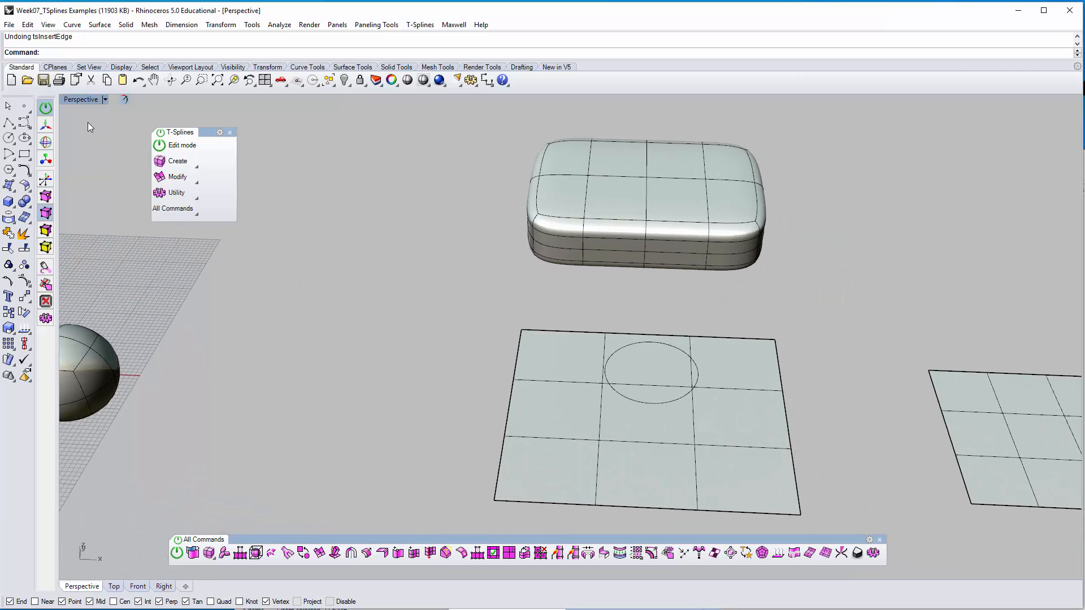
# Step: Set the Perspective viewport to Shaded display and compare how the example models look
pyautogui.click(79, 99)
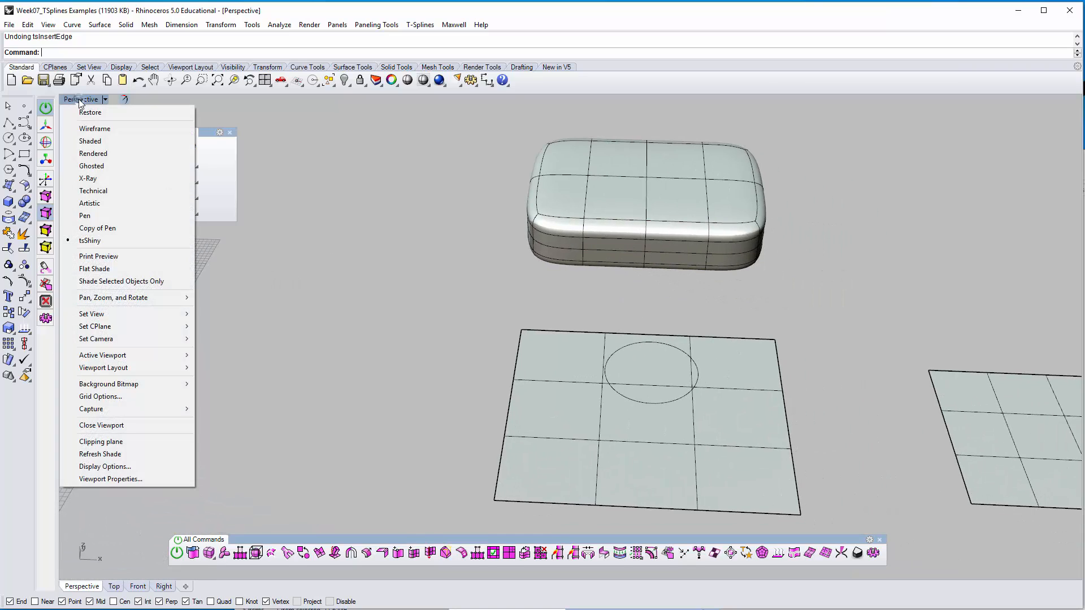
pyautogui.click(81, 144)
pyautogui.moveTo(593, 274)
pyautogui.mouseDown(button='right')
pyautogui.moveTo(538, 223)
pyautogui.moveTo(569, 259)
pyautogui.mouseUp(button='right')
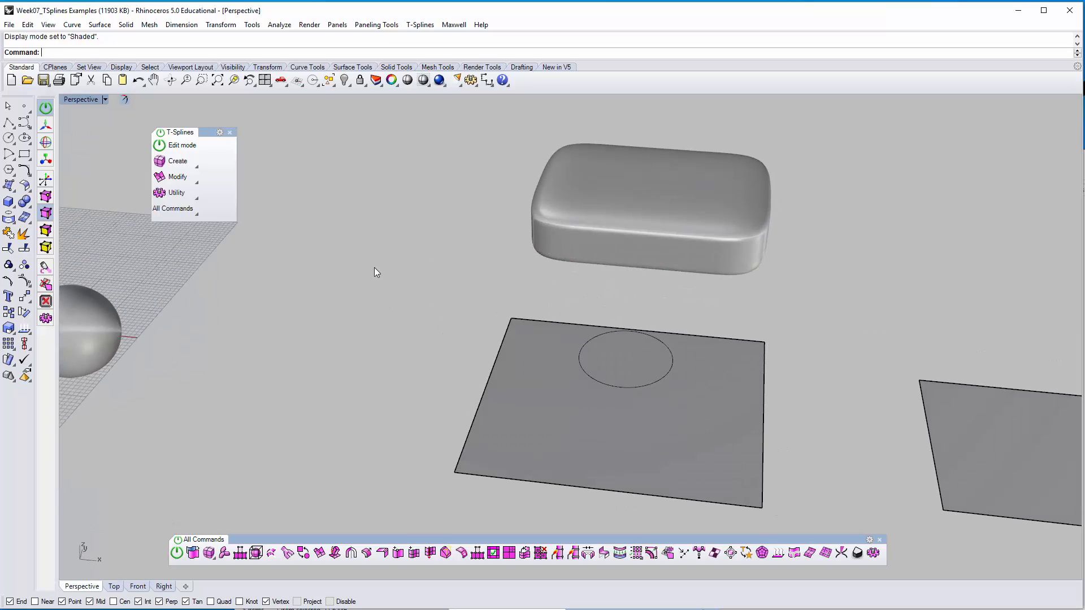
pyautogui.moveTo(374, 266)
pyautogui.keyDown('shift'); pyautogui.mouseDown(button='right')
pyautogui.moveTo(472, 274)
pyautogui.moveTo(395, 293)
pyautogui.moveTo(388, 277)
pyautogui.moveTo(375, 278)
pyautogui.mouseUp(button='right'); pyautogui.keyUp('shift')
pyautogui.scroll(-4, 474, 274)
# Step: Enable Show isocurves in the display options of the Shaded mode
pyautogui.rightClick(81, 101)
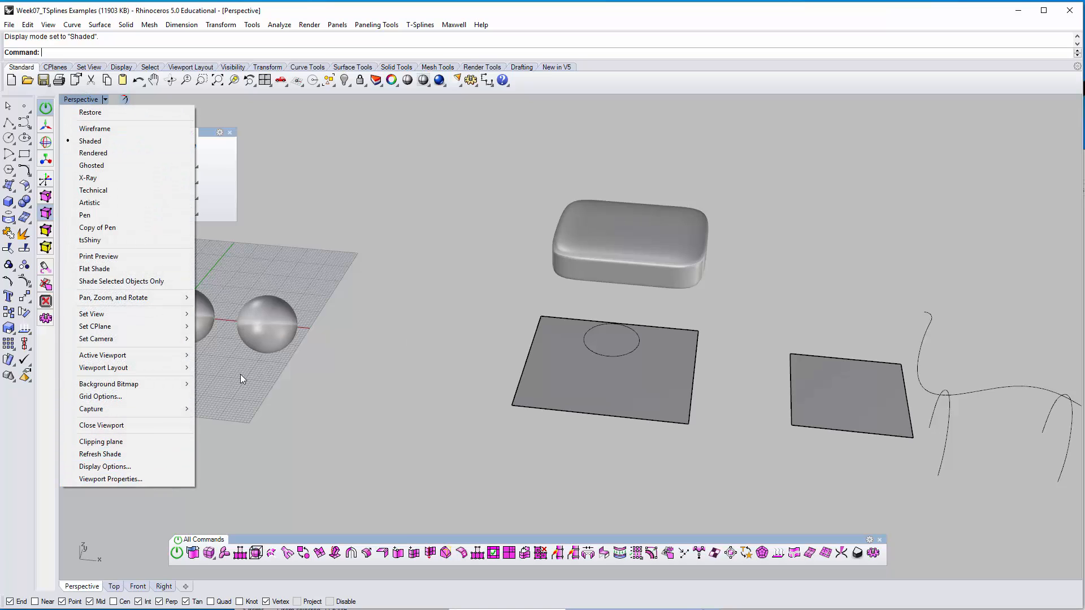
pyautogui.click(121, 467)
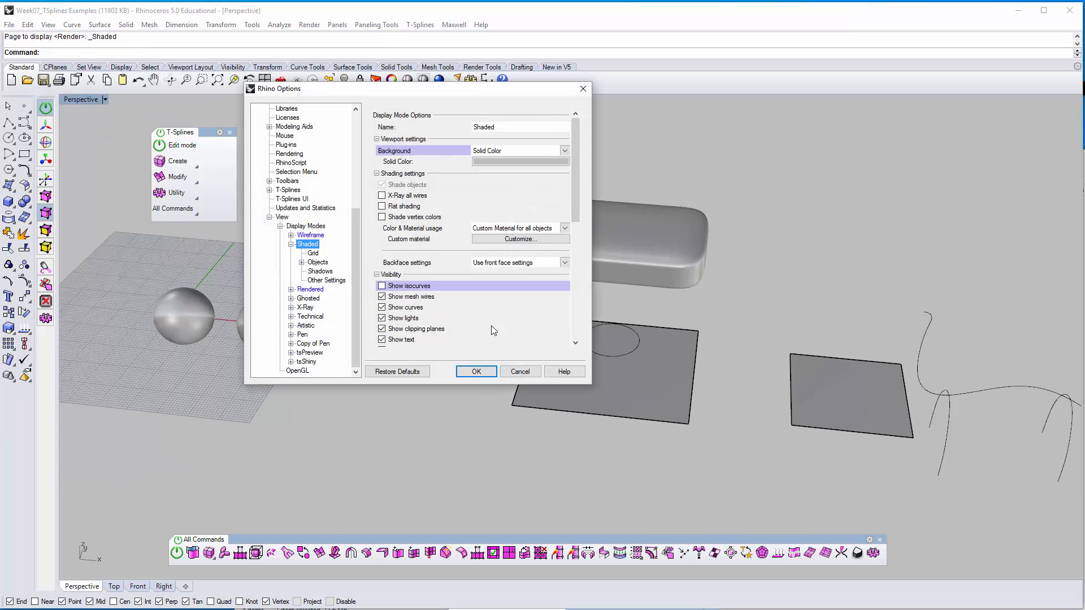
pyautogui.click(405, 286)
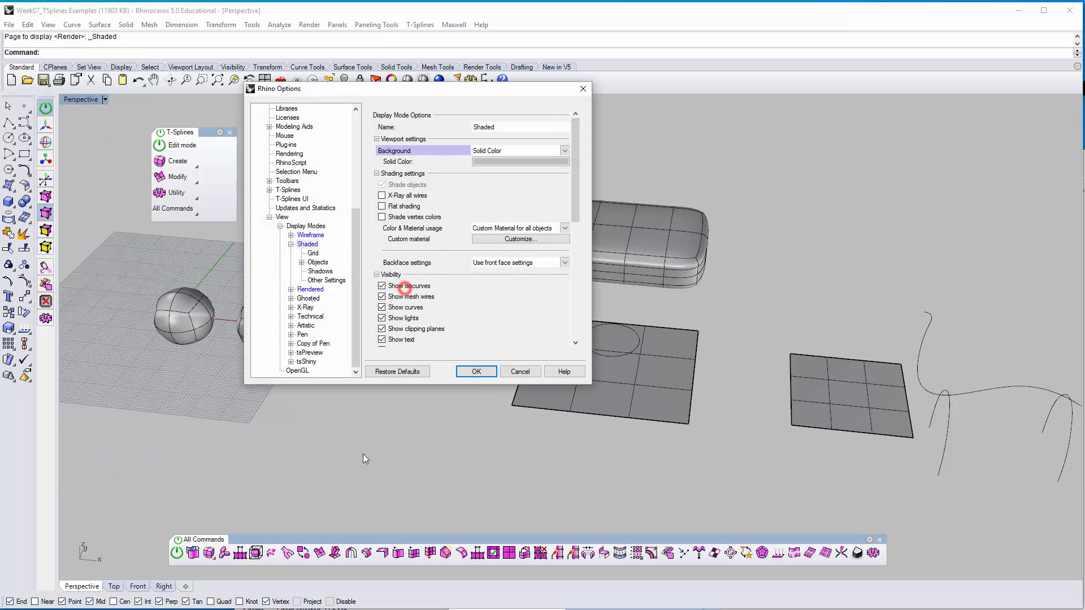
pyautogui.click(476, 373)
# Step: Check that Show isocurves is enabled for the tsShiny display mode and accept the Rhino options
pyautogui.click(307, 245)
pyautogui.click(290, 245)
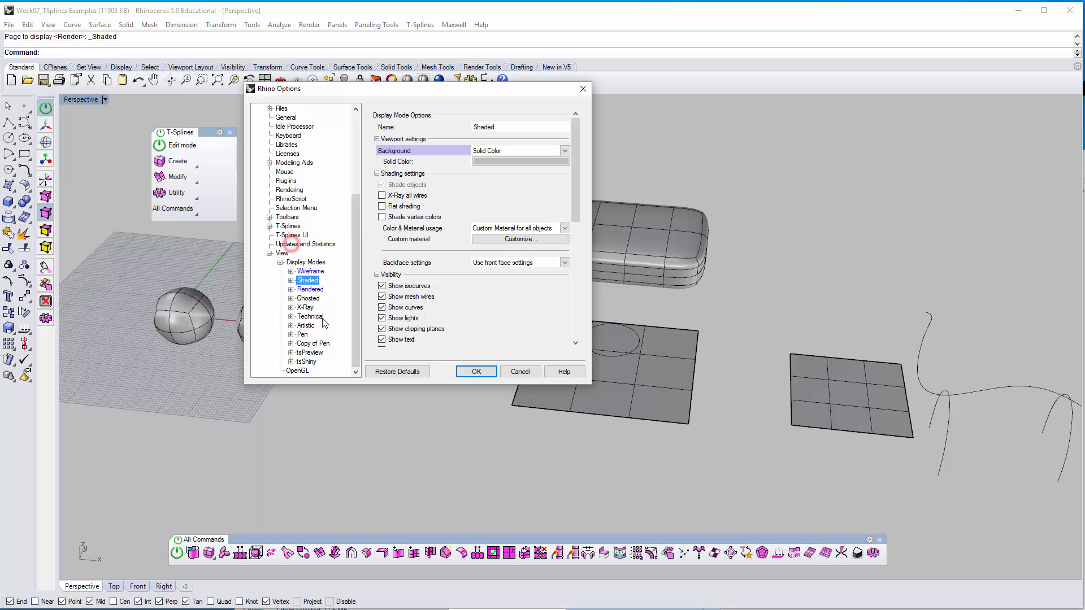
pyautogui.click(307, 362)
pyautogui.click(290, 362)
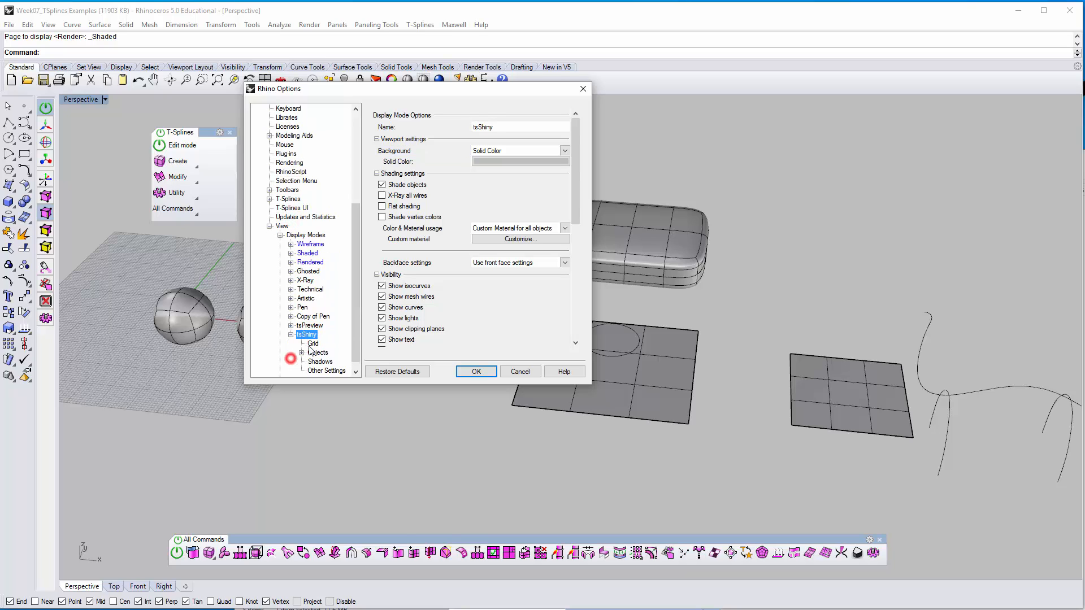
pyautogui.click(416, 287)
pyautogui.click(416, 287)
pyautogui.click(477, 371)
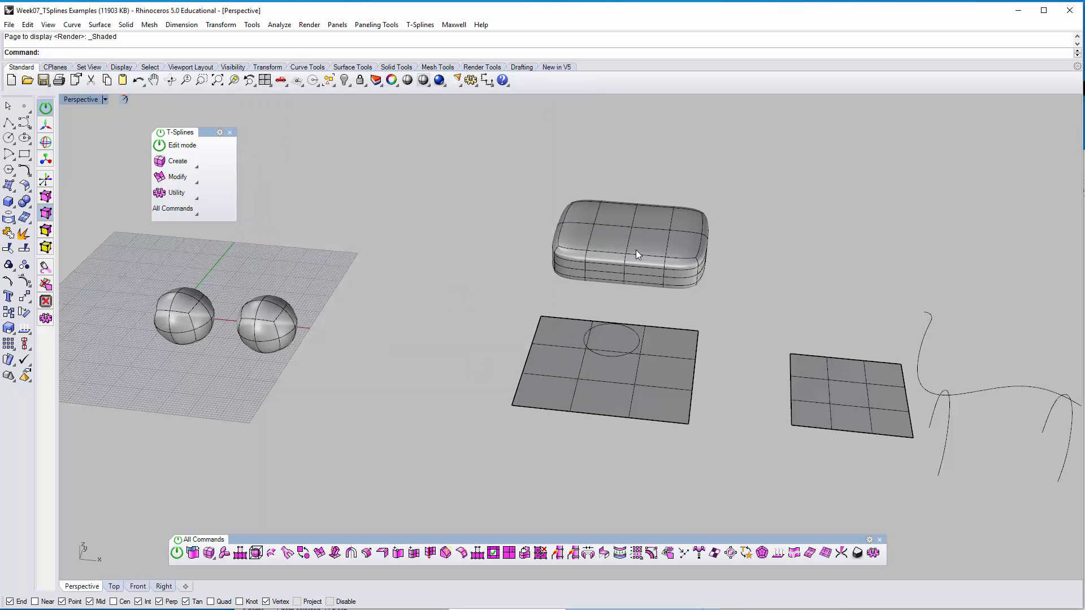
# Step: Set the Perspective viewport's display mode back to tsShiny
pyautogui.click(81, 99)
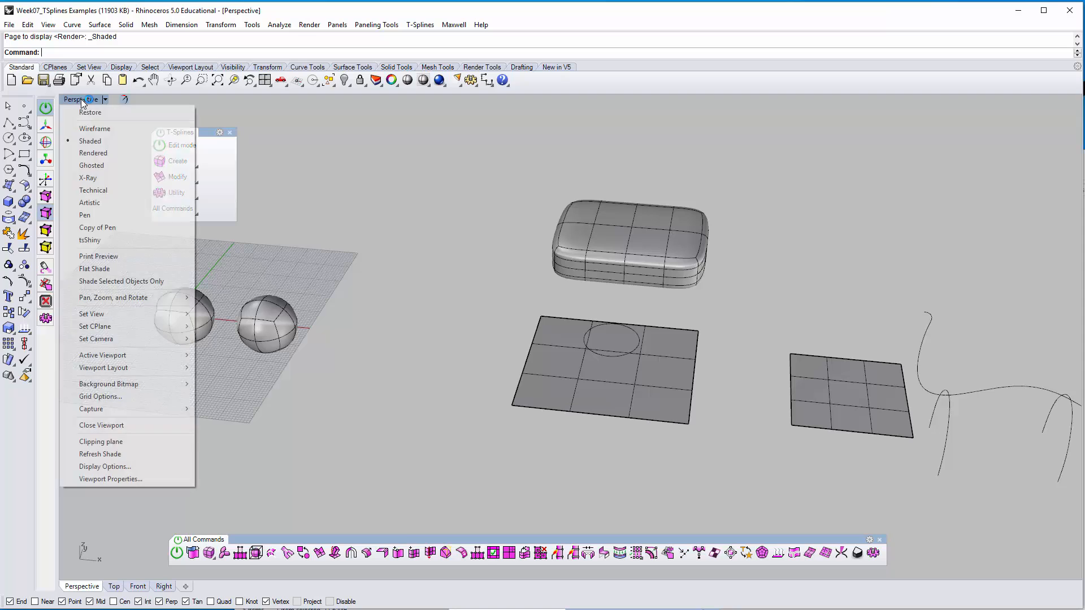
pyautogui.click(115, 237)
pyautogui.click(462, 244)
pyautogui.keyDown('shift'); pyautogui.moveTo(493, 264); pyautogui.dragTo(460, 265, button='right'); pyautogui.keyUp('shift')
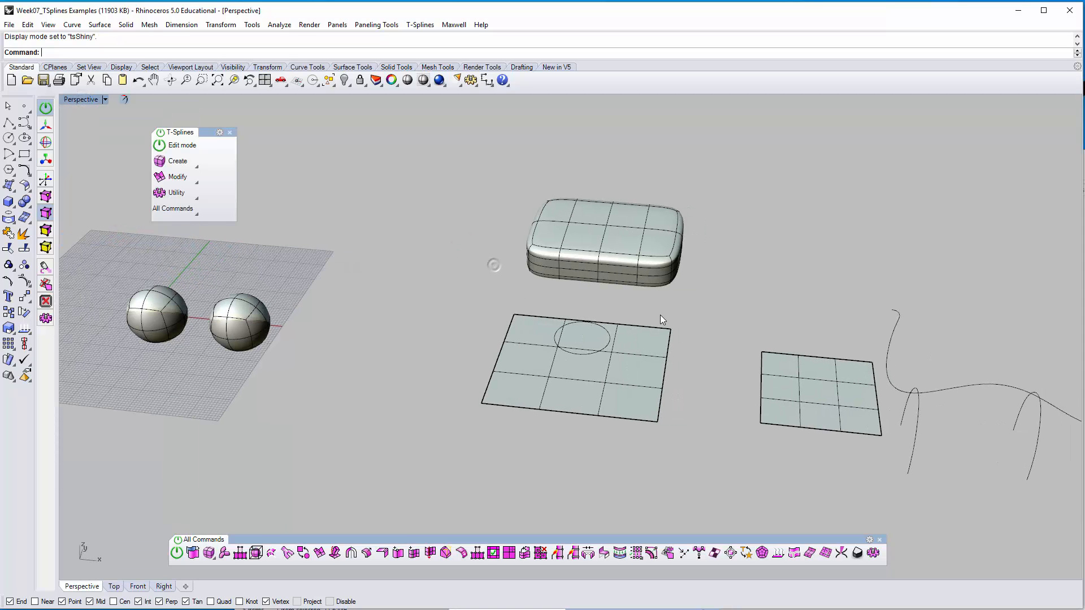
# Step: Examine the rounded box and the gridded surfaces in the Perspective viewport from several angles
pyautogui.keyDown('shift'); pyautogui.moveTo(683, 322); pyautogui.dragTo(588, 365, button='right'); pyautogui.keyUp('shift')
pyautogui.scroll(4, 548, 317)
pyautogui.moveTo(533, 302); pyautogui.dragTo(499, 291, button='right')
pyautogui.keyDown('shift'); pyautogui.moveTo(320, 283); pyautogui.dragTo(419, 297, button='right'); pyautogui.keyUp('shift')
pyautogui.moveTo(373, 283); pyautogui.dragTo(397, 319, button='right')
pyautogui.keyDown('shift'); pyautogui.moveTo(495, 302); pyautogui.dragTo(434, 261, button='right'); pyautogui.keyUp('shift')
pyautogui.click(319, 259)
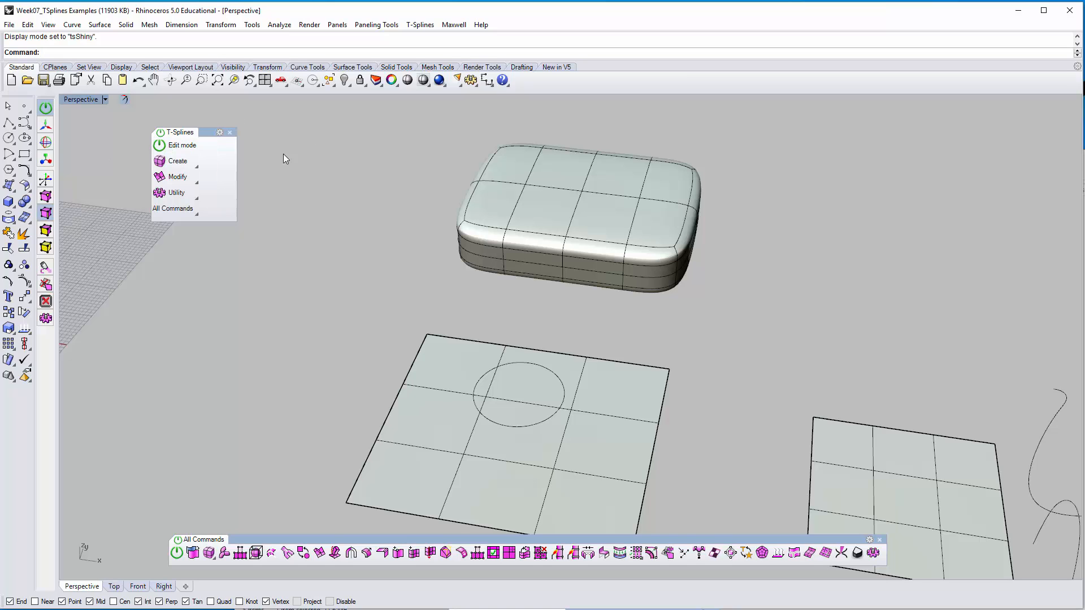
pyautogui.moveTo(422, 237)
pyautogui.mouseDown(button='right')
pyautogui.moveTo(422, 224)
pyautogui.moveTo(418, 235)
pyautogui.mouseUp(button='right')
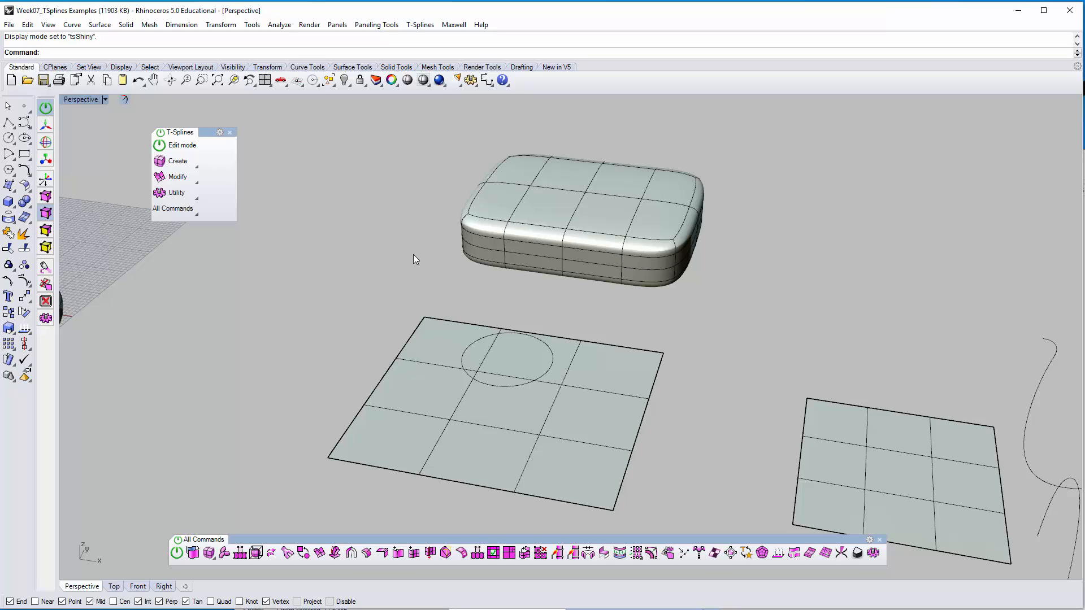
# Step: Switch T-Splines edit mode off and on again, trying the command name Trim in between without running it
pyautogui.click(46, 302)
pyautogui.click(173, 147)
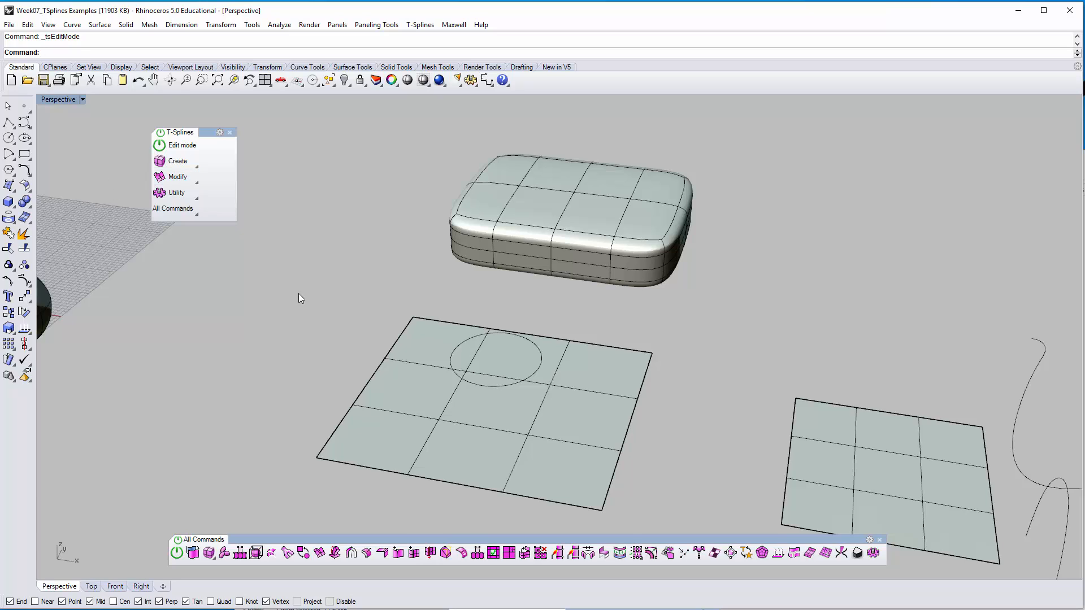
pyautogui.write('Trim')
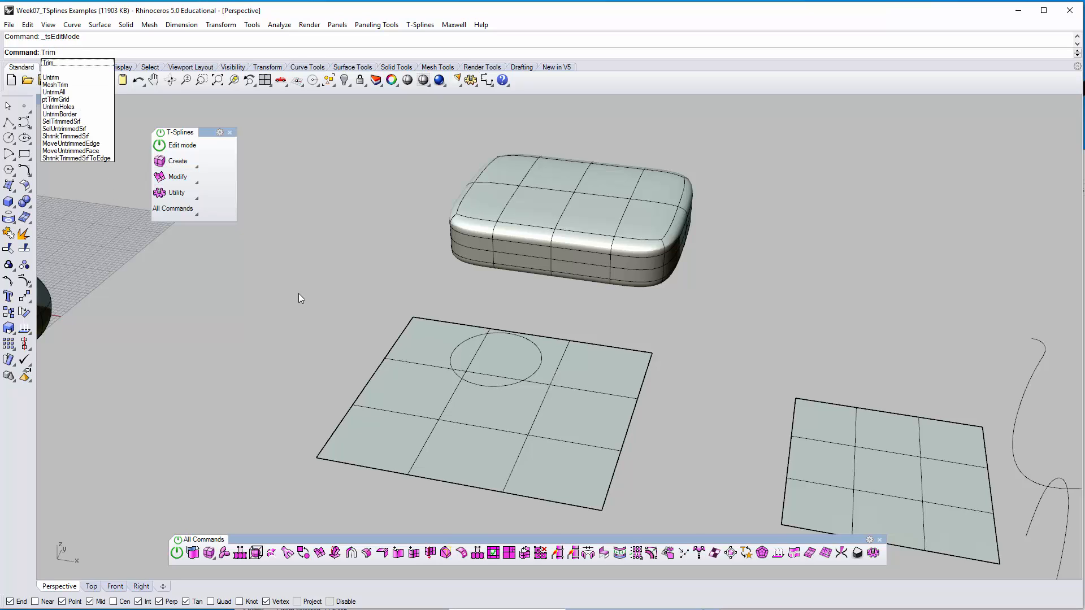
pyautogui.press('Escape')
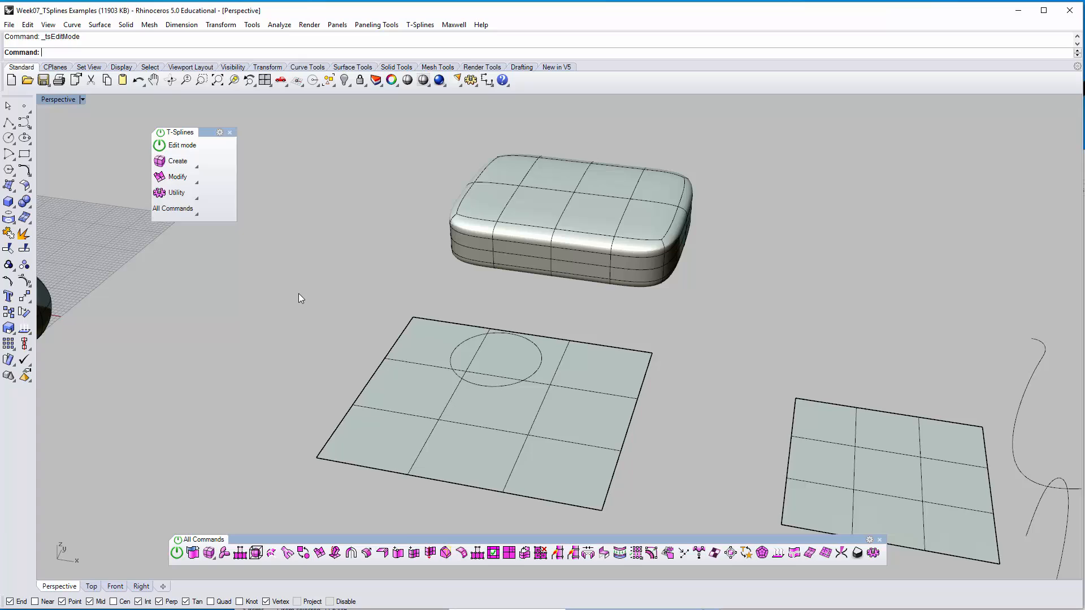
pyautogui.click(185, 146)
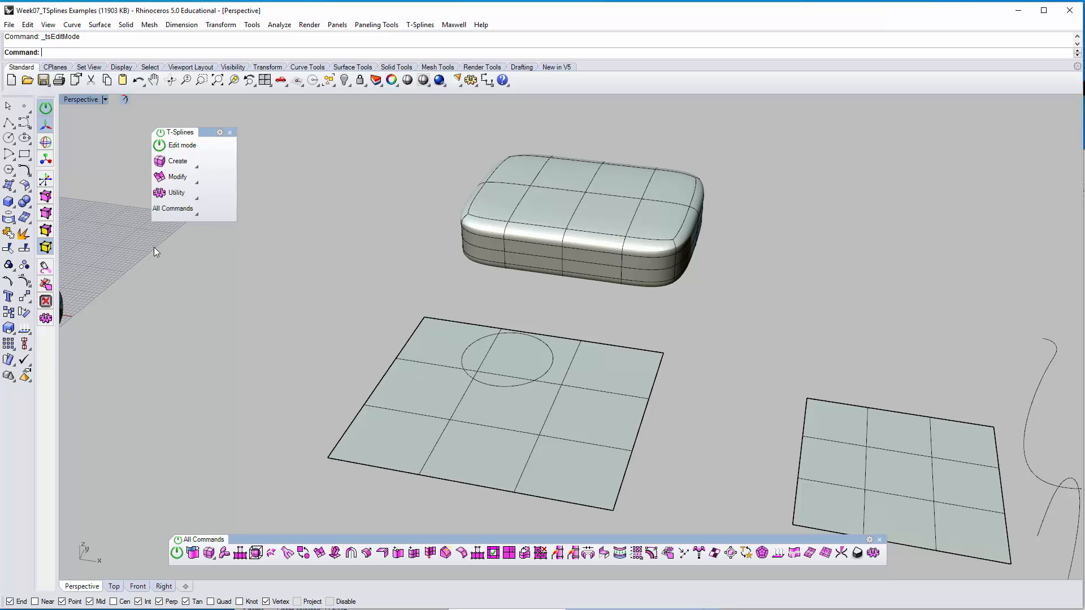
# Step: List the available commands beginning with ts at the command line, and leave T-Splines edit mode
pyautogui.keyDown('shift'); pyautogui.moveTo(361, 286); pyautogui.dragTo(331, 285, button='right'); pyautogui.keyUp('shift')
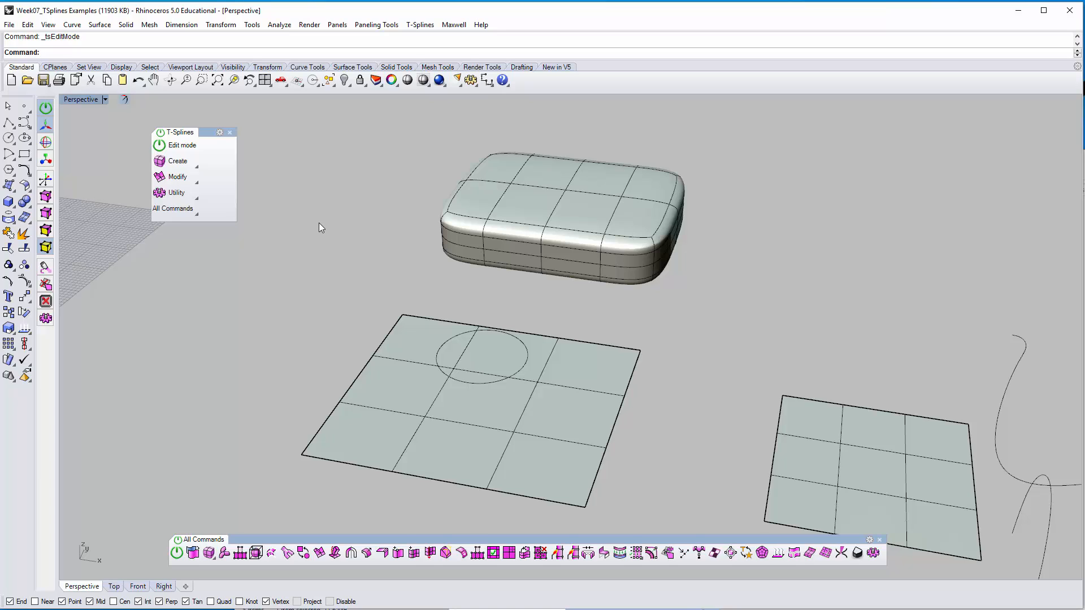
pyautogui.write('tsEditMode')
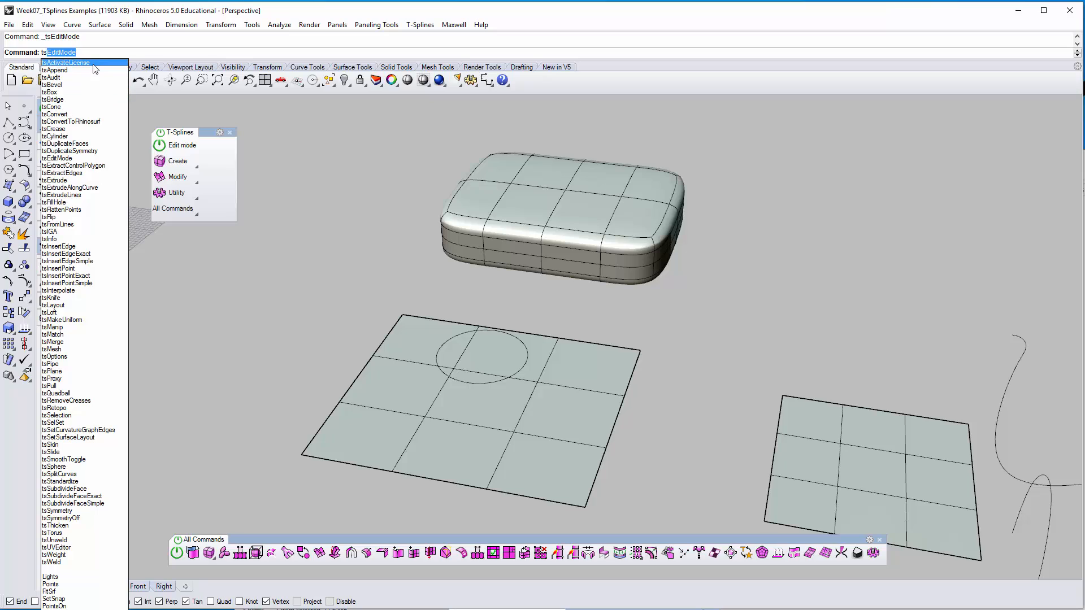
pyautogui.click(293, 239)
pyautogui.press('Escape')
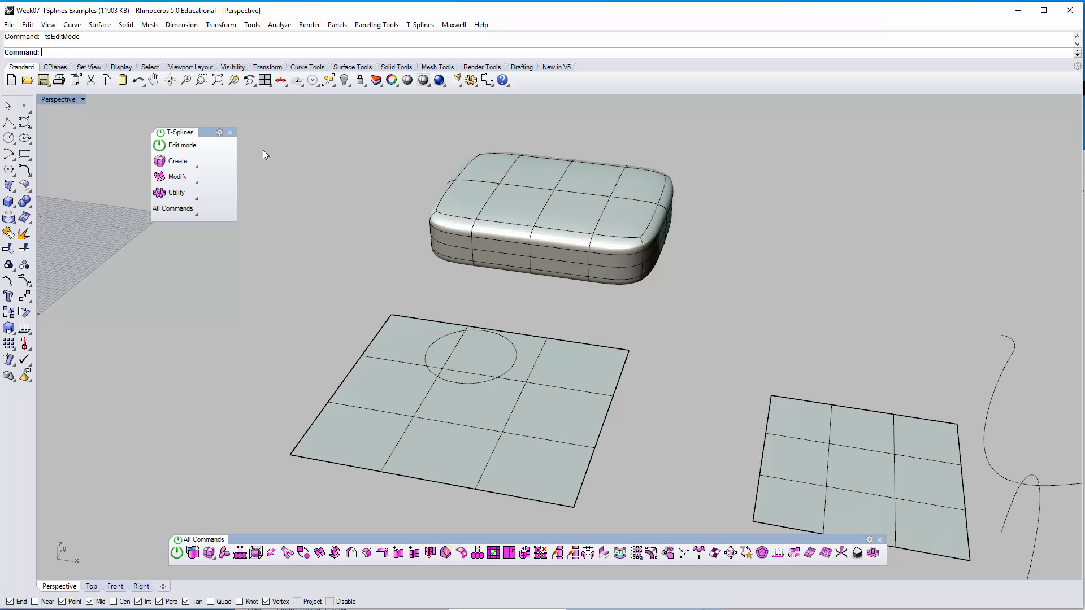
# Step: Open the T-Splines options and review the Hotkeys, Conversion and Display settings
pyautogui.click(419, 24)
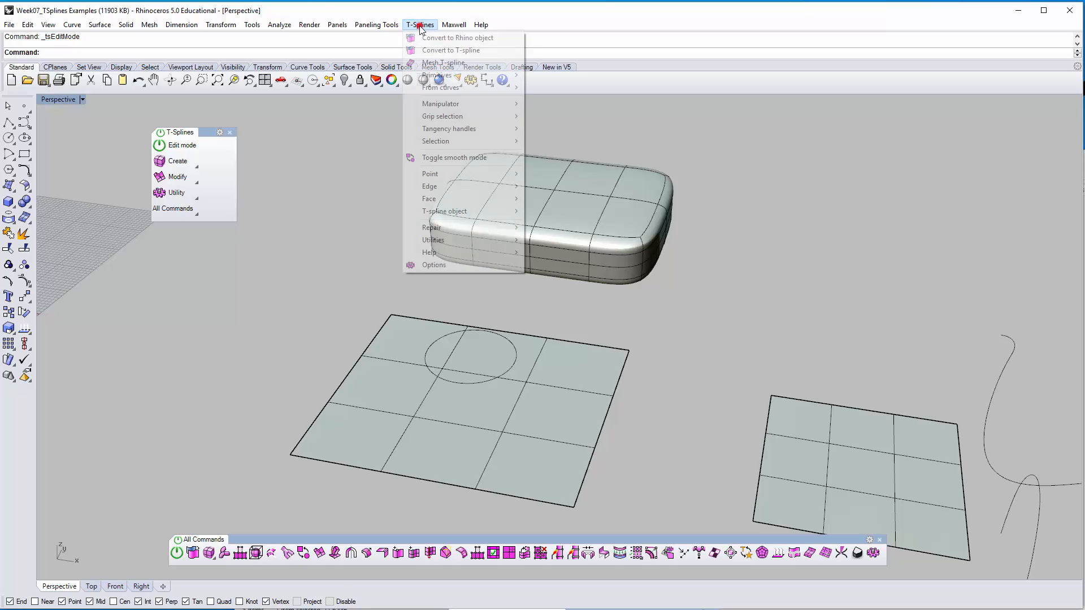
pyautogui.click(475, 265)
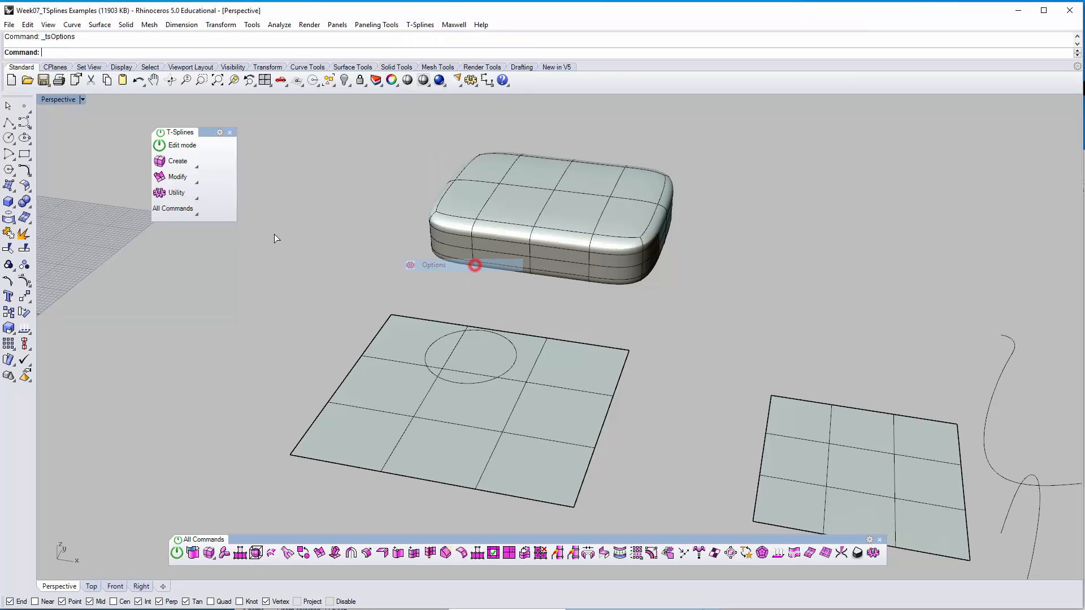
pyautogui.moveTo(351, 279); pyautogui.dragTo(352, 287)
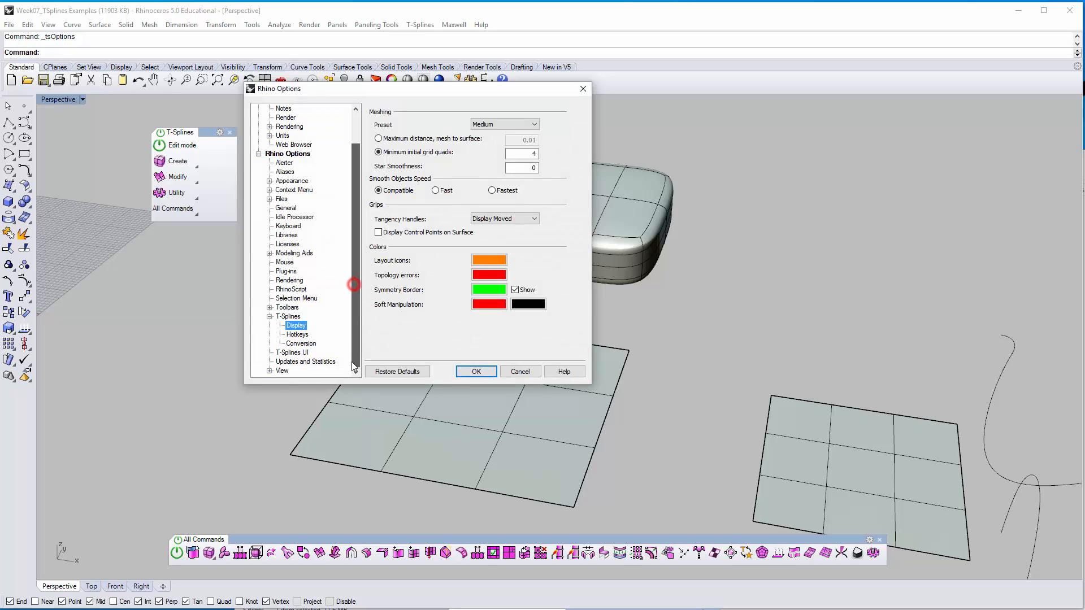
pyautogui.click(298, 334)
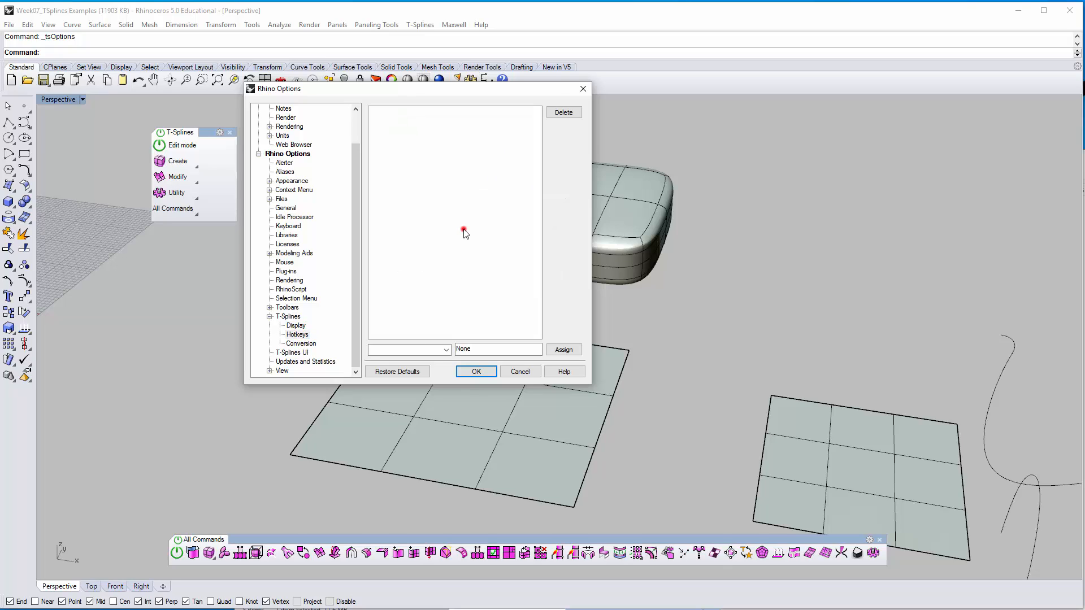
pyautogui.click(460, 226)
pyautogui.click(300, 335)
pyautogui.click(299, 344)
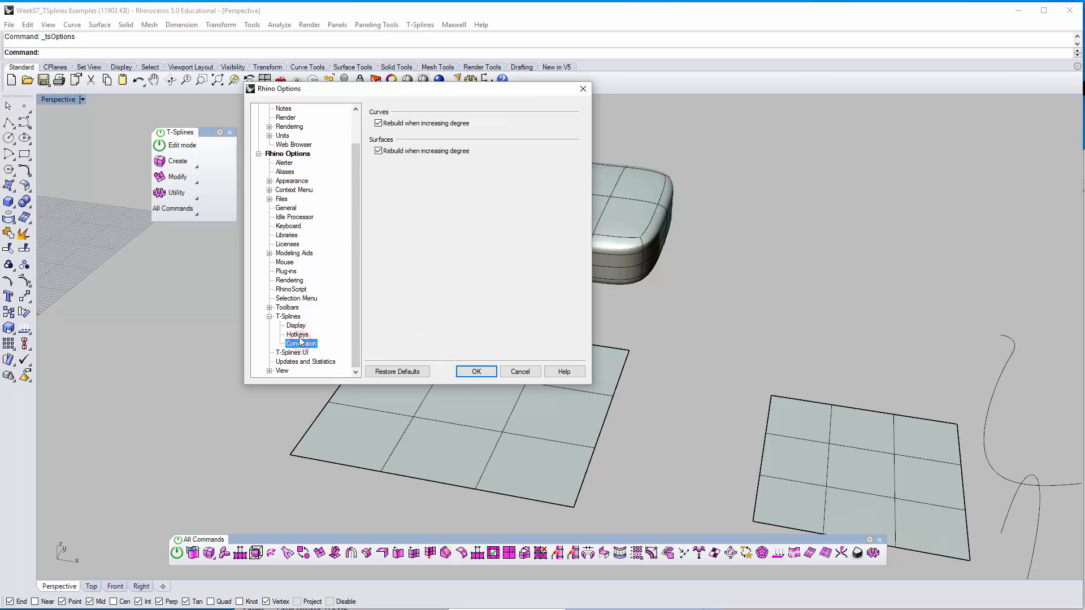
pyautogui.click(289, 316)
pyautogui.click(295, 325)
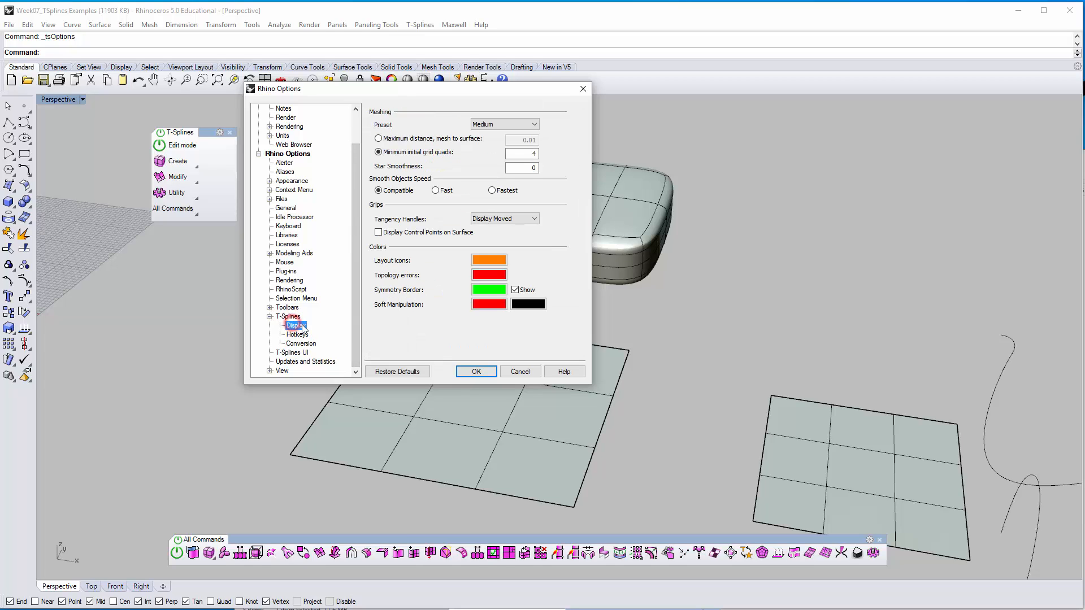
# Step: Enable Show text viewport HUD in the T-Splines UI options and turn on edit mode
pyautogui.click(297, 353)
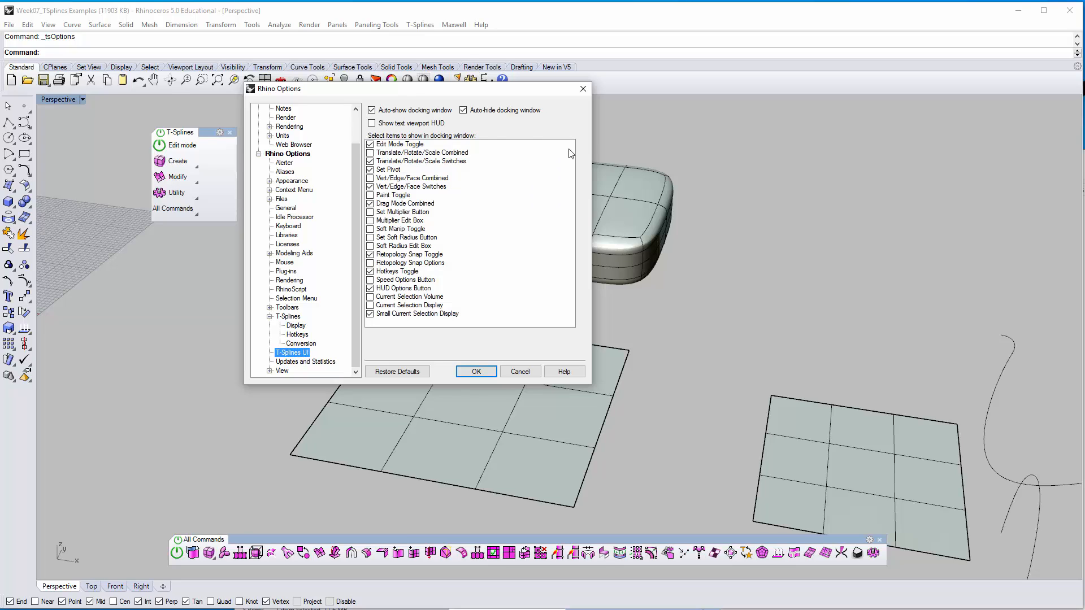
pyautogui.click(405, 125)
pyautogui.click(477, 371)
pyautogui.click(176, 145)
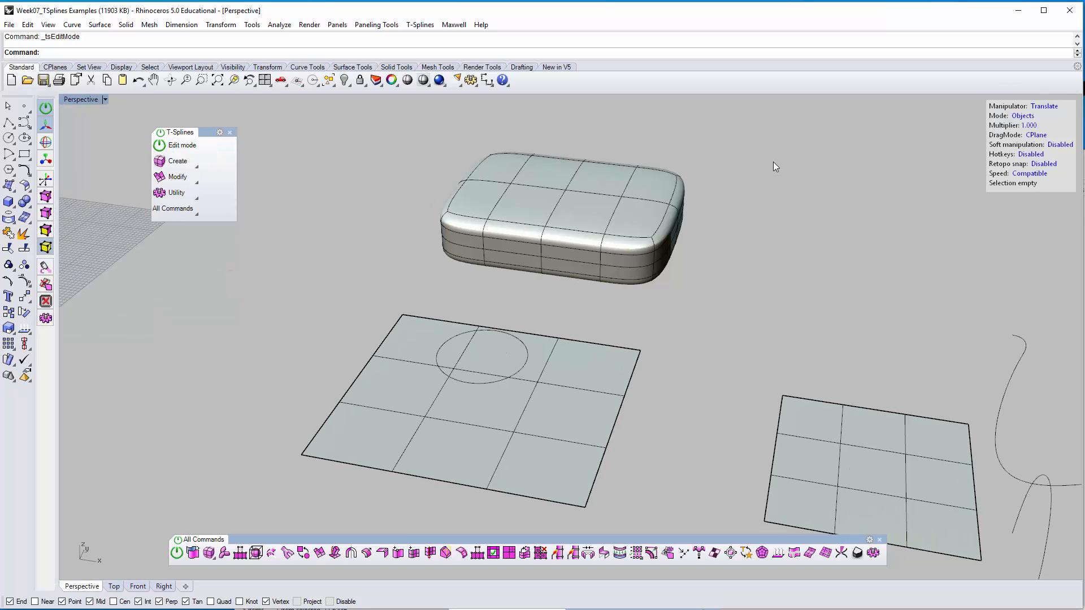
# Step: Switch T-Splines edit mode off and on again to watch how the viewport HUD follows it
pyautogui.press('Escape')
pyautogui.click(180, 145)
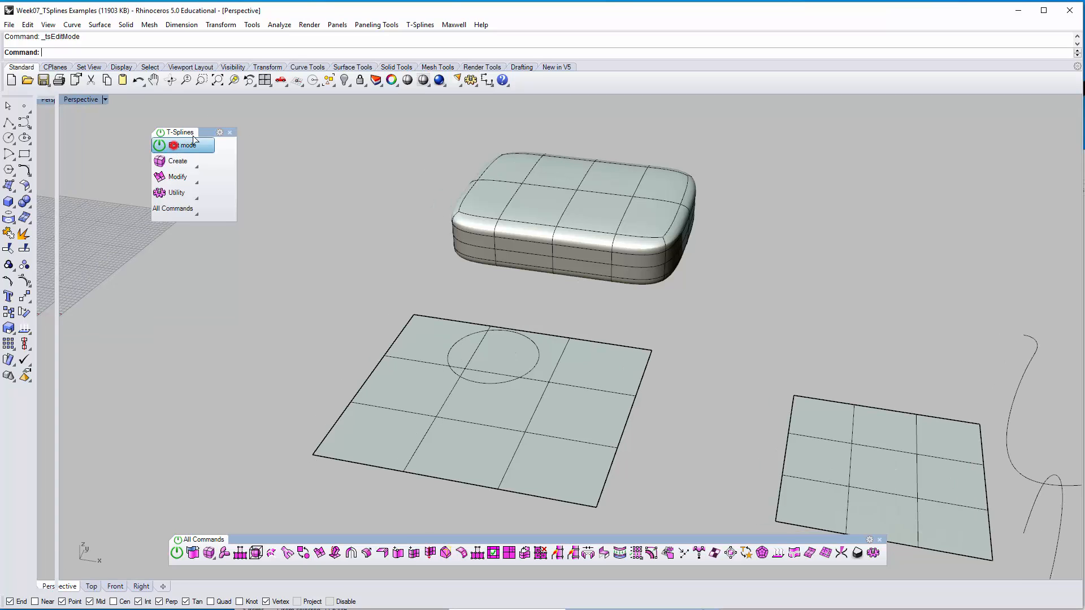
pyautogui.press('Escape')
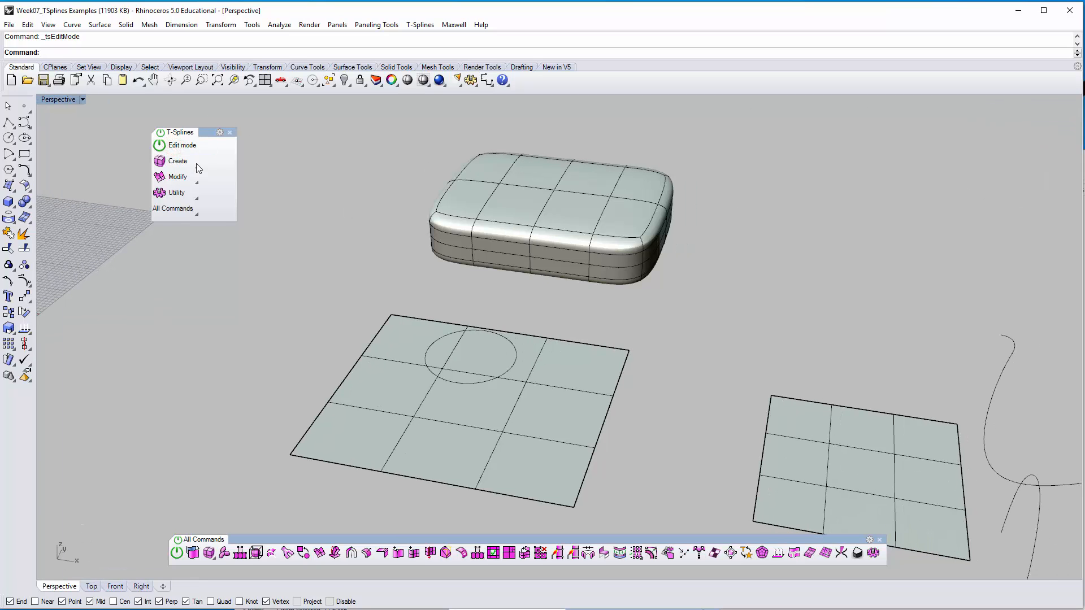
pyautogui.click(179, 145)
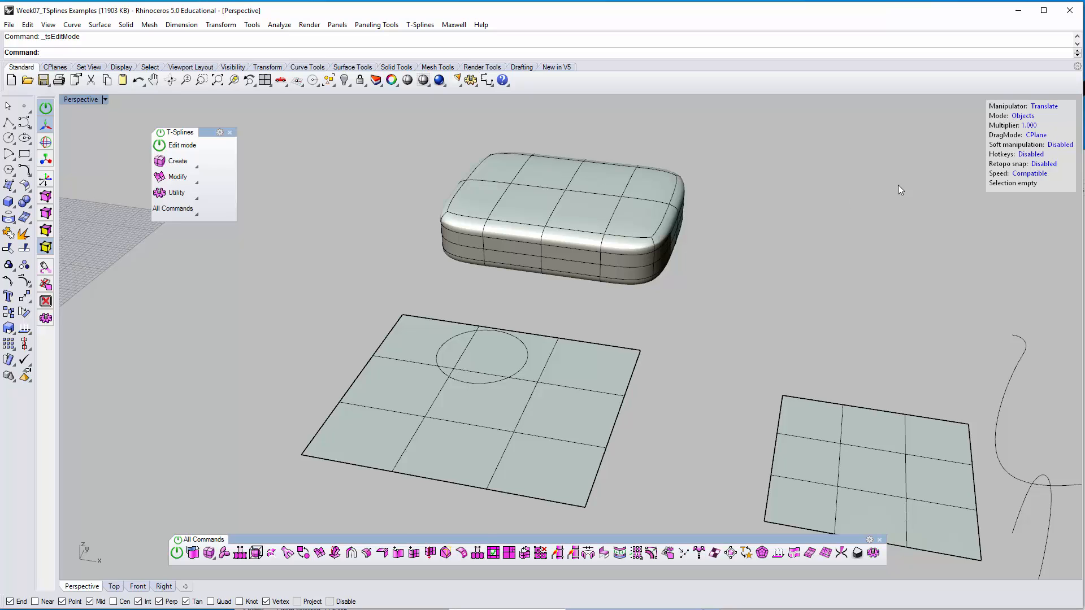
# Step: Toggle the Hotkeys setting in the viewport HUD several times, ending with it Enabled
pyautogui.moveTo(694, 277); pyautogui.dragTo(847, 183, button='right')
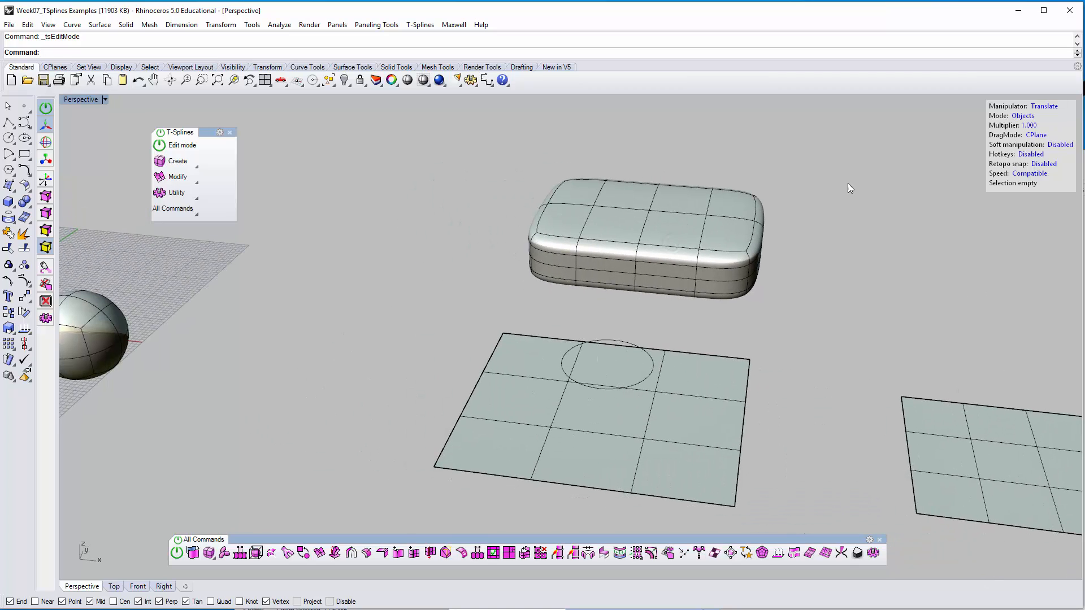
pyautogui.click(1030, 155)
pyautogui.click(1030, 154)
pyautogui.click(1030, 155)
pyautogui.click(1031, 155)
pyautogui.click(1027, 155)
pyautogui.click(1029, 155)
pyautogui.moveTo(466, 191)
pyautogui.mouseDown(button='right')
pyautogui.moveTo(452, 184)
pyautogui.moveTo(458, 196)
pyautogui.mouseUp(button='right')
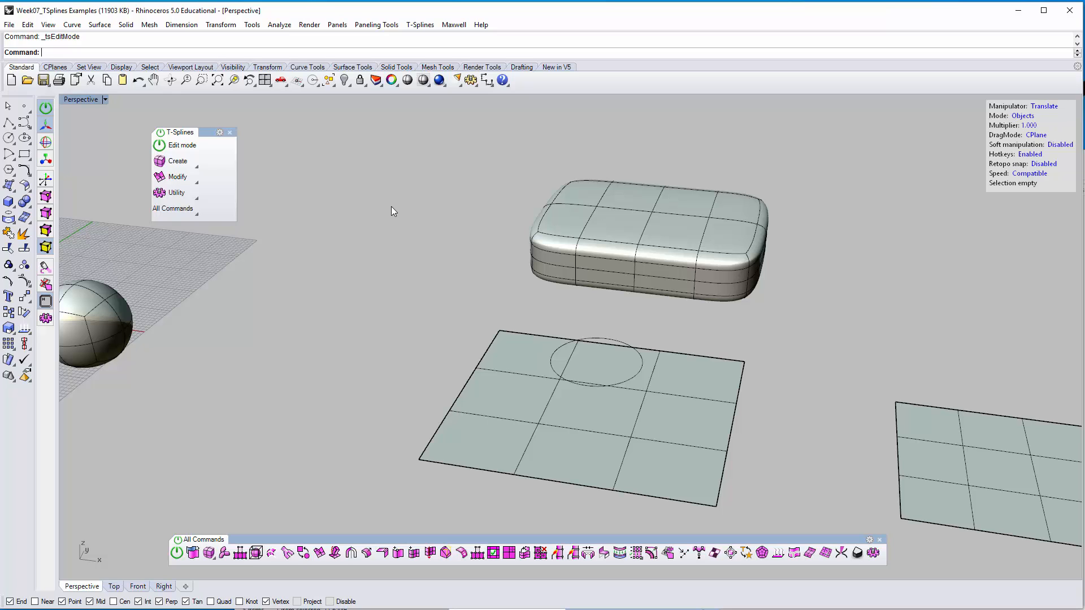
# Step: Open the T-Splines display options and cancel them without making changes
pyautogui.press('o')
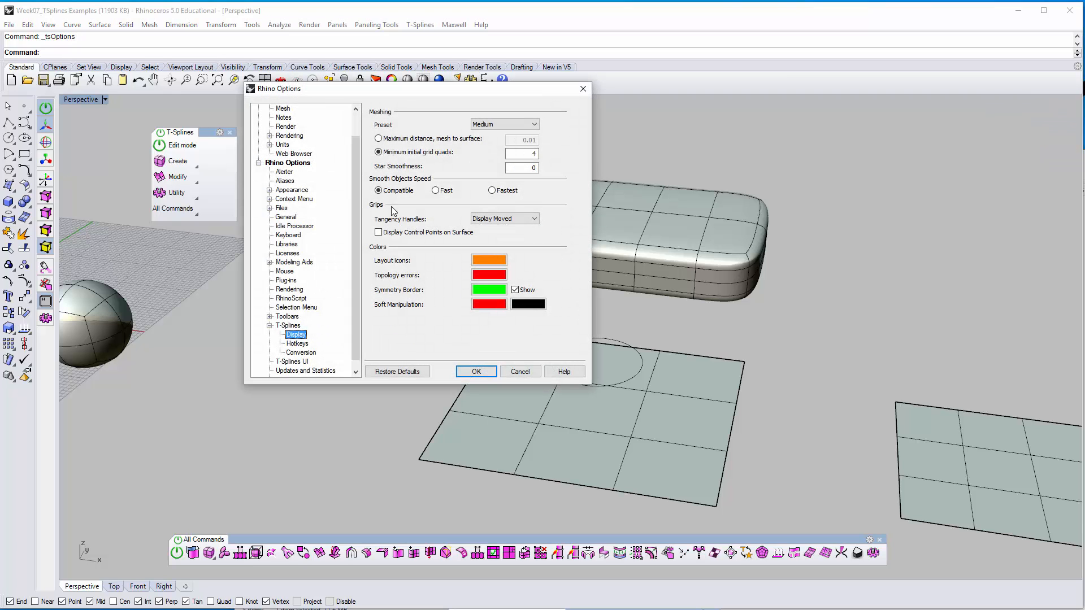
pyautogui.click(519, 370)
pyautogui.click(440, 180)
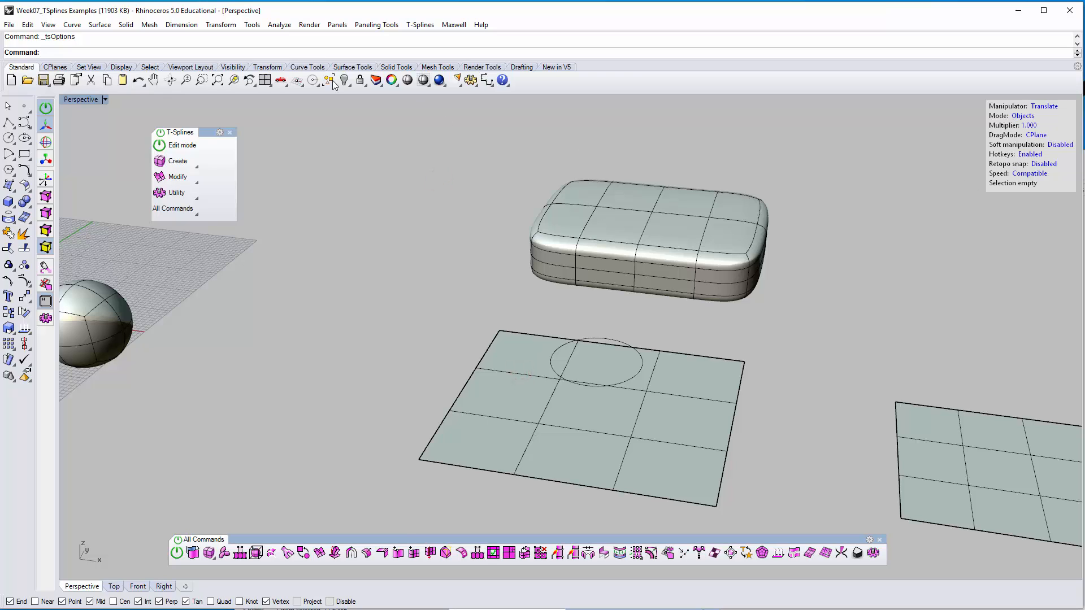
# Step: Run Trim from the command line and cancel it, and set Hotkeys back to Disabled in the viewport HUD
pyautogui.click(132, 50)
pyautogui.write('Trim')
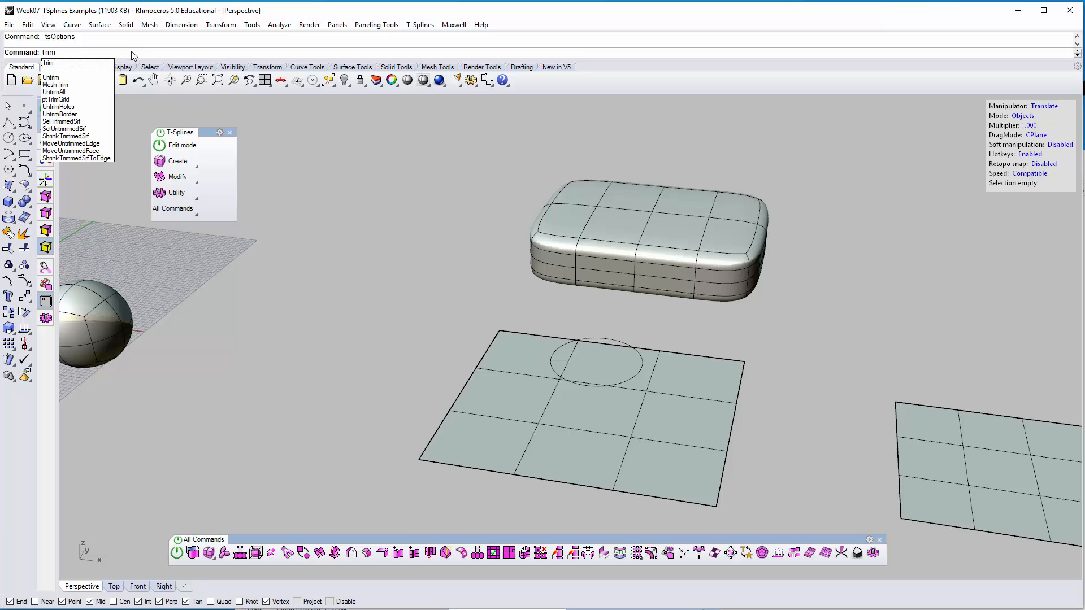
pyautogui.press('Return')
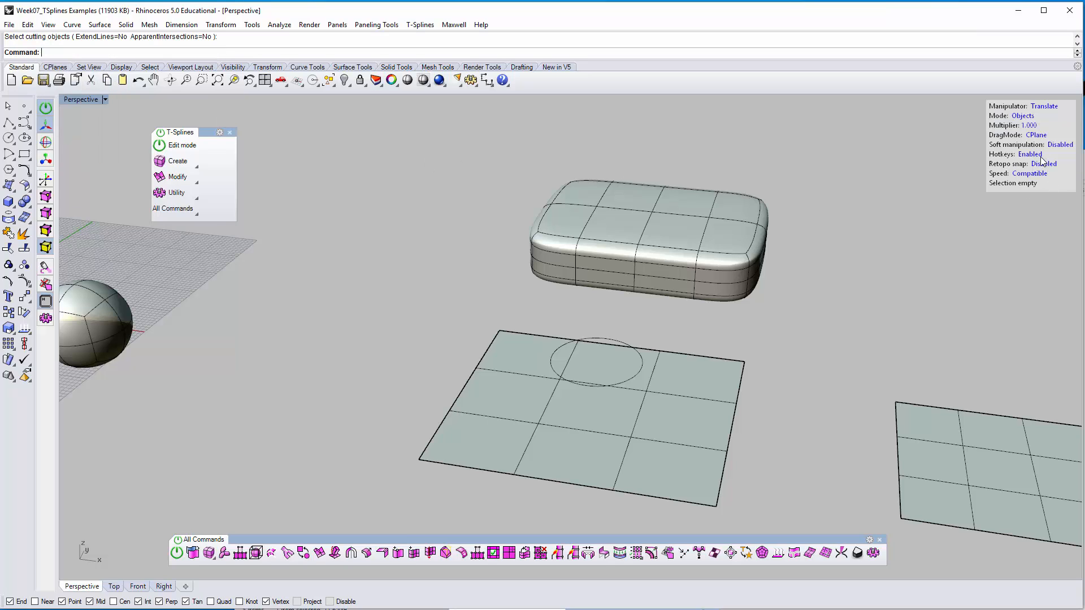
pyautogui.click(1040, 156)
# Step: Detach the T-Splines Create toolbar and float it above the grid with the two spheres
pyautogui.keyDown('shift'); pyautogui.moveTo(388, 287); pyautogui.dragTo(619, 302, button='right'); pyautogui.keyUp('shift')
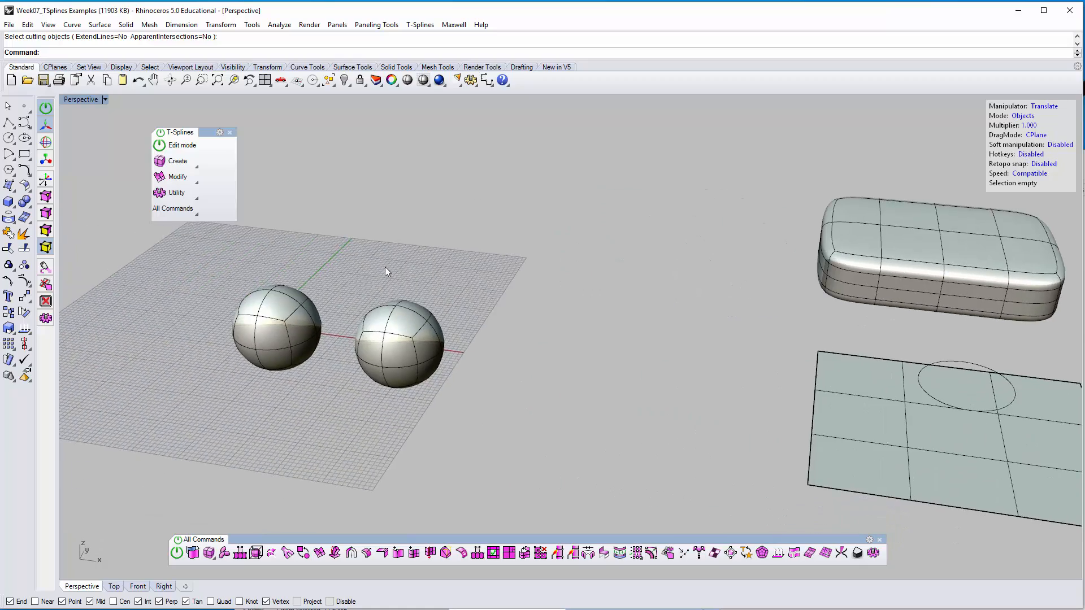
pyautogui.keyDown('shift'); pyautogui.moveTo(386, 269); pyautogui.dragTo(409, 273, button='right'); pyautogui.keyUp('shift')
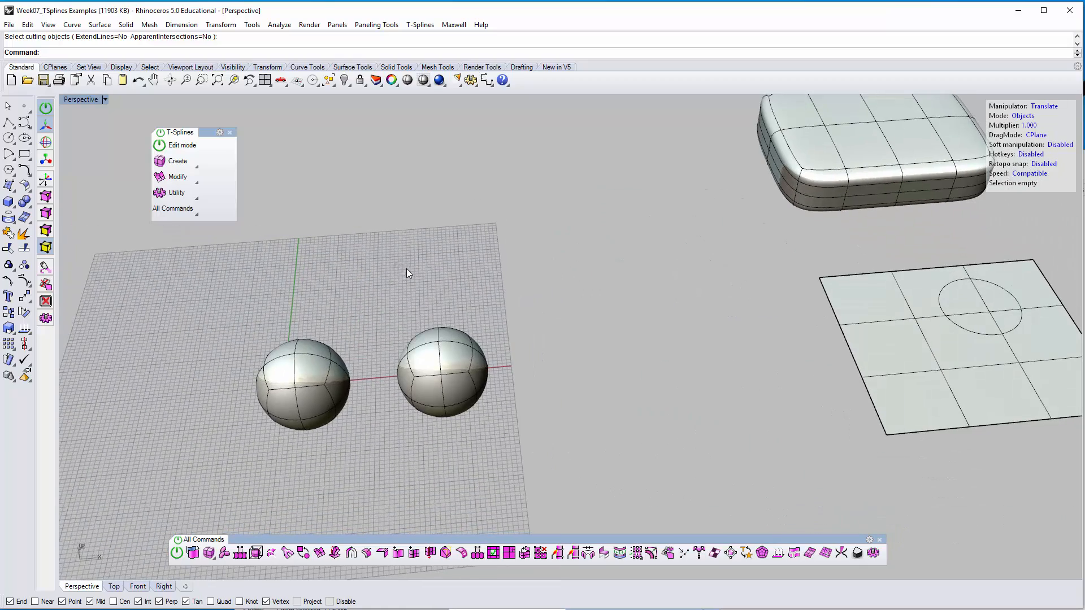
pyautogui.click(197, 169)
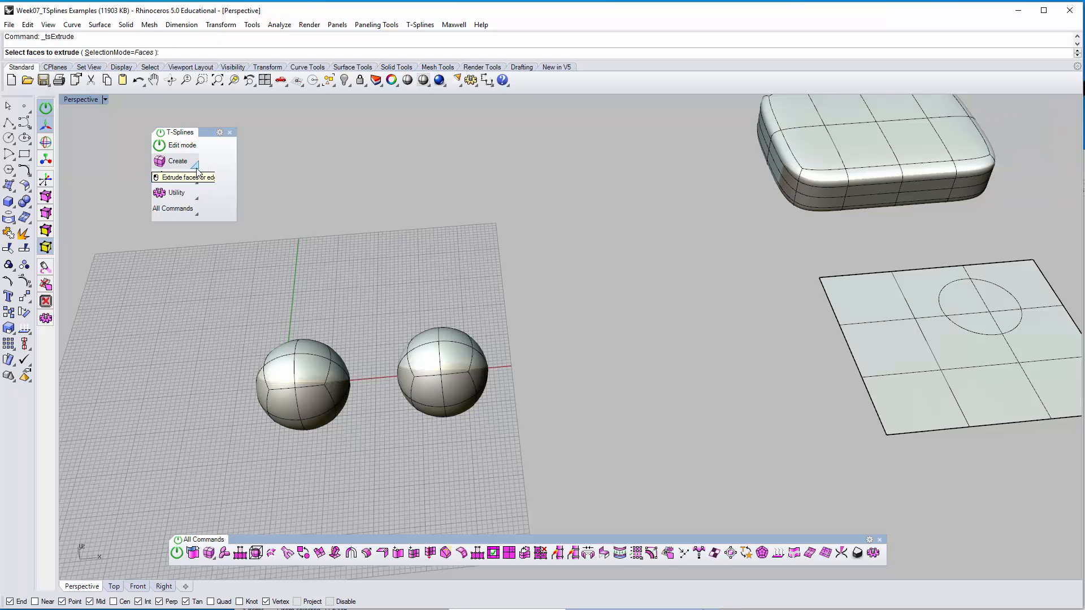
pyautogui.press('Escape')
pyautogui.click(196, 167)
pyautogui.moveTo(206, 171); pyautogui.dragTo(373, 143)
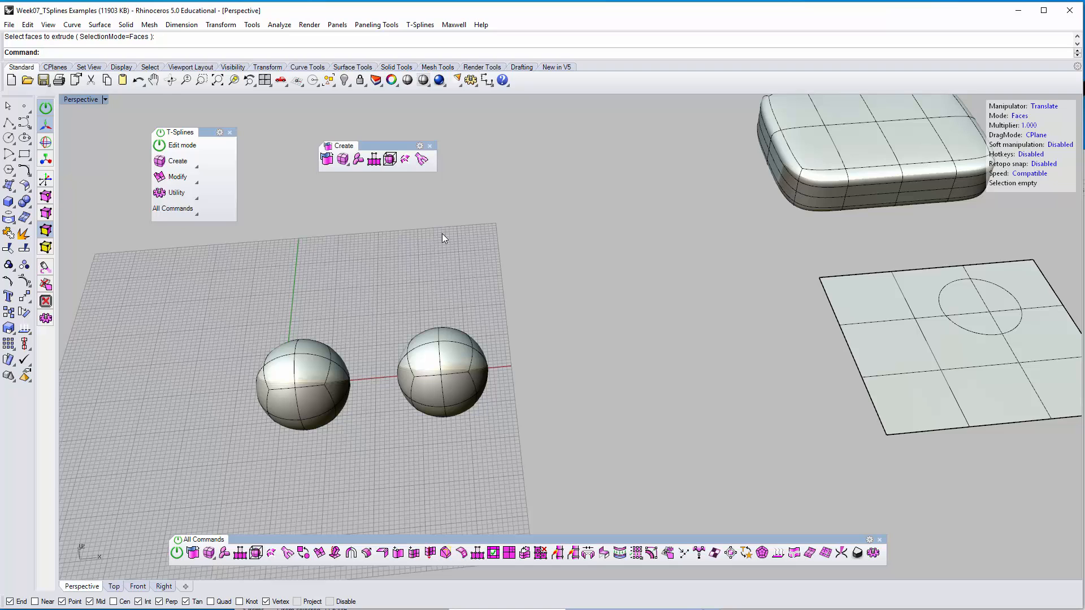
# Step: Move the T-Splines toolbar aside and float the Primitives toolbar just below the Create toolbar
pyautogui.keyDown('shift'); pyautogui.moveTo(436, 219); pyautogui.dragTo(437, 272, button='right'); pyautogui.keyUp('shift')
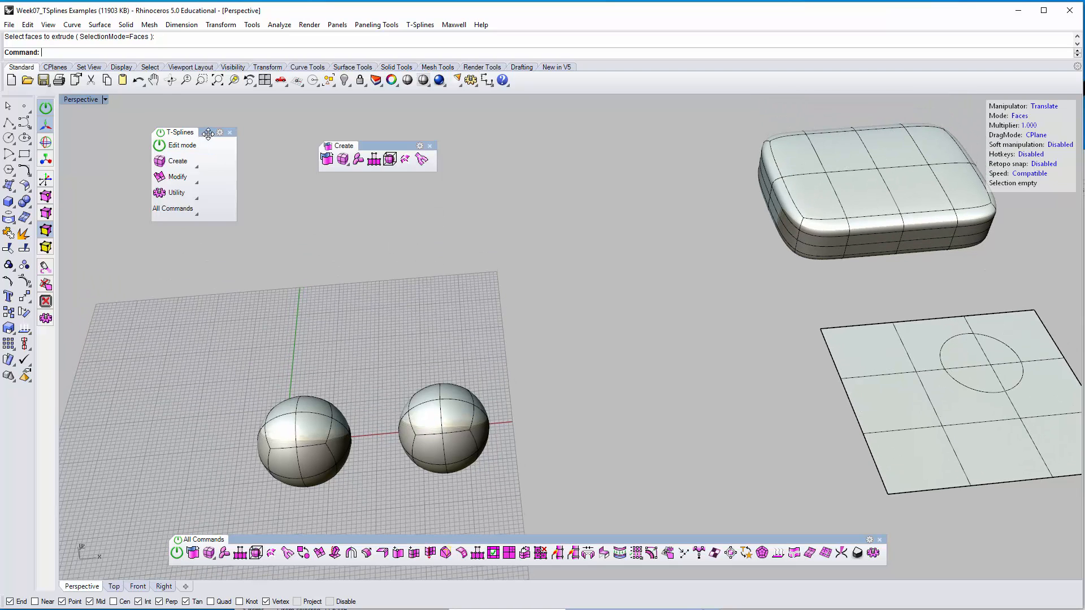
pyautogui.moveTo(207, 134); pyautogui.dragTo(162, 125)
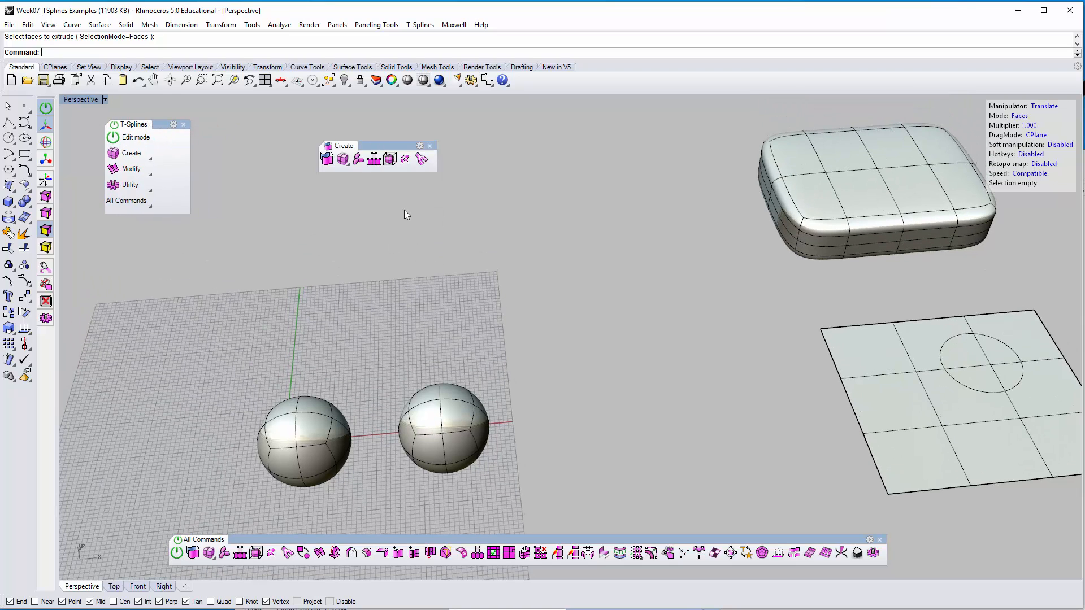
pyautogui.click(343, 160)
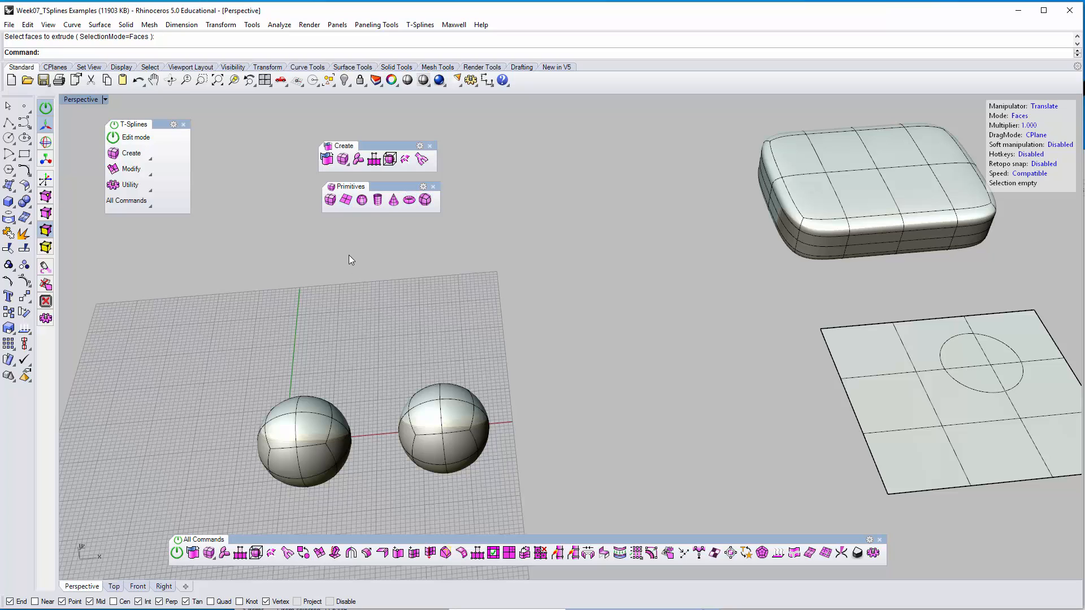
# Step: Create a smooth T-Splines box with 2 faces in X, Y and Z just beyond the grid's corner farthest from the two spheres
pyautogui.click(330, 200)
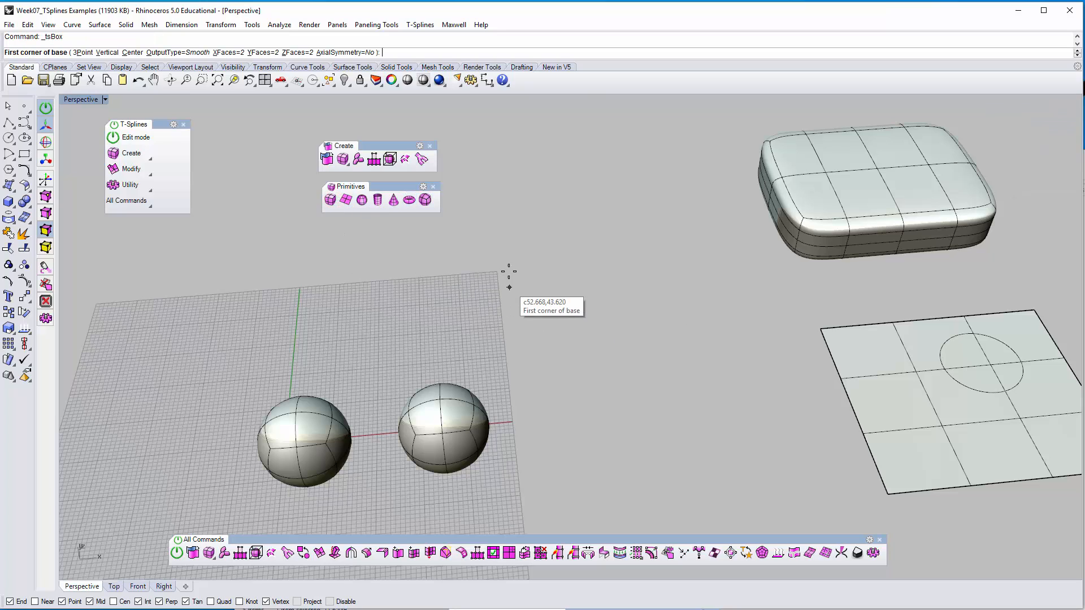
pyautogui.click(495, 254)
pyautogui.click(613, 323)
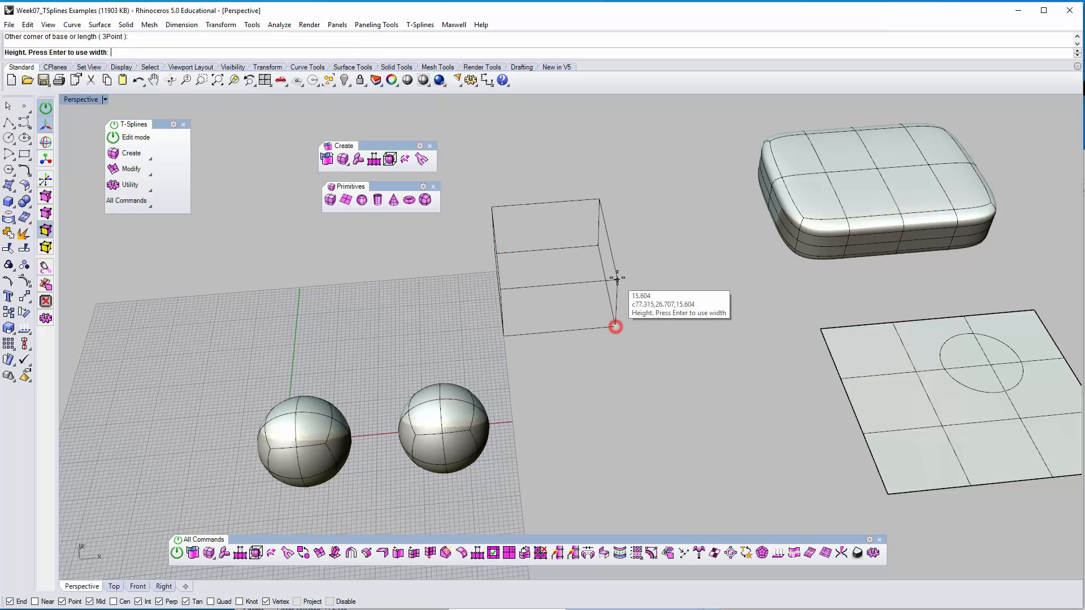
pyautogui.click(615, 270)
pyautogui.moveTo(659, 280); pyautogui.dragTo(610, 339, button='right')
pyautogui.scroll(5, 545, 229)
pyautogui.scroll(-4, 608, 335)
pyautogui.moveTo(558, 314); pyautogui.dragTo(552, 337, button='right')
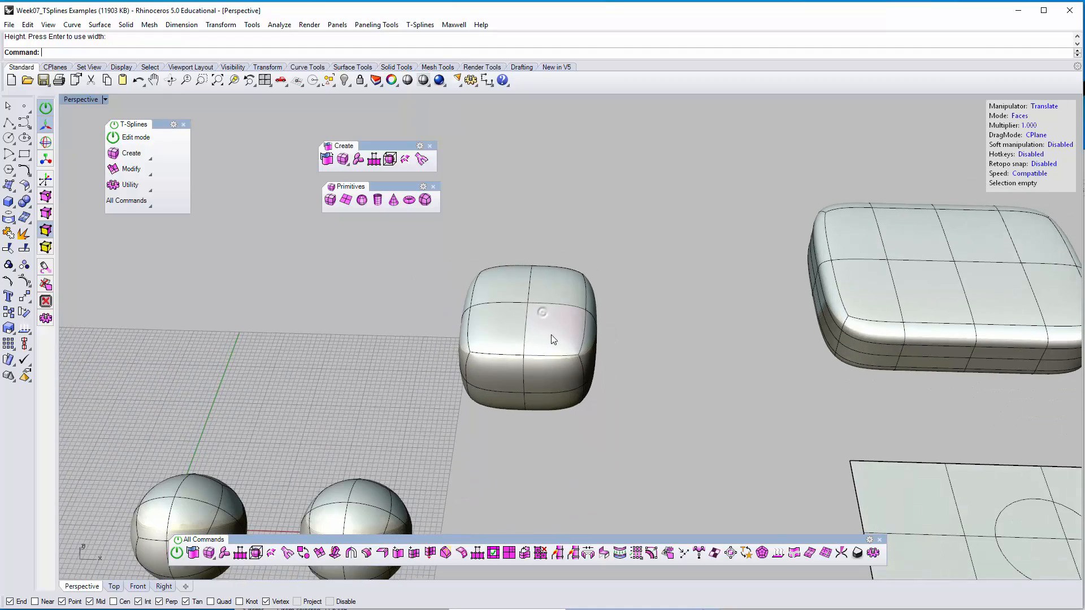
# Step: Window-select all faces of the new T-Splines box to bring up its manipulator and clear the selection
pyautogui.moveTo(421, 245); pyautogui.dragTo(633, 433)
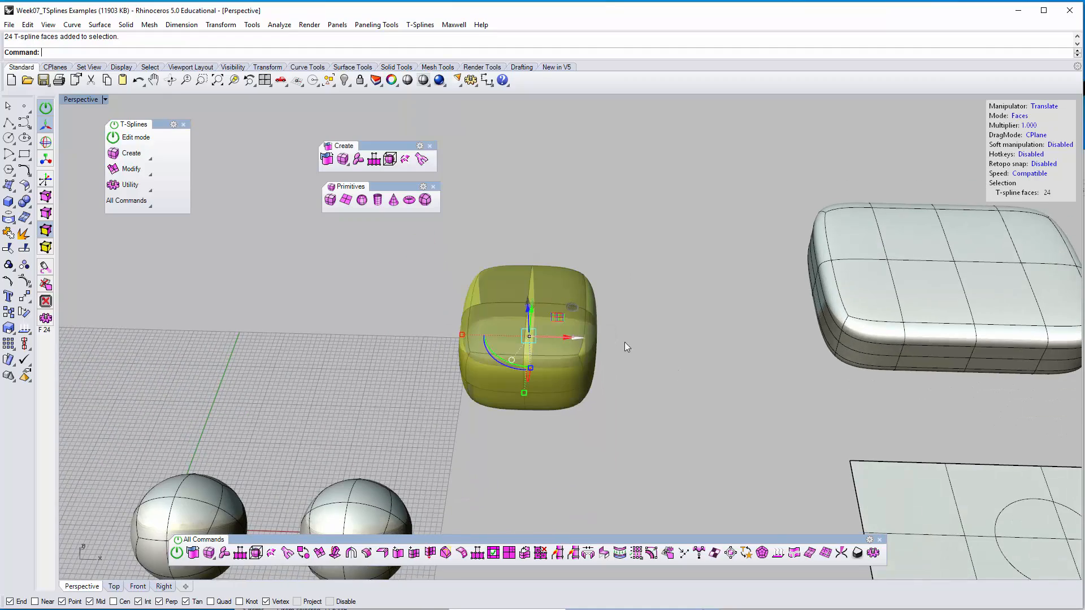
pyautogui.moveTo(625, 341); pyautogui.dragTo(646, 358, button='right')
pyautogui.click(646, 359)
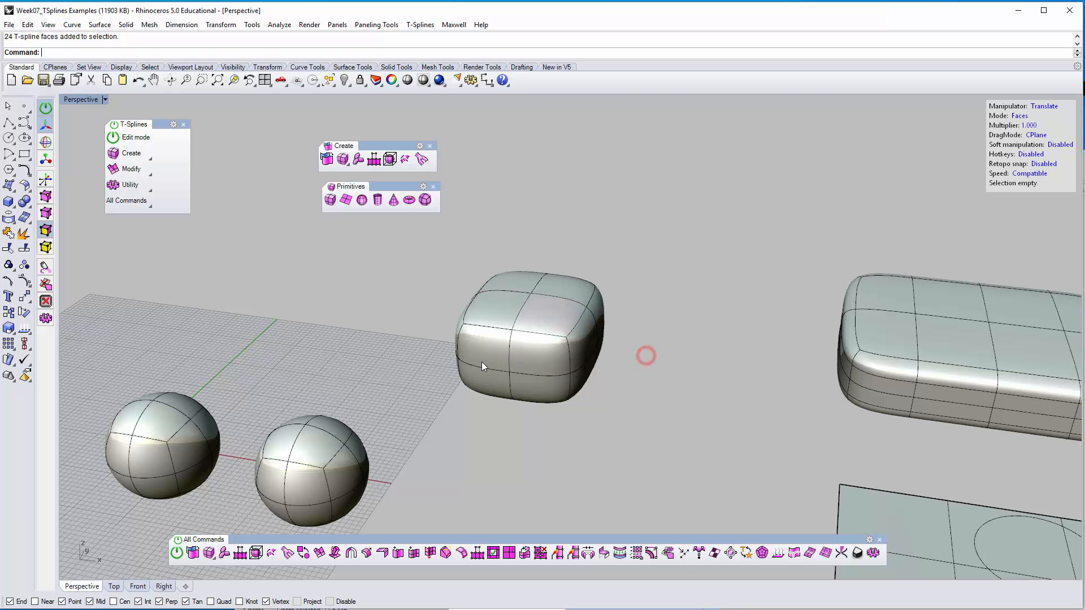
pyautogui.moveTo(554, 298); pyautogui.dragTo(429, 326, button='right')
pyautogui.scroll(4, 430, 327)
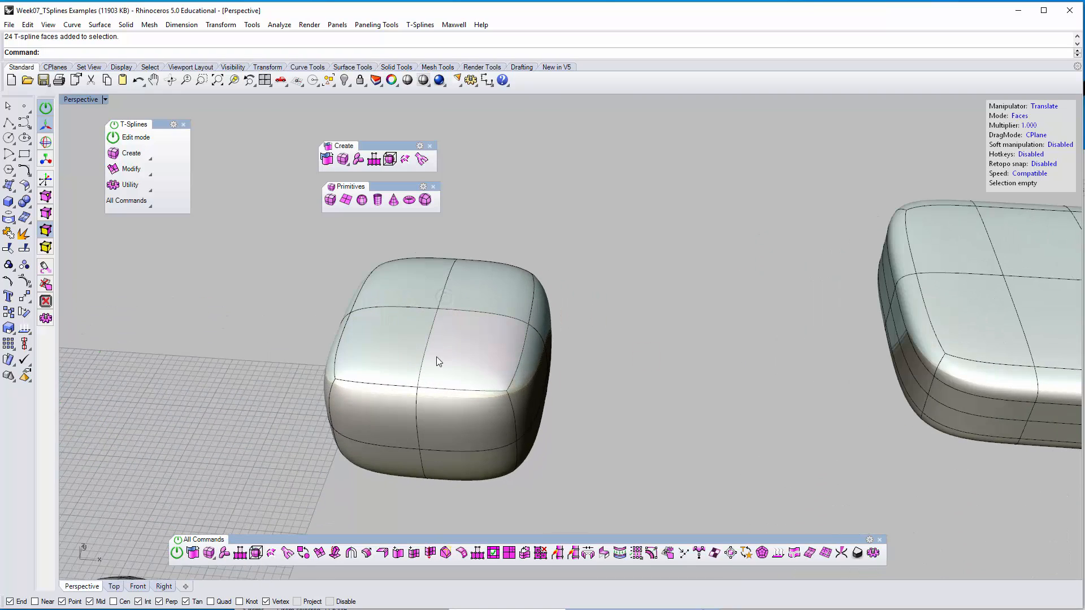
pyautogui.moveTo(486, 358)
pyautogui.mouseDown(button='right')
pyautogui.moveTo(495, 355)
pyautogui.moveTo(487, 359)
pyautogui.mouseUp(button='right')
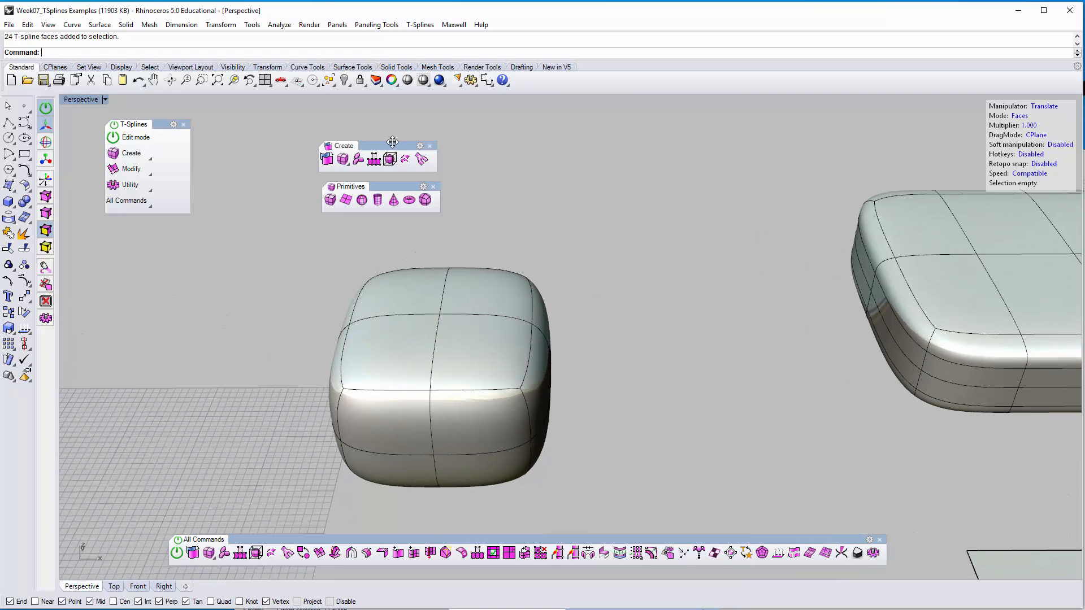
# Step: Move the Create and Primitives toolbars closer to the T-Splines toolbar, keeping Primitives just below Create
pyautogui.moveTo(386, 148); pyautogui.dragTo(285, 120)
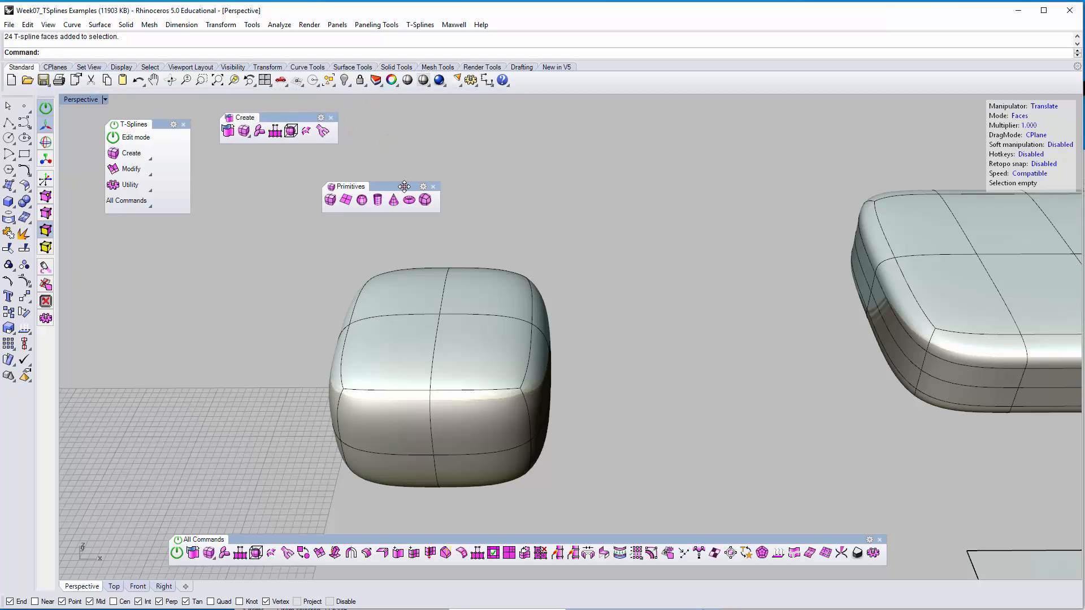
pyautogui.moveTo(405, 187); pyautogui.dragTo(333, 154)
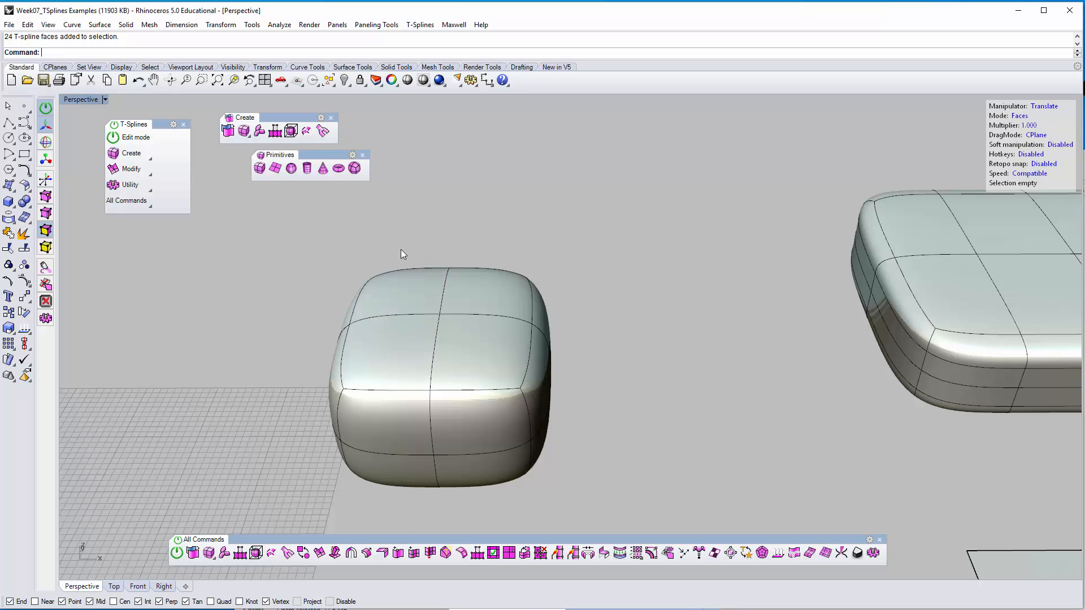
pyautogui.moveTo(401, 249); pyautogui.dragTo(400, 276, button='right')
pyautogui.scroll(-3, 404, 288)
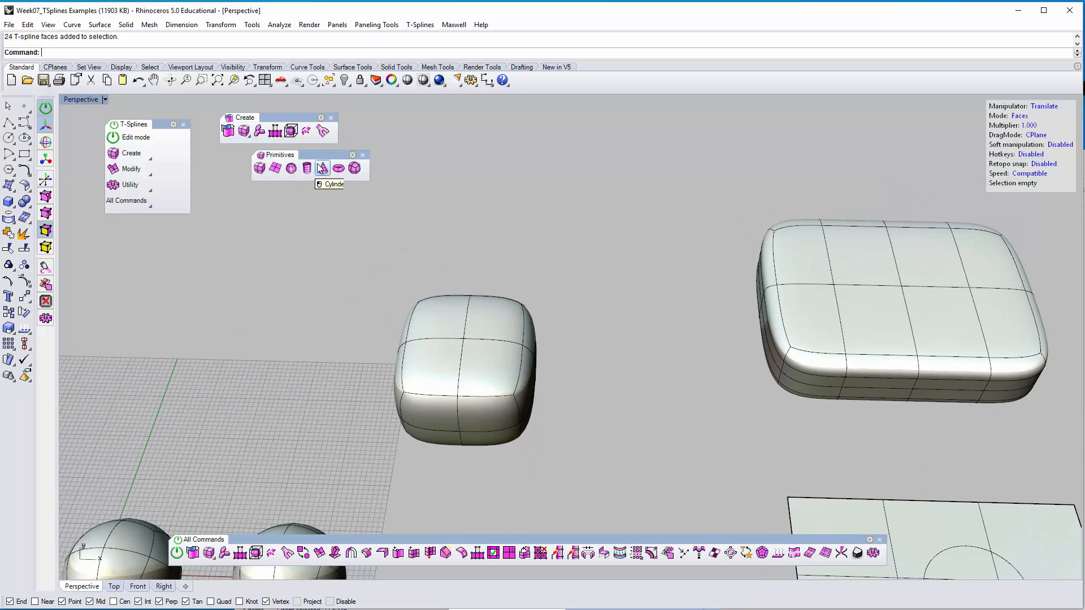
# Step: Create a smooth T-Splines plane with XFaces=6 and YFaces=6, extending from the green axis at the grid's far edge toward the box
pyautogui.click(275, 168)
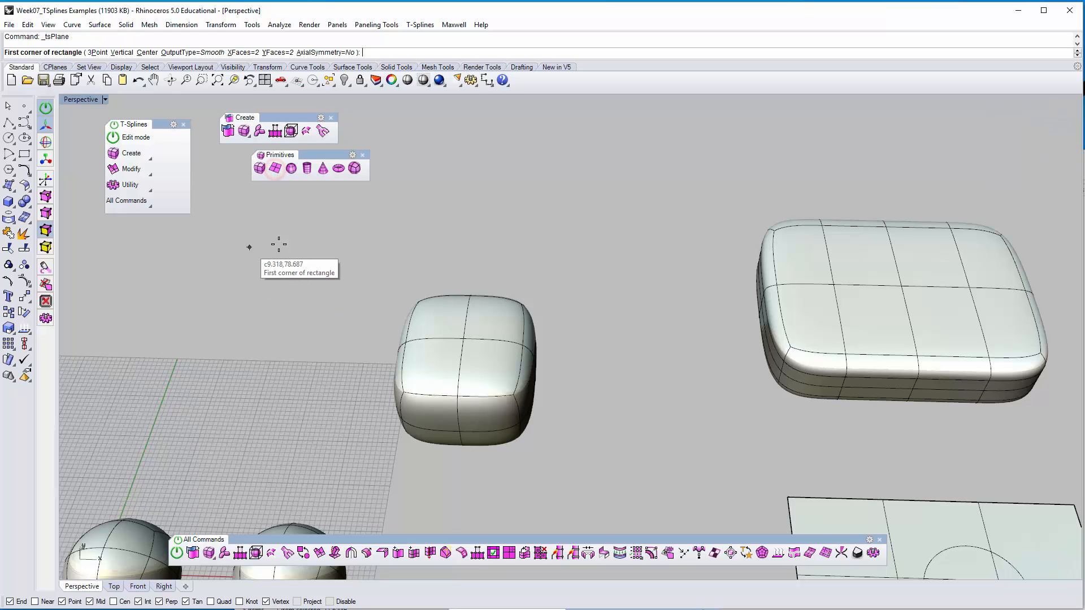
pyautogui.scroll(-2, 290, 254)
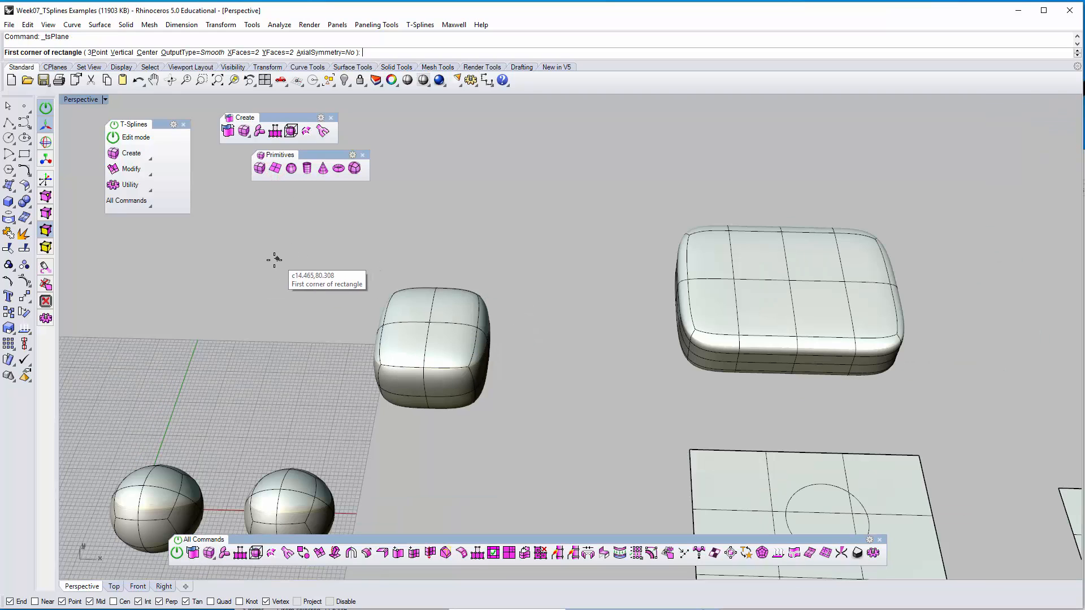
pyautogui.keyDown('shift'); pyautogui.moveTo(273, 260); pyautogui.dragTo(348, 289, button='right'); pyautogui.keyUp('shift')
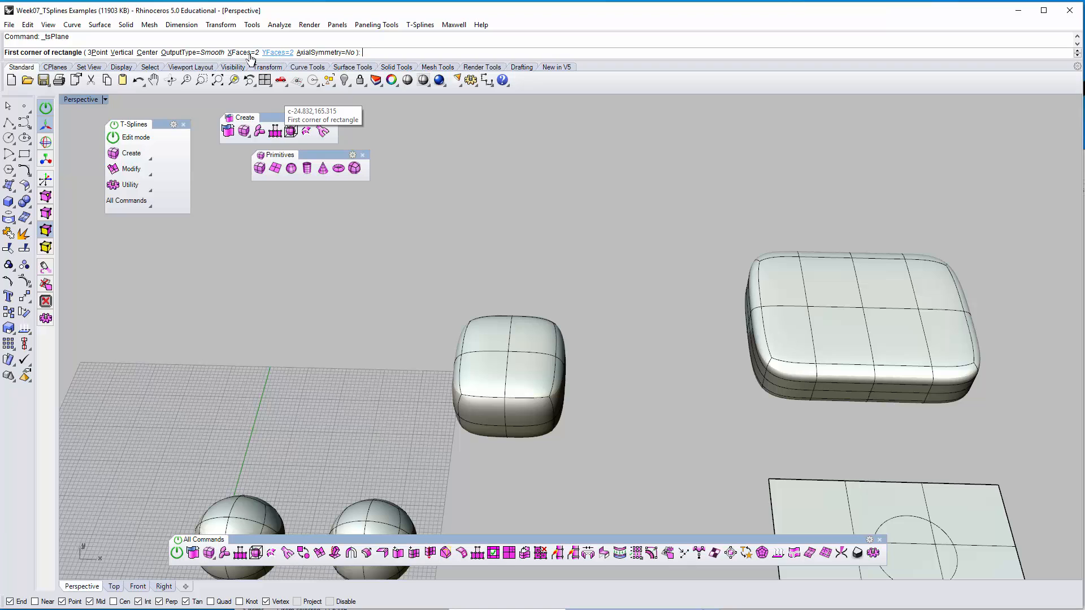
pyautogui.scroll(-2, 386, 155)
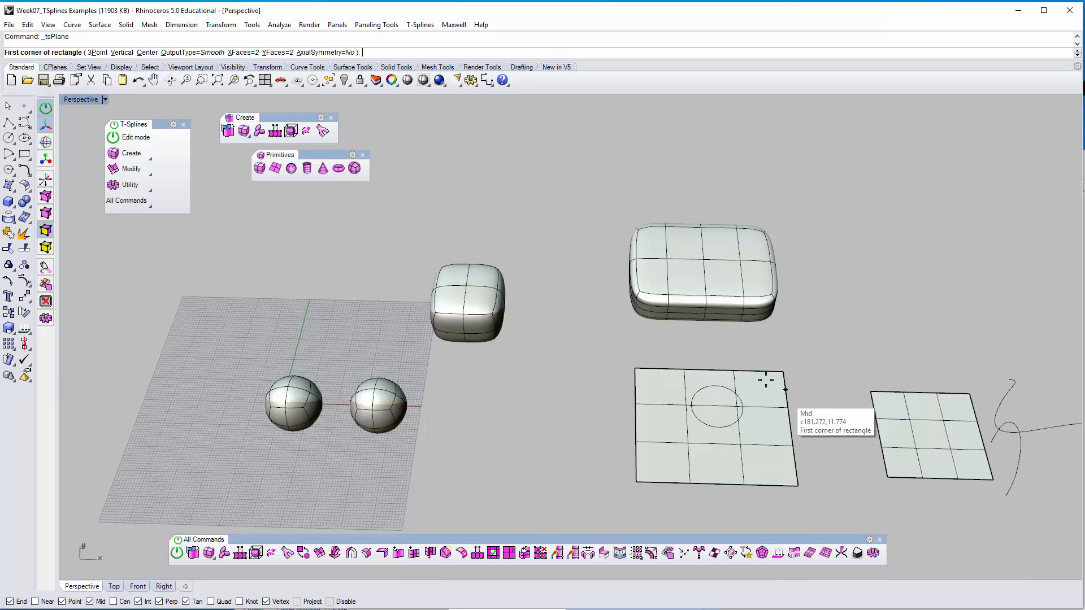
pyautogui.scroll(3, 316, 220)
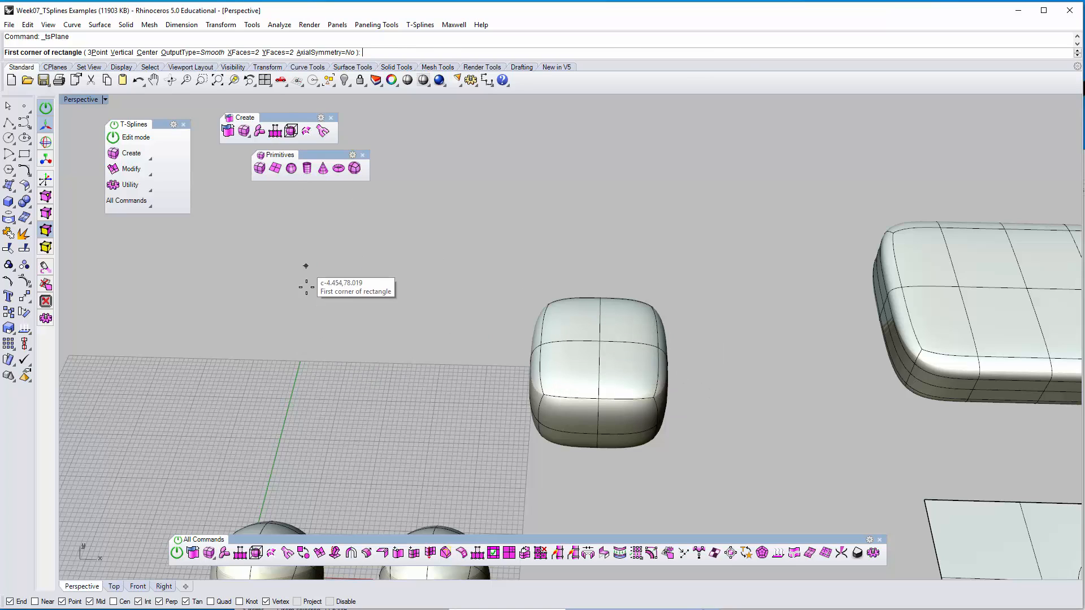
pyautogui.click(244, 53)
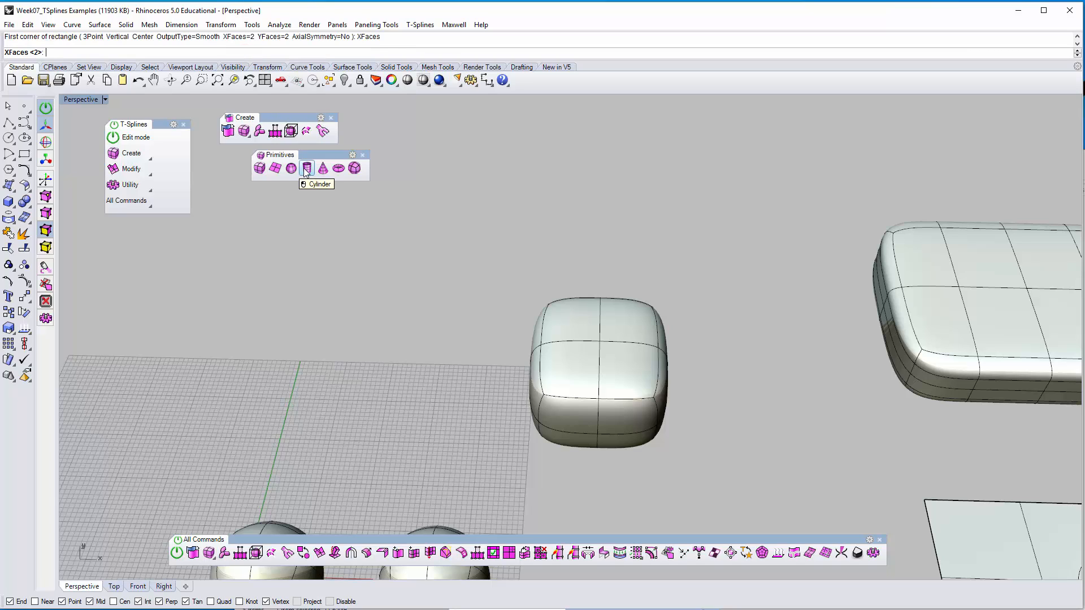
pyautogui.press('Return')
pyautogui.click(290, 53)
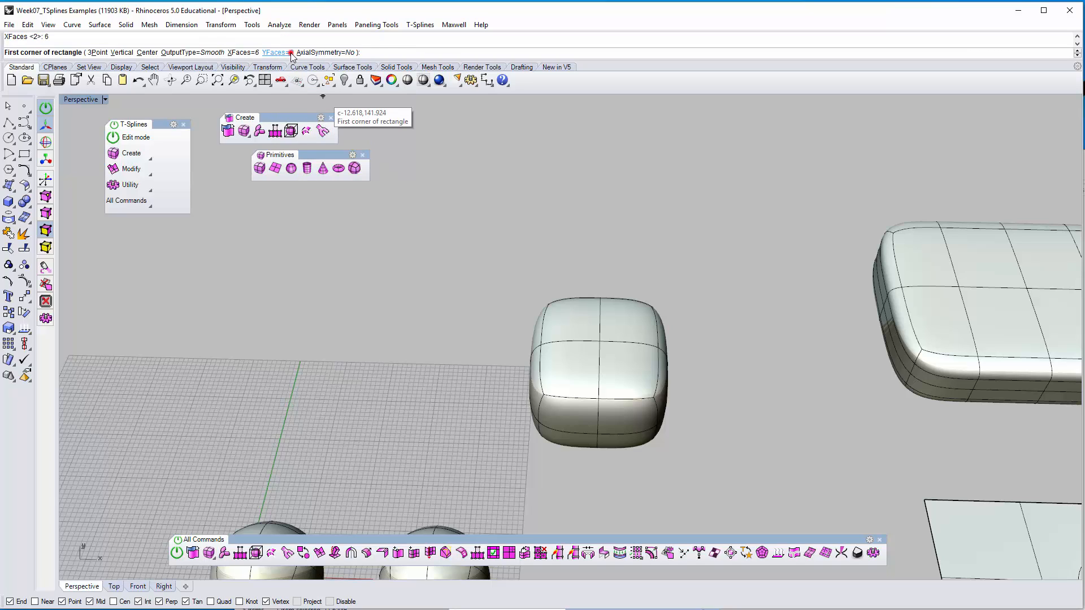
pyautogui.write('6')
pyautogui.press('Return')
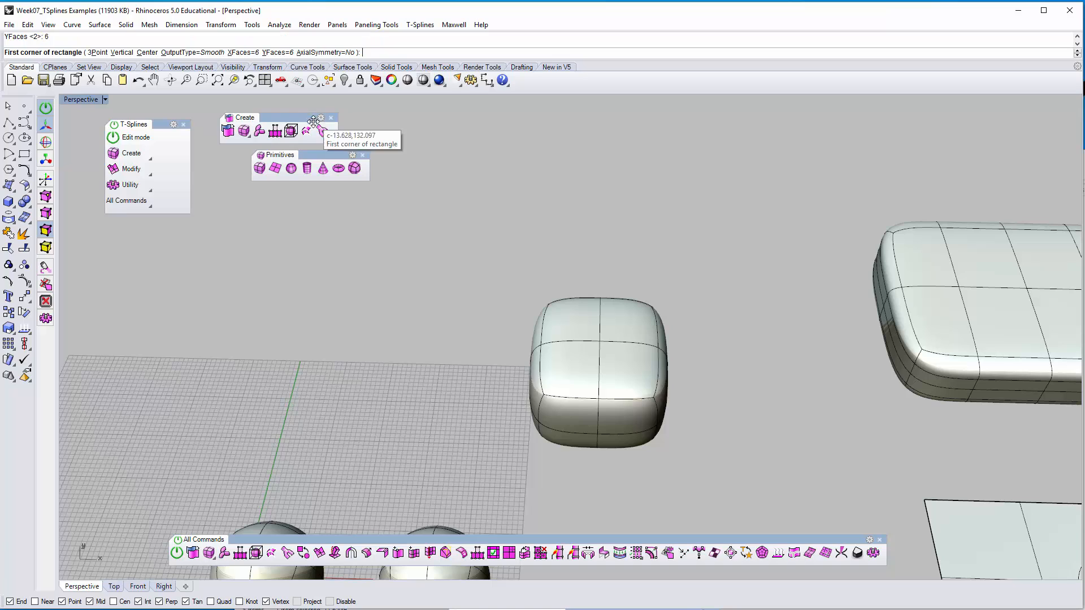
pyautogui.click(300, 378)
pyautogui.click(504, 224)
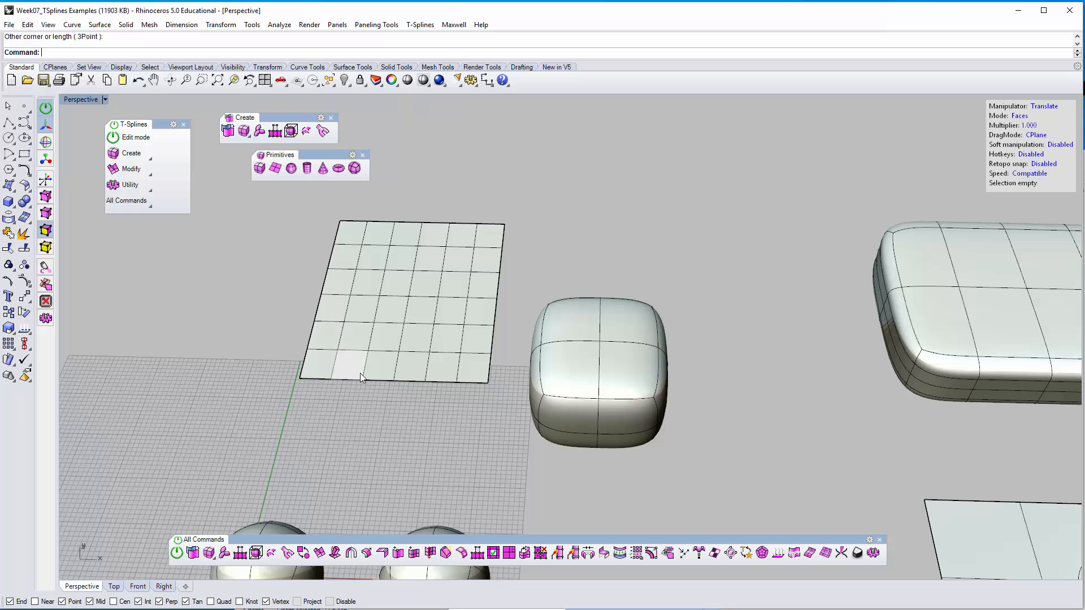
pyautogui.moveTo(432, 313)
pyautogui.mouseDown(button='right')
pyautogui.moveTo(412, 269)
pyautogui.moveTo(436, 322)
pyautogui.moveTo(426, 314)
pyautogui.moveTo(462, 287)
pyautogui.moveTo(445, 313)
pyautogui.mouseUp(button='right')
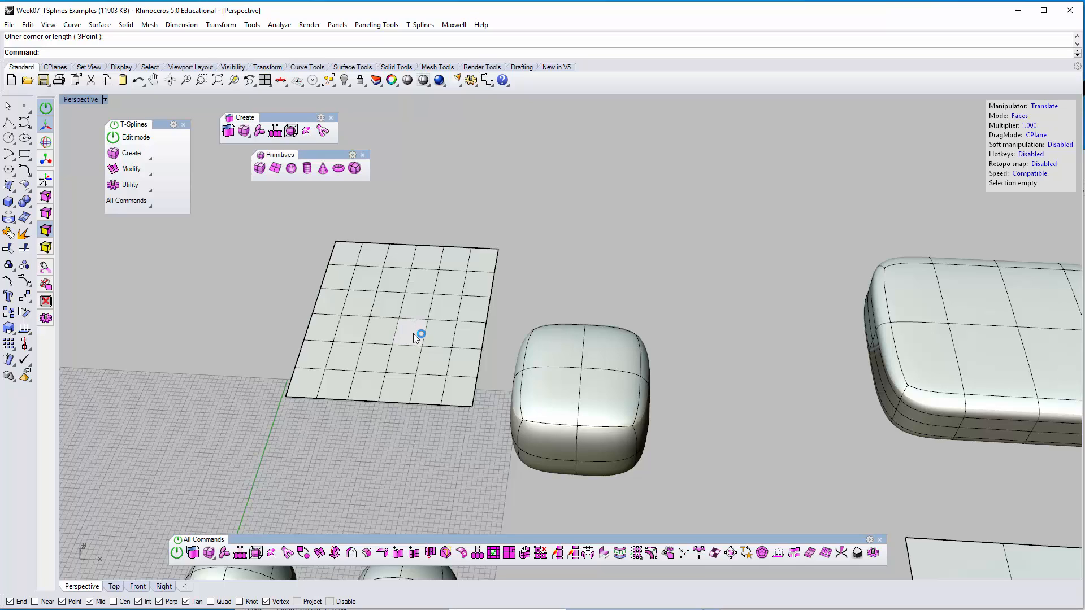
# Step: Switch to the T-Splines Basics course page in the browser, review the TSplines Interface and command notes, and return to Rhino
pyautogui.click(490, 127)
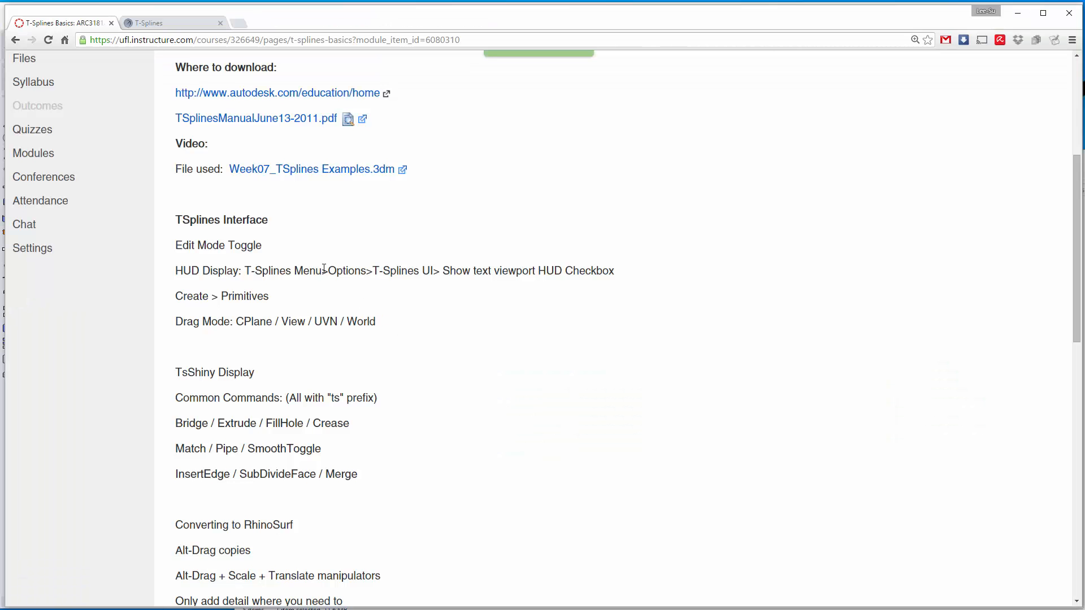
pyautogui.moveTo(178, 244); pyautogui.dragTo(272, 244)
pyautogui.click(271, 243)
pyautogui.moveTo(177, 271); pyautogui.dragTo(245, 273)
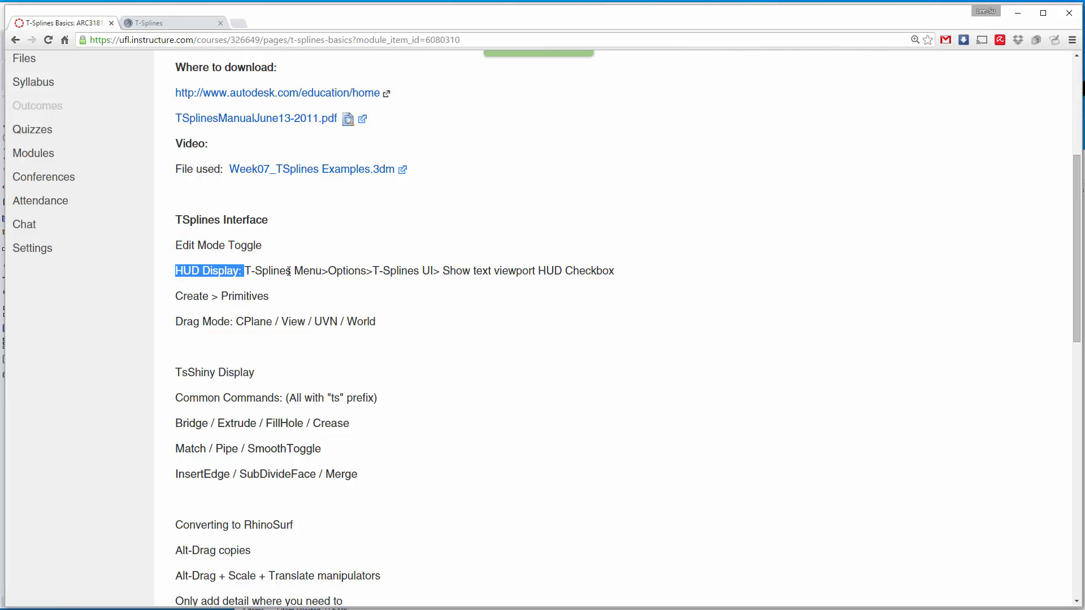
pyautogui.click(299, 270)
pyautogui.scroll(-1, 295, 269)
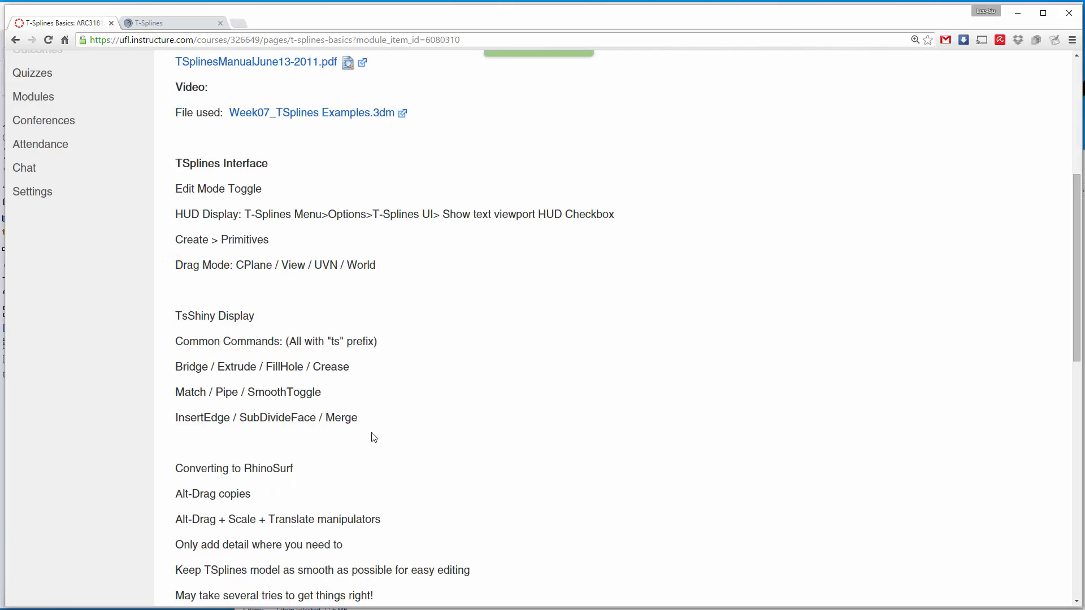
pyautogui.hotkey('alt', 'Tab')
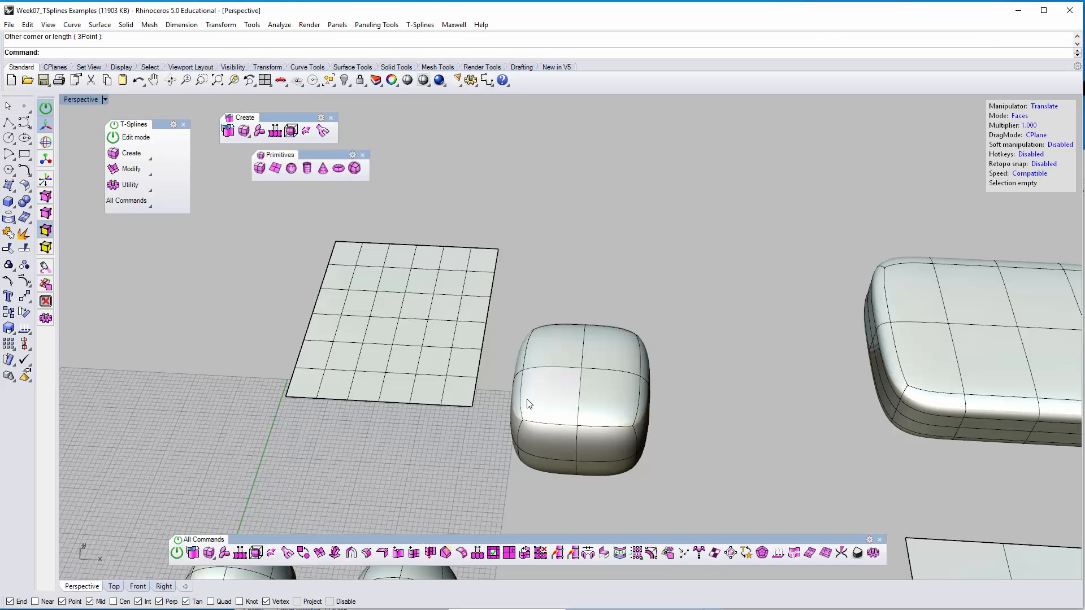
# Step: Select every face of the rounded box with a selection window and deselect them again
pyautogui.keyDown('shift'); pyautogui.moveTo(664, 384); pyautogui.dragTo(585, 305, button='right'); pyautogui.keyUp('shift')
pyautogui.moveTo(422, 230); pyautogui.dragTo(650, 452)
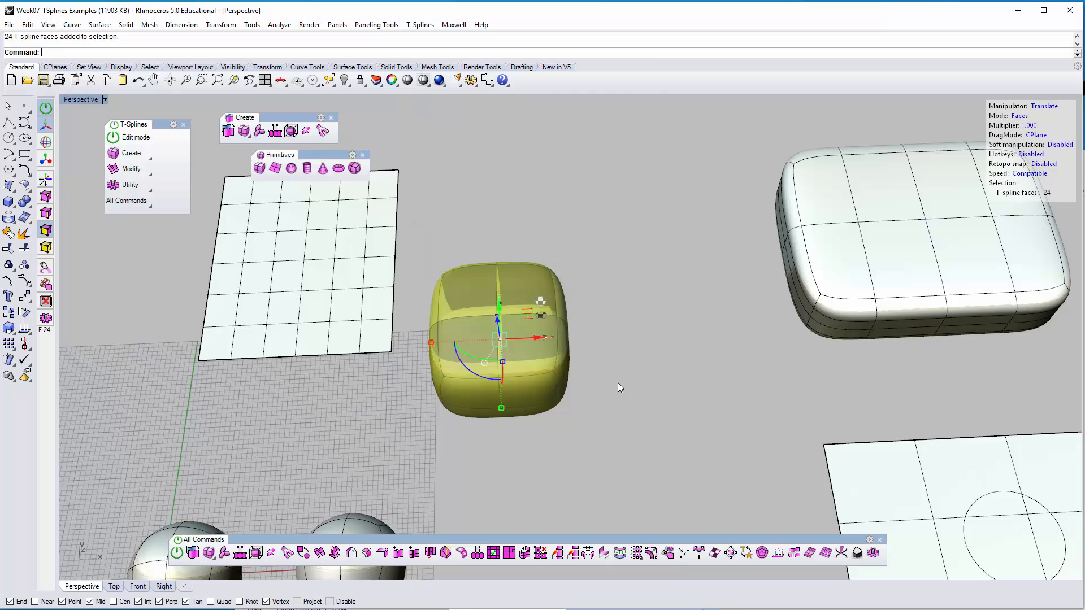
pyautogui.moveTo(618, 382); pyautogui.dragTo(605, 340, button='right')
pyautogui.click(606, 342)
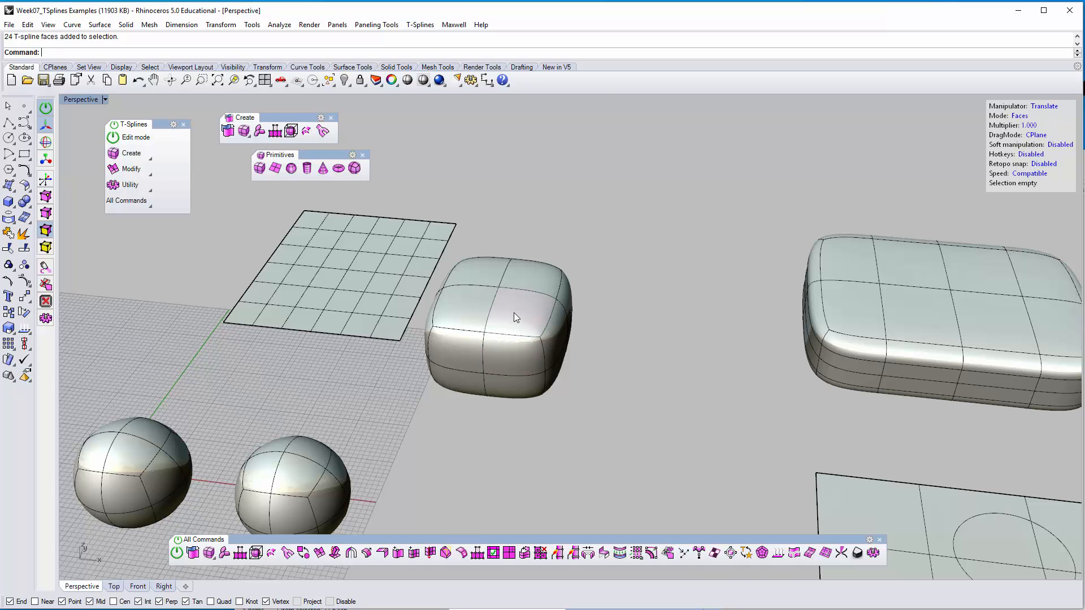
# Step: Cycle the selection Mode in the viewport HUD through its options, including Faces and Objects, and stop at Verts
pyautogui.click(1019, 116)
pyautogui.click(1020, 116)
pyautogui.click(1021, 116)
pyautogui.click(1021, 116)
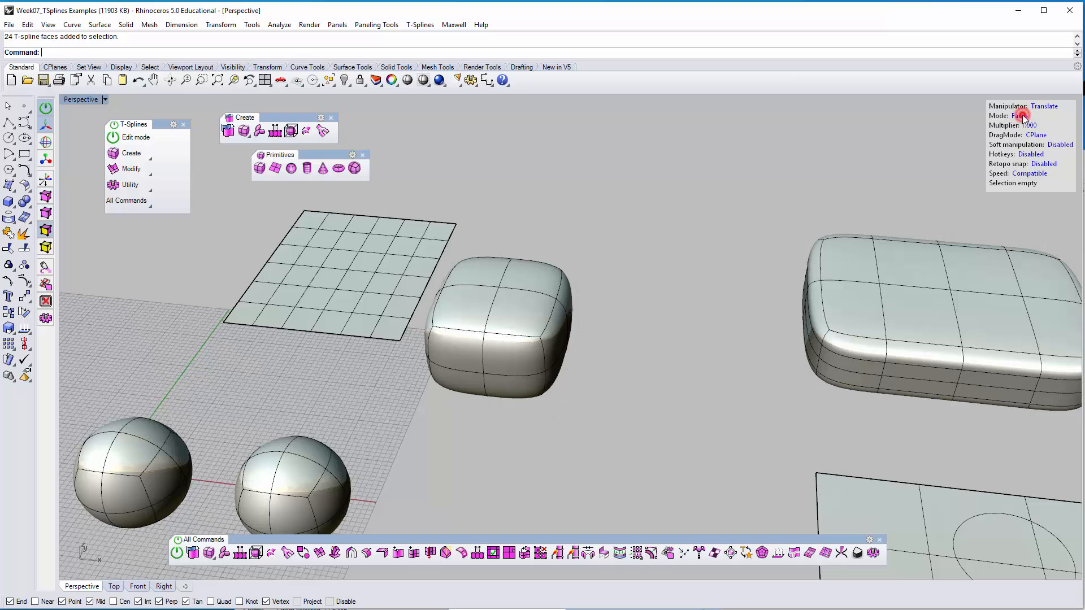
pyautogui.click(1023, 116)
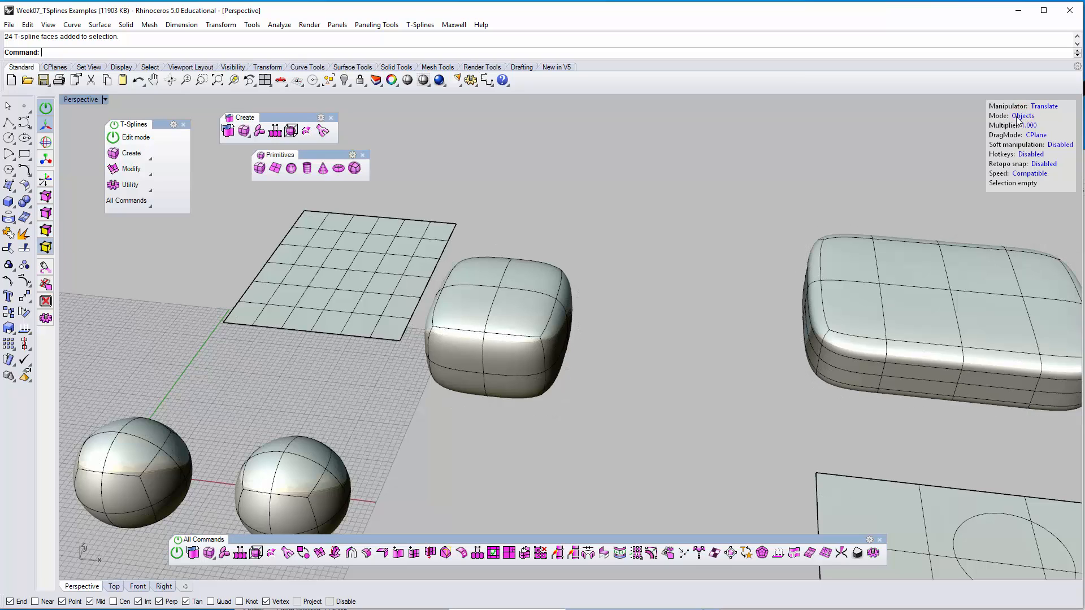
pyautogui.click(1017, 116)
pyautogui.click(1017, 116)
pyautogui.click(1017, 117)
pyautogui.click(1017, 117)
pyautogui.click(1016, 117)
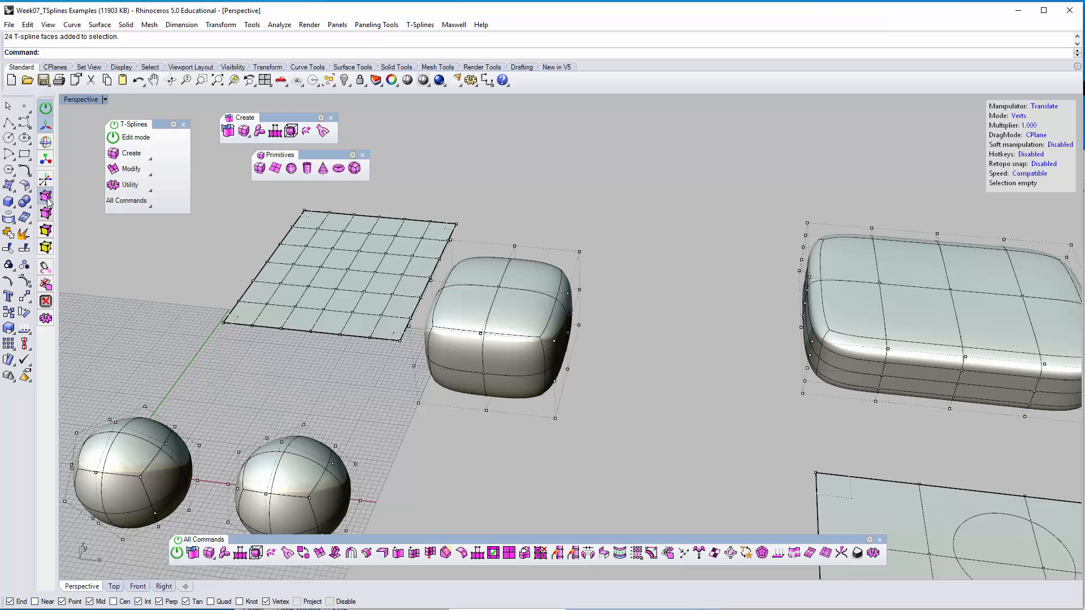
# Step: Alternate the T-Splines selection mode between Objects and Faces, and select the whole box in Objects mode
pyautogui.click(45, 248)
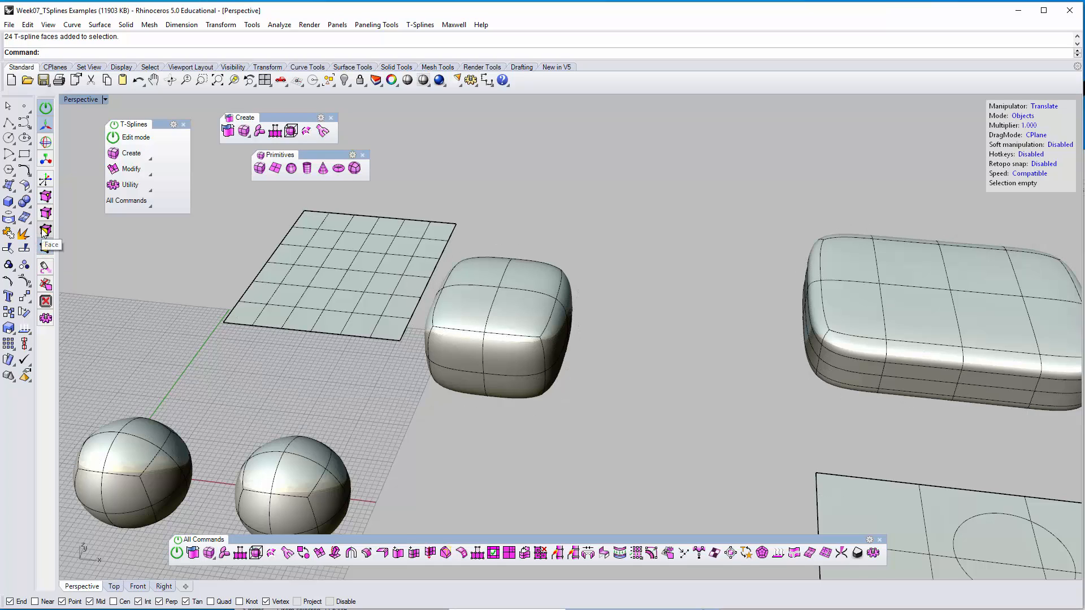
pyautogui.click(44, 230)
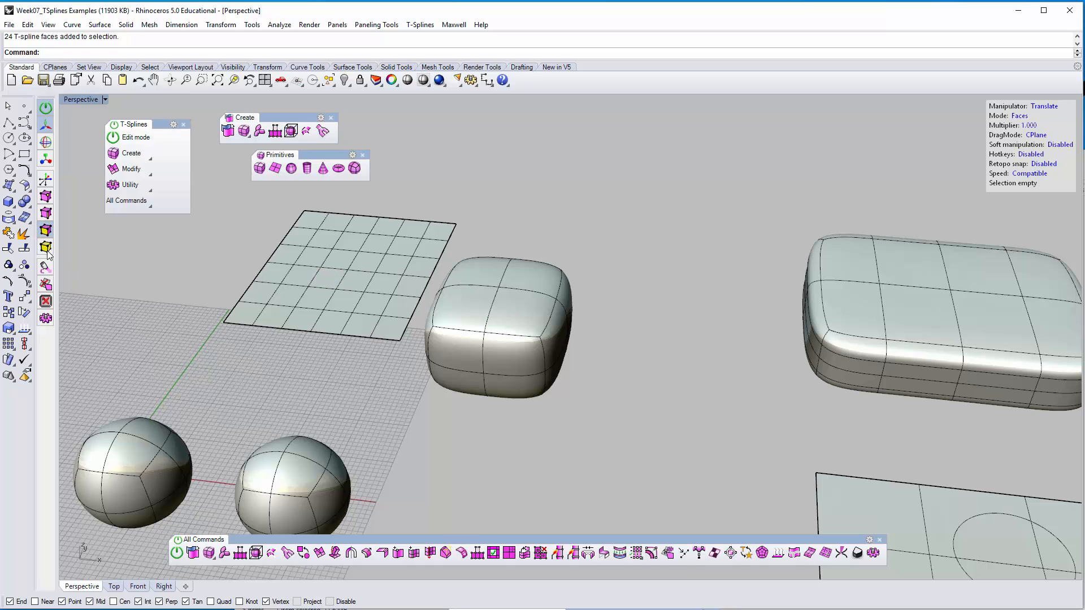
pyautogui.click(45, 248)
pyautogui.click(502, 316)
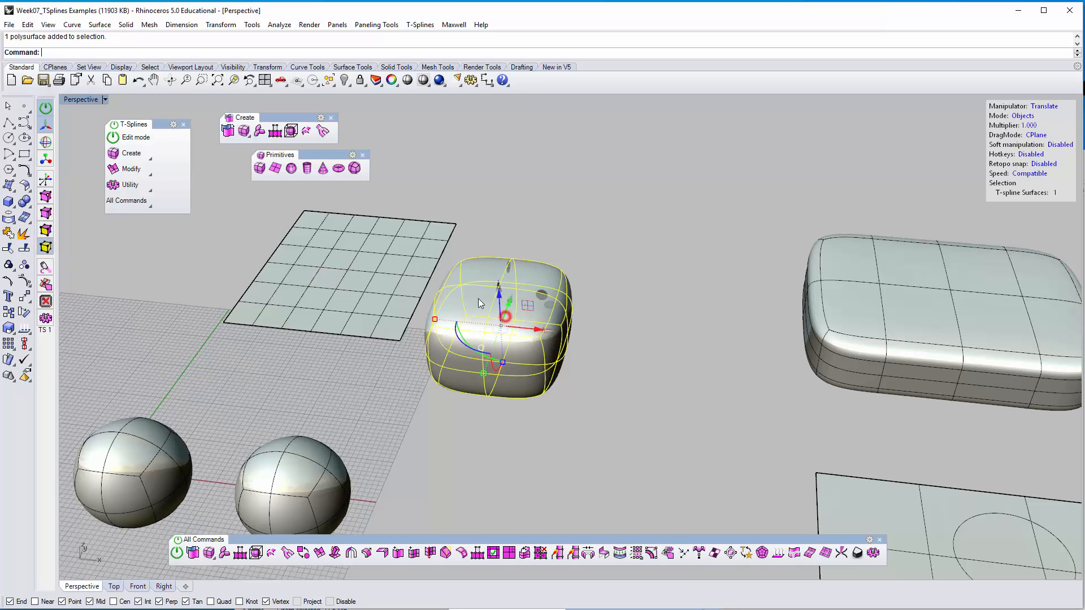
# Step: Clear the box selection, set the selection mode to Faces, and pick the two front faces on the box's top one after the other
pyautogui.click(46, 230)
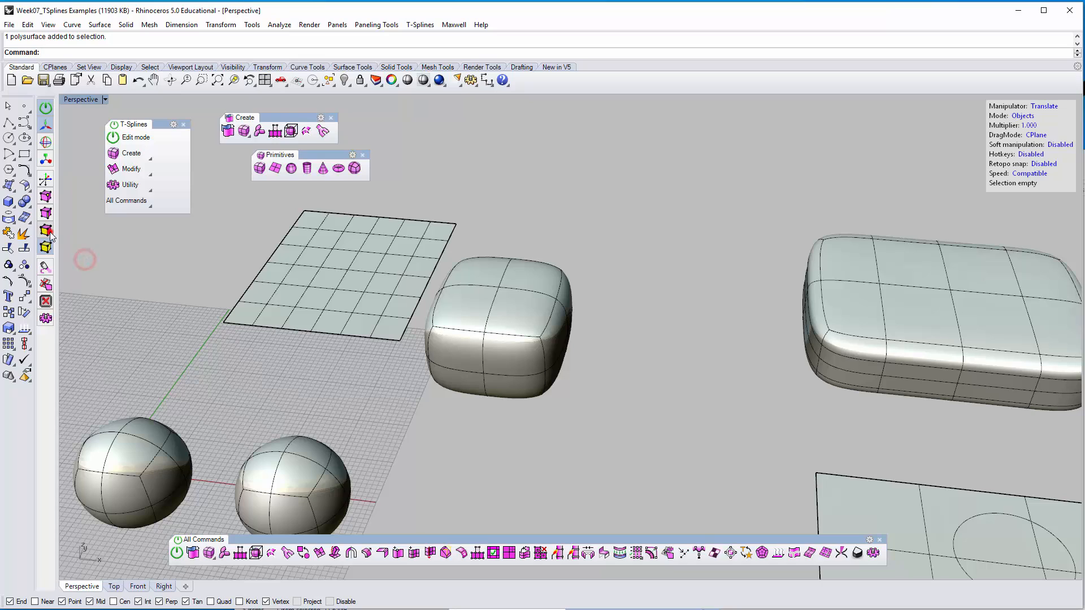
pyautogui.click(530, 315)
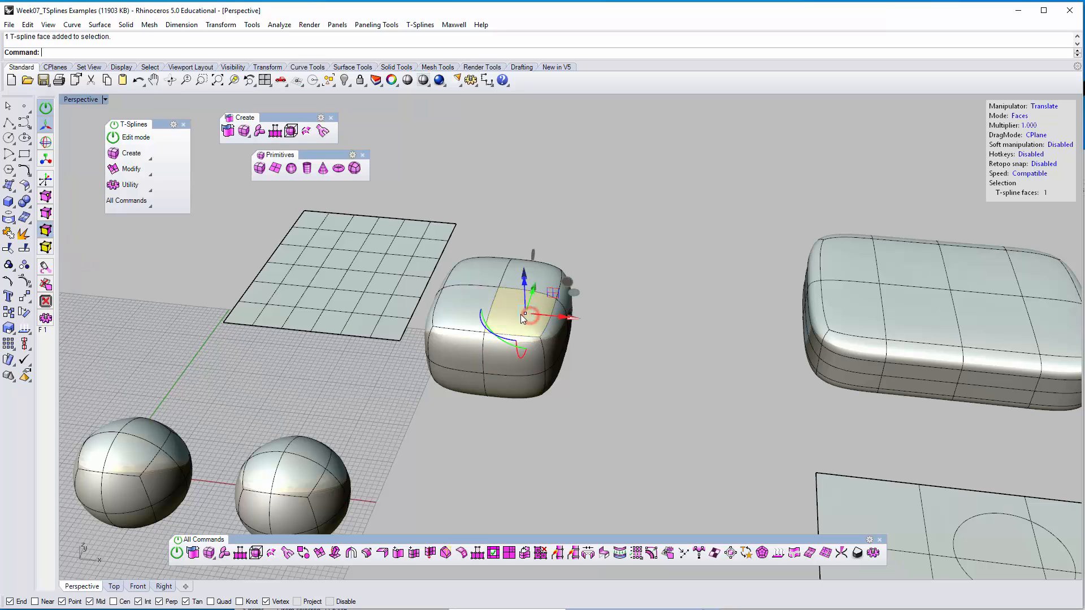
pyautogui.click(461, 312)
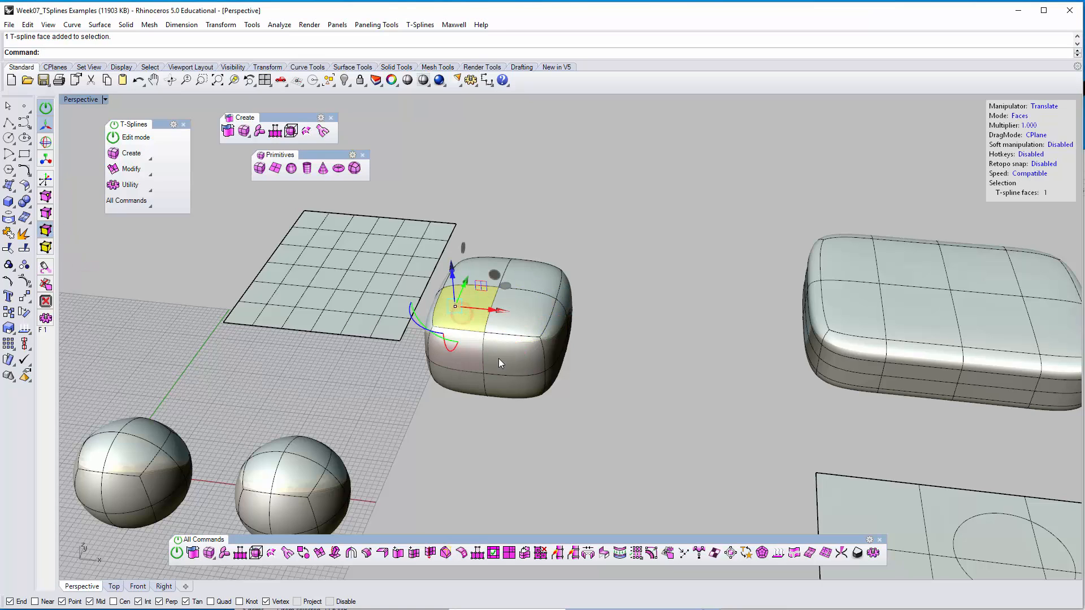
# Step: Clear the face selection, set the selection mode to Edges, and pick single edges on the box and the plane
pyautogui.click(283, 370)
pyautogui.click(51, 214)
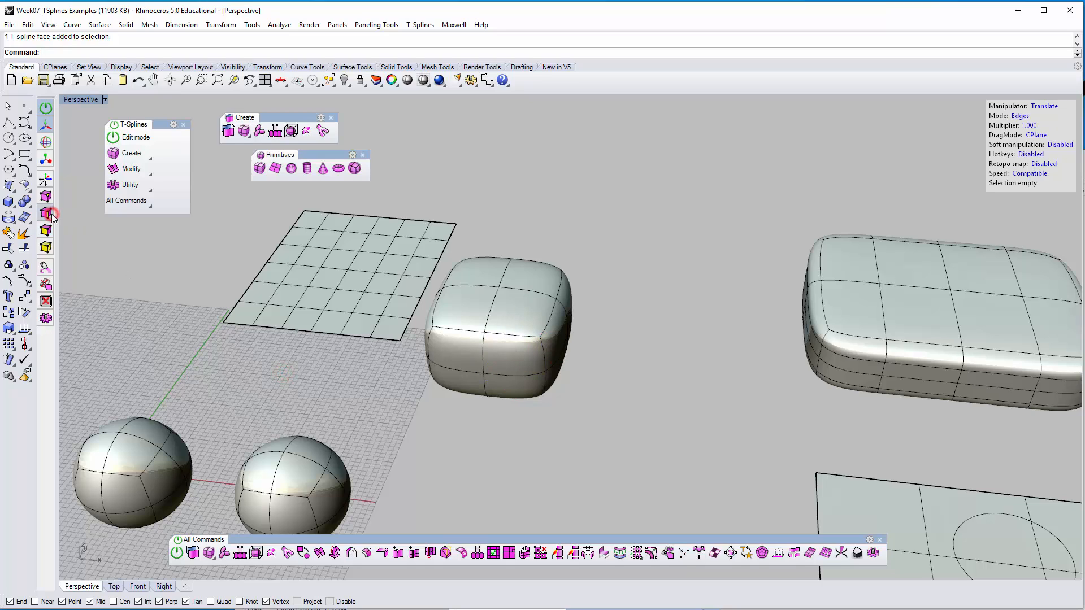
pyautogui.click(493, 304)
pyautogui.click(320, 382)
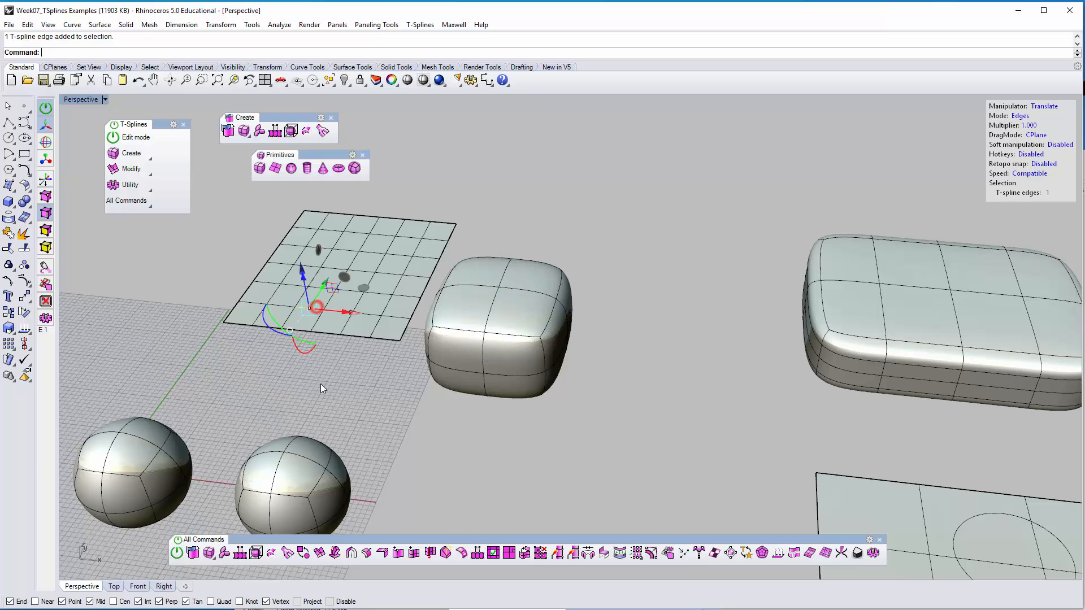
# Step: Set the selection mode to Verts, select the rounded box's rear middle top vertex, and raise it vertically well above the box
pyautogui.click(46, 196)
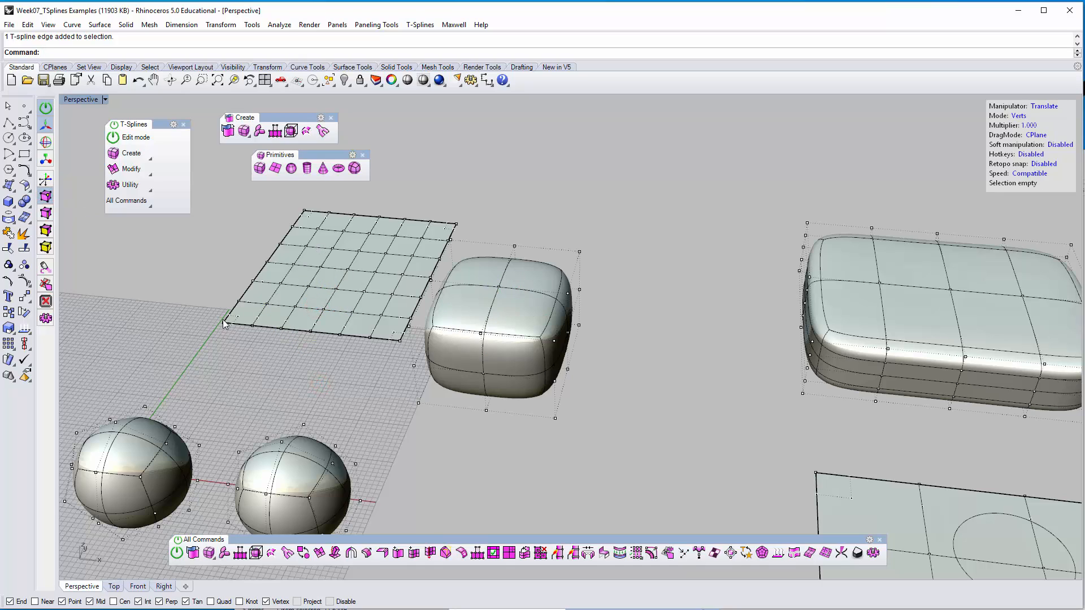
pyautogui.click(513, 247)
pyautogui.moveTo(662, 236); pyautogui.dragTo(604, 268, button='right')
pyautogui.scroll(6, 636, 222)
pyautogui.scroll(-5, 603, 268)
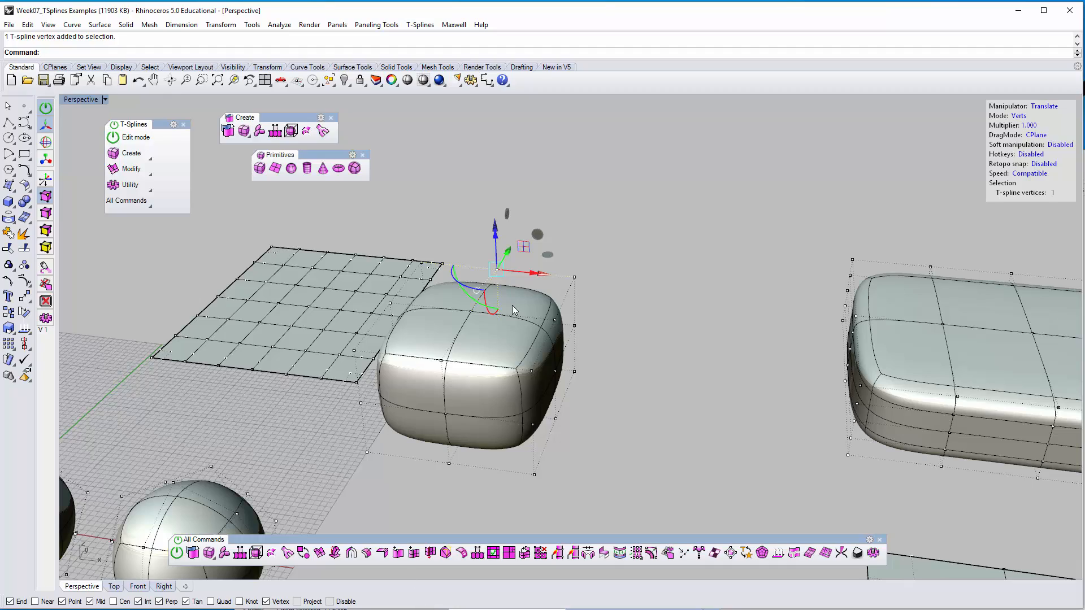
pyautogui.moveTo(528, 235); pyautogui.dragTo(499, 236, button='right')
pyautogui.scroll(5, 518, 244)
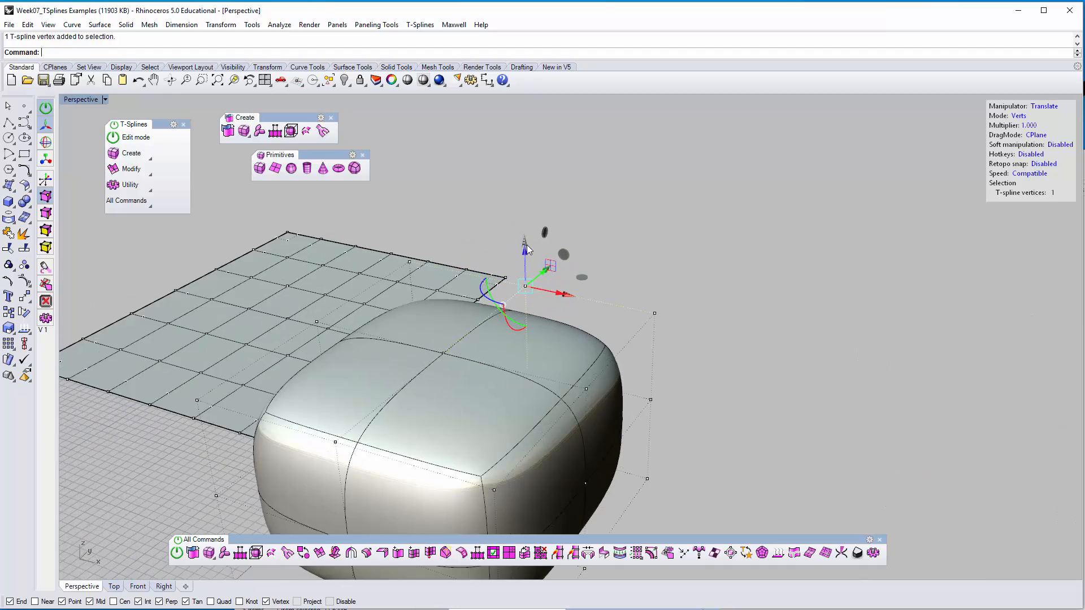
pyautogui.scroll(-5, 526, 245)
pyautogui.scroll(5, 528, 267)
pyautogui.scroll(-2, 533, 309)
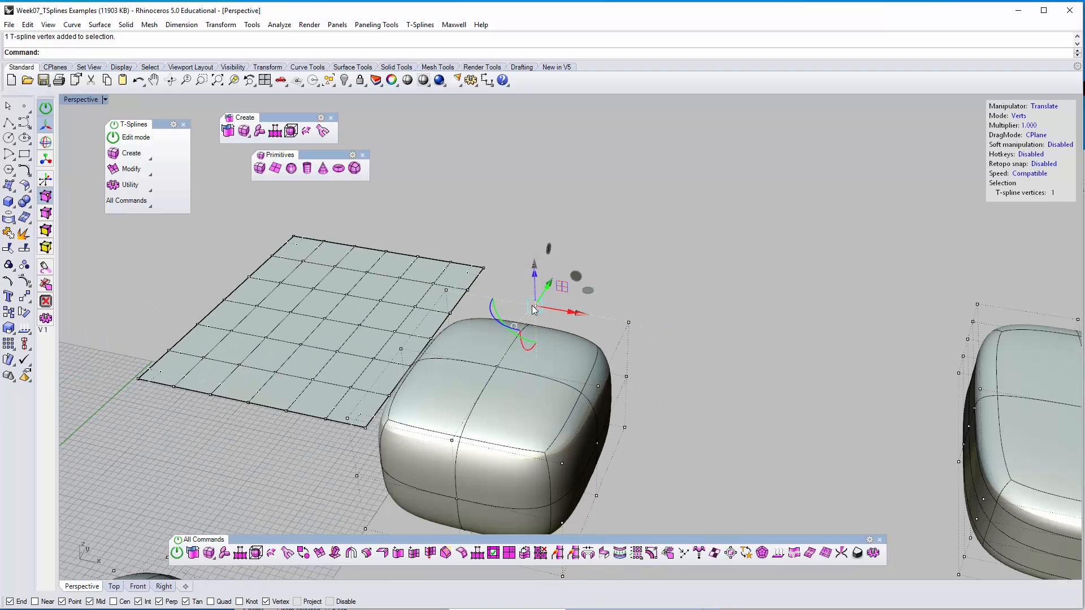
pyautogui.scroll(-3, 531, 296)
pyautogui.scroll(3, 544, 308)
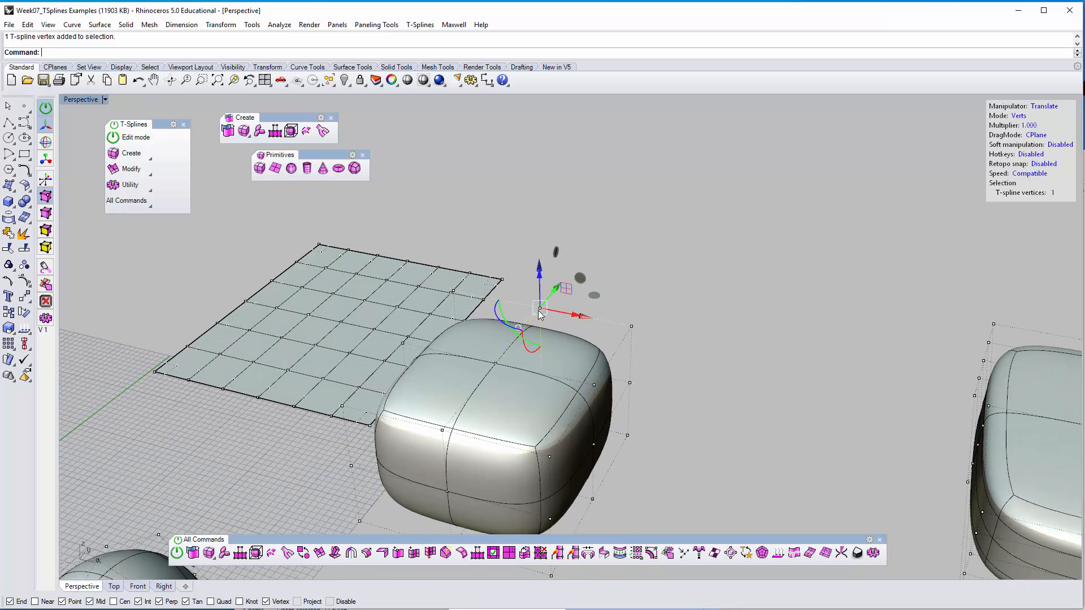
pyautogui.moveTo(539, 293); pyautogui.dragTo(536, 222)
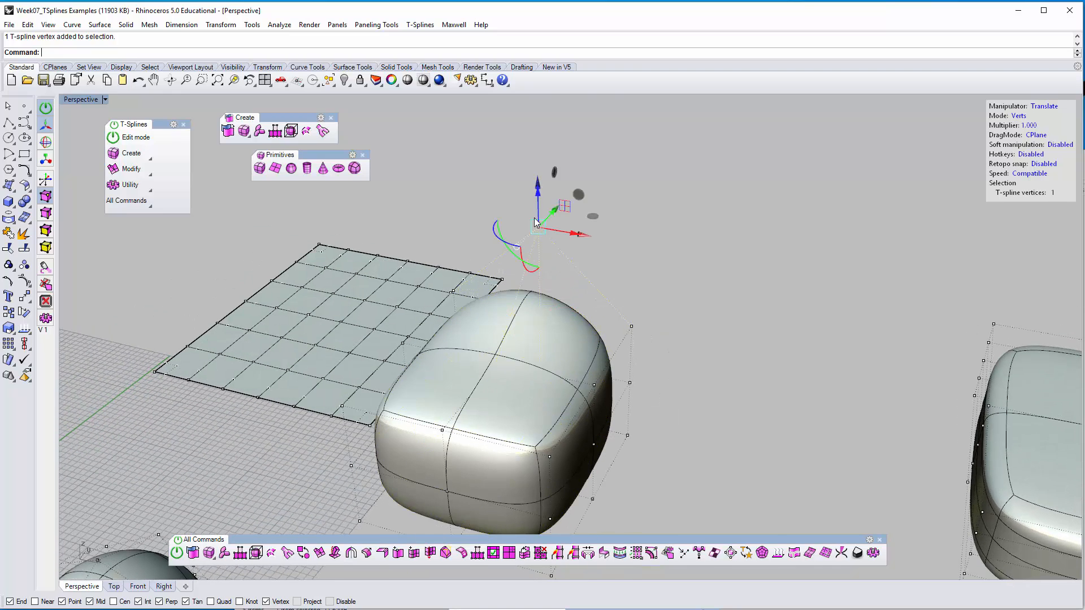
# Step: Reposition the raised box vertex with the Translate manipulator, along a single axis and within its two-axis planes
pyautogui.moveTo(620, 264); pyautogui.dragTo(638, 287, button='right')
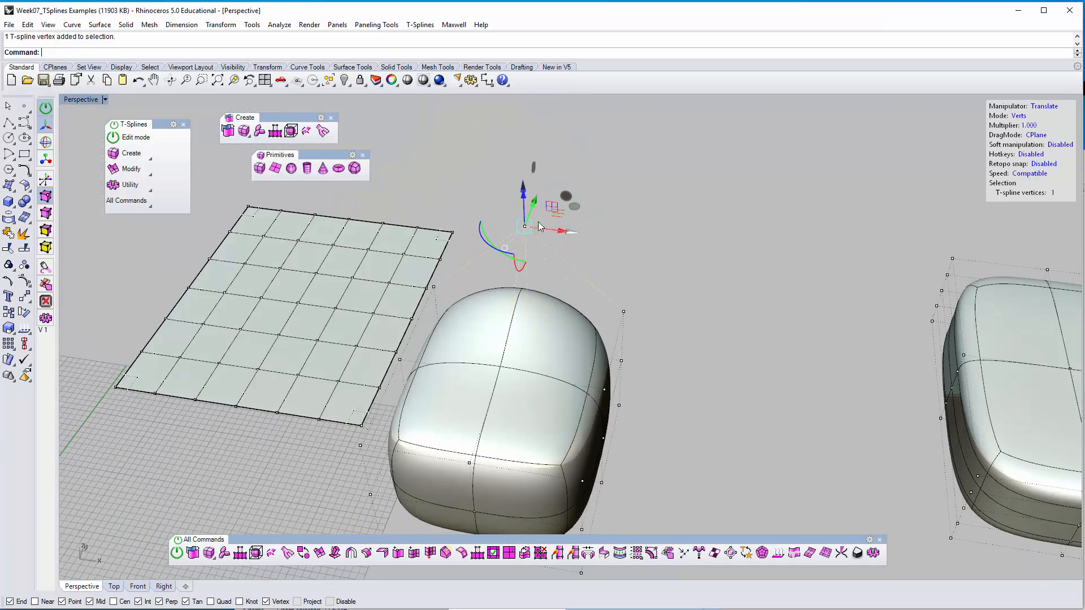
pyautogui.moveTo(535, 219); pyautogui.dragTo(595, 209)
pyautogui.click(638, 232)
pyautogui.keyDown('shift'); pyautogui.moveTo(638, 266); pyautogui.dragTo(642, 347, button='right'); pyautogui.keyUp('shift')
pyautogui.moveTo(567, 252); pyautogui.dragTo(628, 311)
pyautogui.moveTo(633, 322); pyautogui.dragTo(627, 294, button='right')
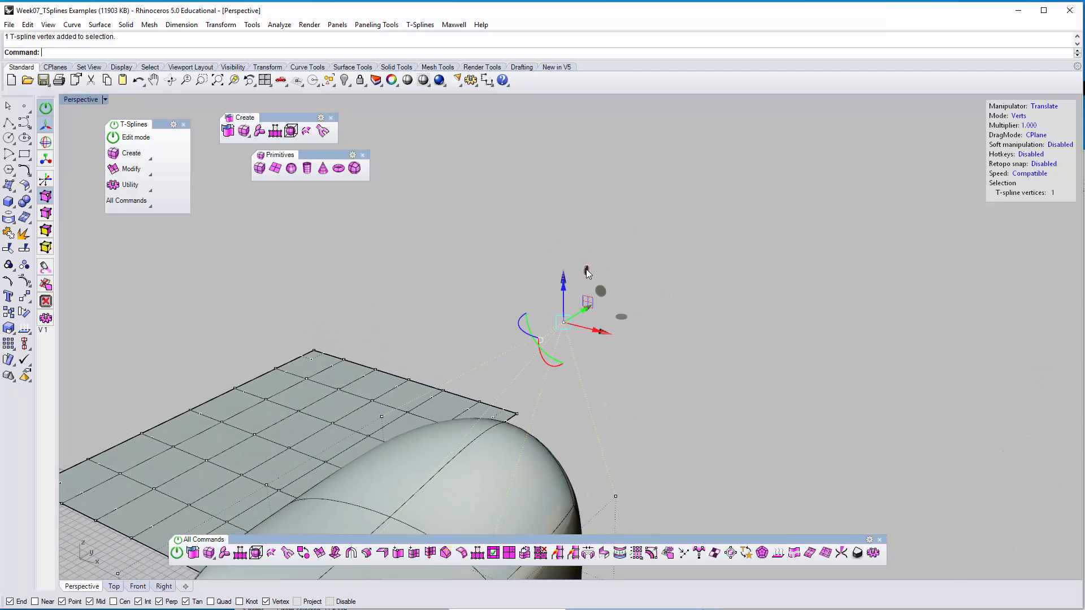
pyautogui.moveTo(586, 273); pyautogui.dragTo(575, 301)
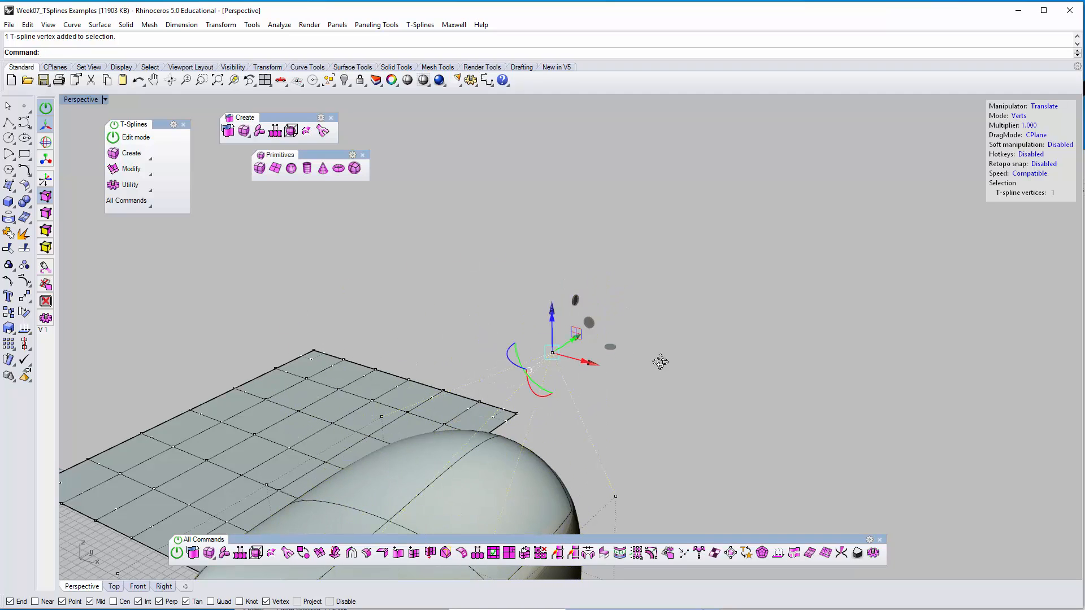
# Step: Try to rotate the single vertex with the manipulator's rotation arc, undo that rotation, and clear the selection
pyautogui.moveTo(660, 362); pyautogui.dragTo(671, 396, button='right')
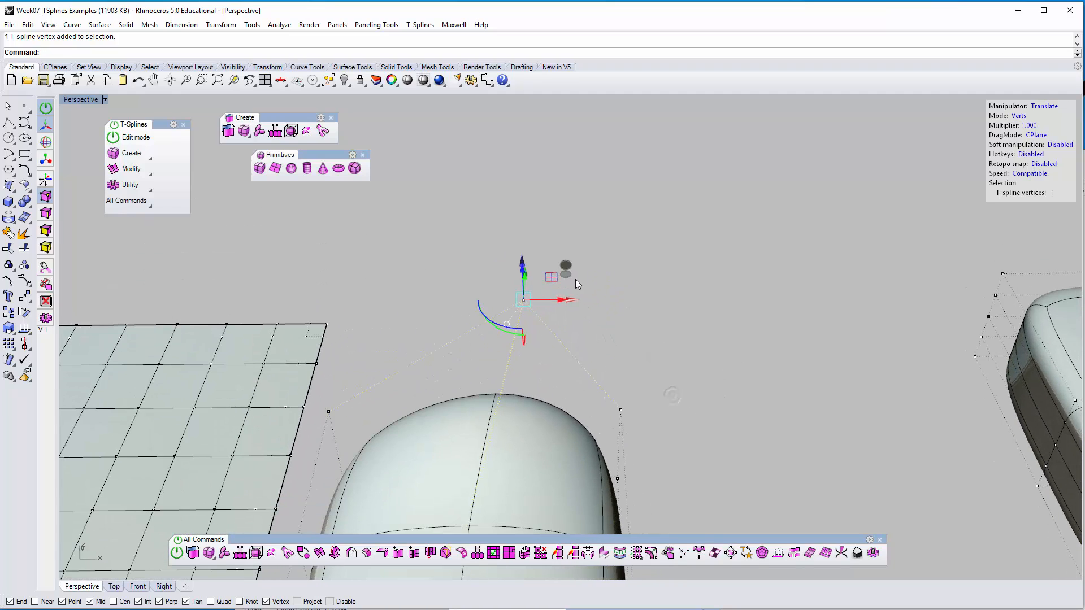
pyautogui.moveTo(644, 328); pyautogui.dragTo(516, 245, button='right')
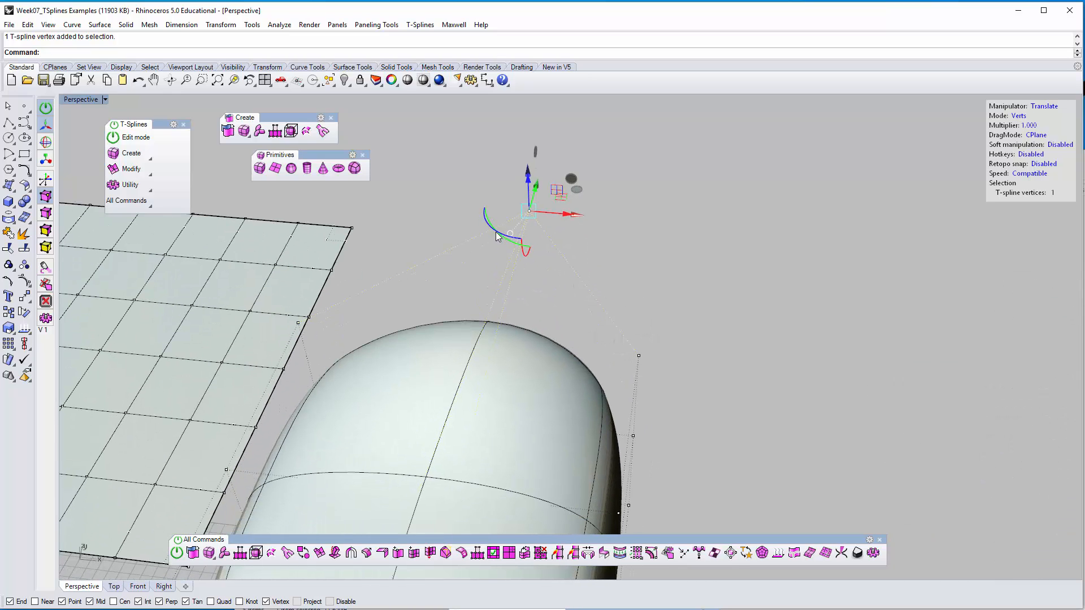
pyautogui.moveTo(498, 229); pyautogui.dragTo(541, 250)
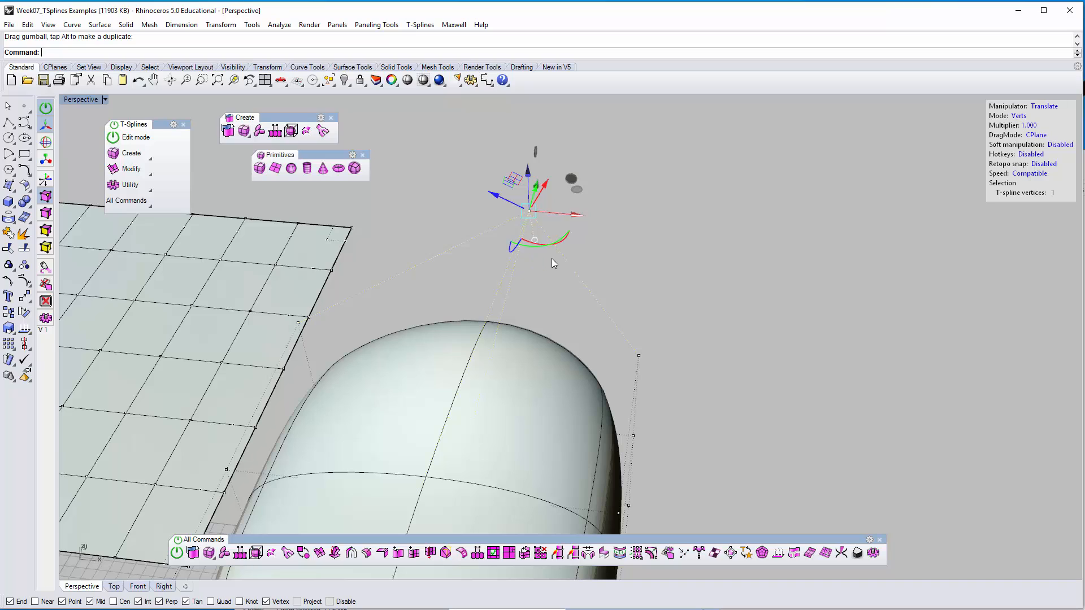
pyautogui.hotkey('ctrl', 'z')
pyautogui.click(631, 276)
# Step: Set the selection mode to Edges, select one rear top edge of the box, and rotate it about the vertical axis
pyautogui.scroll(-6, 556, 281)
pyautogui.moveTo(556, 282)
pyautogui.mouseDown(button='right')
pyautogui.moveTo(558, 242)
pyautogui.moveTo(572, 288)
pyautogui.mouseUp(button='right')
pyautogui.scroll(3, 554, 240)
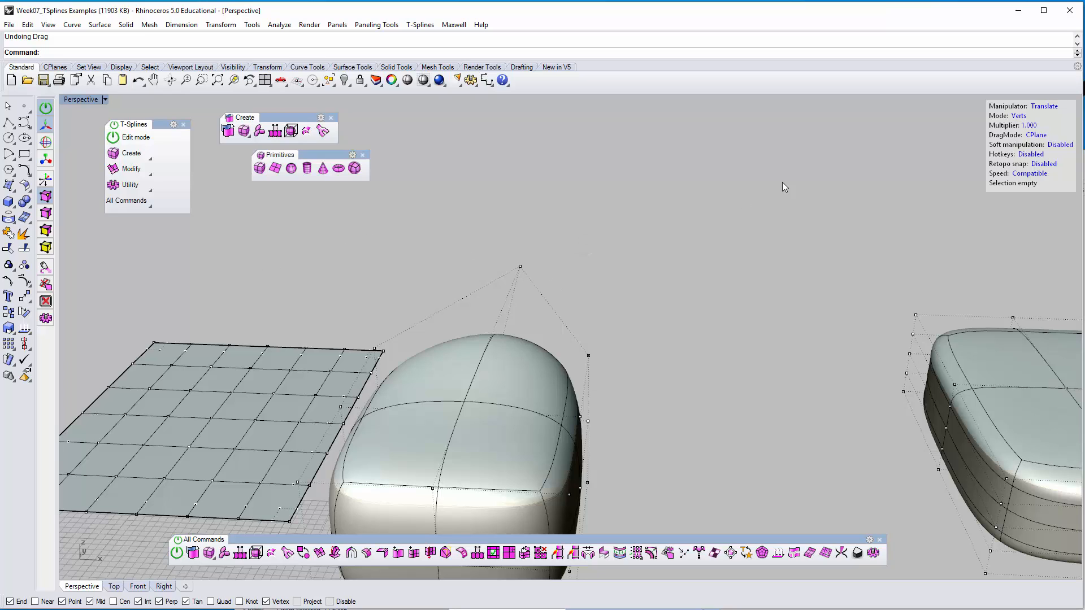
pyautogui.click(1020, 116)
pyautogui.moveTo(615, 315)
pyautogui.mouseDown(button='right')
pyautogui.moveTo(588, 290)
pyautogui.moveTo(542, 337)
pyautogui.moveTo(497, 300)
pyautogui.moveTo(517, 316)
pyautogui.moveTo(506, 369)
pyautogui.moveTo(545, 294)
pyautogui.mouseUp(button='right')
pyautogui.click(542, 337)
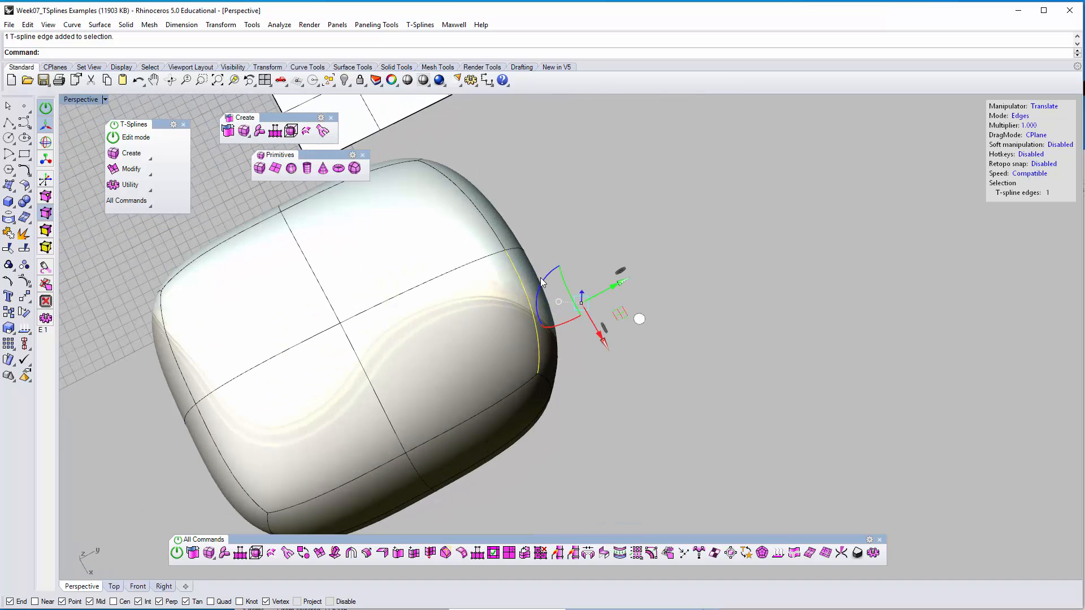
pyautogui.moveTo(542, 279); pyautogui.dragTo(619, 235)
# Step: Pull one edge of the plane's front border outward along the green axis and clear the selection
pyautogui.moveTo(627, 277); pyautogui.dragTo(456, 312, button='right')
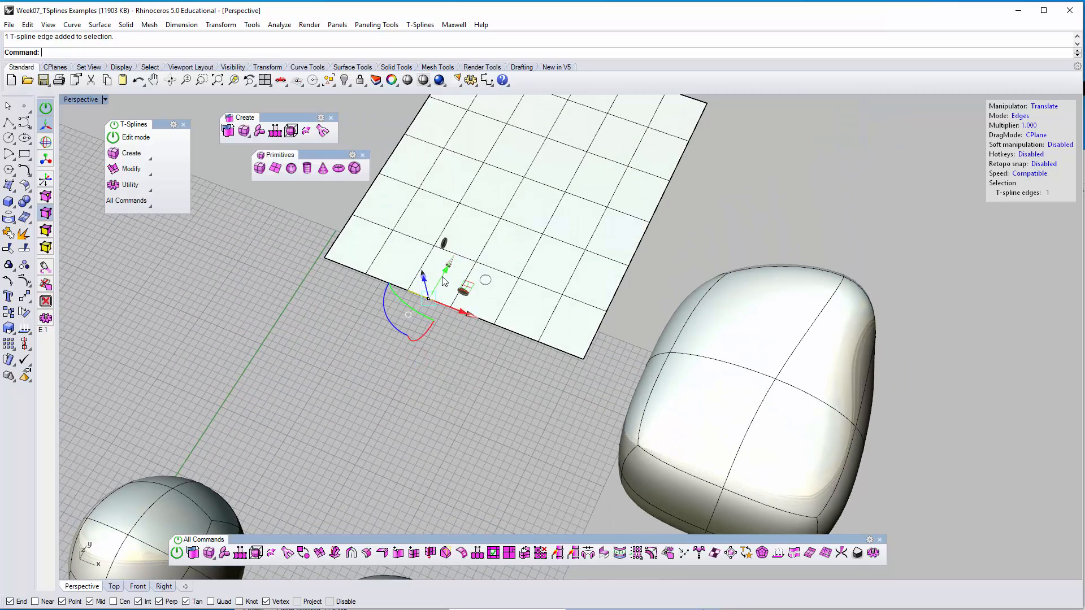
pyautogui.moveTo(442, 278); pyautogui.dragTo(418, 336)
pyautogui.click(407, 386)
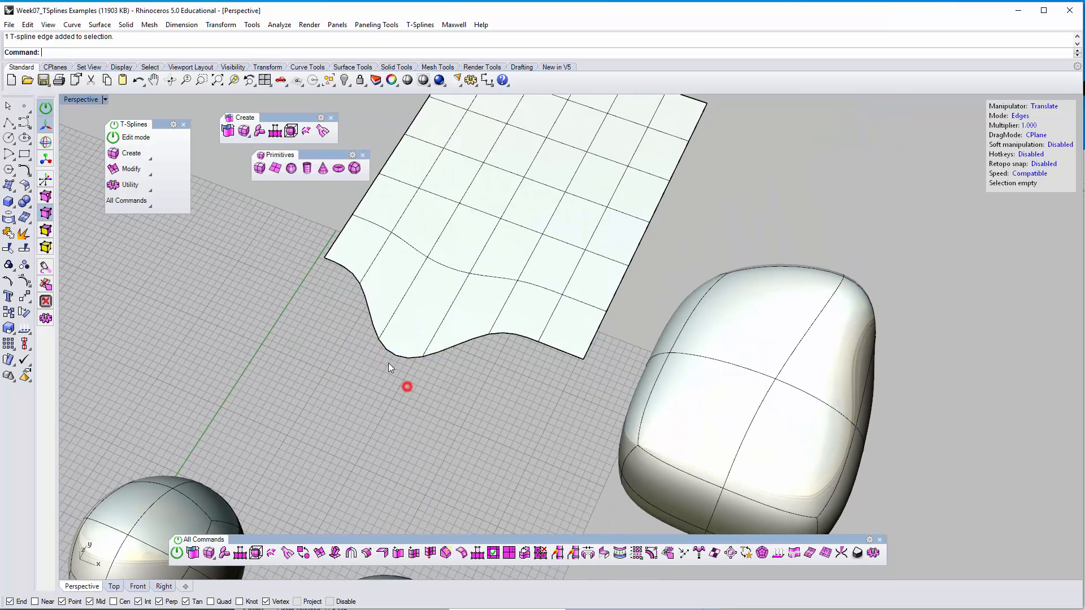
# Step: Select the bulging edge on the plane's front border again, push it inward past the original border line, and deselect it
pyautogui.moveTo(352, 323); pyautogui.dragTo(342, 388, button='right')
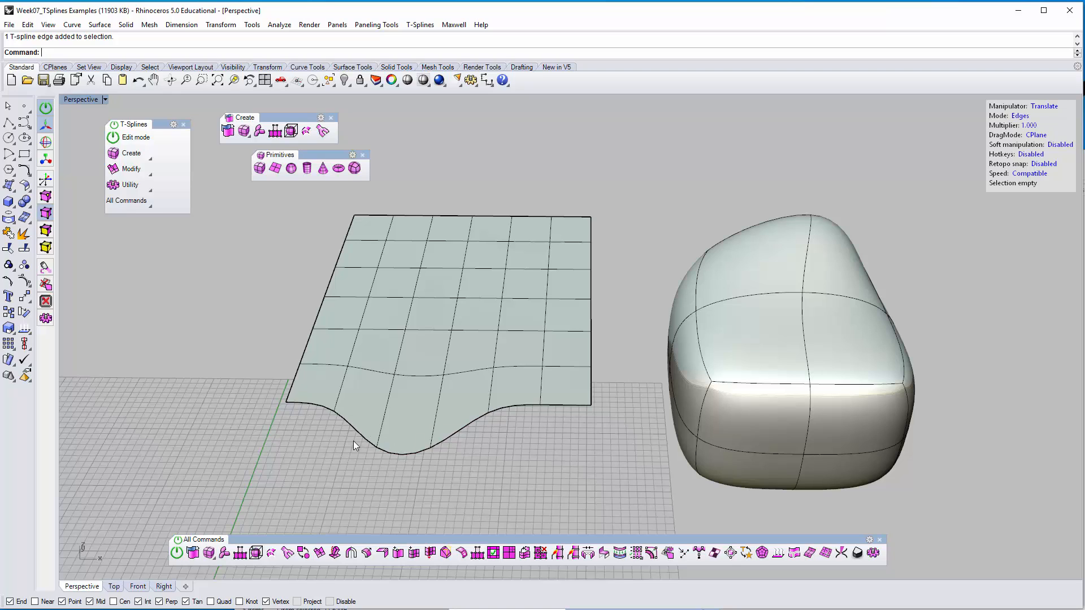
pyautogui.moveTo(354, 441)
pyautogui.mouseDown(button='right')
pyautogui.moveTo(382, 381)
pyautogui.moveTo(331, 403)
pyautogui.moveTo(368, 428)
pyautogui.mouseUp(button='right')
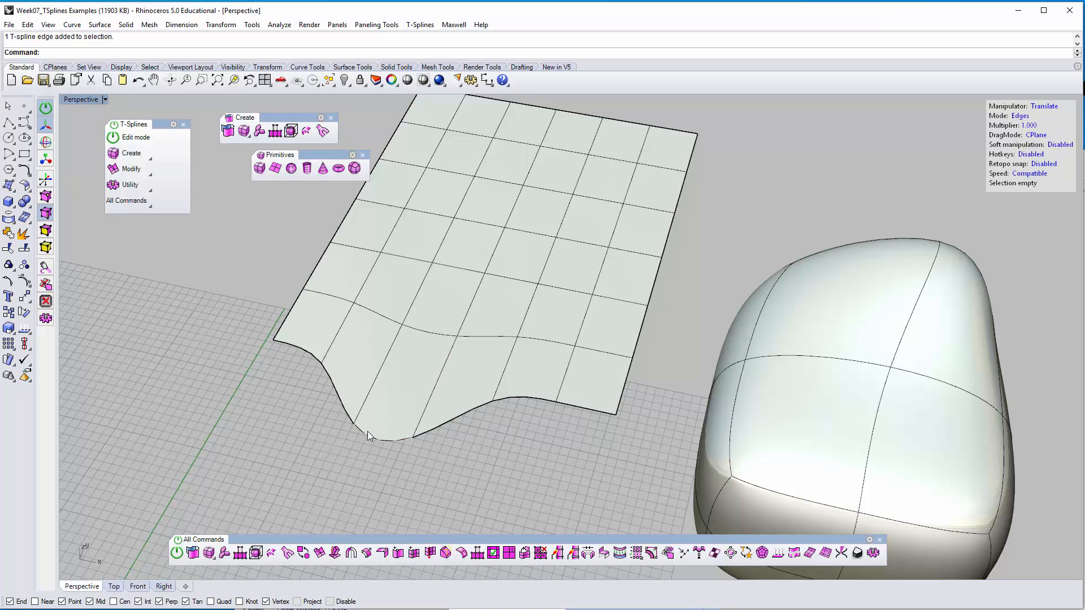
pyautogui.click(381, 441)
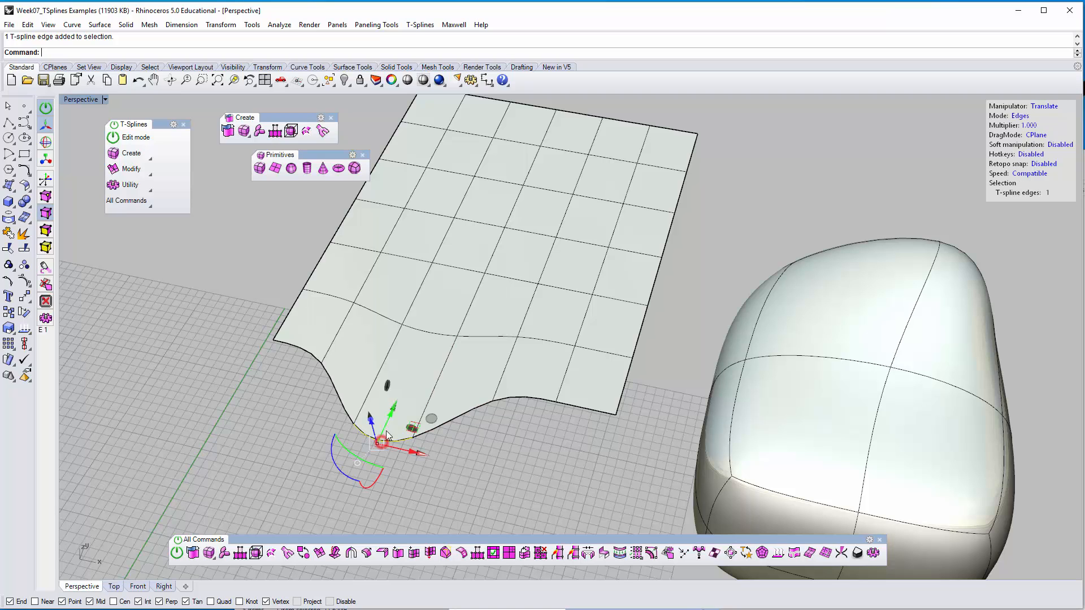
pyautogui.moveTo(382, 441); pyautogui.dragTo(451, 289)
pyautogui.click(372, 378)
# Step: Select the interior edge just behind the indented border edge, move it inward along the green axis, and deselect it
pyautogui.keyDown('shift'); pyautogui.moveTo(405, 375); pyautogui.dragTo(407, 405, button='right'); pyautogui.keyUp('shift')
pyautogui.click(408, 401)
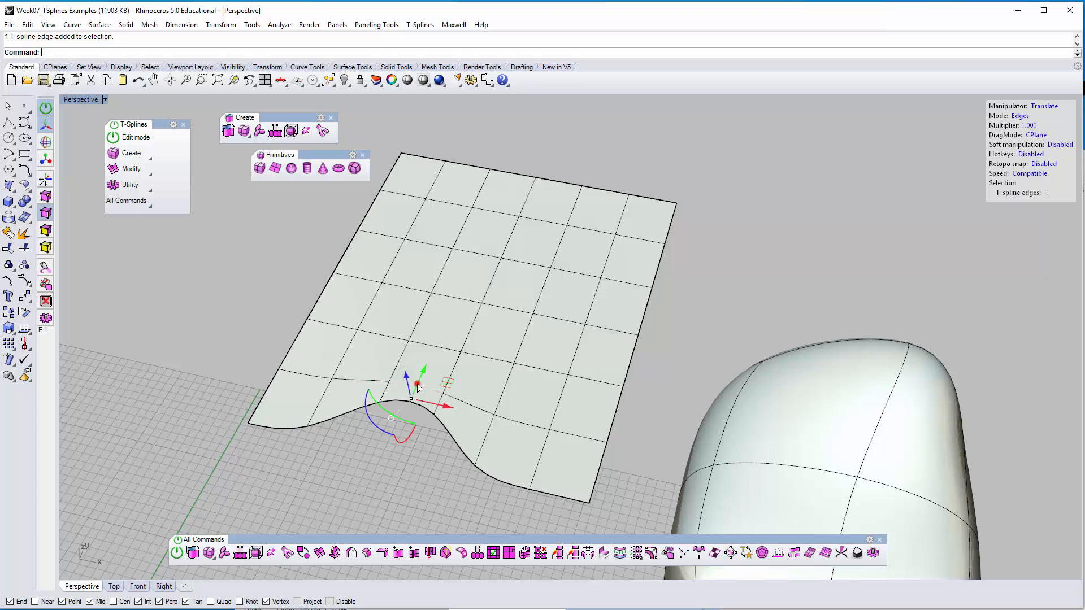
pyautogui.scroll(3, 418, 381)
pyautogui.moveTo(445, 332); pyautogui.dragTo(445, 332)
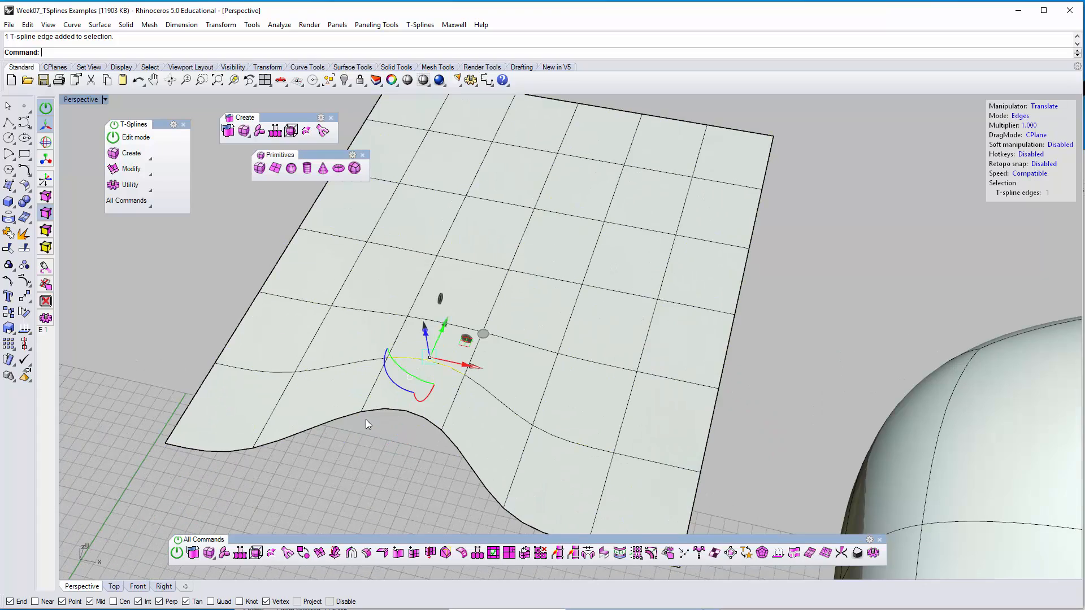
pyautogui.click(404, 441)
# Step: Set the manipulator to Rotate and select all four edges around the plane's front corner face near the green axis
pyautogui.moveTo(438, 420); pyautogui.dragTo(411, 368, button='right')
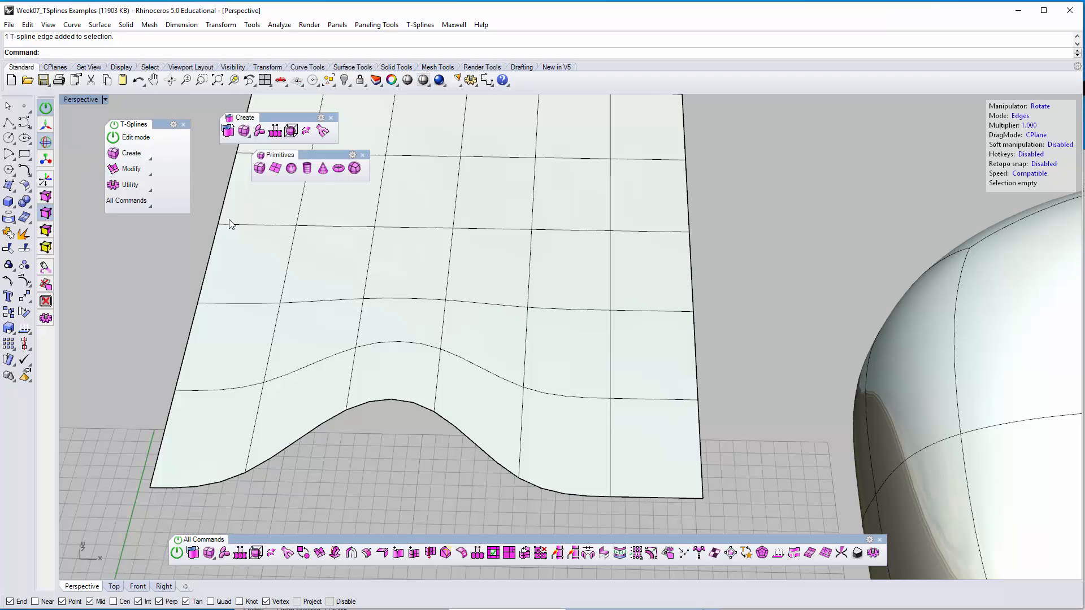
pyautogui.click(398, 399)
pyautogui.moveTo(397, 399); pyautogui.dragTo(349, 444, button='right')
pyautogui.moveTo(335, 439); pyautogui.dragTo(306, 393)
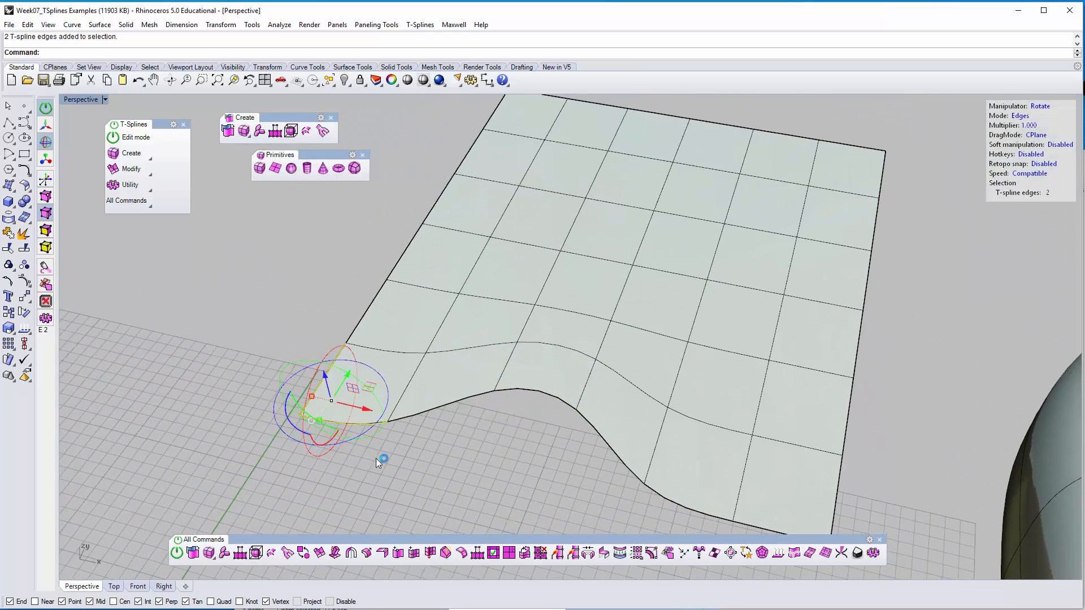
pyautogui.click(392, 470)
pyautogui.moveTo(259, 323); pyautogui.dragTo(395, 472)
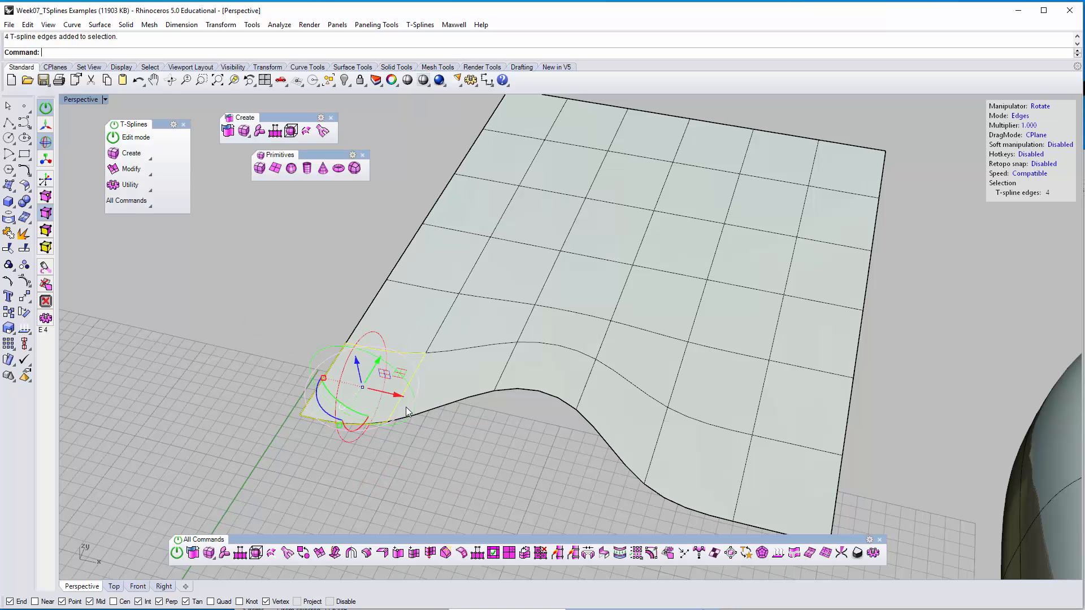
# Step: Rotate the corner face's edges about the vertical axis, tilt them so the corner curls up, and clear the selection
pyautogui.moveTo(410, 418); pyautogui.dragTo(428, 418, button='right')
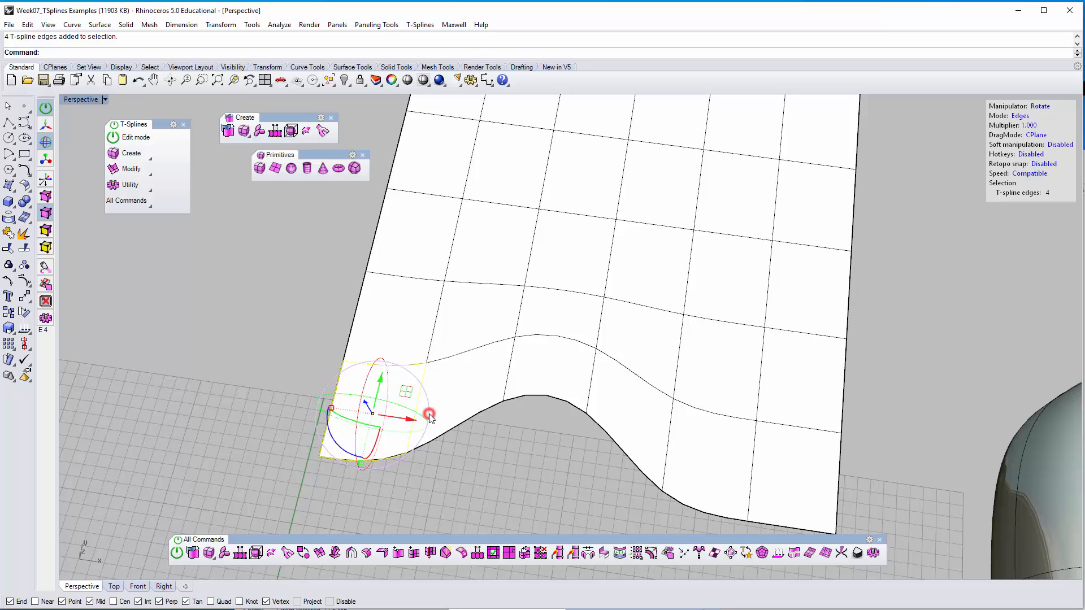
pyautogui.moveTo(429, 416); pyautogui.dragTo(440, 376)
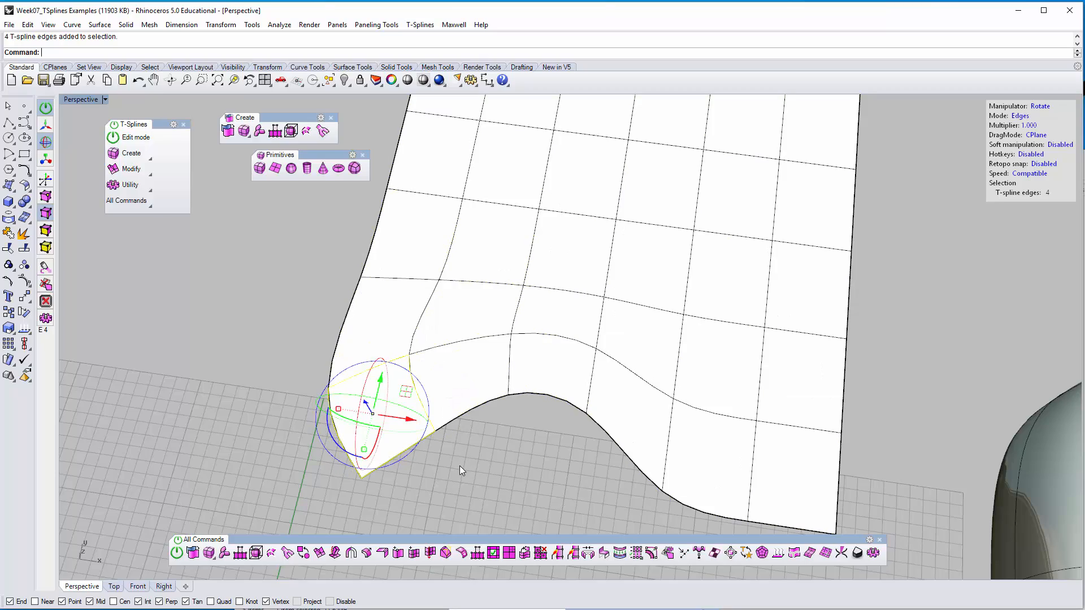
pyautogui.moveTo(459, 466); pyautogui.dragTo(418, 350, button='right')
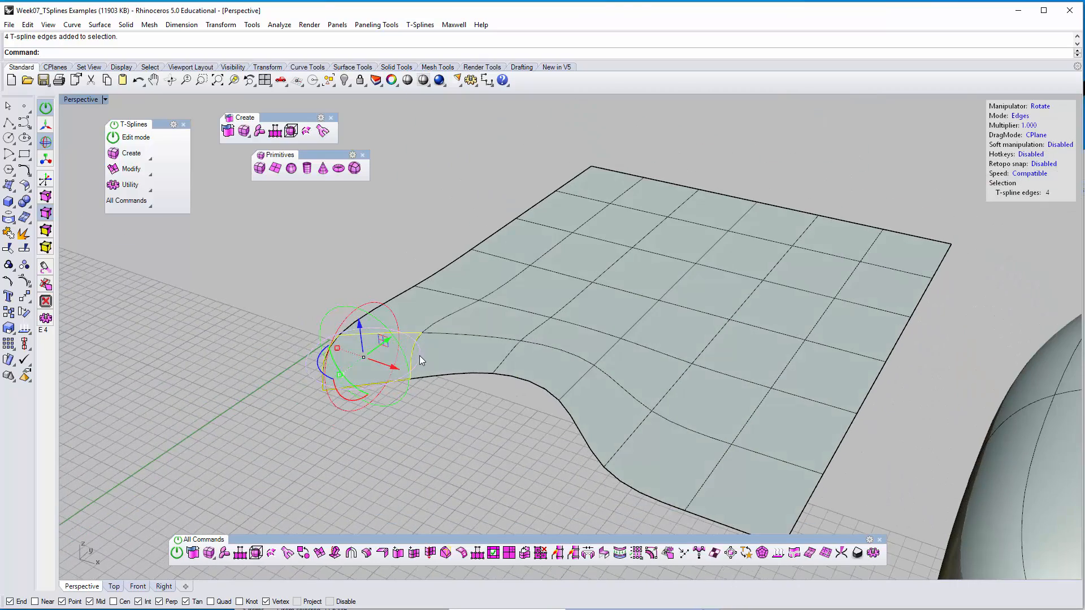
pyautogui.moveTo(419, 357); pyautogui.dragTo(376, 294)
pyautogui.moveTo(248, 298); pyautogui.dragTo(316, 327, button='right')
pyautogui.click(269, 387)
# Step: Select the edge at the base of the curled-up corner, move it slightly along the green axis, and deselect it
pyautogui.moveTo(401, 416); pyautogui.dragTo(704, 373, button='right')
pyautogui.moveTo(572, 383); pyautogui.dragTo(633, 378, button='right')
pyautogui.click(631, 379)
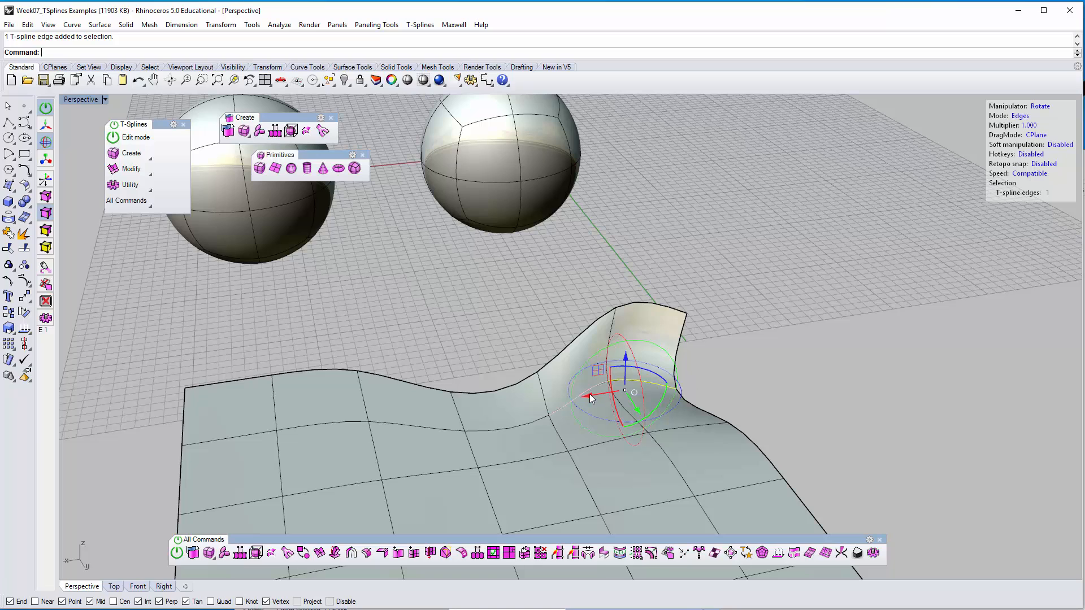
pyautogui.moveTo(635, 408); pyautogui.dragTo(645, 423)
pyautogui.click(717, 392)
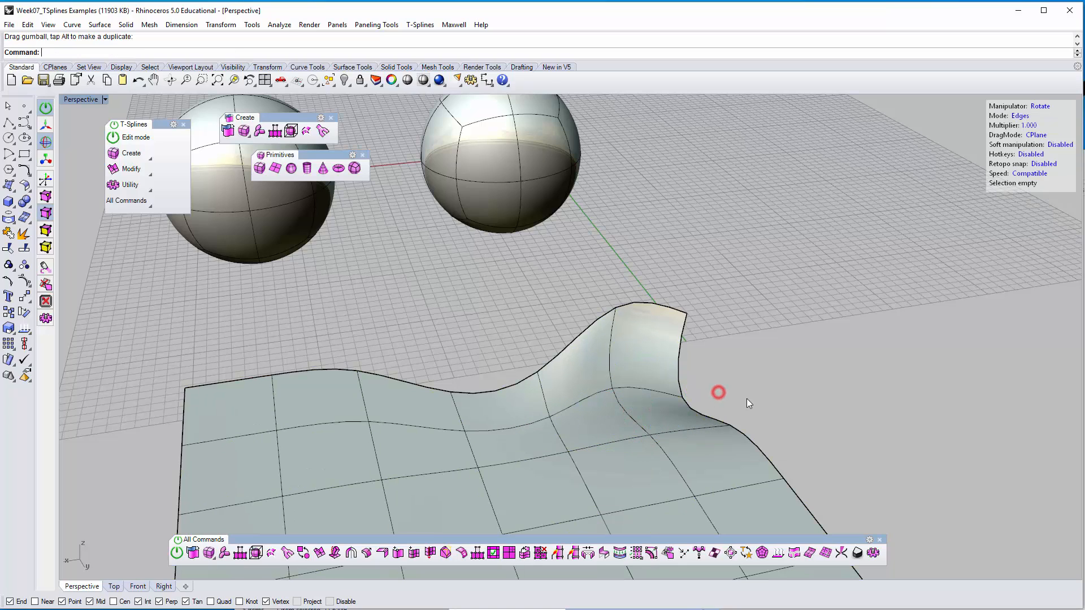
# Step: Pull the side border of the plane near the raised corner outward and clear the selection
pyautogui.moveTo(726, 404); pyautogui.dragTo(790, 346)
pyautogui.click(826, 353)
pyautogui.click(774, 324)
pyautogui.click(888, 396)
pyautogui.moveTo(852, 415); pyautogui.dragTo(322, 314, button='right')
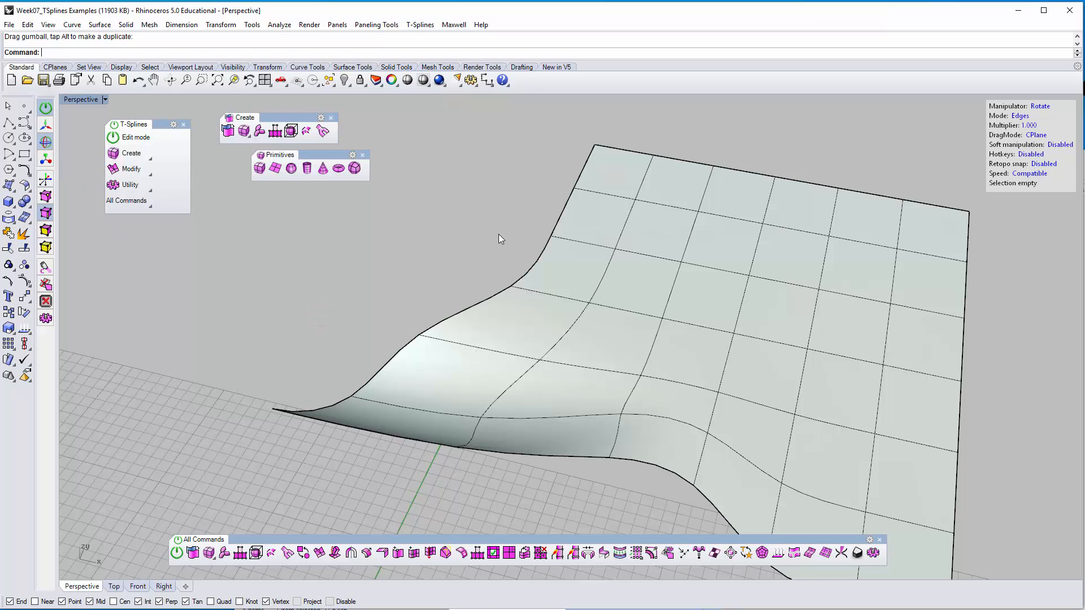
# Step: Switch the T-Splines manipulator from Rotate to Scale
pyautogui.click(1039, 106)
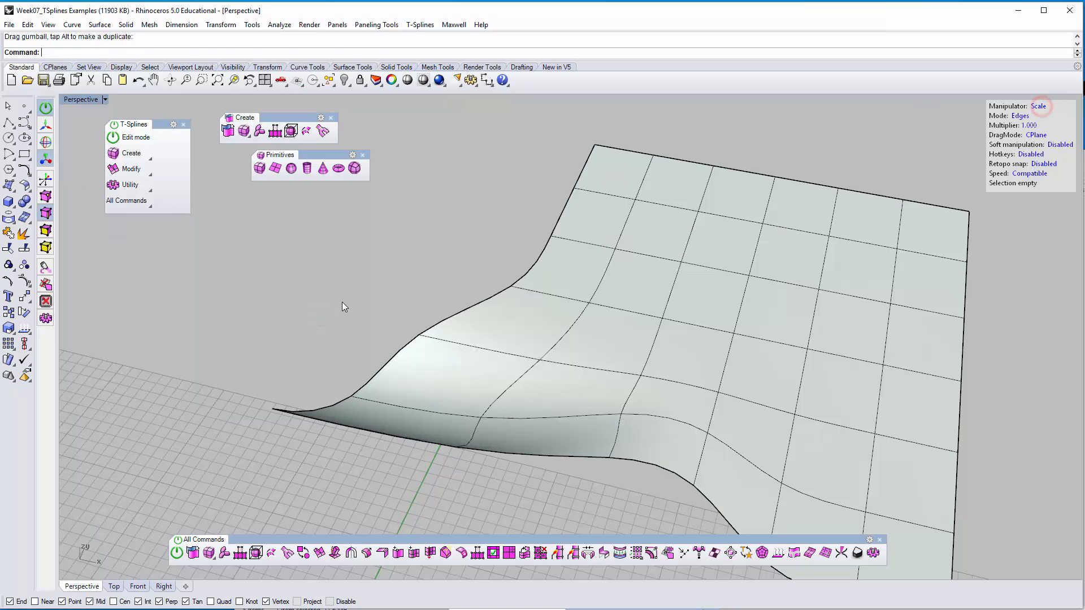
pyautogui.scroll(-5, 440, 293)
pyautogui.moveTo(455, 327); pyautogui.dragTo(611, 364, button='right')
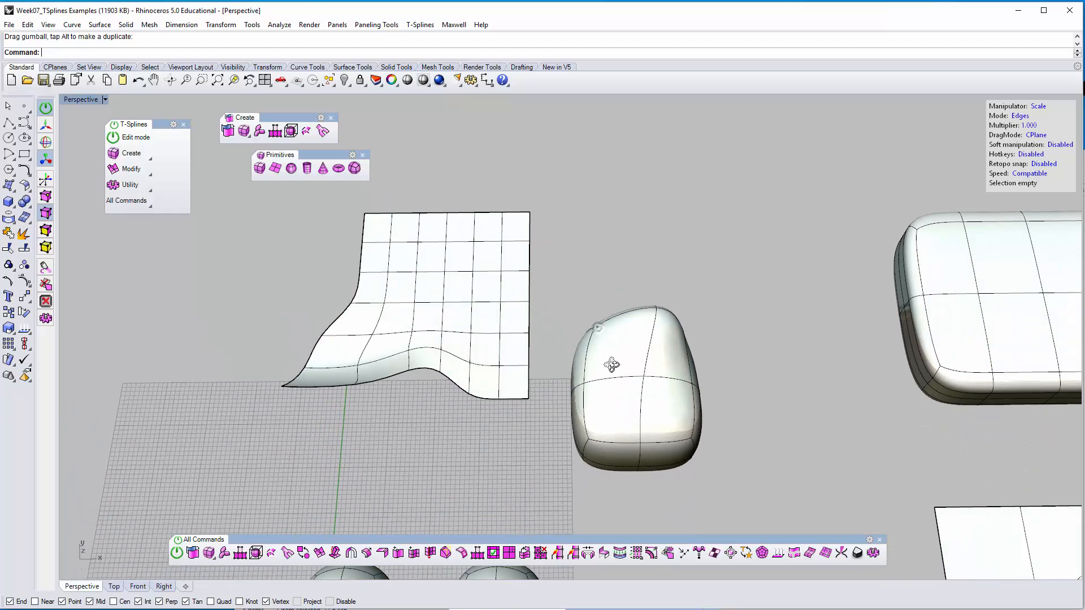
pyautogui.keyDown('shift'); pyautogui.moveTo(663, 256); pyautogui.dragTo(603, 282, button='right'); pyautogui.keyUp('shift')
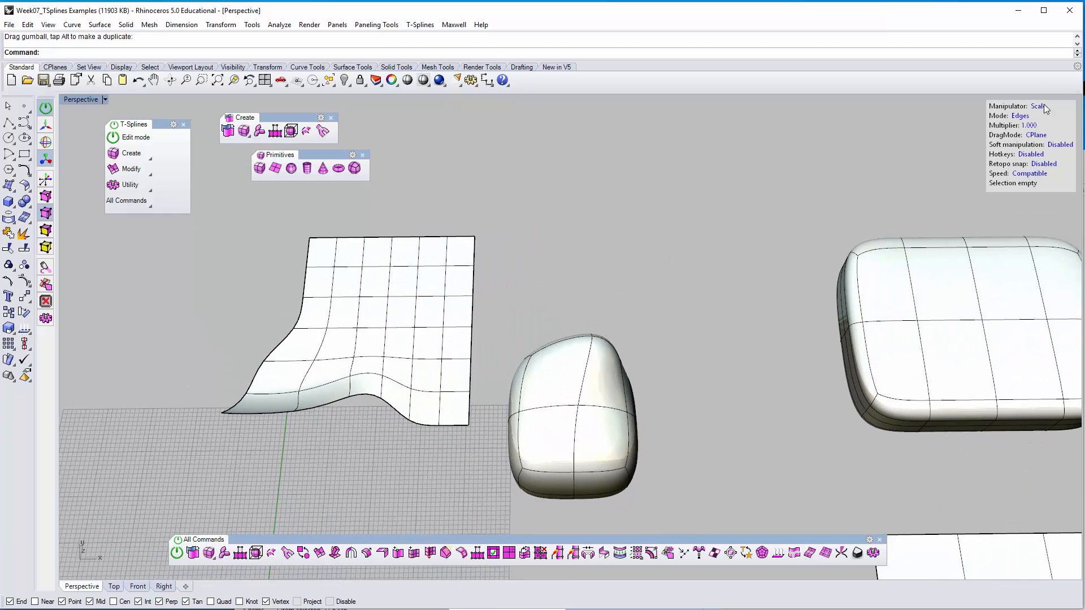
# Step: Cycle the selection modes back to Edges and select the horizontal loop of eight edges around the reshaped box
pyautogui.click(1019, 116)
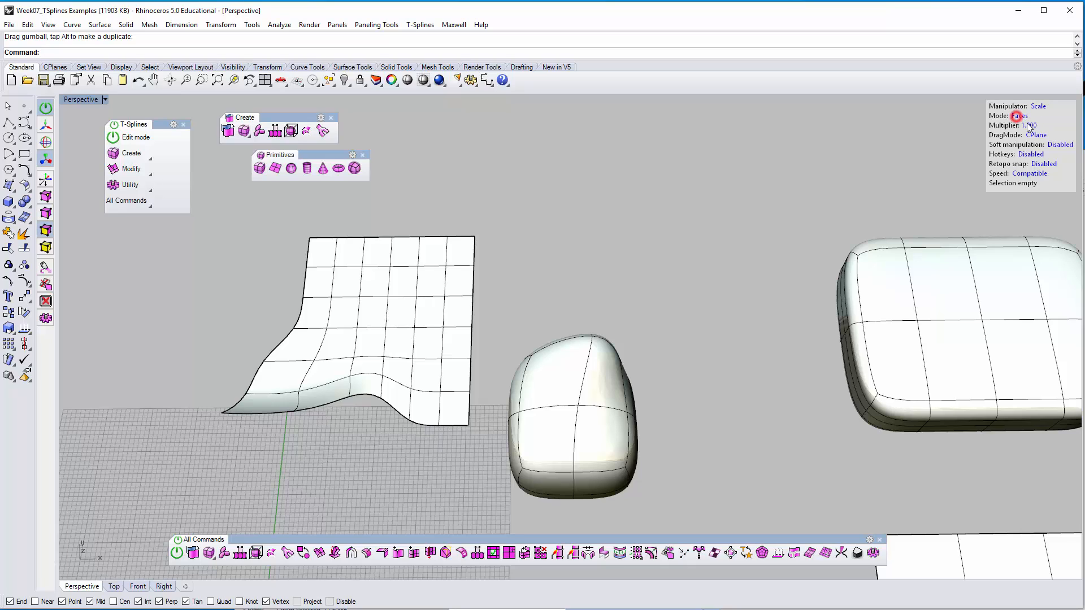
pyautogui.click(1020, 116)
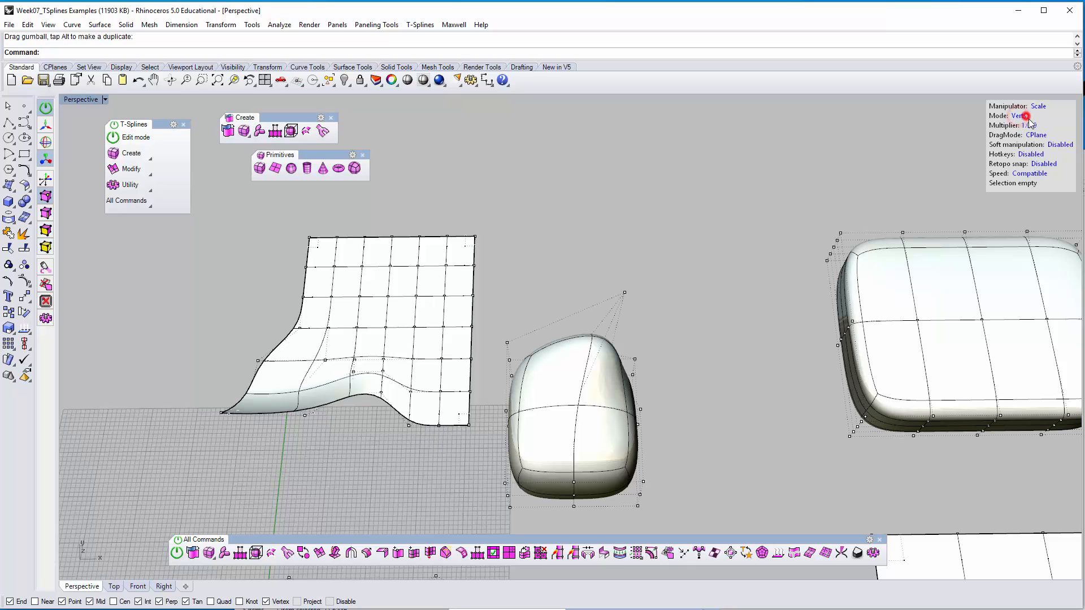
pyautogui.click(1021, 116)
pyautogui.click(1020, 116)
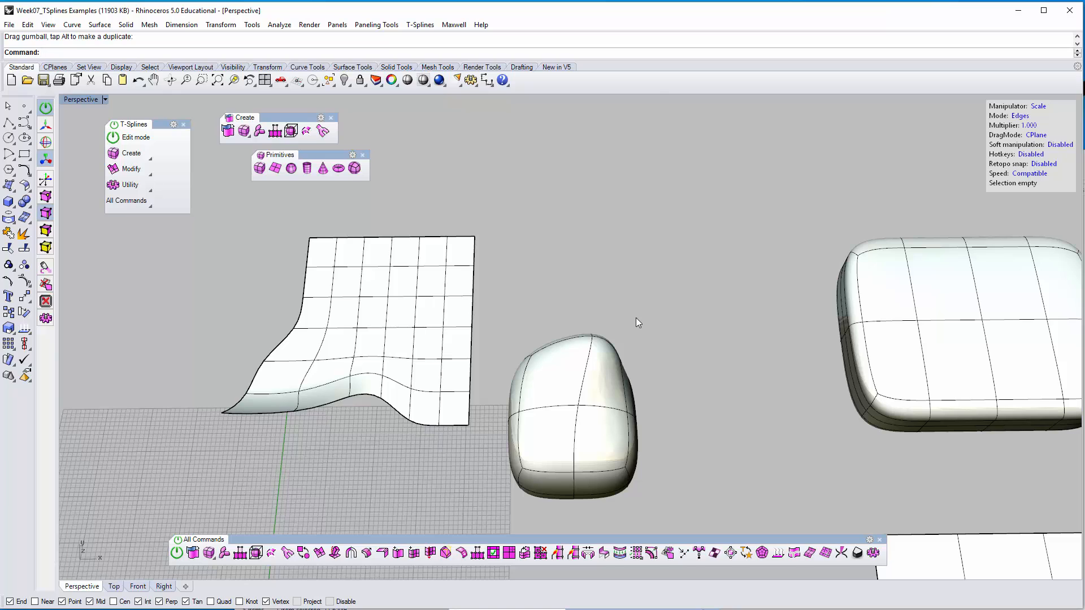
pyautogui.moveTo(635, 322); pyautogui.dragTo(638, 367, button='right')
pyautogui.moveTo(491, 417); pyautogui.dragTo(656, 455)
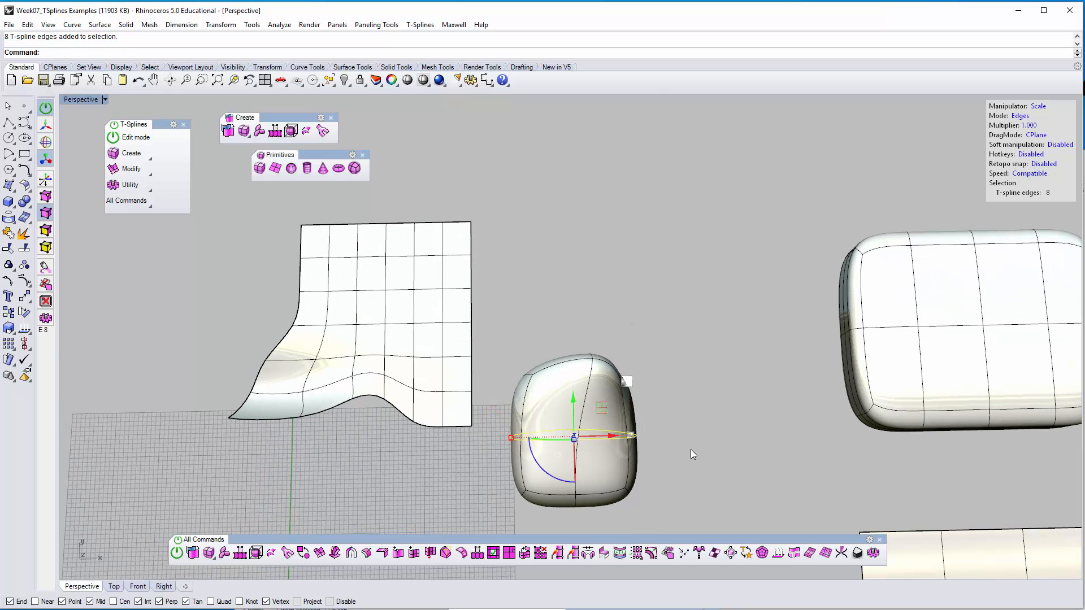
pyautogui.moveTo(690, 449); pyautogui.dragTo(659, 338, button='right')
pyautogui.moveTo(563, 332); pyautogui.dragTo(563, 317, button='right')
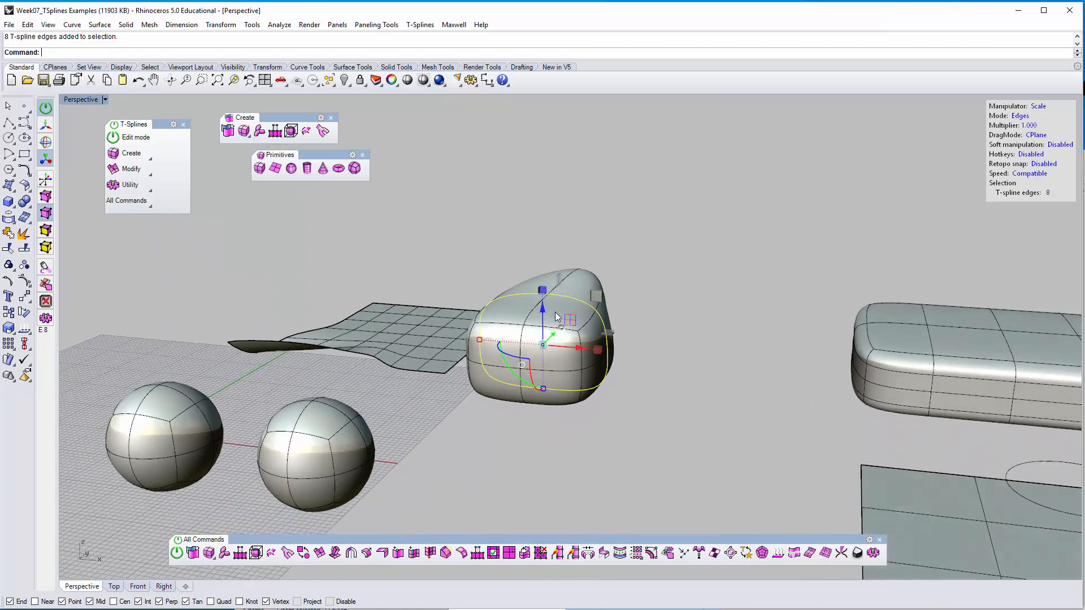
pyautogui.scroll(3, 559, 316)
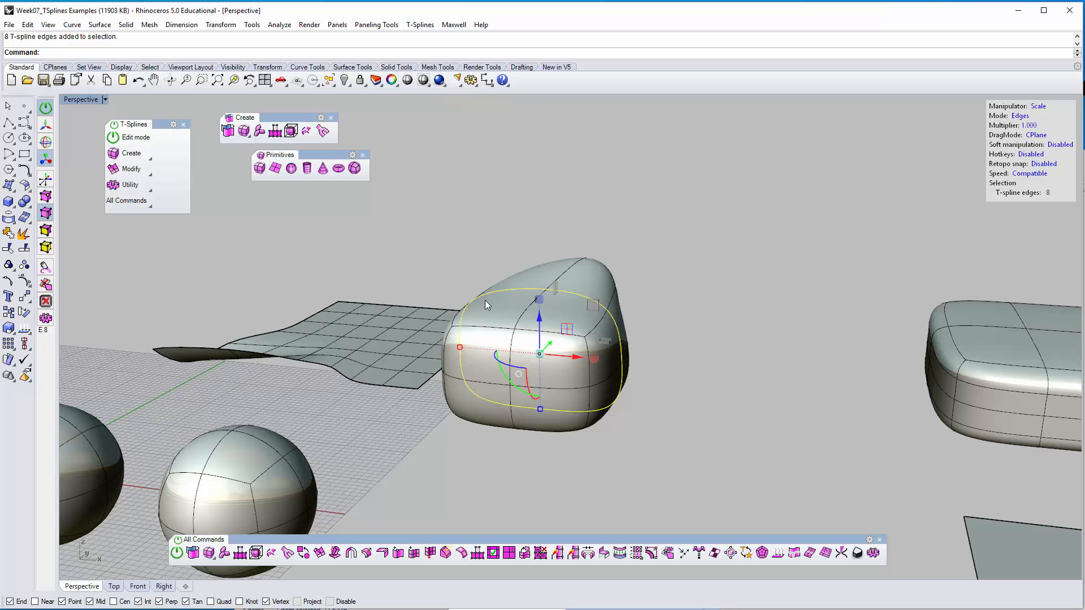
# Step: Scale the edge loop nearly flat along the blue axis and stretch it wide along the red axis
pyautogui.moveTo(537, 298); pyautogui.dragTo(557, 360)
pyautogui.moveTo(782, 382)
pyautogui.mouseDown(button='right')
pyautogui.moveTo(684, 366)
pyautogui.moveTo(770, 378)
pyautogui.mouseUp(button='right')
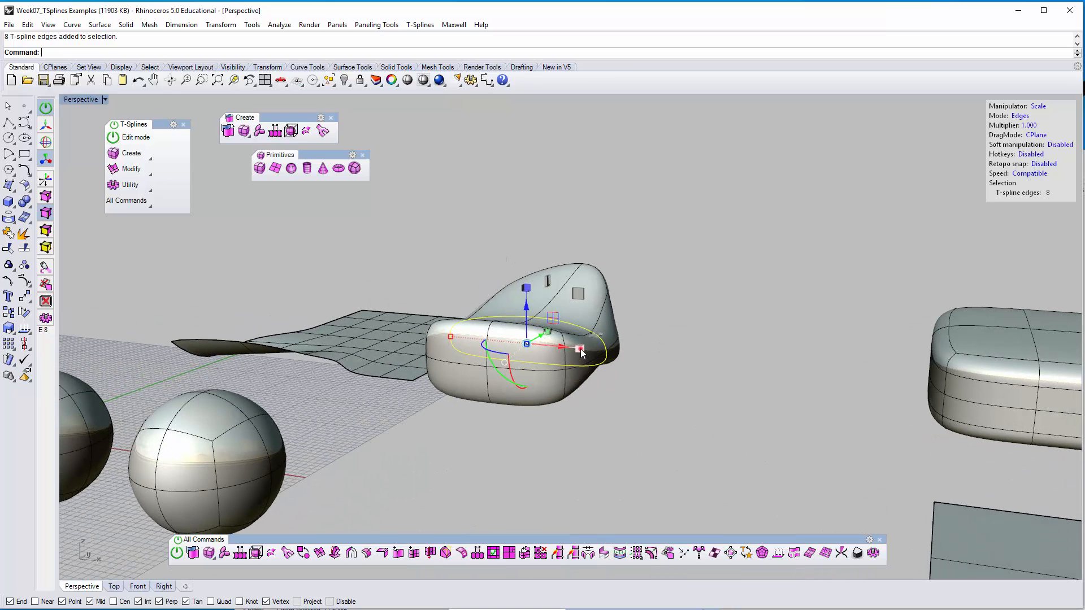
pyautogui.moveTo(581, 352); pyautogui.dragTo(615, 446)
pyautogui.moveTo(614, 448); pyautogui.dragTo(591, 327, button='right')
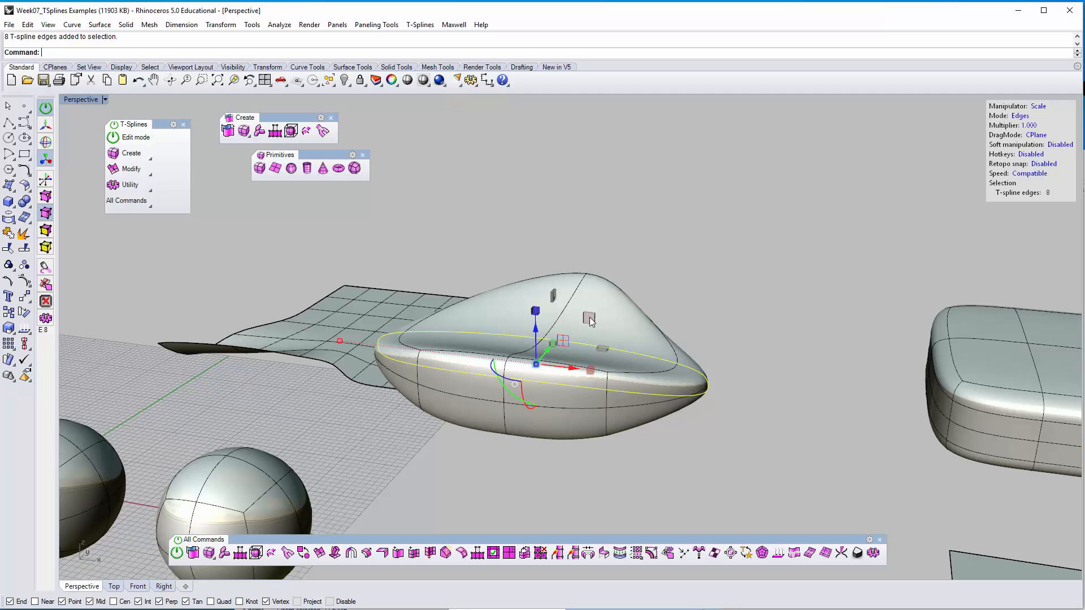
# Step: Widen the loop slightly with the planar scale handle, stretch it along the blue axis, and clear the selection
pyautogui.moveTo(589, 318)
pyautogui.mouseDown()
pyautogui.moveTo(616, 305)
pyautogui.moveTo(606, 315)
pyautogui.mouseUp()
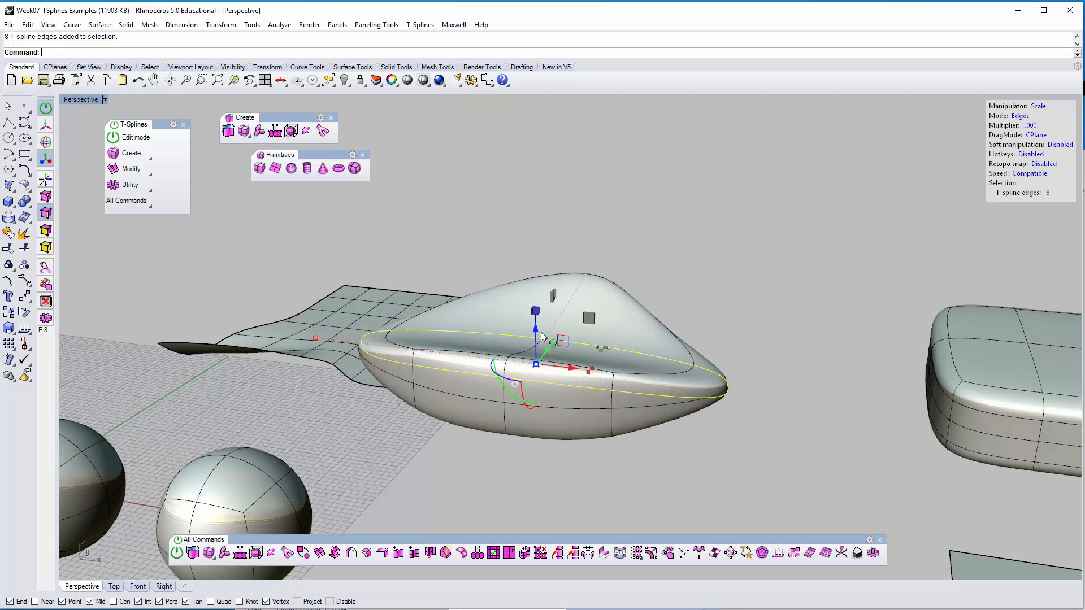
pyautogui.moveTo(536, 342); pyautogui.dragTo(562, 342, button='right')
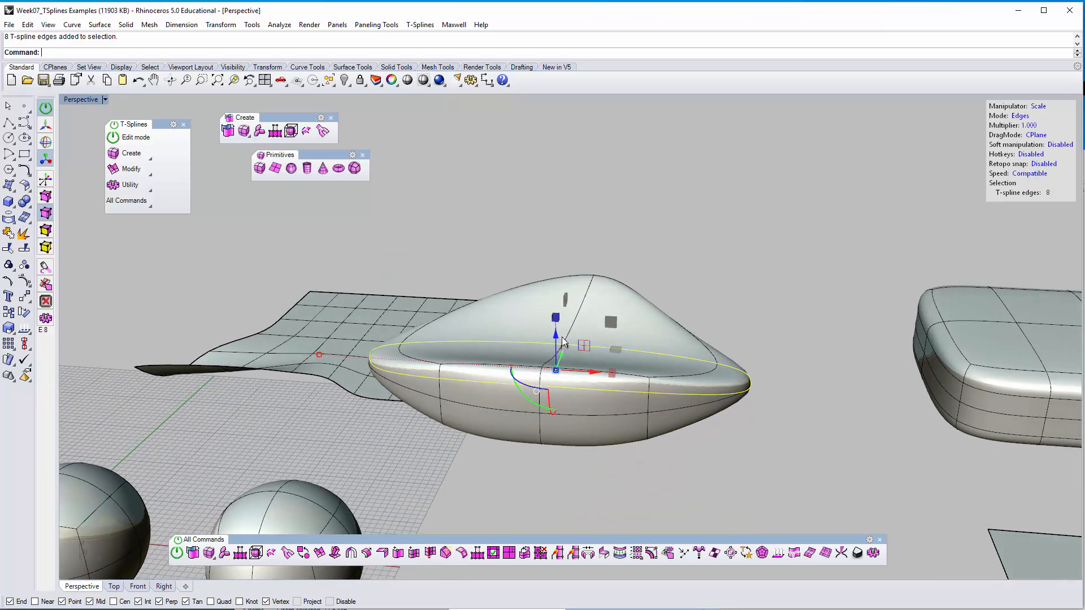
pyautogui.moveTo(556, 316); pyautogui.dragTo(567, 275)
pyautogui.click(620, 246)
pyautogui.moveTo(598, 278); pyautogui.dragTo(558, 205, button='right')
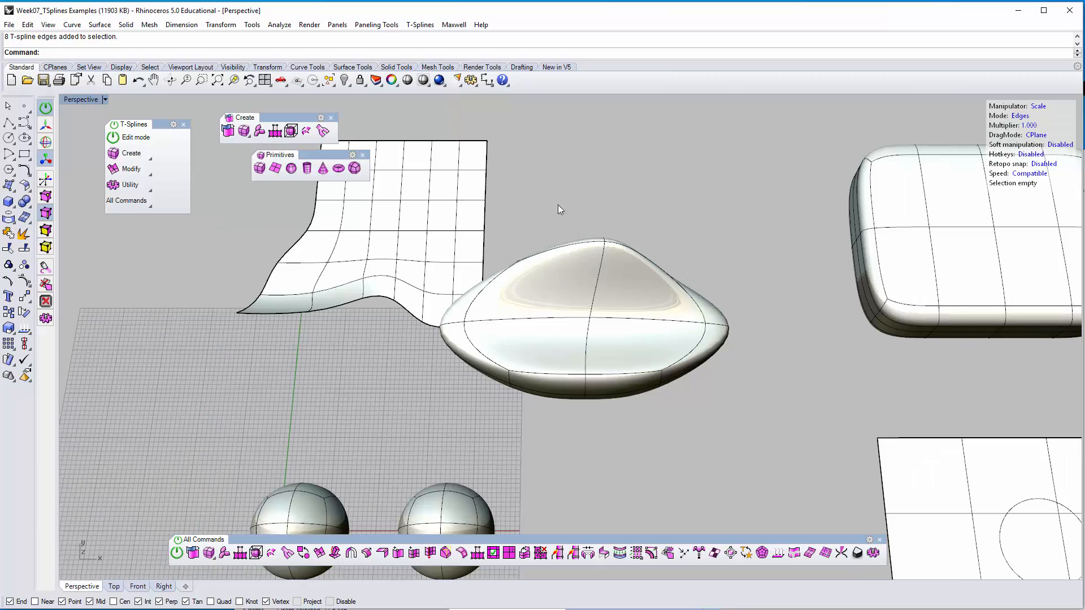
# Step: Scale the crosswise edge loop at the middle of the form inward to pinch a waist, and clear the selection
pyautogui.moveTo(615, 394); pyautogui.dragTo(629, 431)
pyautogui.moveTo(630, 431); pyautogui.dragTo(596, 267, button='right')
pyautogui.moveTo(592, 265); pyautogui.dragTo(560, 304)
pyautogui.click(708, 336)
pyautogui.moveTo(463, 390); pyautogui.dragTo(633, 356, button='right')
pyautogui.moveTo(576, 252); pyautogui.dragTo(672, 449)
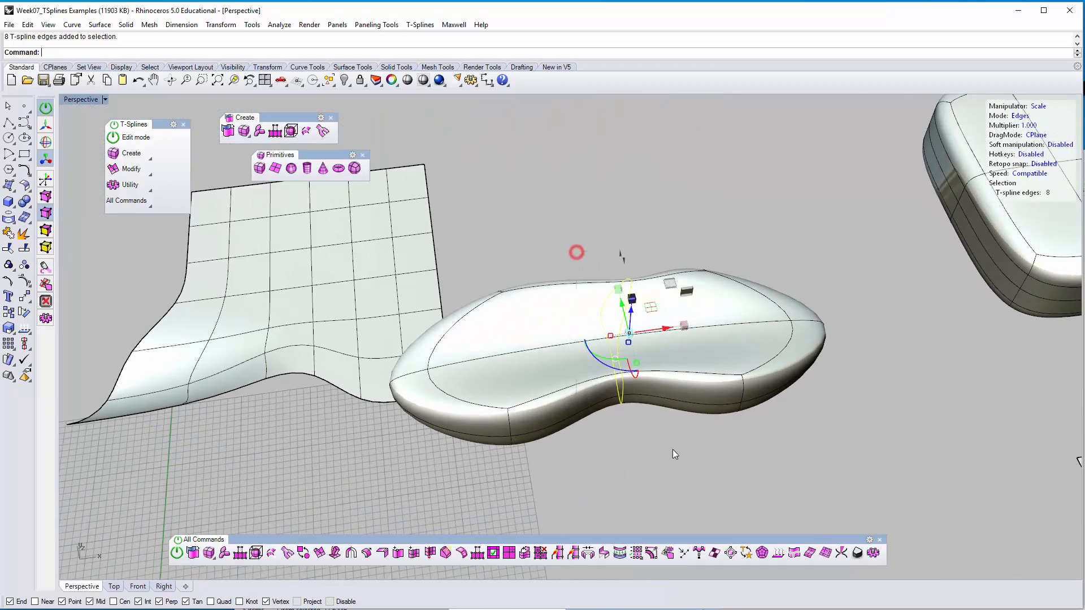
pyautogui.click(663, 228)
pyautogui.moveTo(675, 234); pyautogui.dragTo(678, 336, button='right')
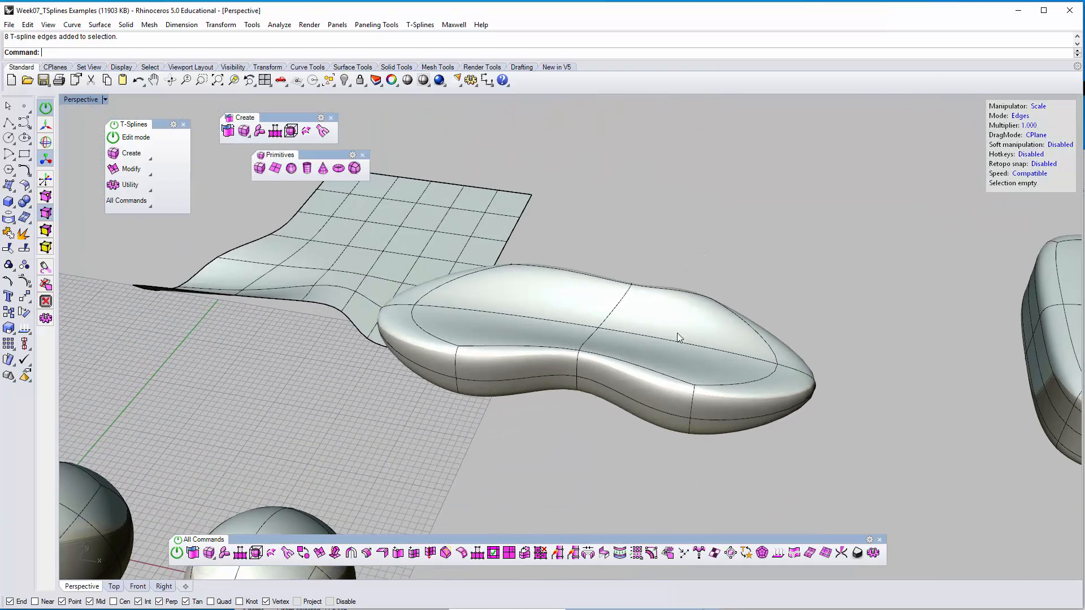
pyautogui.moveTo(557, 386); pyautogui.dragTo(627, 308, button='right')
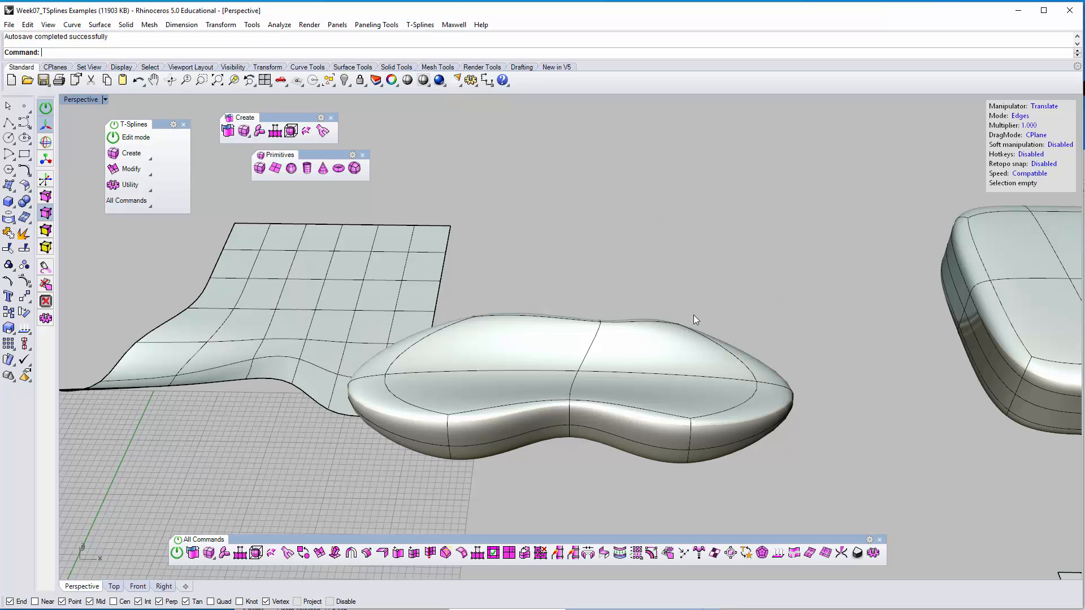
# Step: Switch to the Translate manipulator in Faces mode, raise the far upper face on one half of the pinched form, and deselect it
pyautogui.click(1042, 108)
pyautogui.click(575, 345)
pyautogui.click(602, 356)
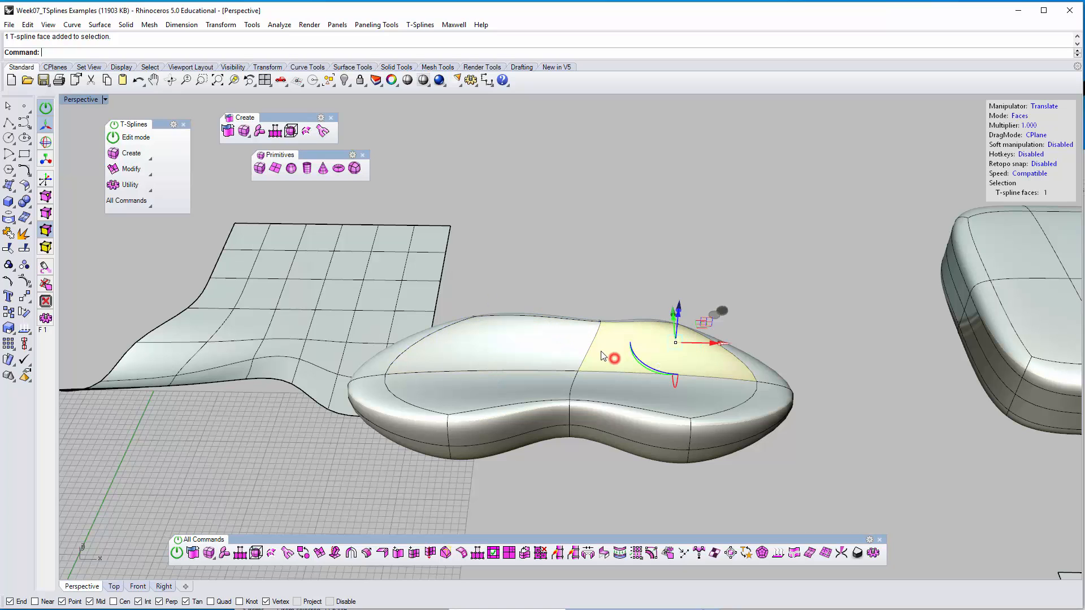
pyautogui.moveTo(710, 378); pyautogui.dragTo(694, 326, button='right')
pyautogui.moveTo(660, 284); pyautogui.dragTo(666, 208)
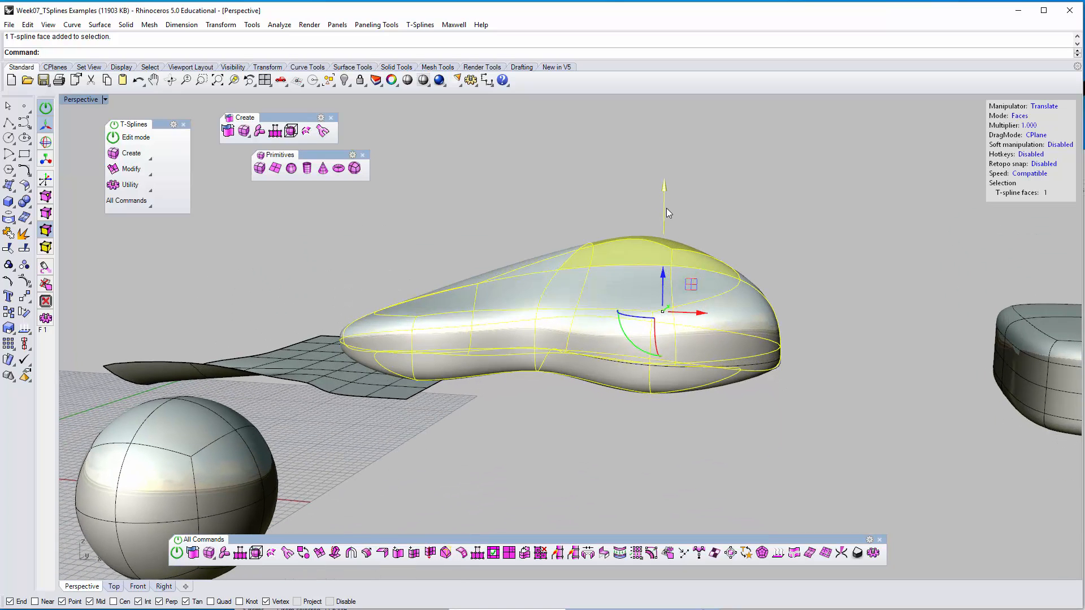
pyautogui.click(622, 210)
pyautogui.moveTo(603, 204); pyautogui.dragTo(647, 271, button='right')
pyautogui.moveTo(475, 326); pyautogui.dragTo(489, 372, button='right')
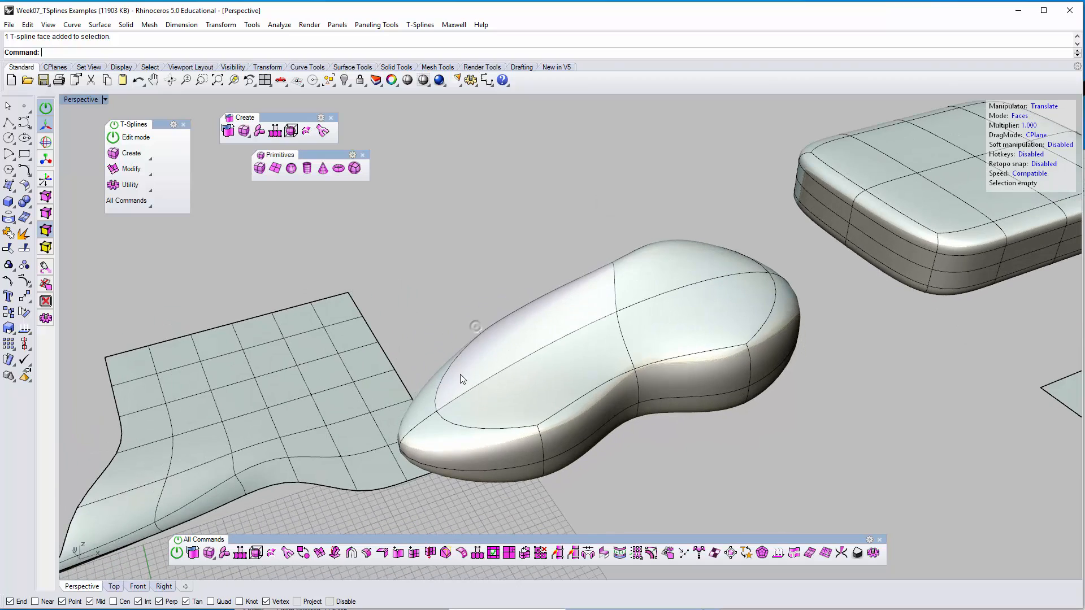
# Step: Switch the selection mode to Objects, select the whole pinched form, and clear the selection
pyautogui.click(1017, 116)
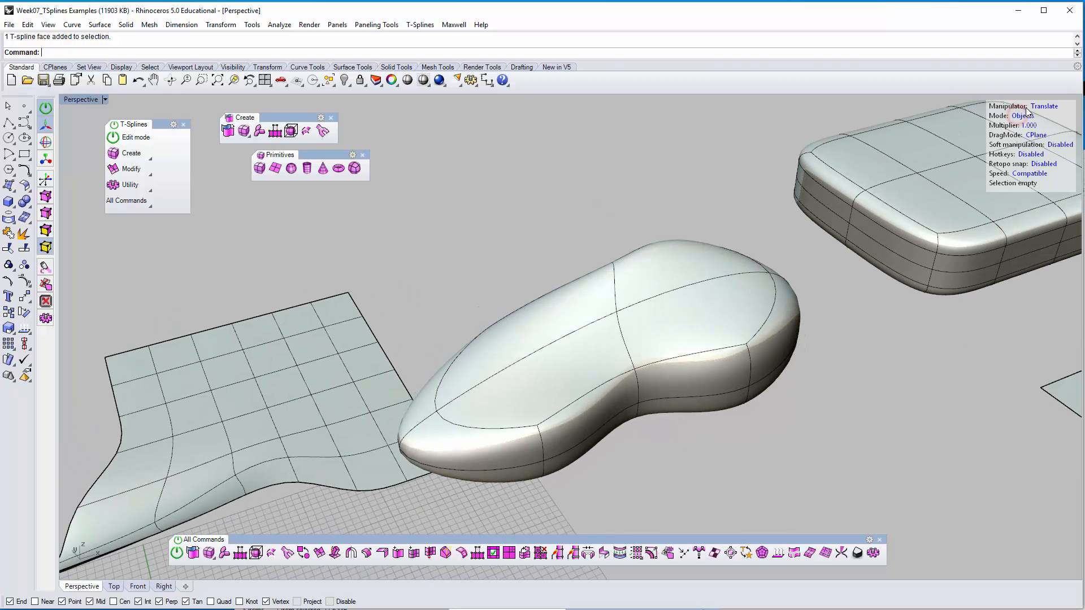
pyautogui.click(588, 324)
pyautogui.click(611, 205)
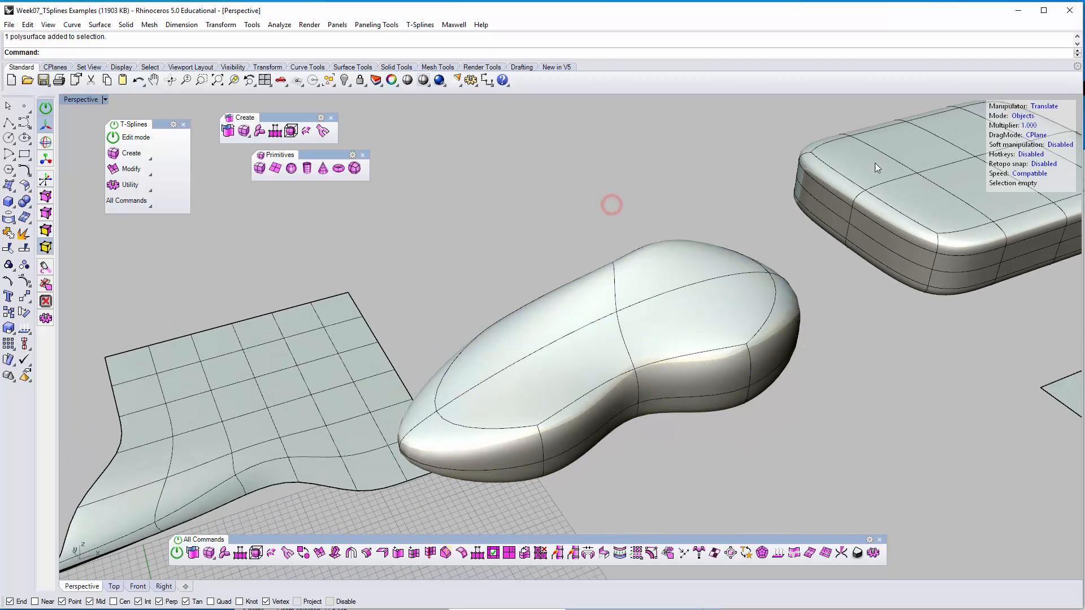
pyautogui.moveTo(528, 295); pyautogui.dragTo(516, 329, button='right')
pyautogui.scroll(-6, 531, 270)
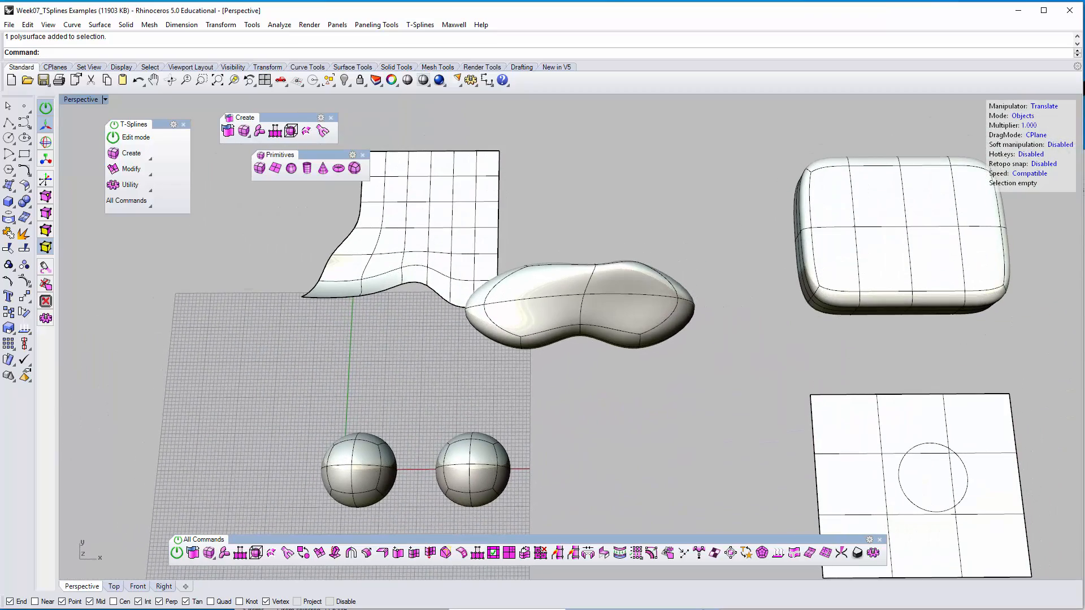
pyautogui.hotkey('alt', 'Tab')
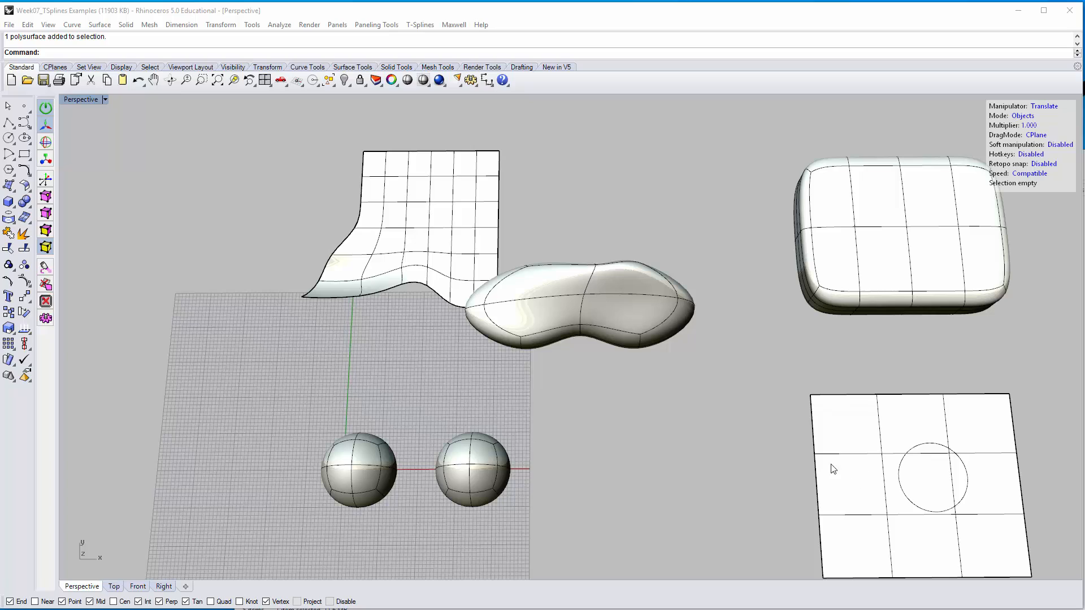
pyautogui.moveTo(781, 439); pyautogui.dragTo(751, 346, button='right')
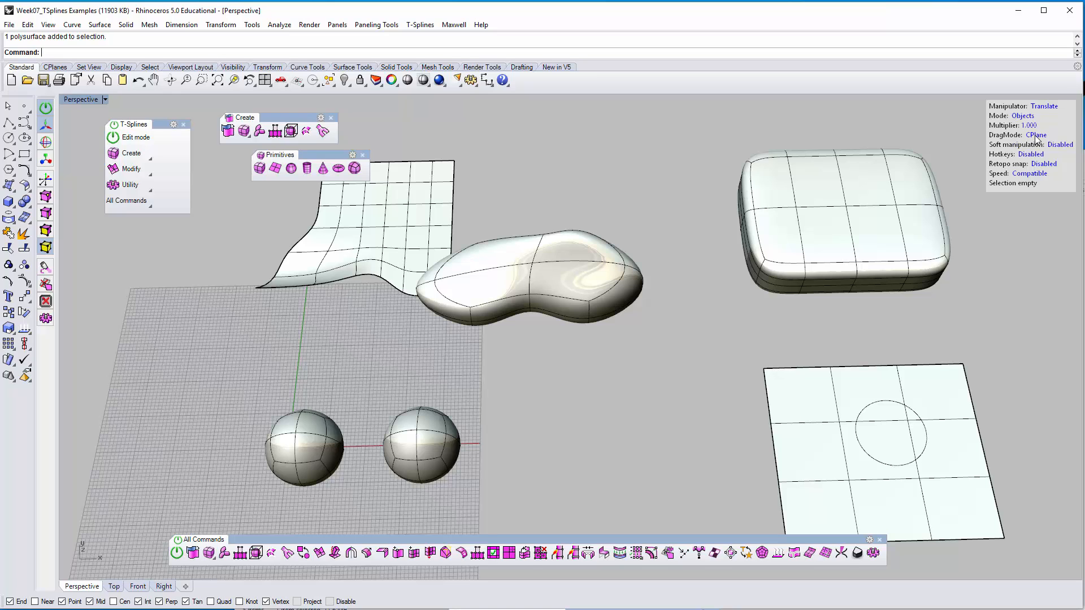
pyautogui.scroll(-3, 720, 277)
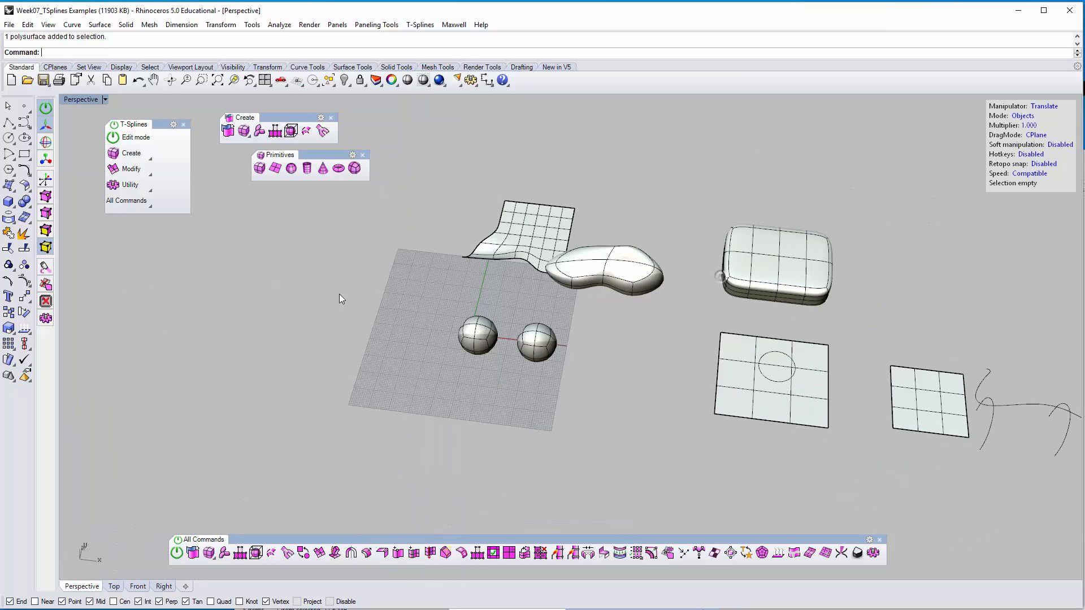
pyautogui.moveTo(510, 399); pyautogui.dragTo(633, 322, button='right')
pyautogui.scroll(4, 589, 306)
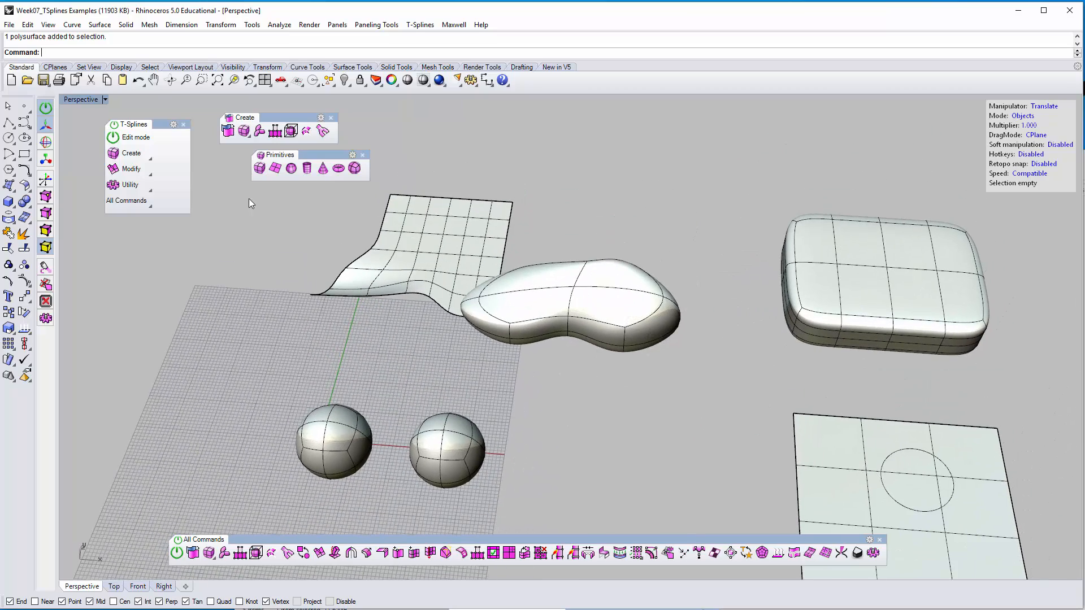
# Step: Switch the selection mode to Verts and select a front vertex on the sphere nearer the pinched form
pyautogui.click(1031, 116)
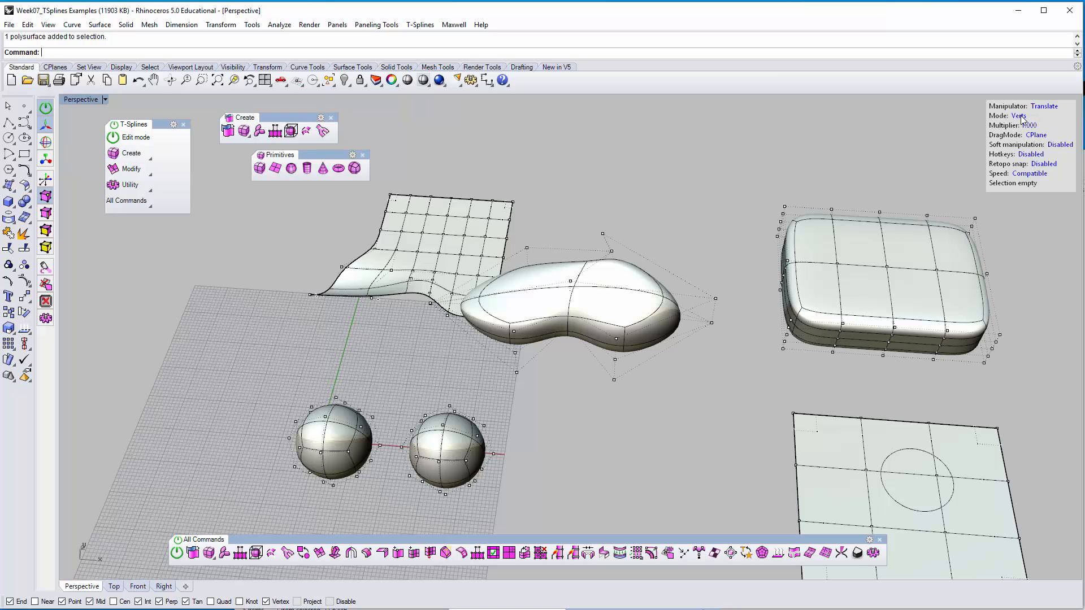
pyautogui.moveTo(696, 316); pyautogui.dragTo(565, 285, button='right')
pyautogui.scroll(6, 513, 340)
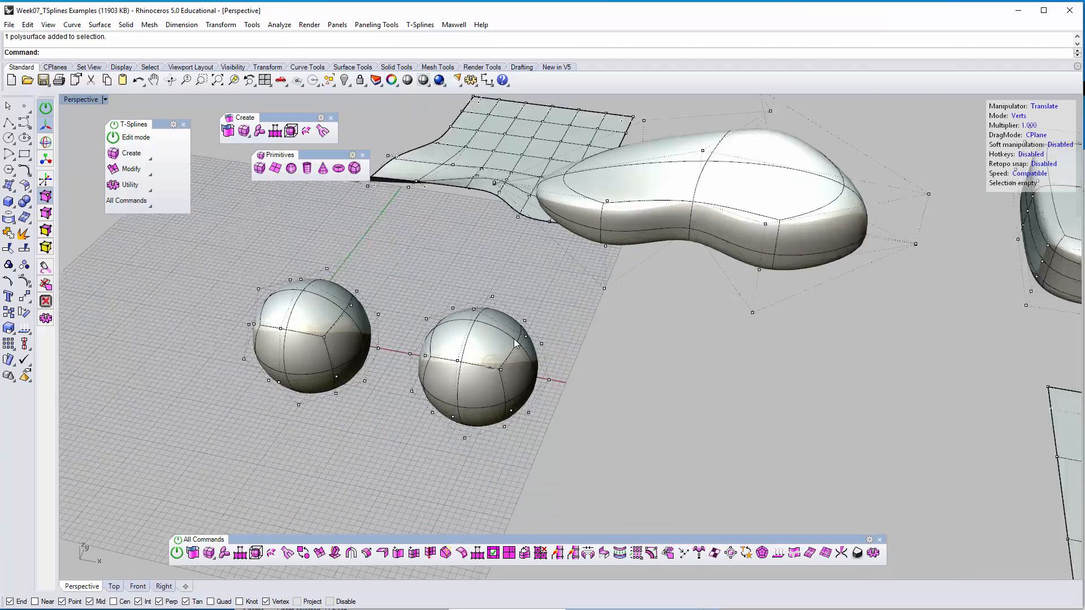
pyautogui.click(497, 377)
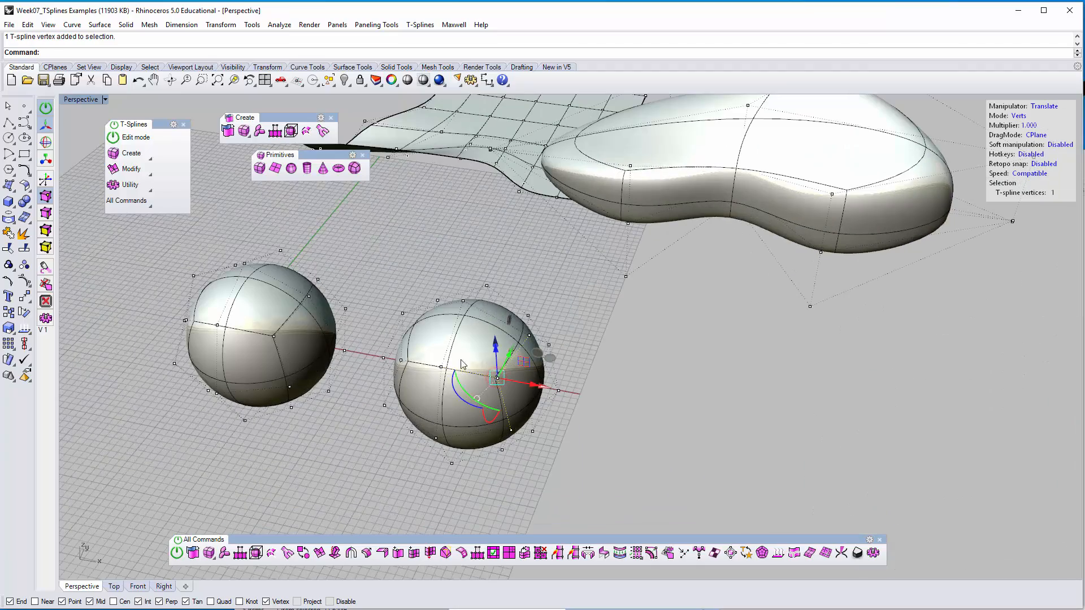
pyautogui.moveTo(536, 409); pyautogui.dragTo(505, 417, button='right')
# Step: Set the DragMode to View and examine the vertex manipulator from several angles around the sphere
pyautogui.click(1034, 135)
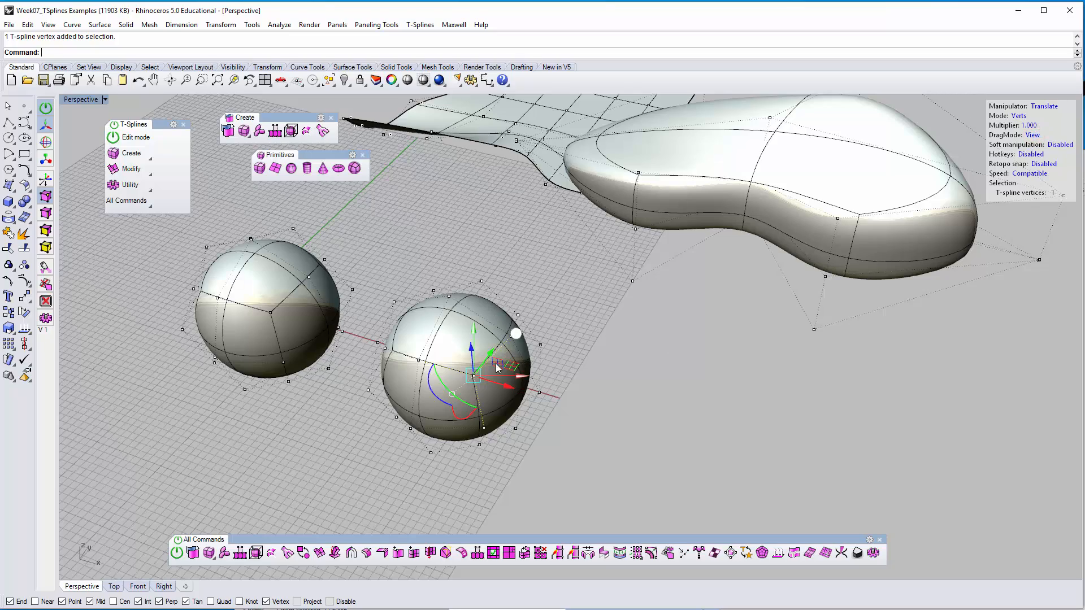
pyautogui.moveTo(551, 323); pyautogui.dragTo(490, 341, button='right')
pyautogui.moveTo(507, 226); pyautogui.dragTo(632, 240, button='right')
pyautogui.moveTo(404, 306); pyautogui.dragTo(671, 317, button='right')
pyautogui.keyDown('shift'); pyautogui.moveTo(760, 319); pyautogui.dragTo(706, 344, button='right'); pyautogui.keyUp('shift')
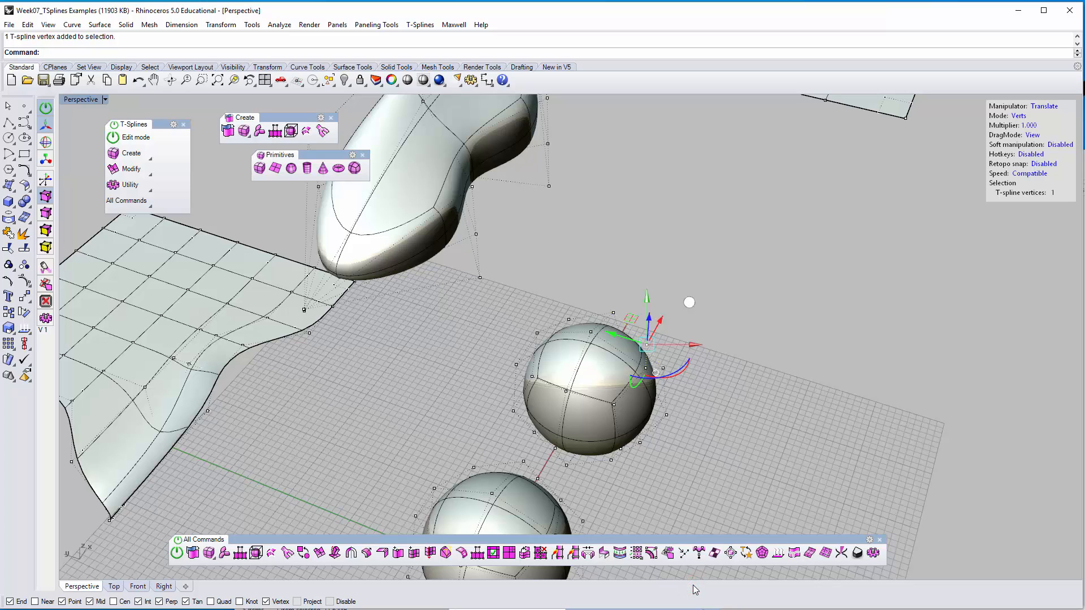
# Step: Turn Rhino's Gumball off and re-enter T-Splines edit mode
pyautogui.click(449, 402)
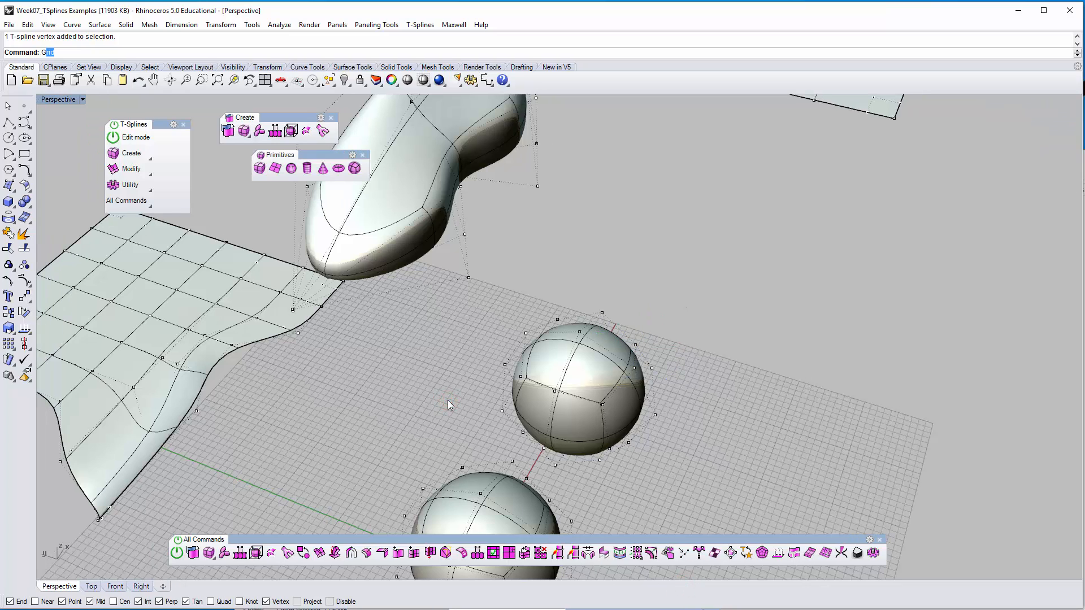
pyautogui.press('Return')
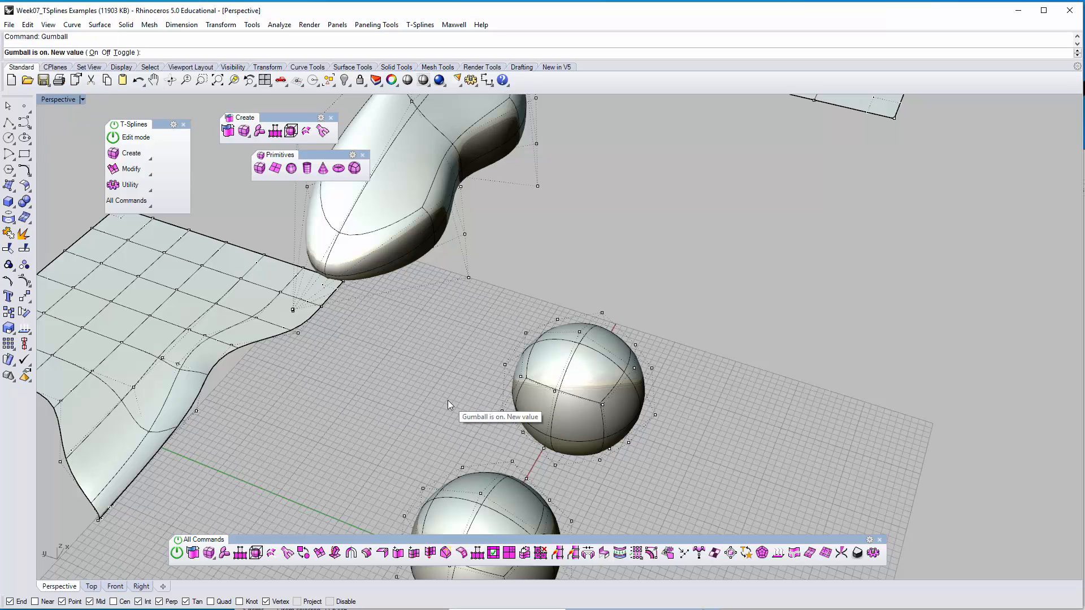
pyautogui.click(106, 52)
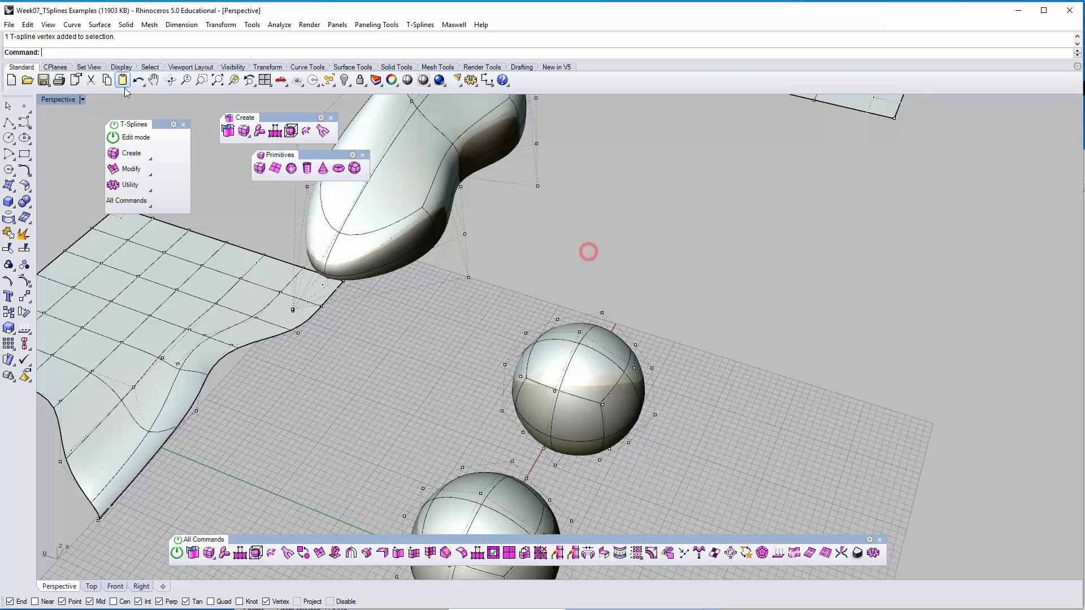
pyautogui.click(136, 138)
# Step: Select an upper vertex on the same sphere and set the DragMode to View for its manipulator
pyautogui.moveTo(801, 266); pyautogui.dragTo(651, 290, button='right')
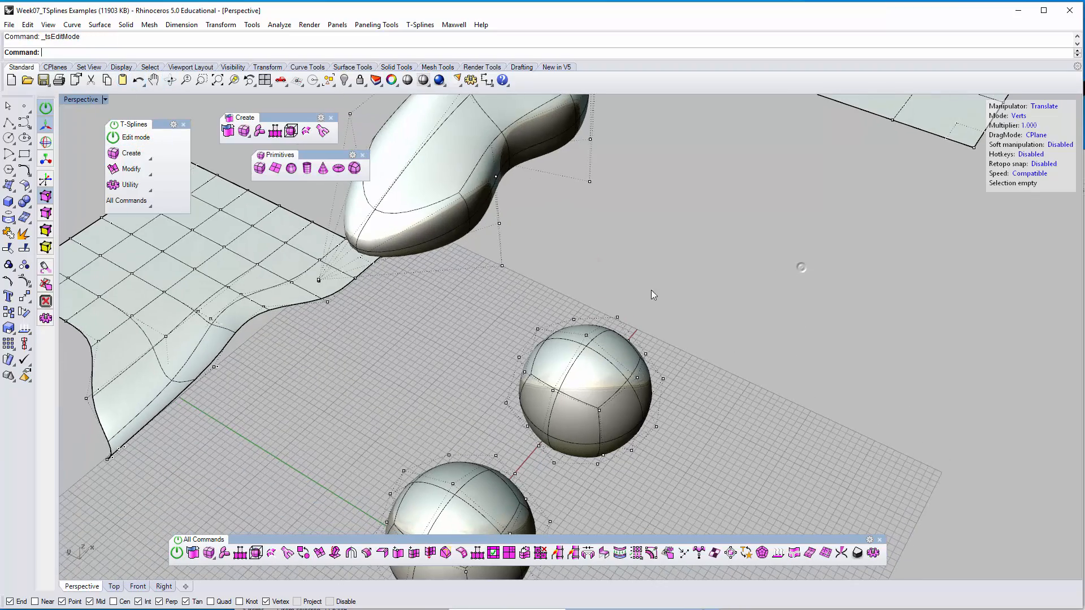
pyautogui.click(617, 318)
pyautogui.moveTo(731, 338); pyautogui.dragTo(909, 235, button='right')
pyautogui.click(1039, 135)
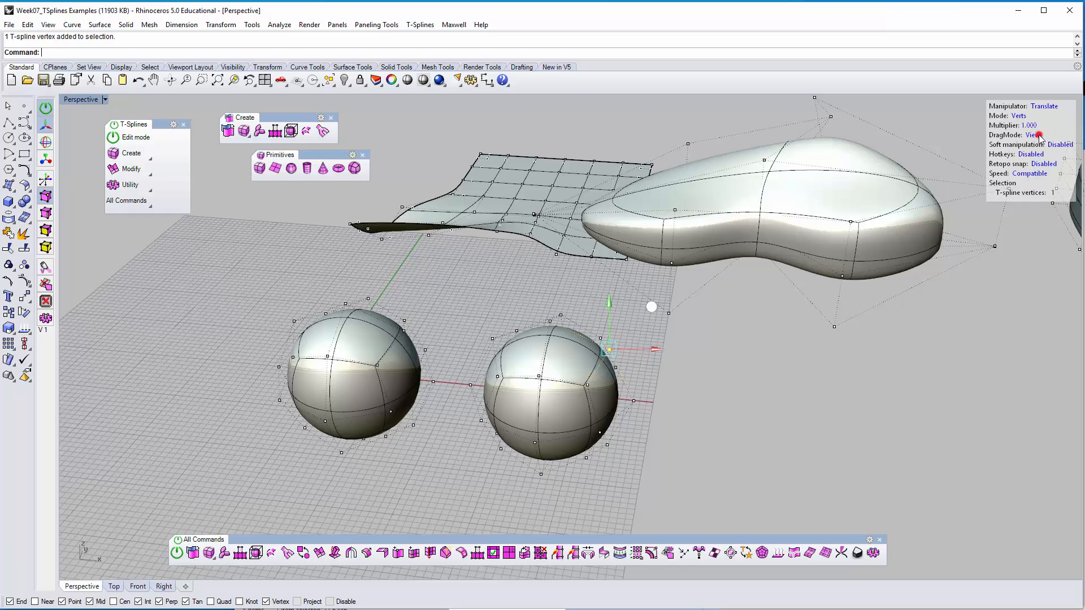
pyautogui.moveTo(695, 339); pyautogui.dragTo(606, 287, button='right')
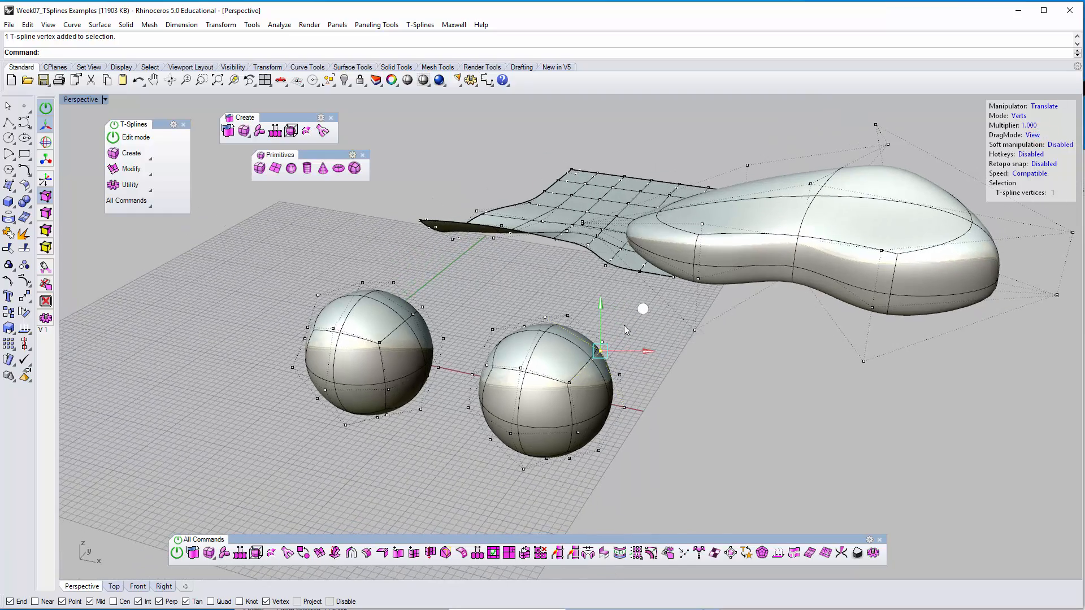
# Step: Reshape the sphere by moving its selected upper vertex along the View manipulator's horizontal axis from several viewing angles
pyautogui.moveTo(624, 326); pyautogui.dragTo(667, 333, button='right')
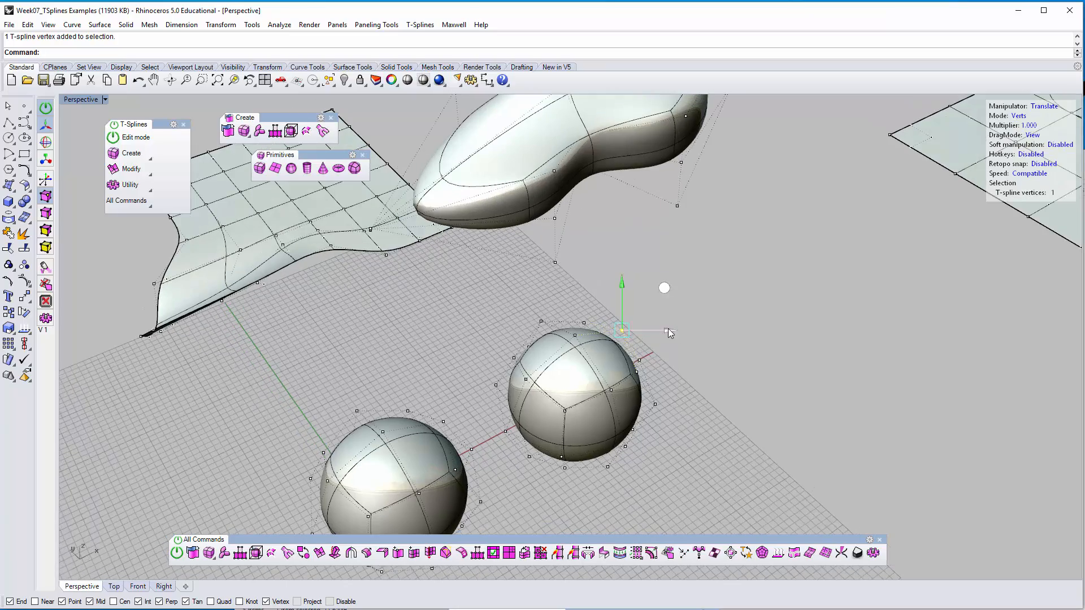
pyautogui.moveTo(666, 329); pyautogui.dragTo(699, 331)
pyautogui.moveTo(746, 378); pyautogui.dragTo(567, 415, button='right')
pyautogui.moveTo(586, 443); pyautogui.dragTo(643, 444)
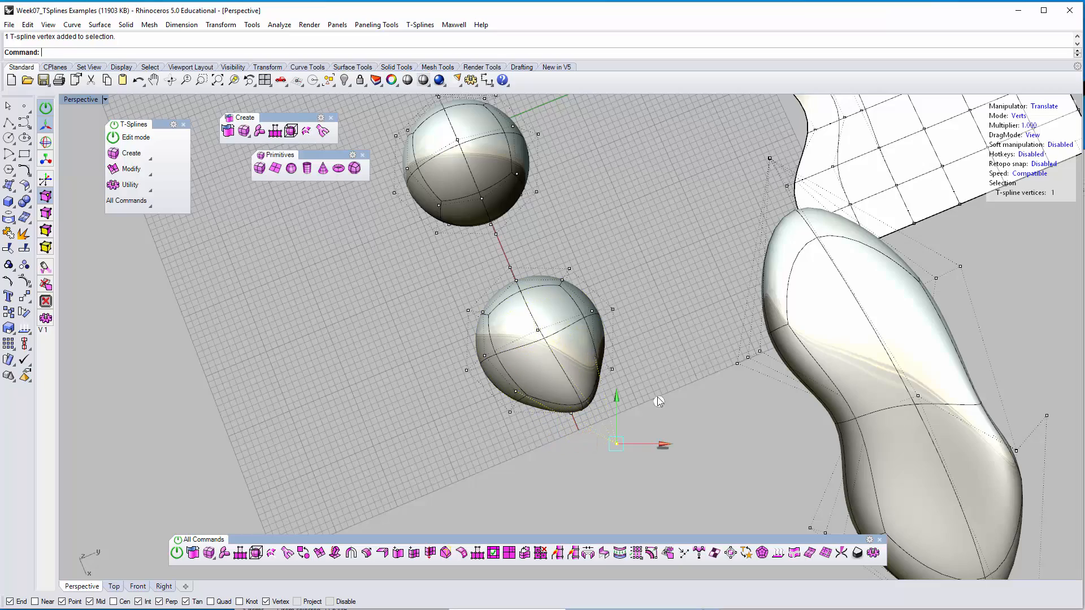
pyautogui.moveTo(649, 433); pyautogui.dragTo(502, 434, button='right')
pyautogui.moveTo(510, 424); pyautogui.dragTo(533, 424)
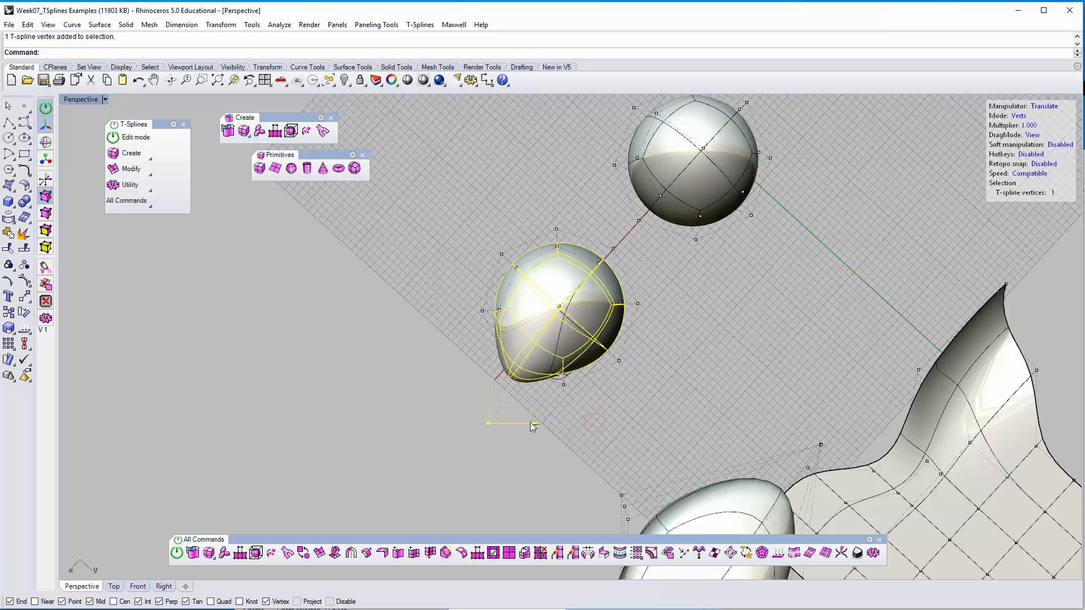
pyautogui.moveTo(431, 370); pyautogui.dragTo(703, 316, button='right')
# Step: Set the DragMode to UVN and select a side vertex on the undeformed sphere
pyautogui.click(1036, 137)
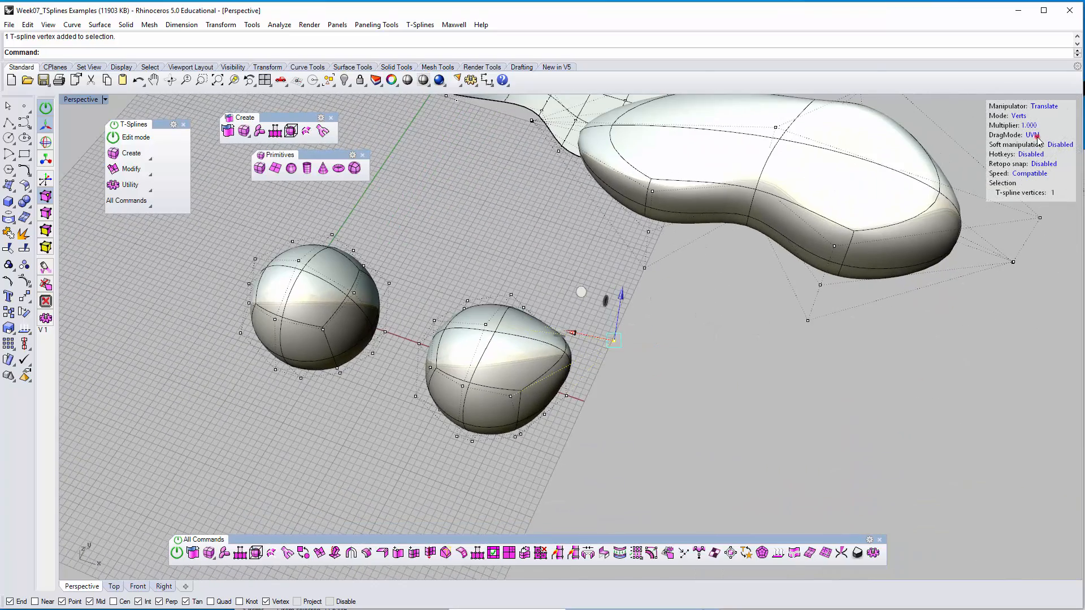
pyautogui.click(685, 341)
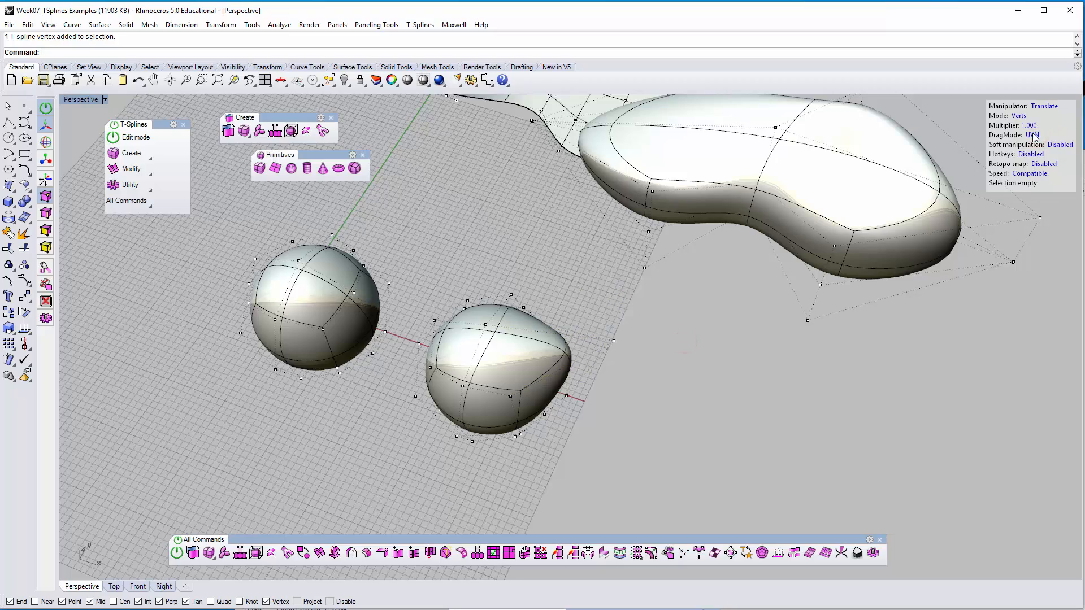
pyautogui.moveTo(571, 311); pyautogui.dragTo(644, 249, button='right')
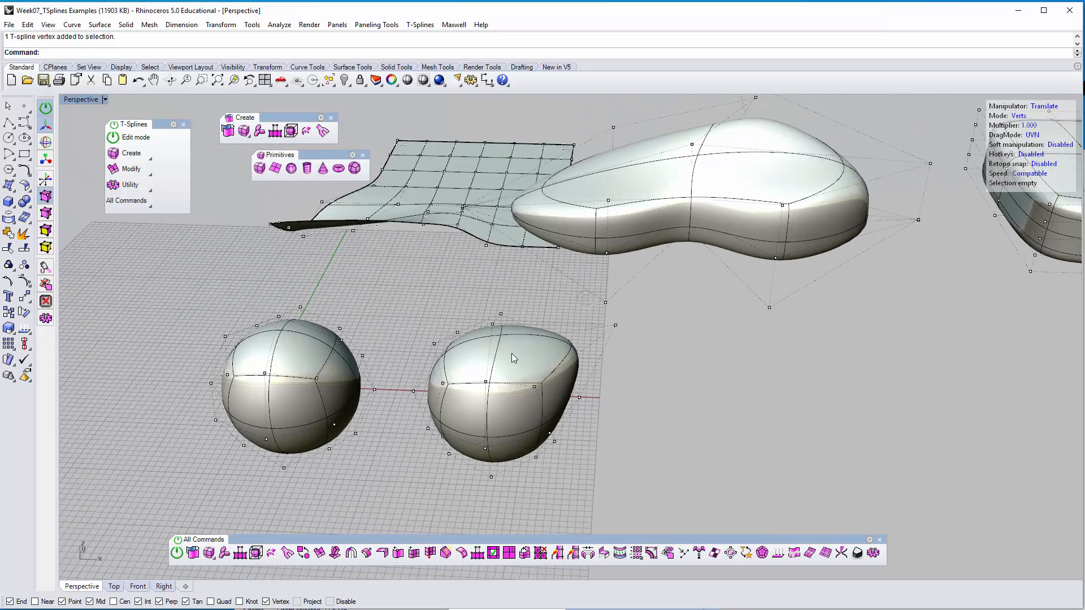
pyautogui.keyDown('shift'); pyautogui.moveTo(511, 352); pyautogui.dragTo(576, 266, button='right'); pyautogui.keyUp('shift')
pyautogui.keyDown('shift'); pyautogui.moveTo(447, 295); pyautogui.dragTo(605, 324, button='right'); pyautogui.keyUp('shift')
pyautogui.scroll(4, 432, 277)
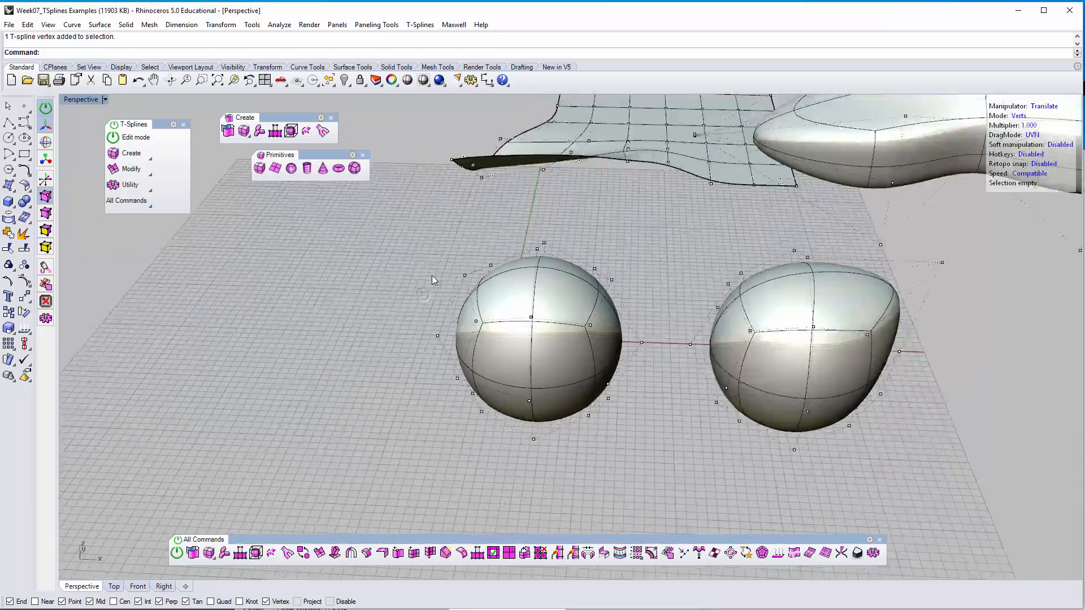
pyautogui.moveTo(531, 283); pyautogui.dragTo(486, 315, button='right')
pyautogui.click(472, 315)
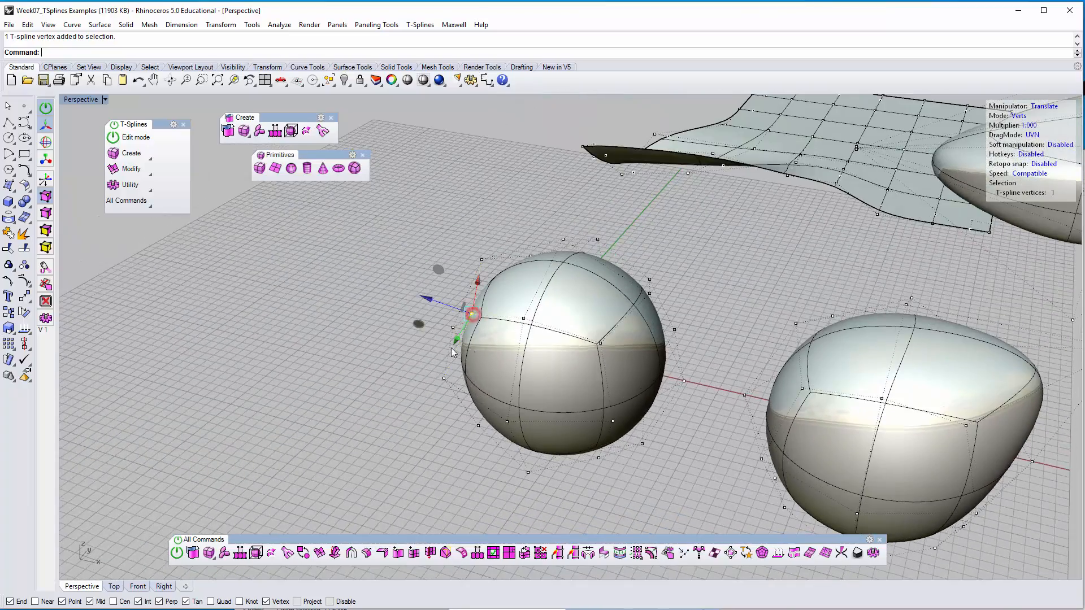
# Step: Select a vertex where the plane surface starts to bend and examine its UVN manipulator from the side
pyautogui.moveTo(384, 372); pyautogui.dragTo(679, 329, button='right')
pyautogui.moveTo(753, 401); pyautogui.dragTo(481, 243, button='right')
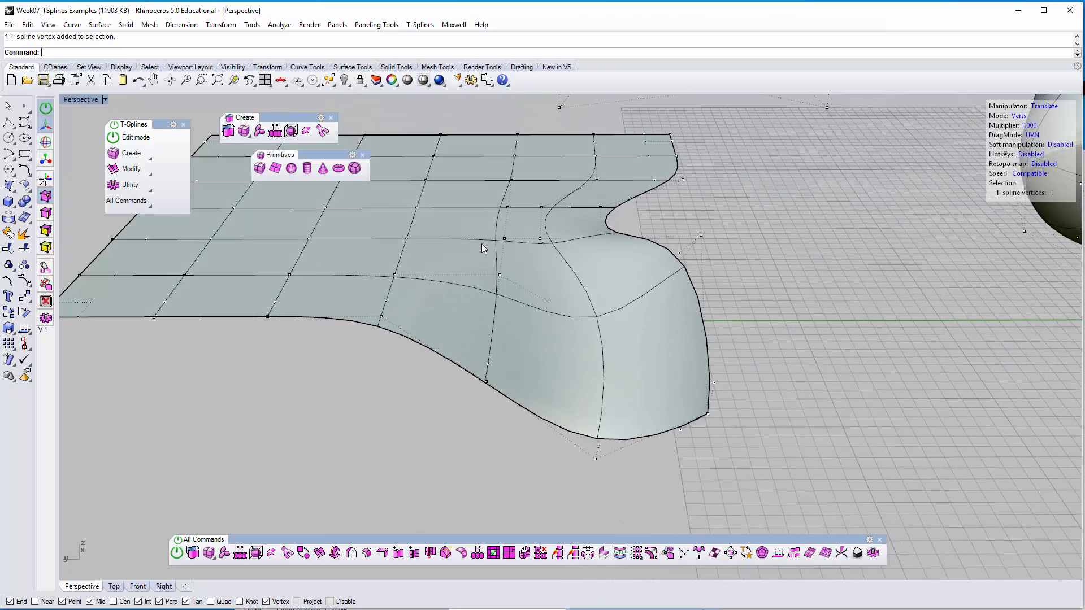
pyautogui.click(496, 269)
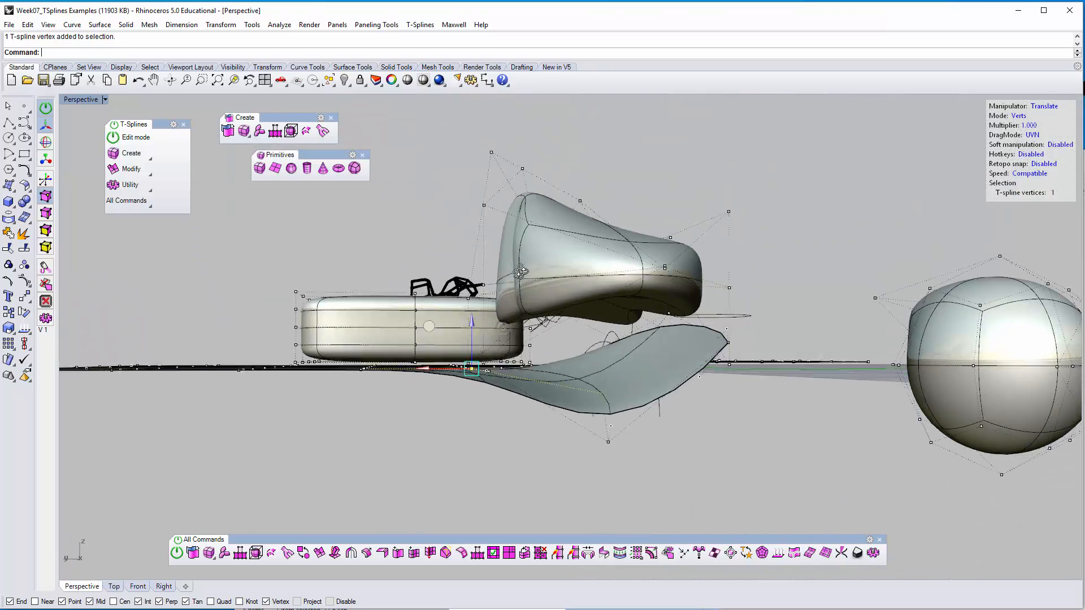
pyautogui.click(586, 319)
# Step: Select an upper rear vertex on the undeformed sphere, pull it well outward with the UVN manipulator, and clear the selection
pyautogui.moveTo(588, 337); pyautogui.dragTo(492, 390, button='right')
pyautogui.click(512, 399)
pyautogui.moveTo(460, 399); pyautogui.dragTo(456, 402, button='right')
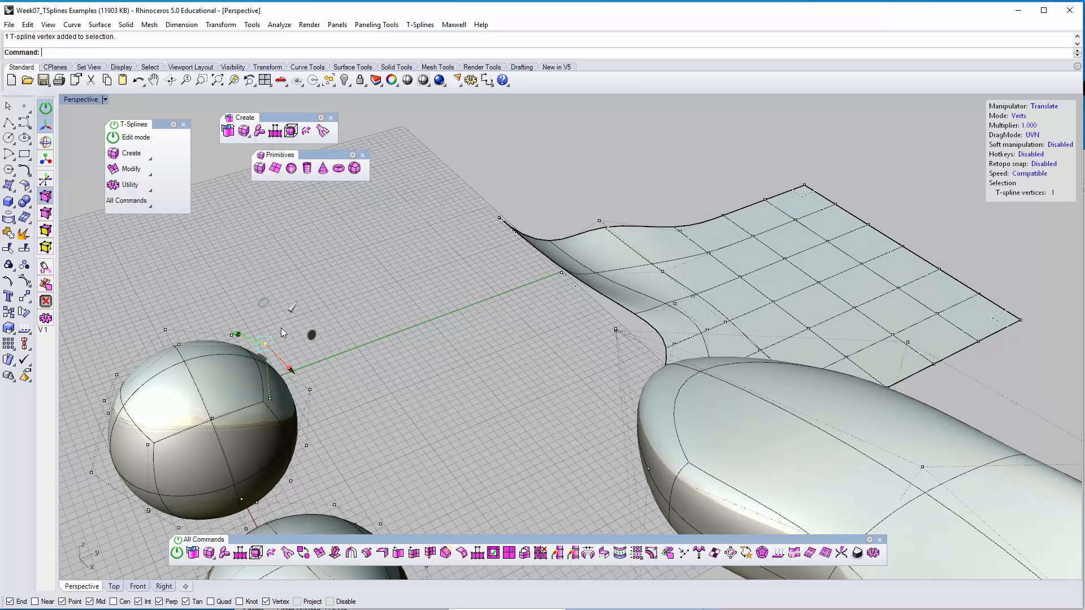
pyautogui.keyDown('shift'); pyautogui.moveTo(284, 320); pyautogui.dragTo(332, 304, button='right'); pyautogui.keyUp('shift')
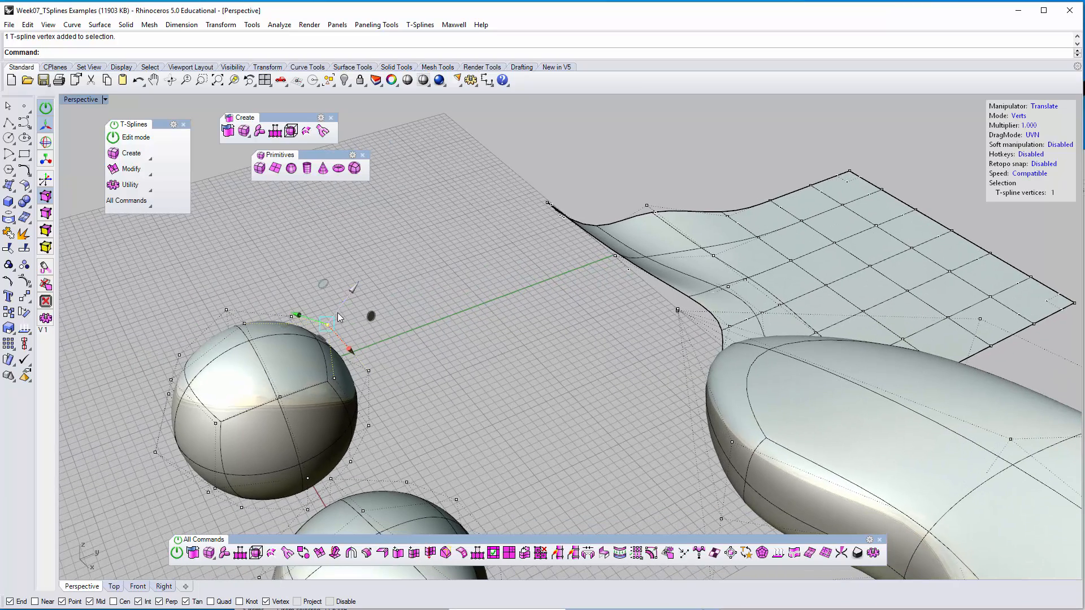
pyautogui.moveTo(337, 311); pyautogui.dragTo(433, 228)
pyautogui.keyDown('shift'); pyautogui.moveTo(422, 243); pyautogui.dragTo(444, 257, button='right'); pyautogui.keyUp('shift')
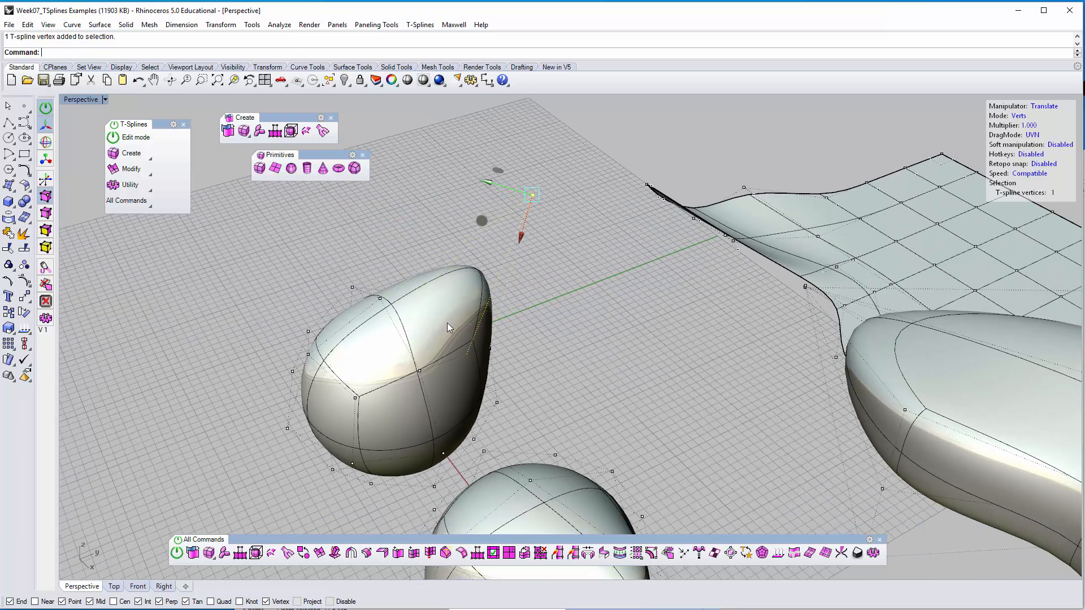
pyautogui.click(397, 237)
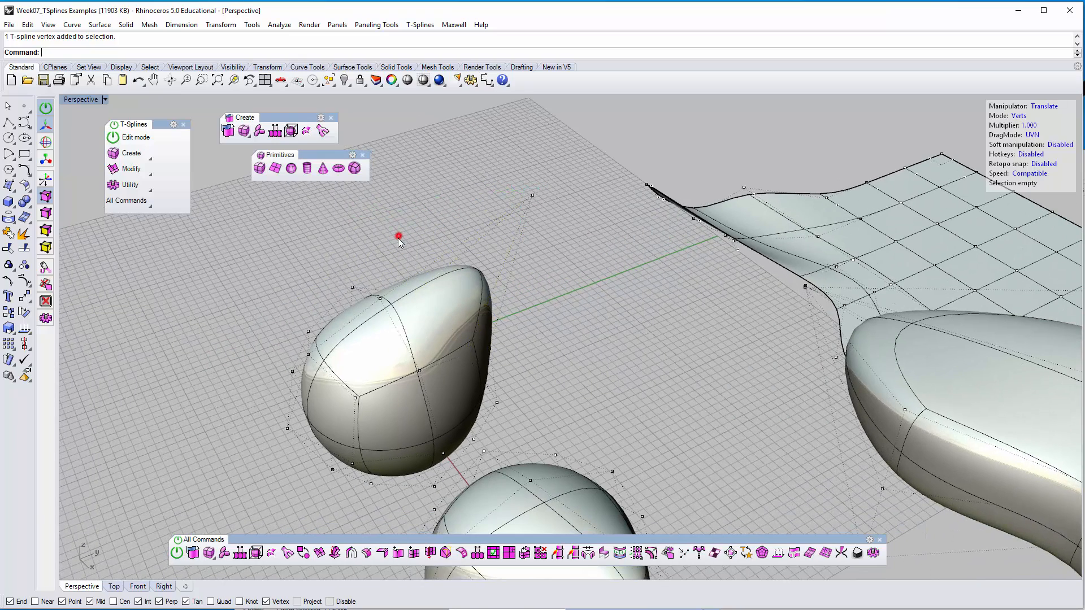
# Step: Pull two more side vertices of the same sphere outward with the UVN manipulator, one after the other
pyautogui.click(307, 355)
pyautogui.moveTo(274, 322); pyautogui.dragTo(219, 293)
pyautogui.click(288, 278)
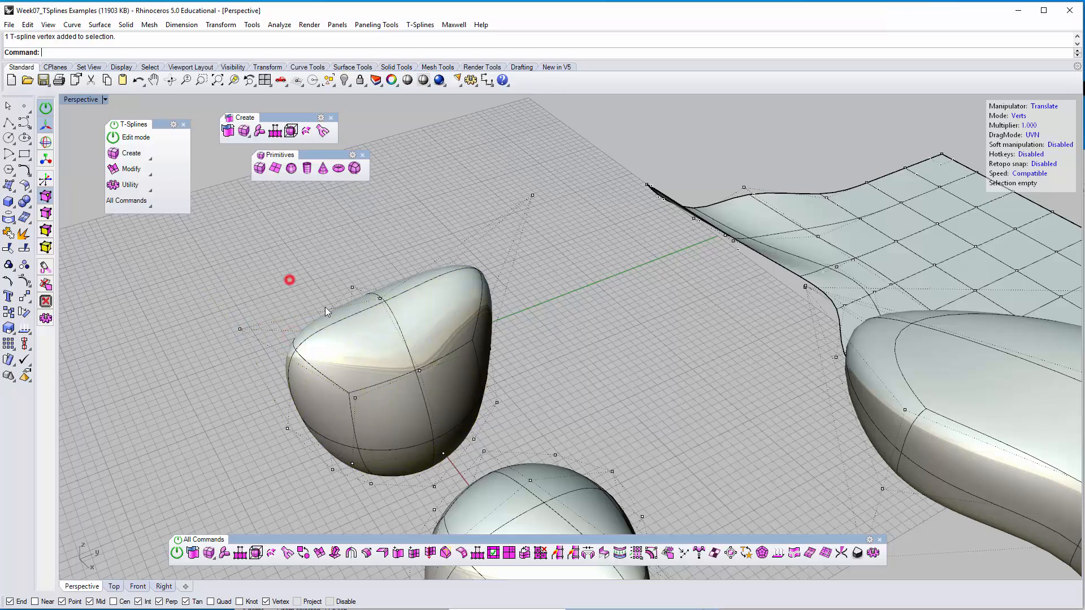
pyautogui.moveTo(325, 308); pyautogui.dragTo(399, 299, button='right')
pyautogui.keyDown('shift'); pyautogui.moveTo(488, 350); pyautogui.dragTo(542, 307, button='right'); pyautogui.keyUp('shift')
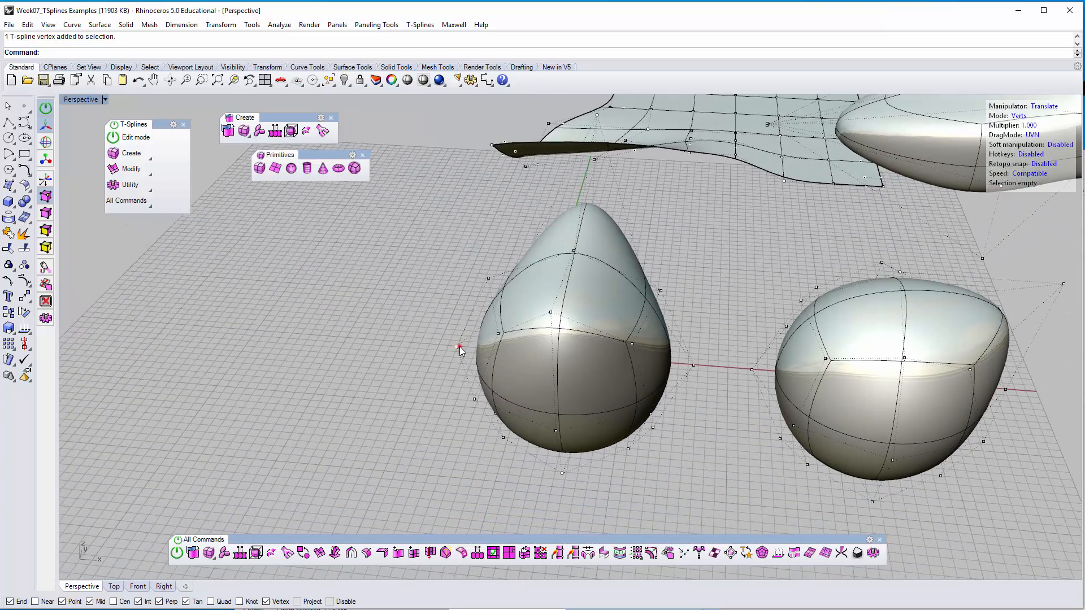
pyautogui.click(460, 346)
pyautogui.moveTo(439, 346); pyautogui.dragTo(316, 342)
pyautogui.click(424, 421)
# Step: Pull a lower side vertex of the same form far outward to create another pointed corner, and deselect it
pyautogui.moveTo(511, 361); pyautogui.dragTo(757, 347, button='right')
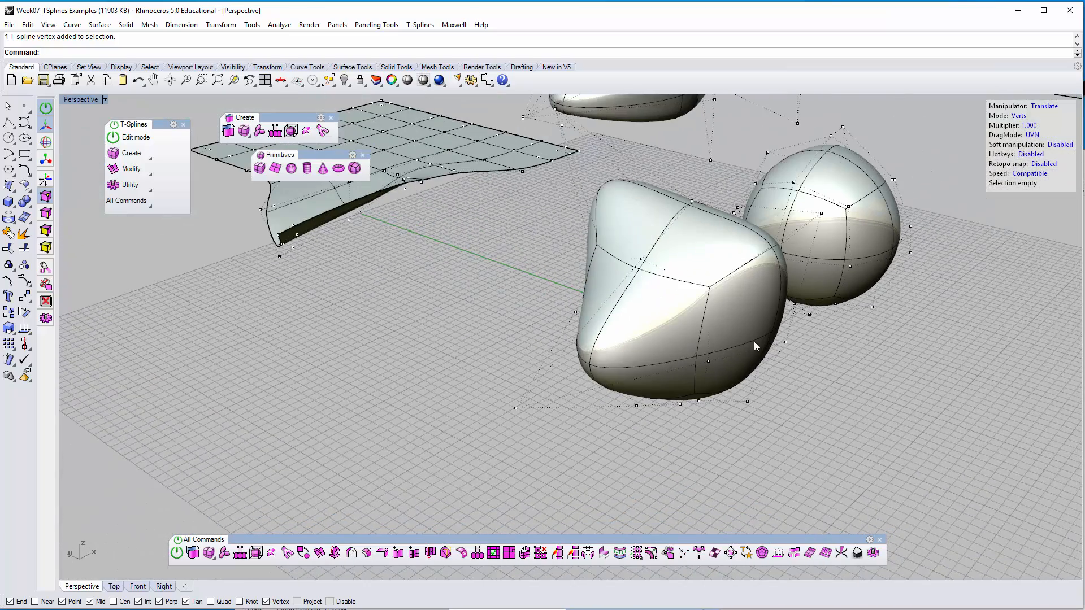
pyautogui.click(785, 345)
pyautogui.moveTo(786, 346); pyautogui.dragTo(1006, 465)
pyautogui.keyDown('shift'); pyautogui.moveTo(952, 406); pyautogui.dragTo(810, 383, button='right'); pyautogui.keyUp('shift')
pyautogui.click(874, 322)
pyautogui.moveTo(620, 371); pyautogui.dragTo(792, 503, button='right')
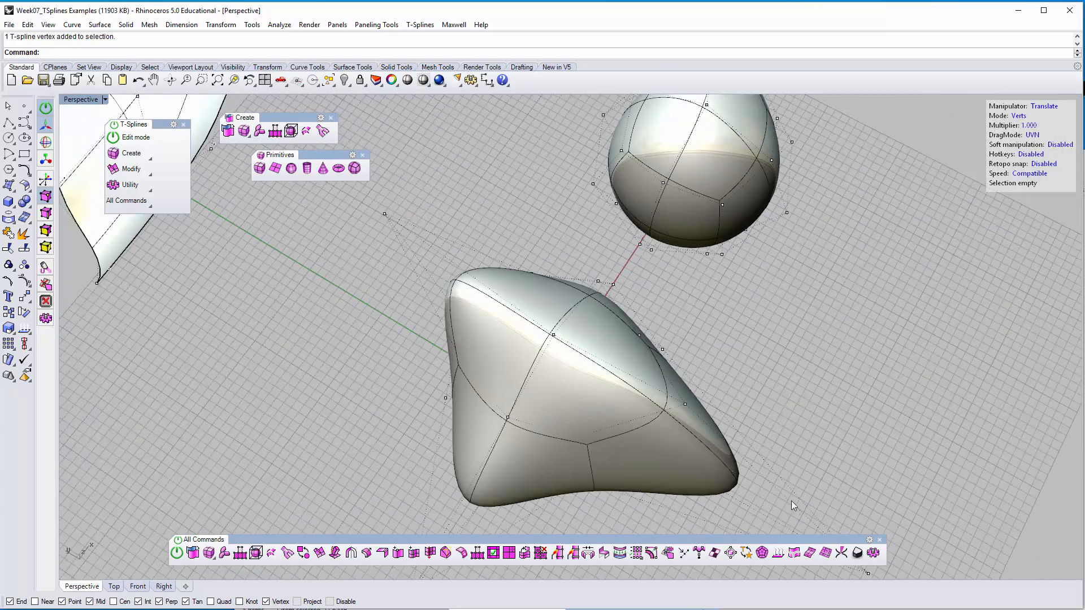
# Step: Pull the middle upper vertex on the long side of the rounded box outward to form a lip
pyautogui.moveTo(728, 211); pyautogui.dragTo(760, 308, button='right')
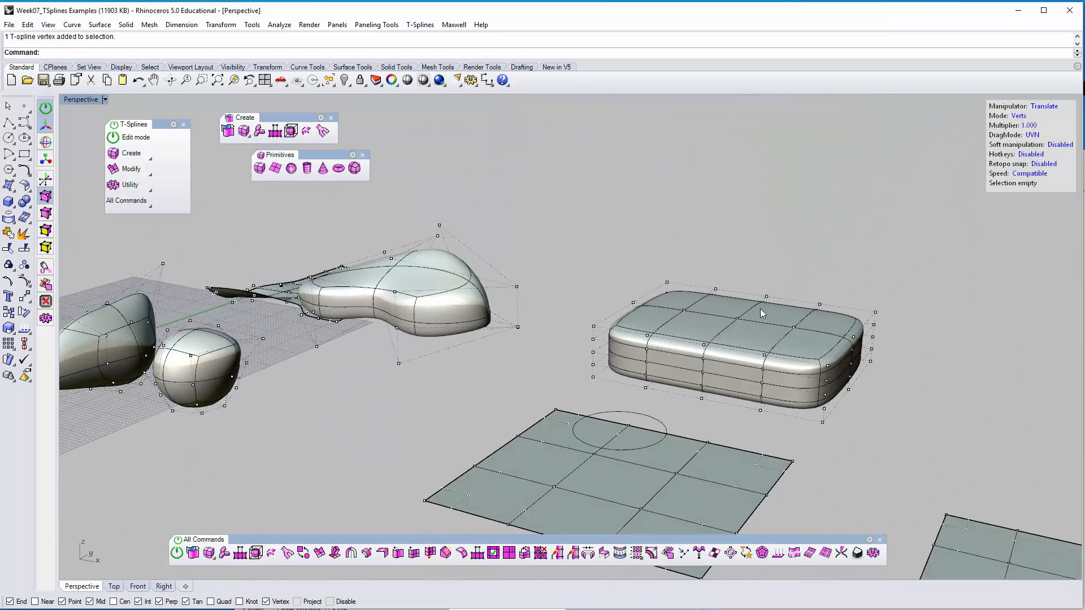
pyautogui.scroll(3, 761, 308)
pyautogui.click(719, 328)
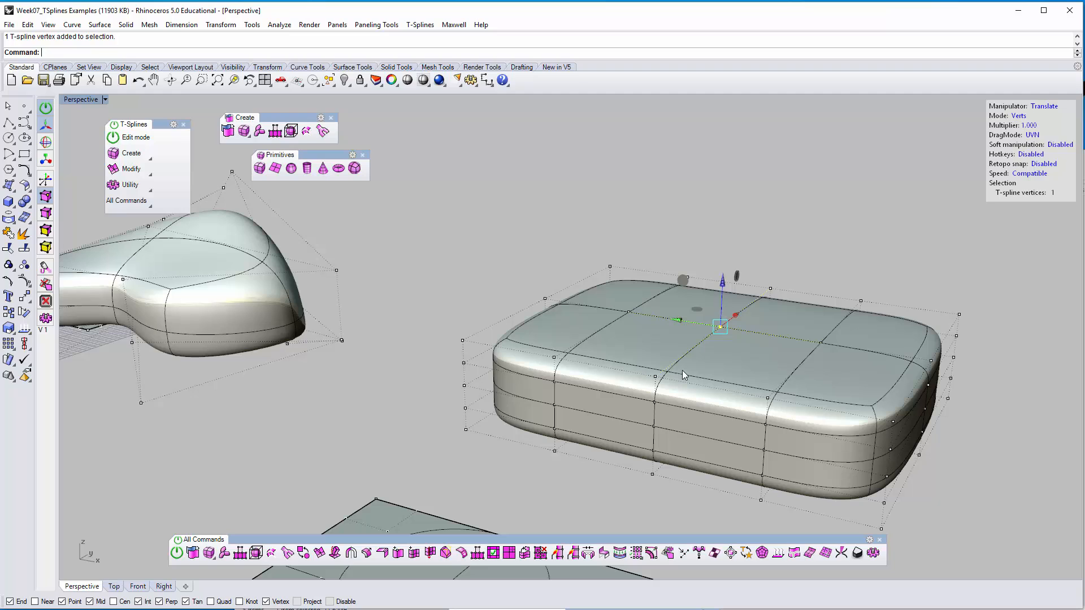
pyautogui.click(655, 377)
pyautogui.moveTo(682, 382); pyautogui.dragTo(624, 422, button='right')
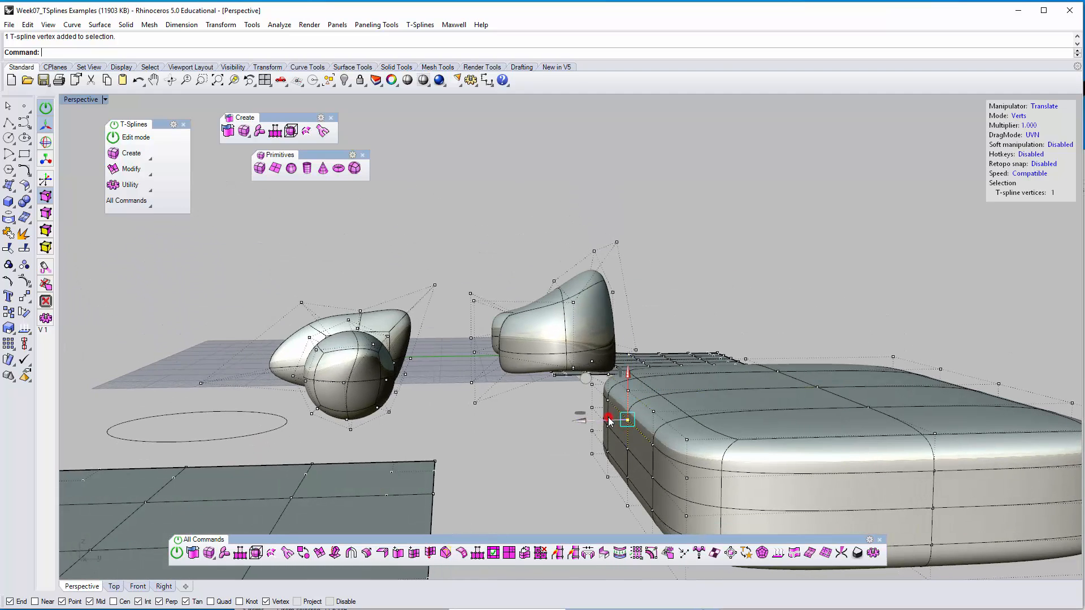
pyautogui.moveTo(609, 421); pyautogui.dragTo(521, 421)
pyautogui.moveTo(635, 317); pyautogui.dragTo(796, 397, button='right')
pyautogui.click(792, 415)
pyautogui.scroll(-4, 698, 266)
pyautogui.keyDown('shift'); pyautogui.moveTo(697, 274); pyautogui.dragTo(834, 266, button='right'); pyautogui.keyUp('shift')
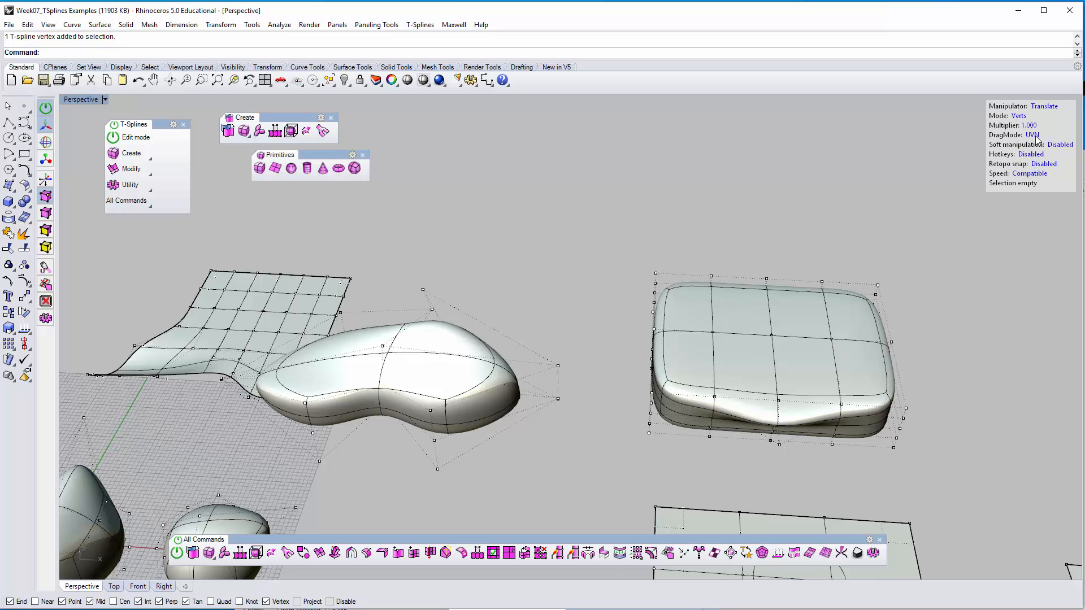
# Step: Switch the selection mode to Edges and move upper edges of the curved organic form with the UVN manipulator
pyautogui.click(1018, 115)
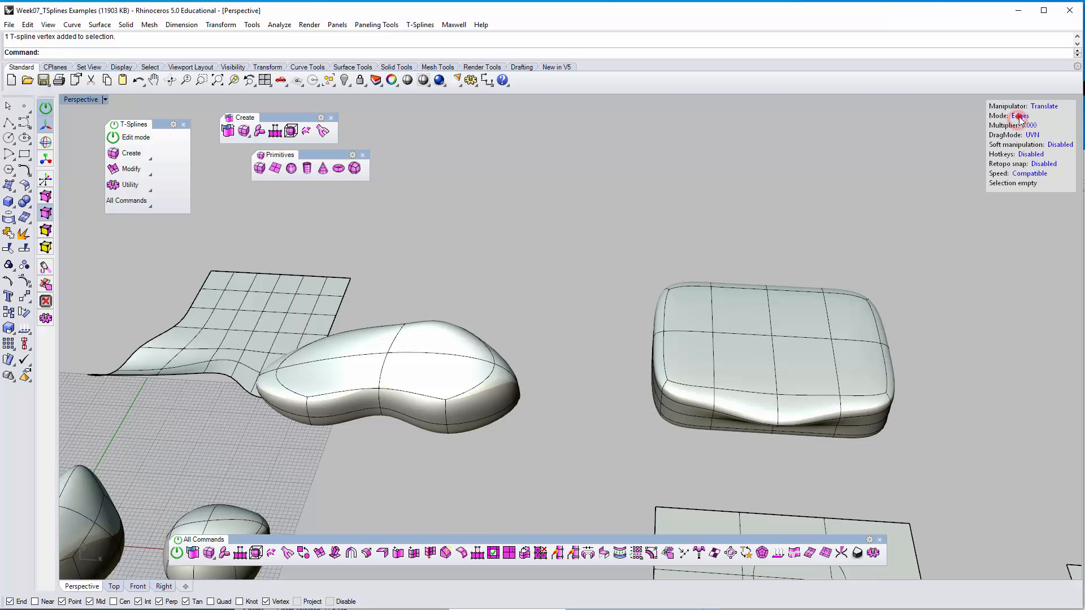
pyautogui.click(384, 370)
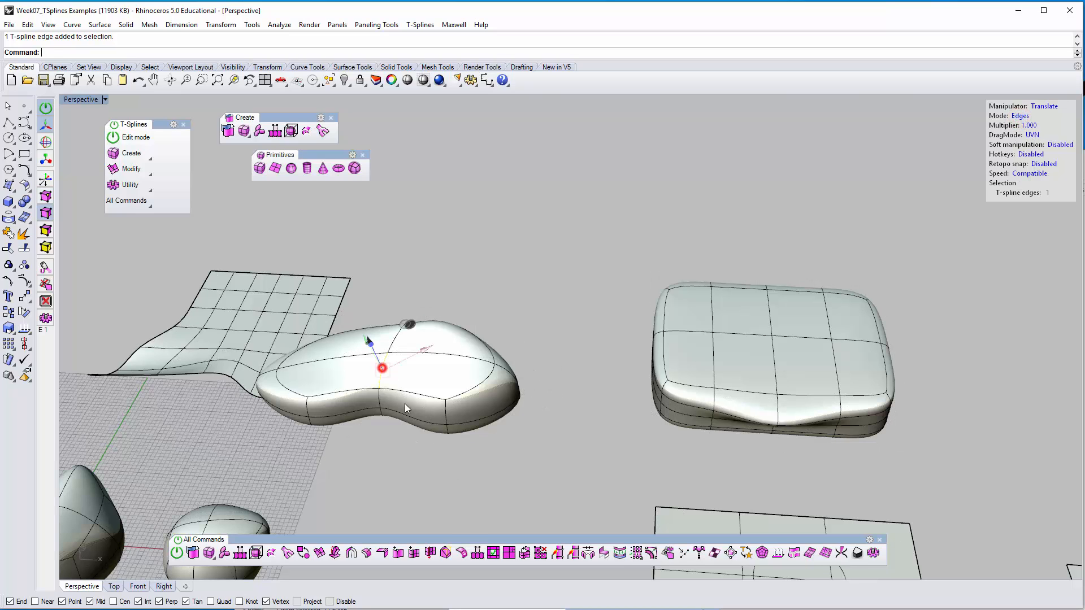
pyautogui.moveTo(384, 370); pyautogui.dragTo(602, 382, button='right')
pyautogui.moveTo(606, 404); pyautogui.dragTo(582, 358)
pyautogui.moveTo(592, 410); pyautogui.dragTo(599, 346, button='right')
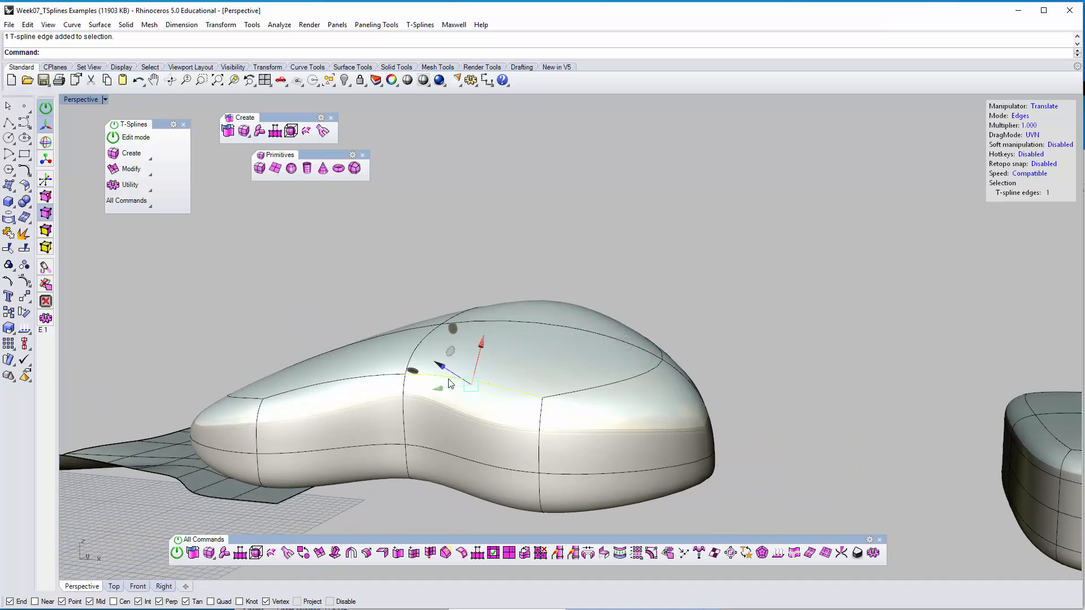
pyautogui.moveTo(456, 375); pyautogui.dragTo(413, 333)
# Step: Select the upper edge at the wide end of the organic form, pull it outward, and clear the selection
pyautogui.moveTo(587, 338); pyautogui.dragTo(639, 367, button='right')
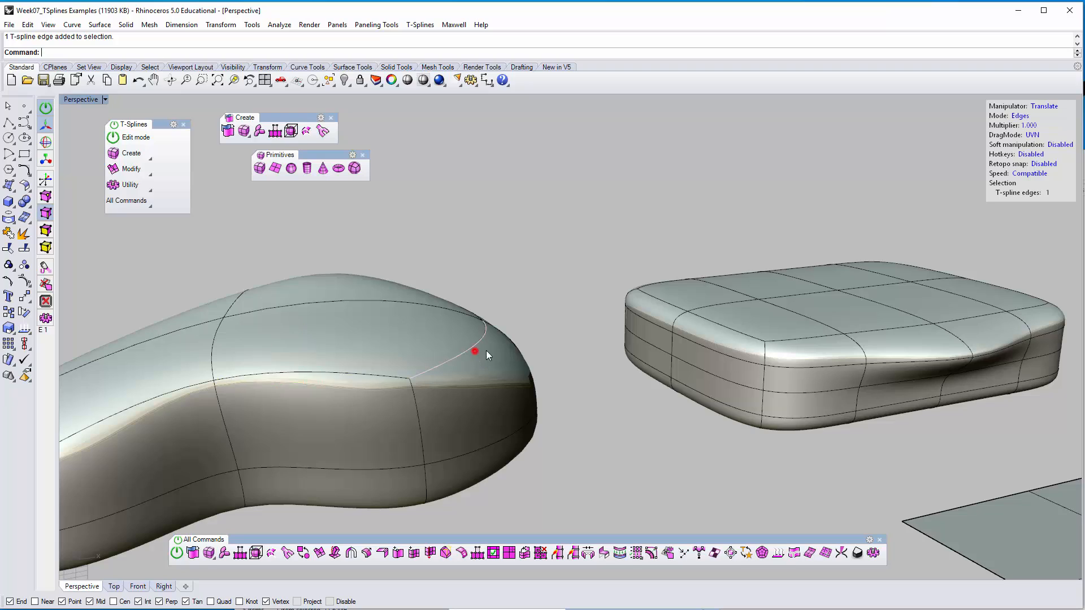
pyautogui.moveTo(486, 350); pyautogui.dragTo(439, 337, button='right')
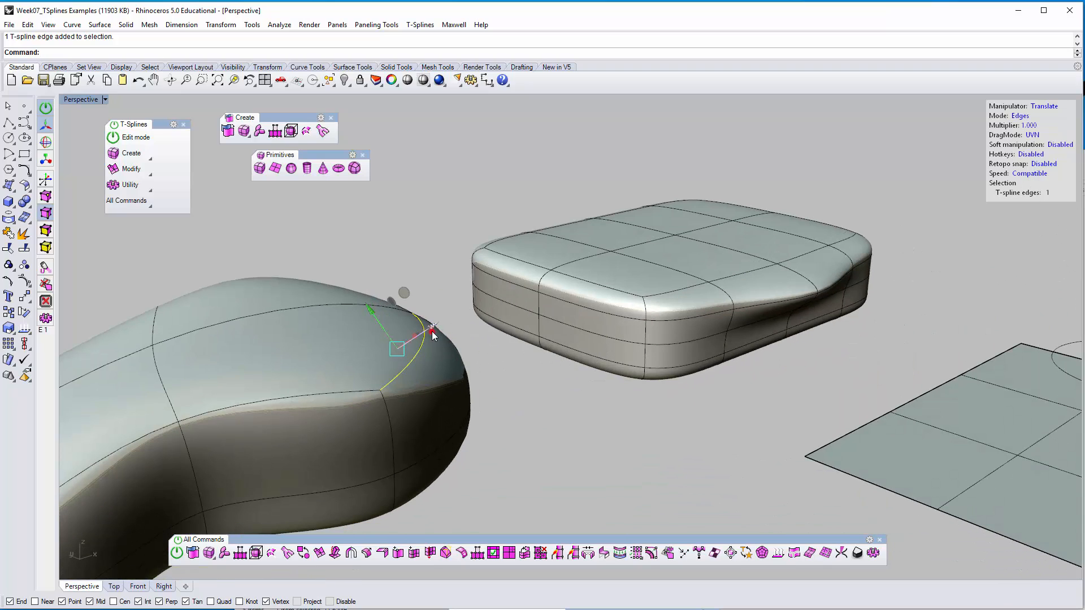
pyautogui.moveTo(433, 329); pyautogui.dragTo(473, 313)
pyautogui.click(511, 367)
# Step: Set the DragMode to World
pyautogui.moveTo(511, 367); pyautogui.dragTo(631, 355, button='right')
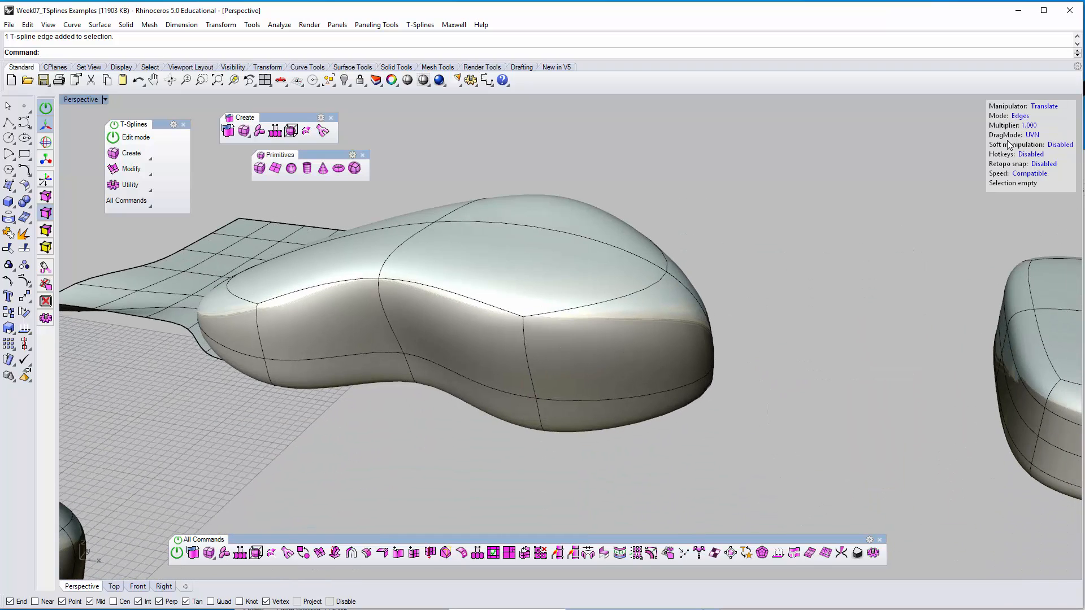
pyautogui.click(1031, 135)
pyautogui.moveTo(686, 270); pyautogui.dragTo(450, 297, button='right')
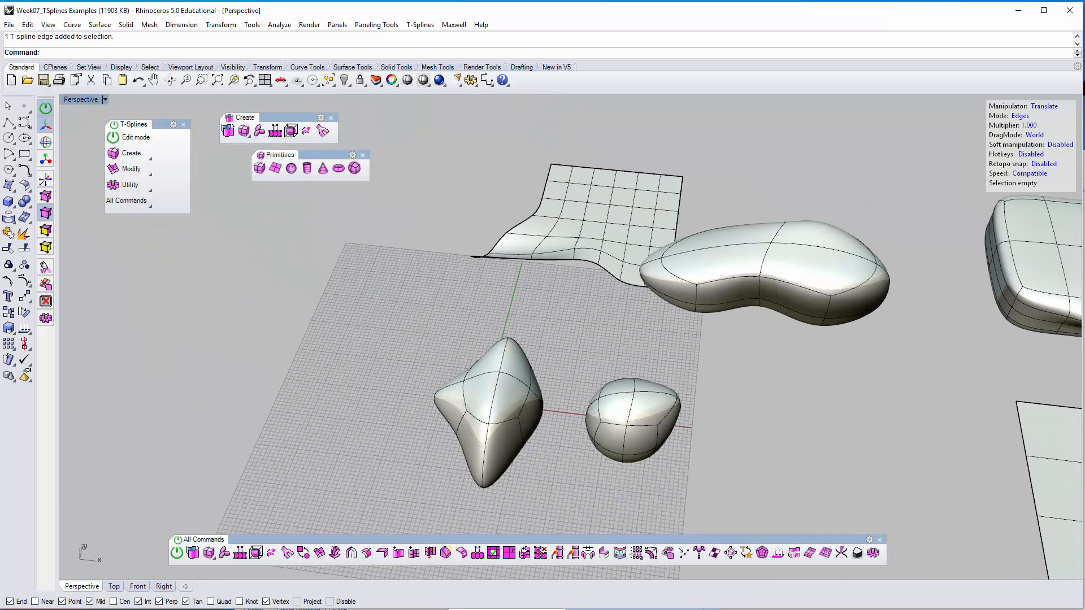
# Step: Set the T-Splines manipulator's drag mode to CPlane
pyautogui.click(1036, 136)
pyautogui.click(1036, 136)
pyautogui.moveTo(656, 364); pyautogui.dragTo(478, 365, button='right')
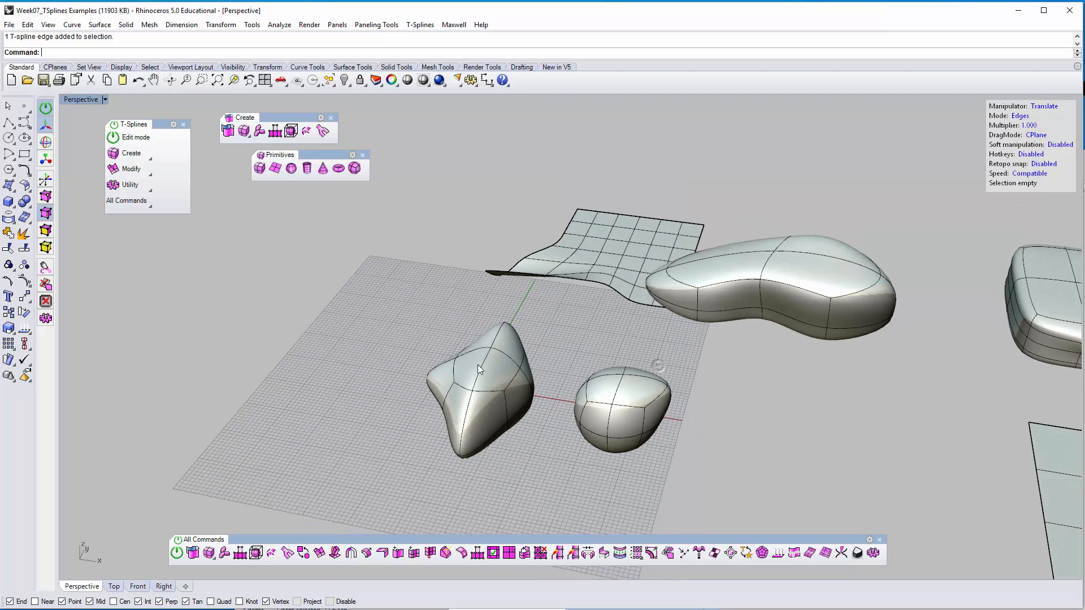
pyautogui.moveTo(541, 403); pyautogui.dragTo(608, 290, button='right')
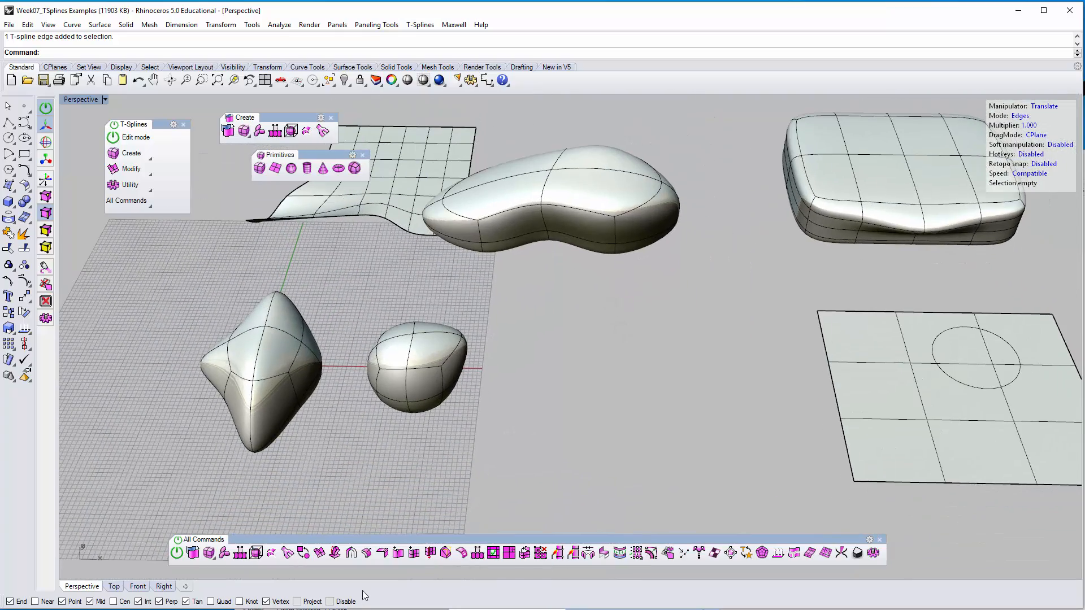
# Step: Review the common ts-prefixed commands on the T-Splines Basics course page in the browser and the matching T-Splines commands available in Rhinoceros
pyautogui.hotkey('alt', 'Tab')
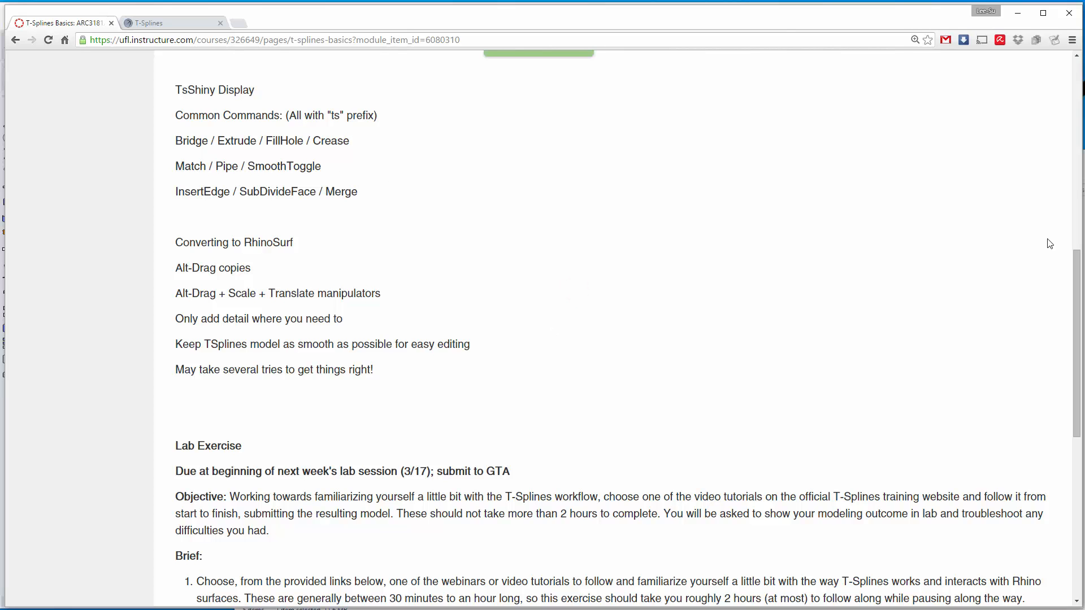
pyautogui.moveTo(1075, 280); pyautogui.dragTo(1078, 308)
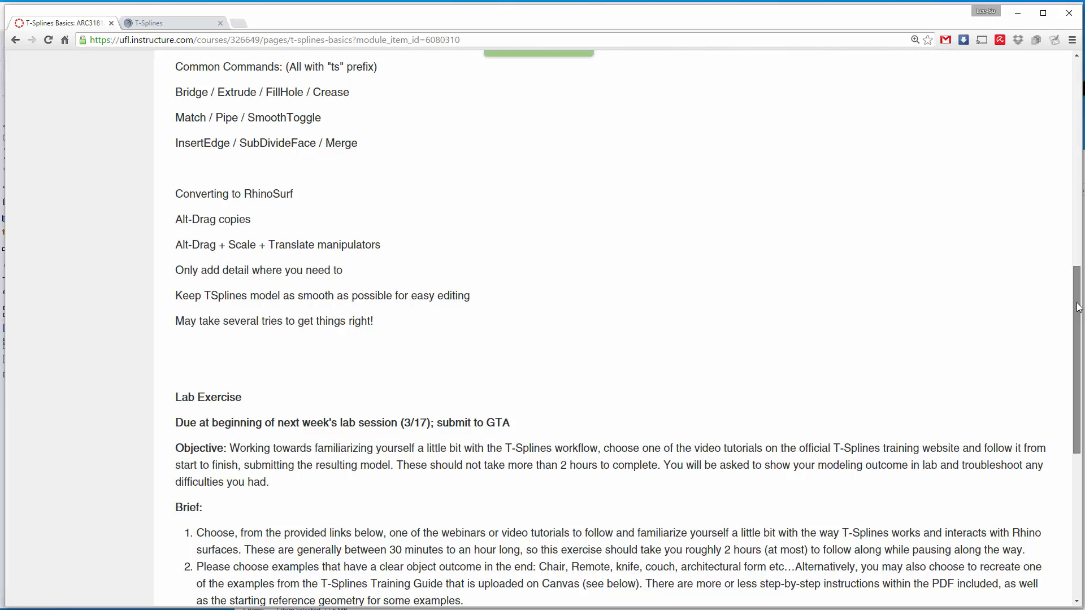
pyautogui.hotkey('alt', 'Tab')
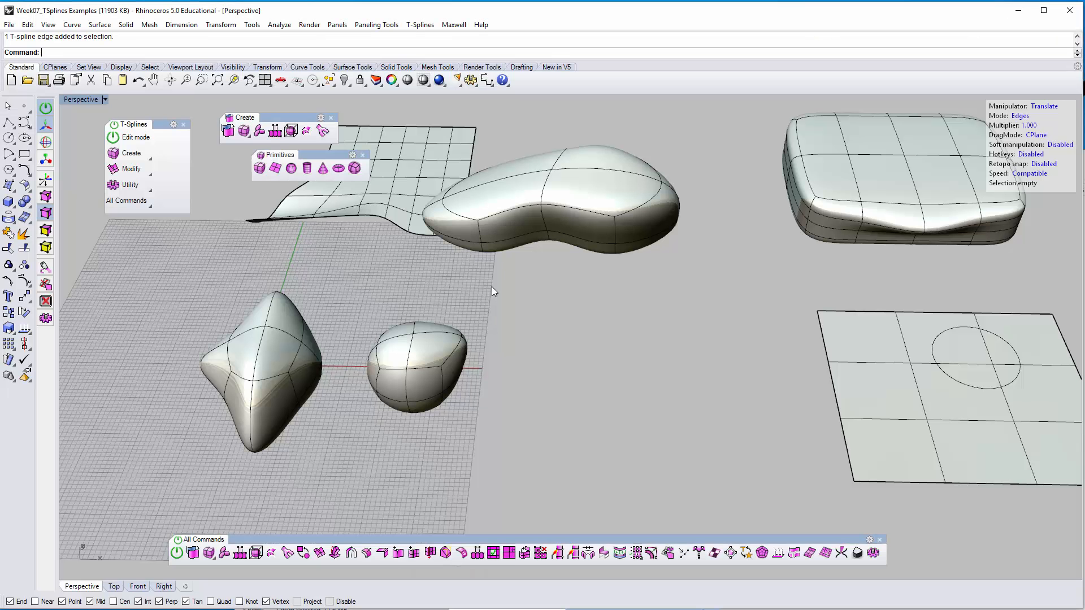
pyautogui.click(420, 25)
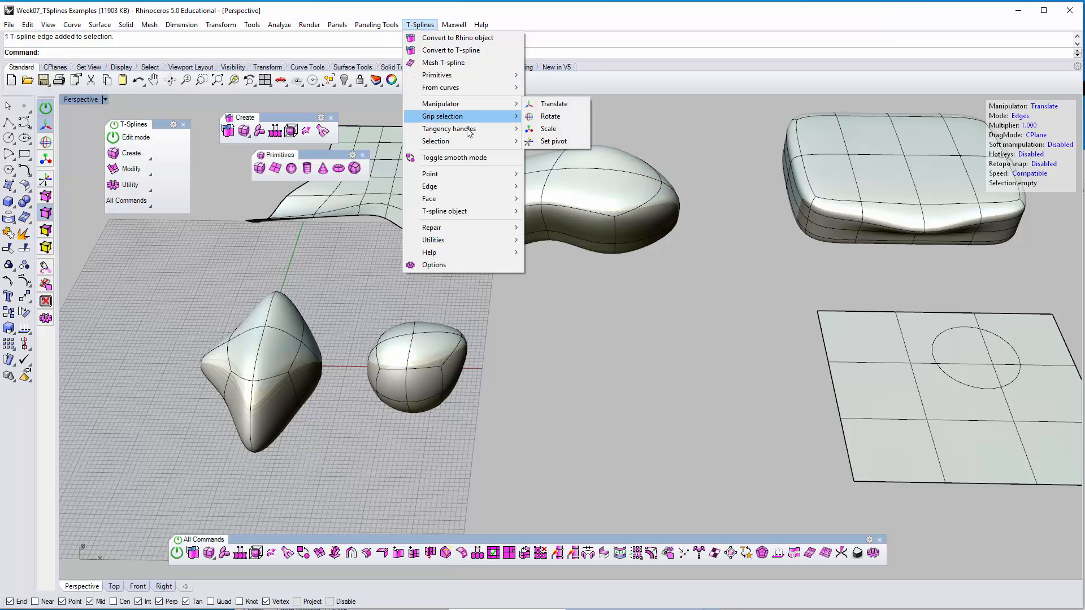
pyautogui.moveTo(473, 179)
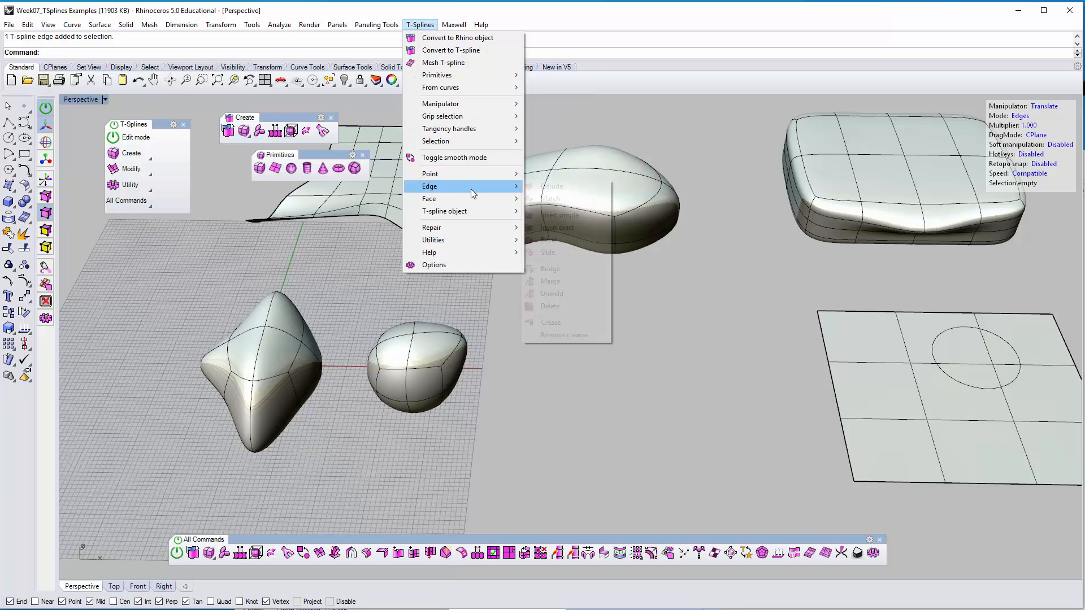
pyautogui.moveTo(471, 200)
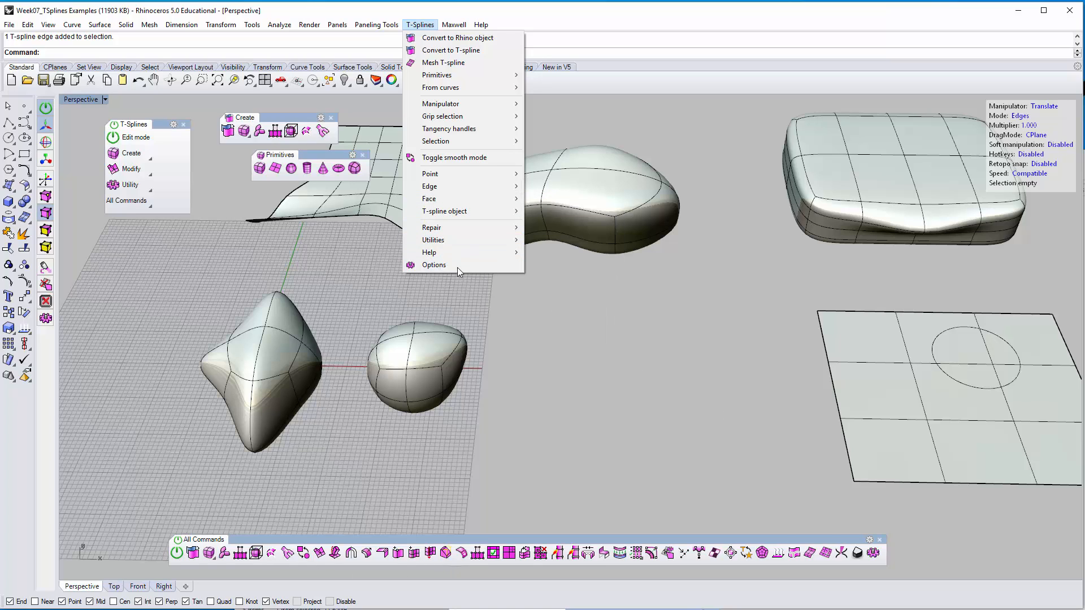
pyautogui.click(750, 368)
pyautogui.moveTo(494, 296); pyautogui.dragTo(528, 327, button='right')
pyautogui.moveTo(569, 464); pyautogui.dragTo(570, 464, button='right')
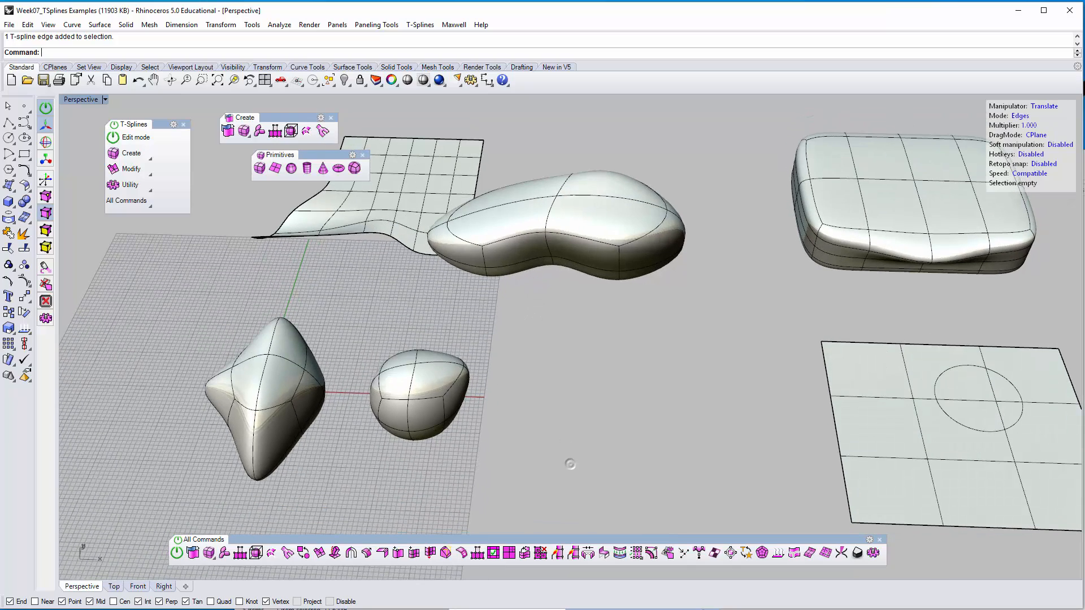
pyautogui.hotkey('alt', 'Tab')
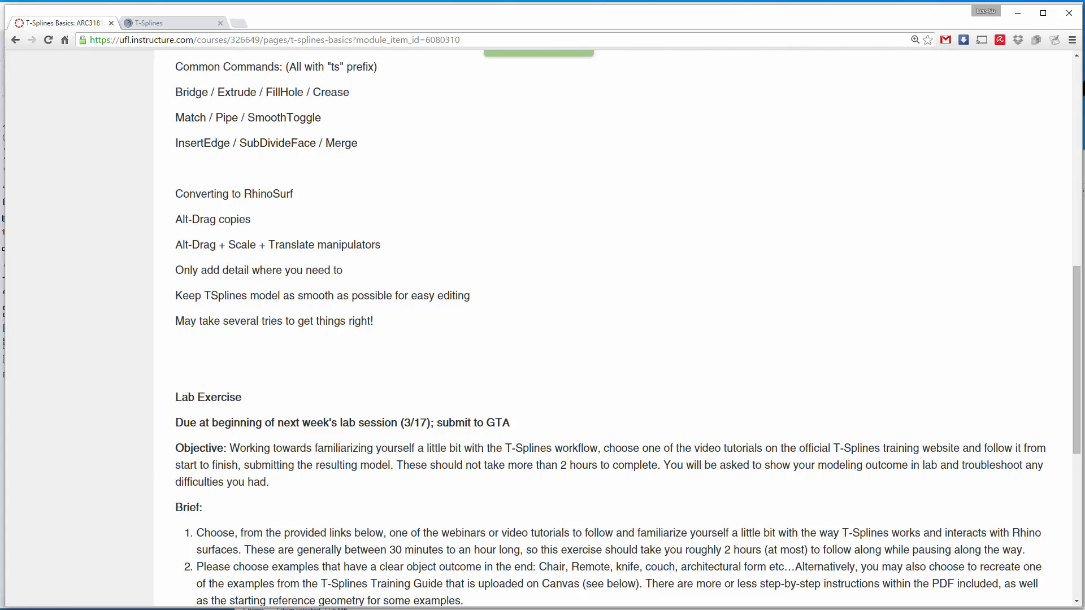
pyautogui.hotkey('alt', 'Tab')
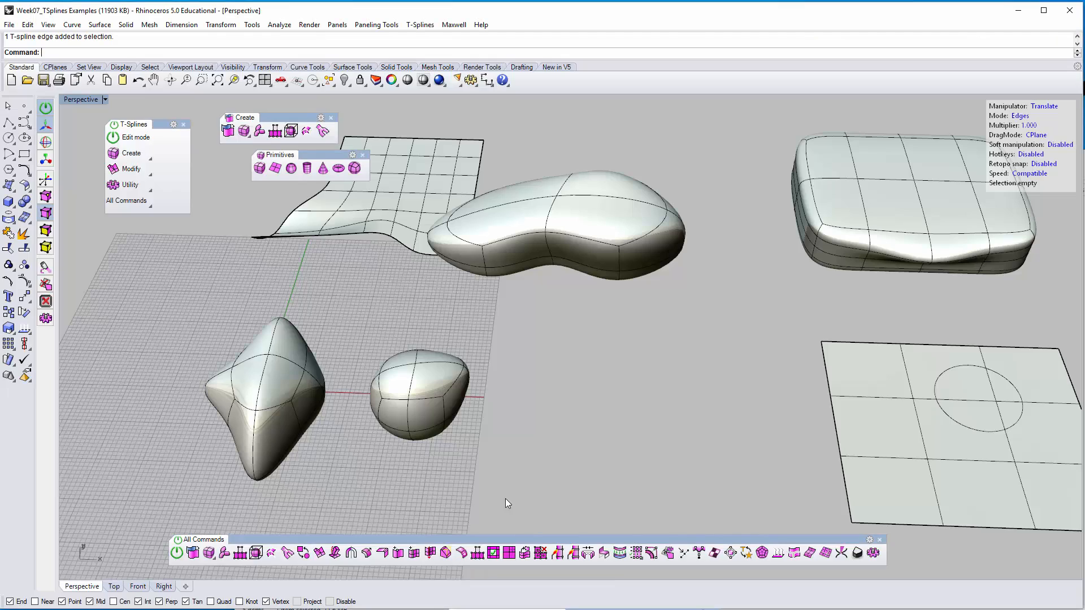
pyautogui.rightClick(541, 467)
pyautogui.moveTo(424, 451); pyautogui.dragTo(525, 394, button='right')
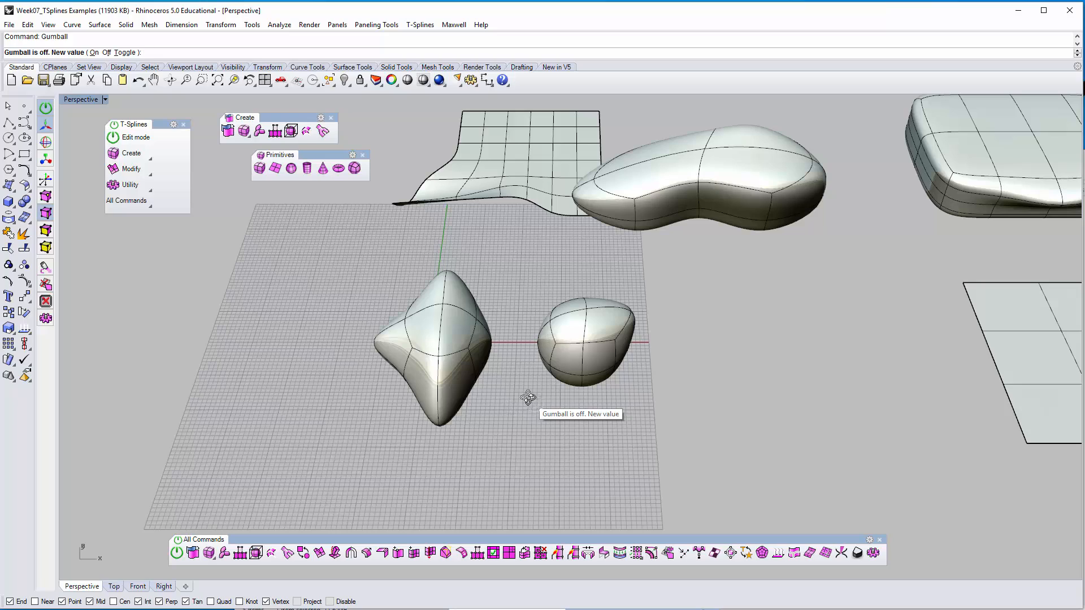
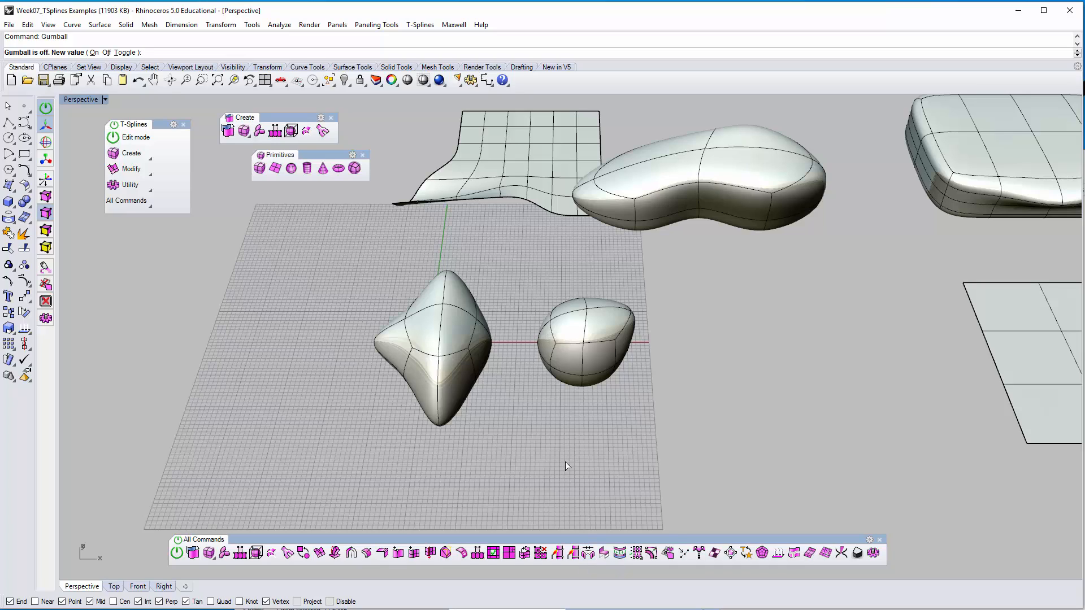
pyautogui.press('Escape')
pyautogui.write('ts')
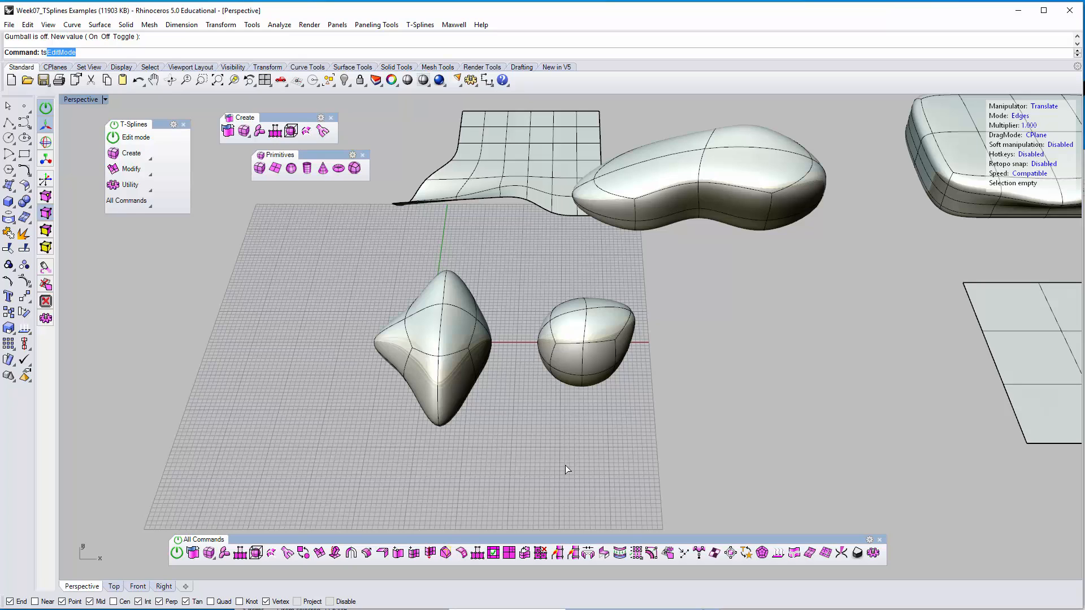
pyautogui.write('Br')
pyautogui.press('Return')
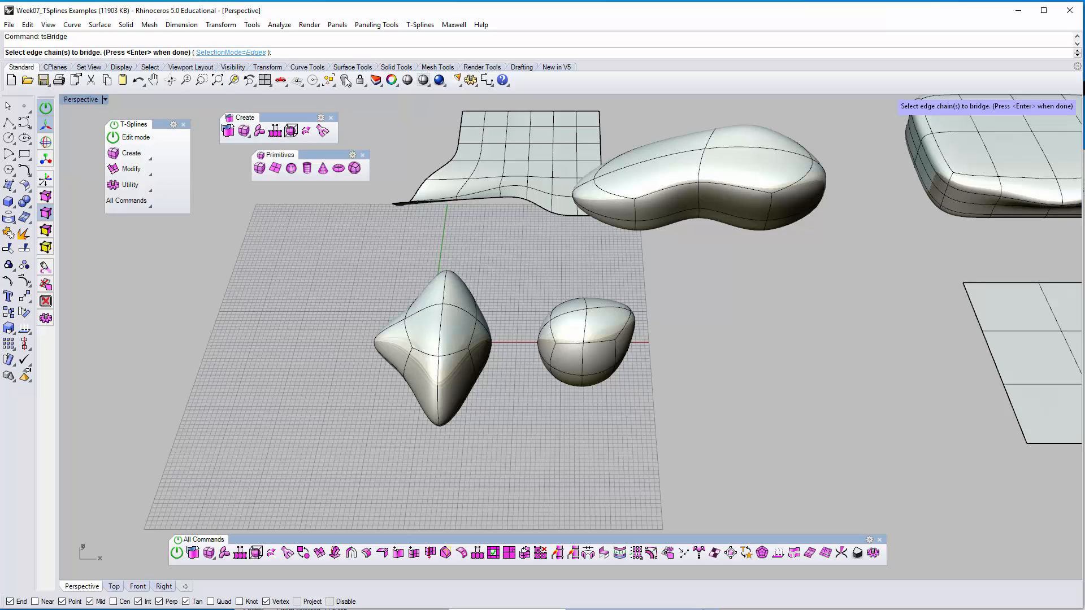
pyautogui.press('Escape')
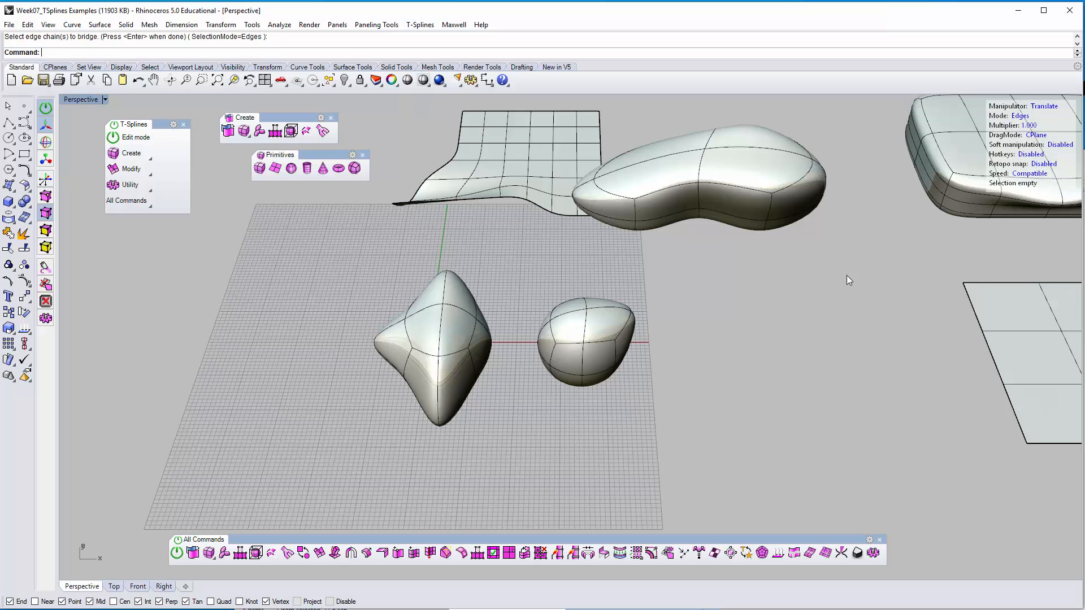
# Step: Set the T-Splines selection mode to Faces
pyautogui.click(1021, 117)
pyautogui.write('tsBox')
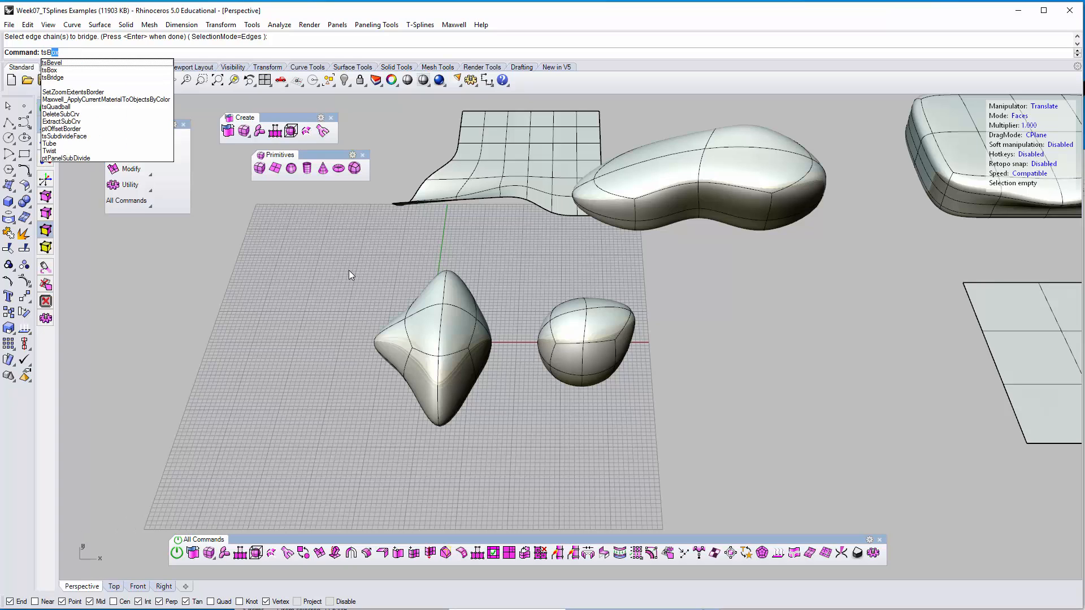
pyautogui.press('Return')
pyautogui.press('Escape')
# Step: Start tsBridge and choose the pointed body's face that looks toward the rounded body as the first face group
pyautogui.write('tsBridge')
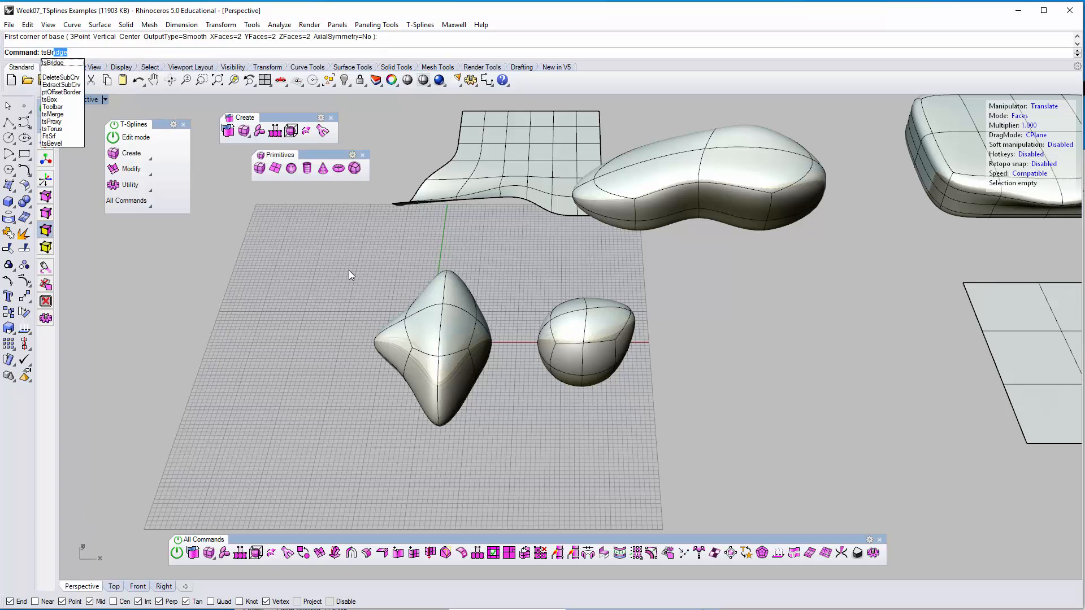
pyautogui.press('Return')
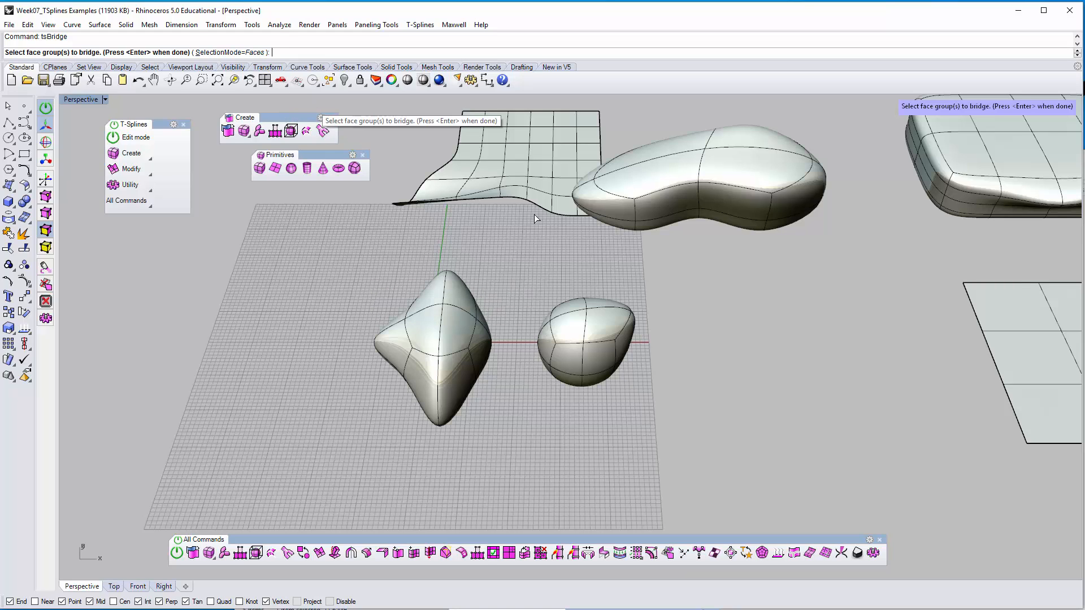
pyautogui.moveTo(533, 214); pyautogui.dragTo(474, 249, button='right')
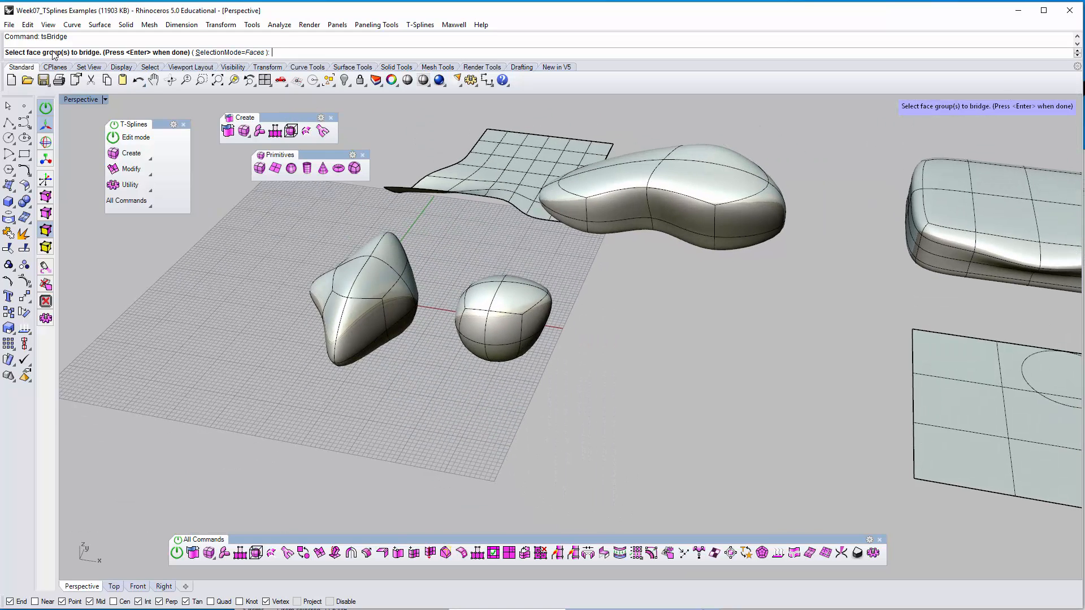
pyautogui.rightClick(179, 188)
pyautogui.click(408, 8)
pyautogui.scroll(5, 422, 286)
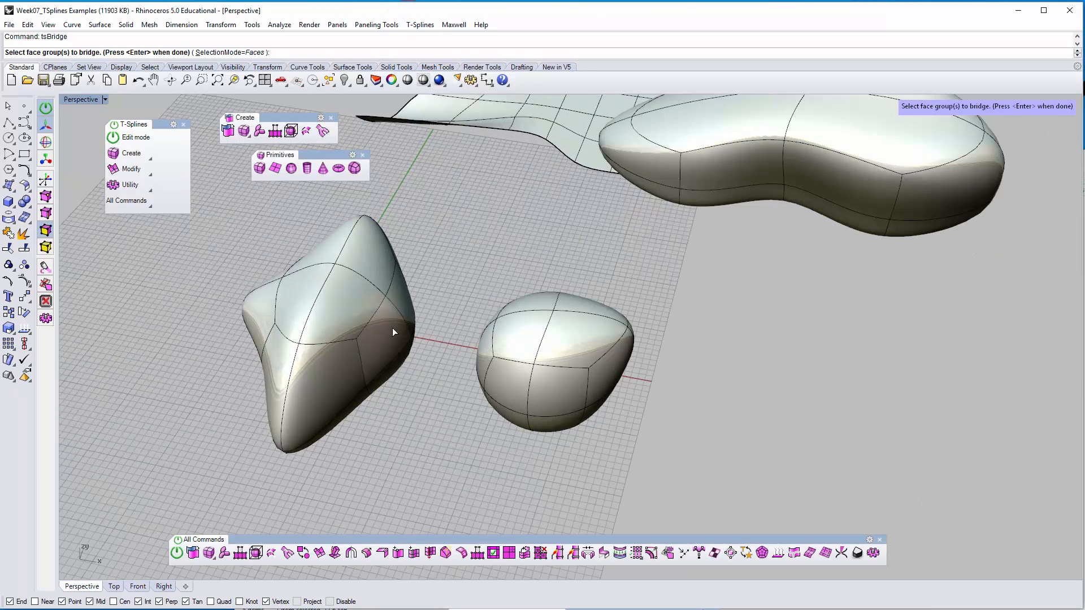
pyautogui.moveTo(426, 261); pyautogui.dragTo(337, 314, button='right')
pyautogui.click(315, 303)
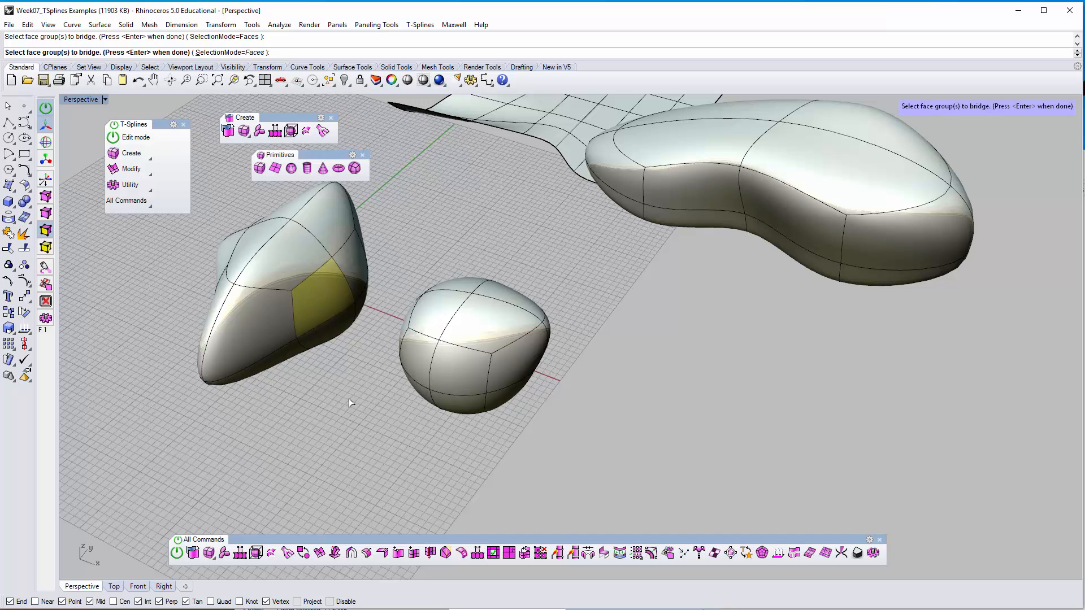
pyautogui.press('Return')
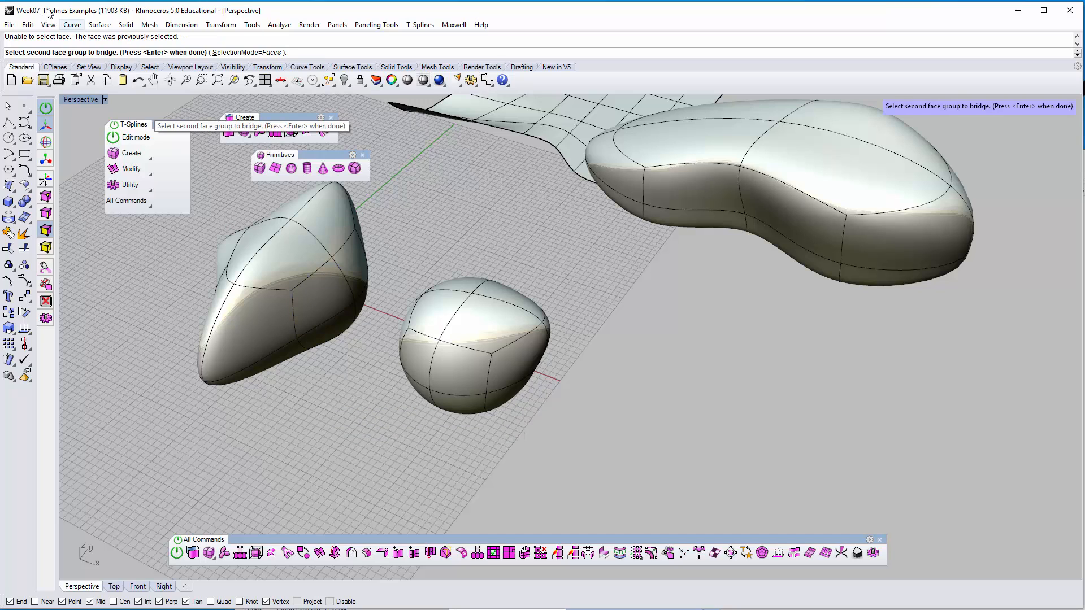
# Step: Choose the rounded body's opposing face as the second group and complete the bridge with 1 segment and default alignment
pyautogui.moveTo(318, 409); pyautogui.dragTo(648, 317, button='right')
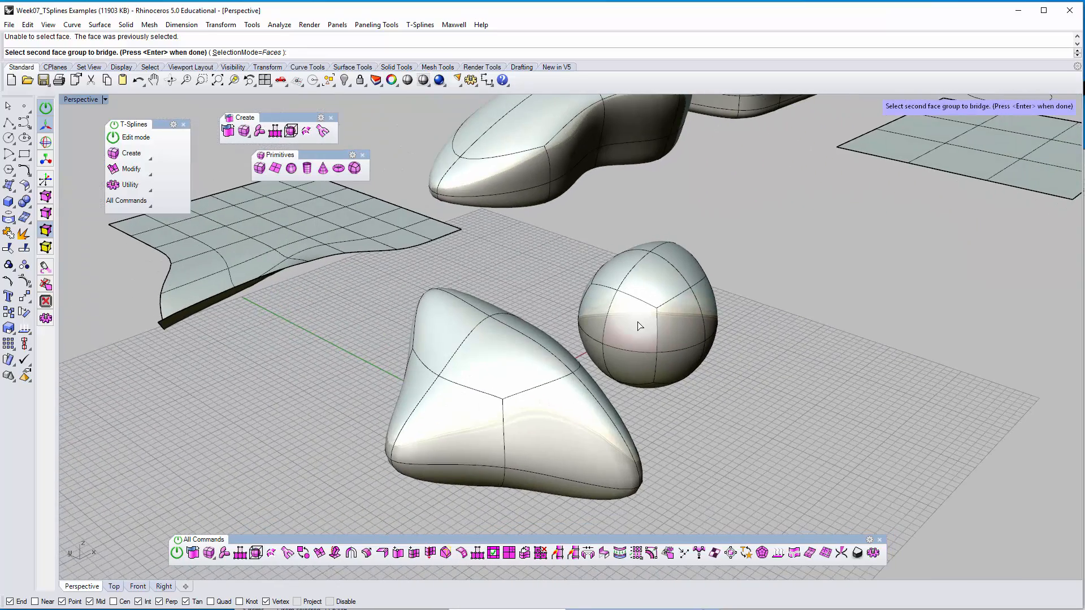
pyautogui.click(637, 322)
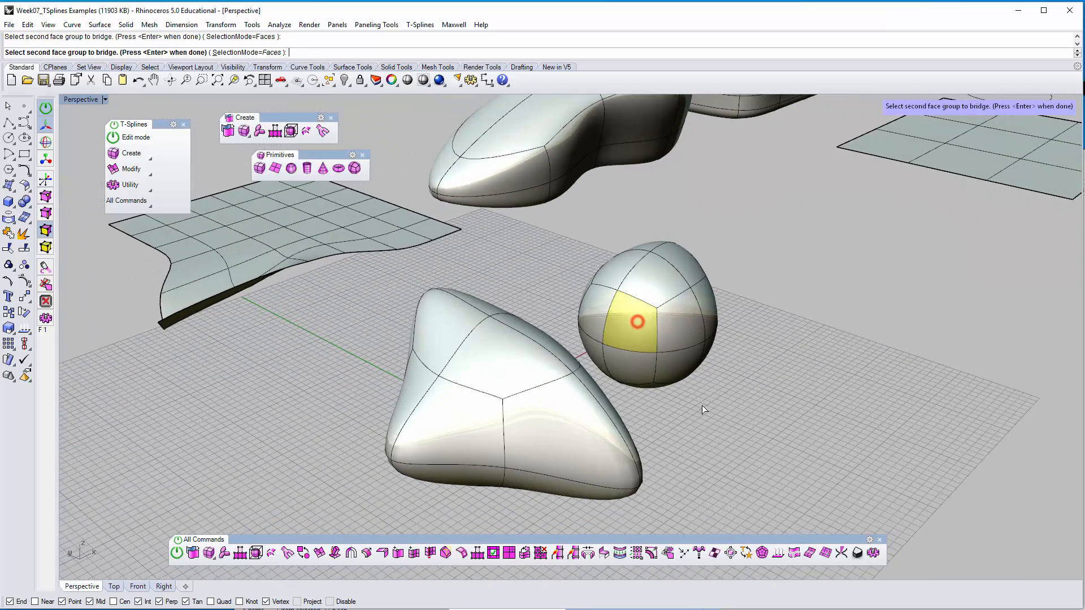
pyautogui.rightClick(773, 250)
pyautogui.moveTo(773, 249); pyautogui.dragTo(756, 375, button='right')
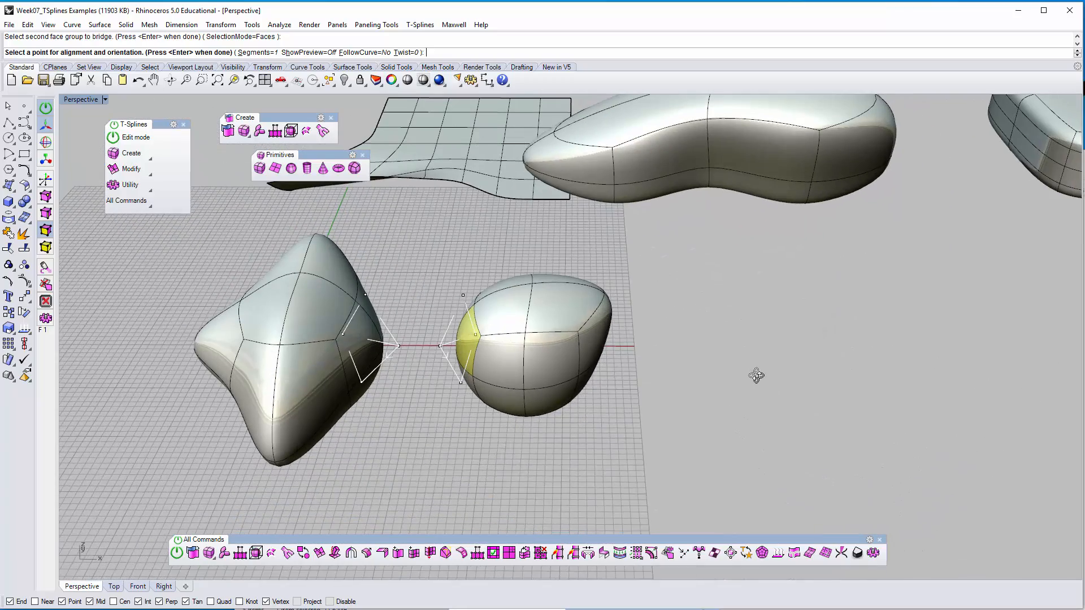
pyautogui.scroll(3, 396, 317)
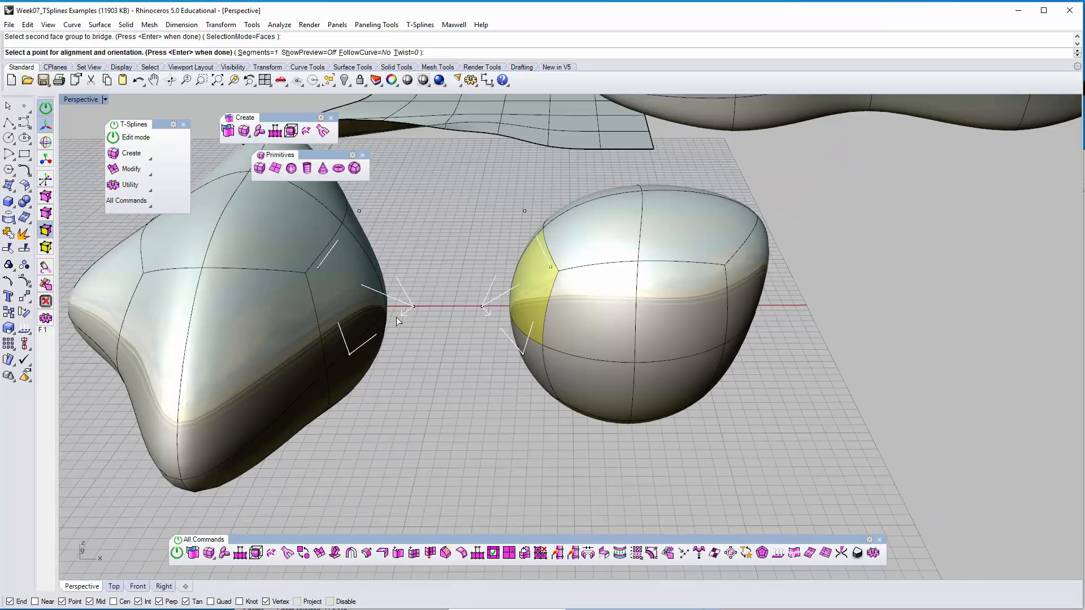
pyautogui.rightClick(412, 441)
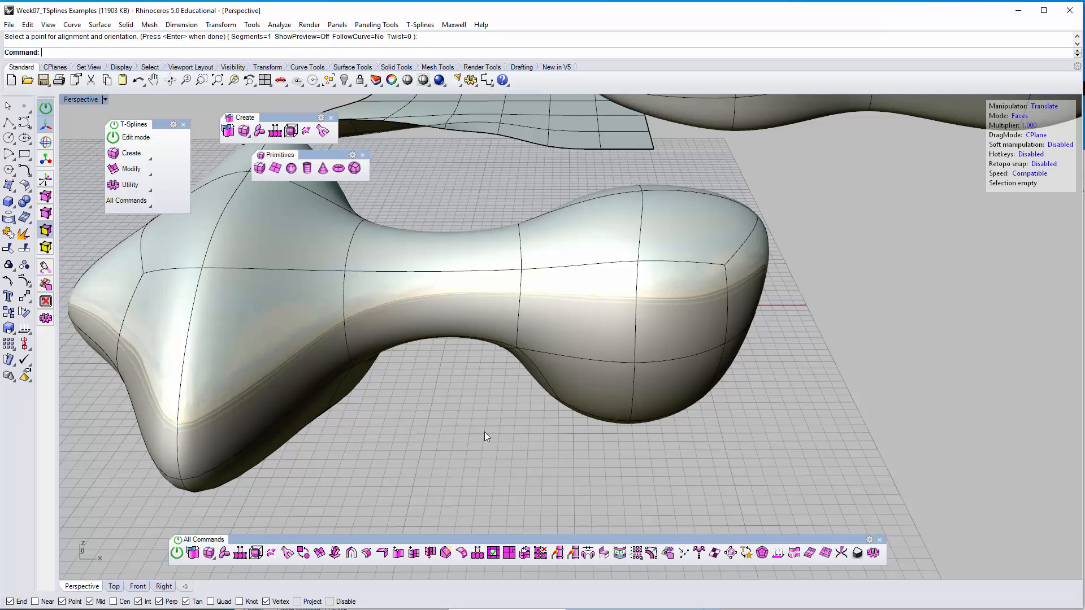
# Step: Examine the bridged form from several sides, checking its control points and then its faces
pyautogui.moveTo(484, 434); pyautogui.dragTo(572, 326, button='right')
pyautogui.moveTo(541, 371); pyautogui.dragTo(515, 370, button='right')
pyautogui.moveTo(597, 360); pyautogui.dragTo(394, 331, button='right')
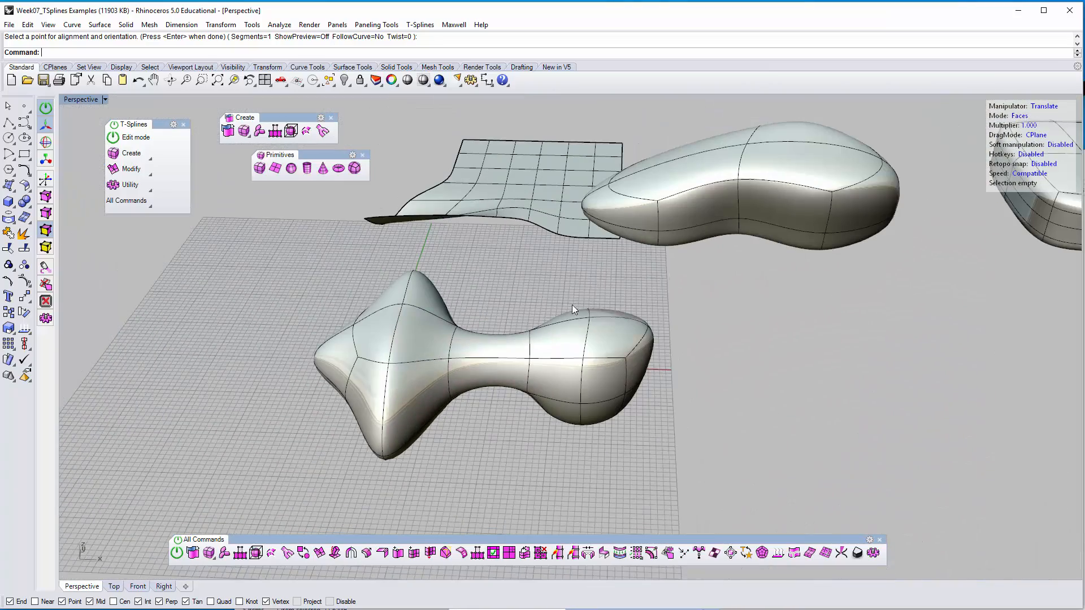
pyautogui.moveTo(572, 304); pyautogui.dragTo(561, 378, button='right')
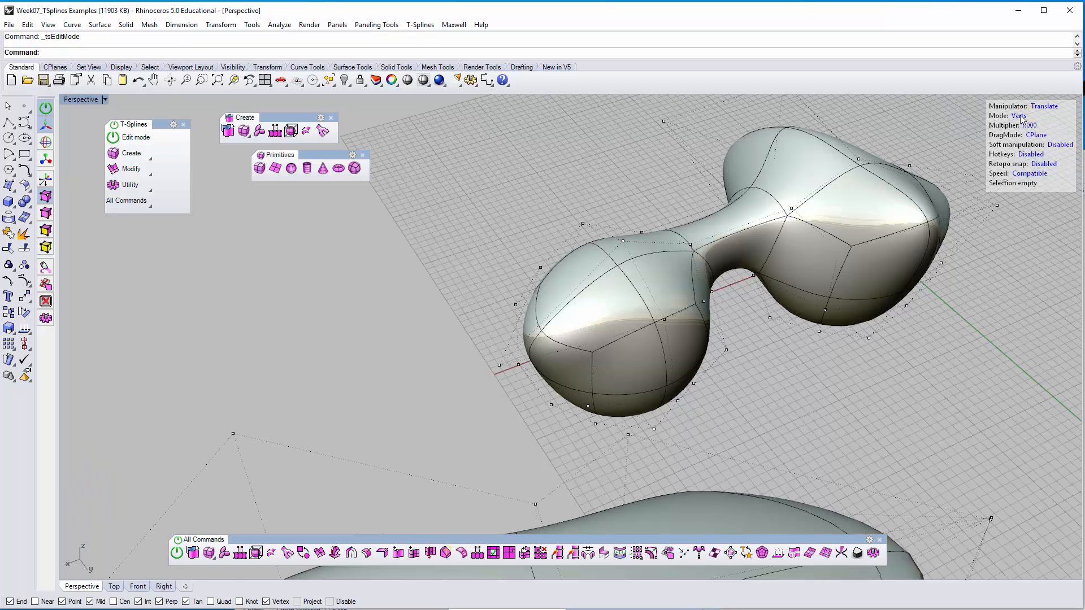
pyautogui.click(1020, 116)
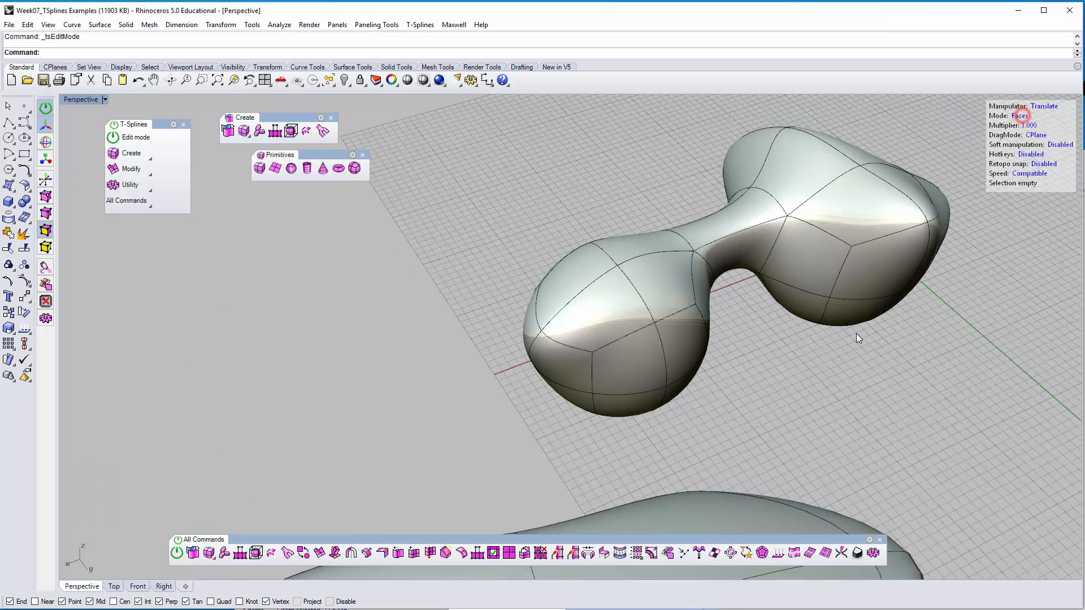
pyautogui.moveTo(781, 331); pyautogui.dragTo(749, 290, button='right')
pyautogui.scroll(-6, 501, 306)
pyautogui.moveTo(462, 325); pyautogui.dragTo(593, 307, button='right')
pyautogui.scroll(4, 593, 307)
pyautogui.moveTo(500, 310); pyautogui.dragTo(455, 420, button='right')
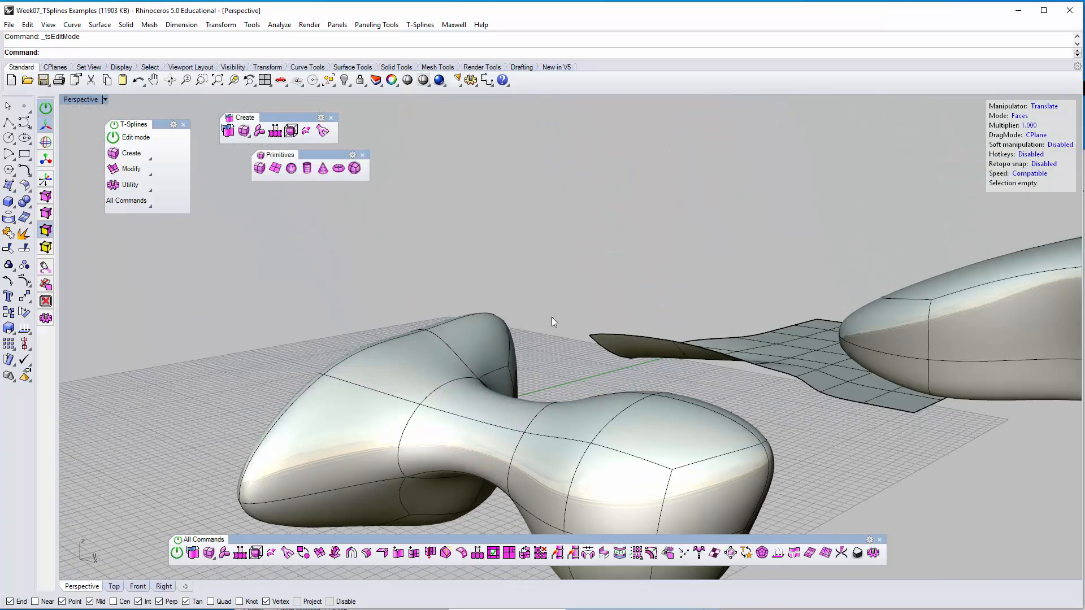
pyautogui.moveTo(726, 334); pyautogui.dragTo(469, 288, button='right')
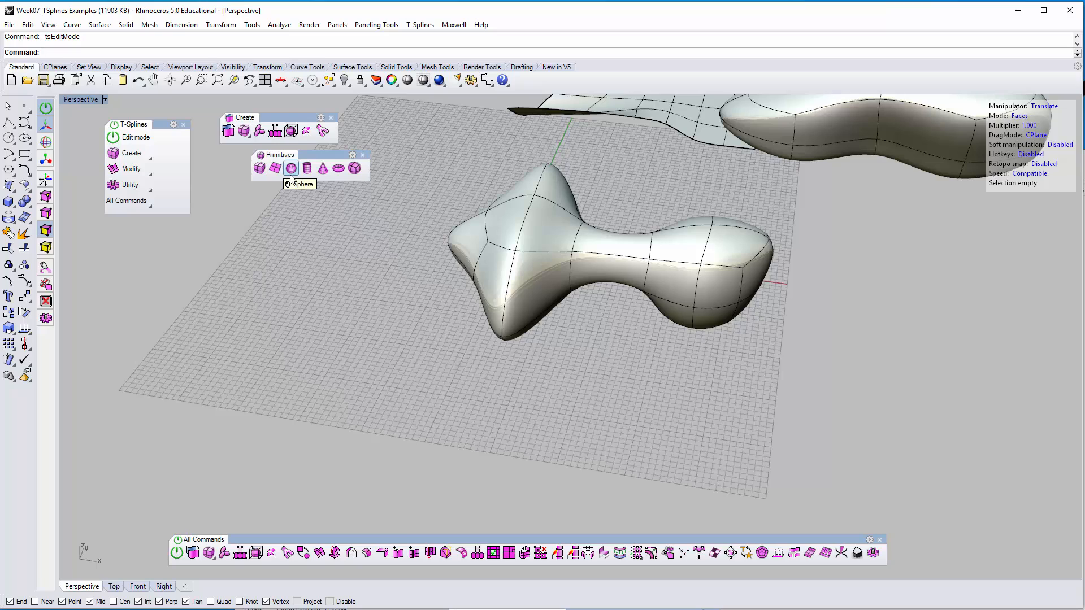
# Step: Create a smooth quadball with 2 edge segments near the grid's front edge, centred at about 33, -45.6
pyautogui.click(354, 169)
pyautogui.click(650, 456)
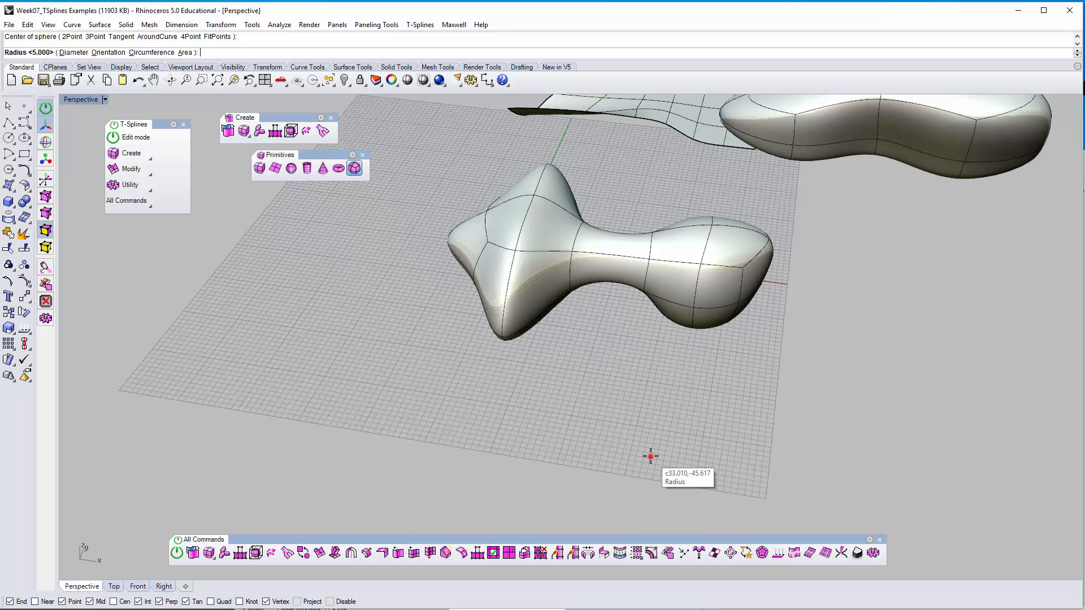
pyautogui.click(731, 447)
pyautogui.press('Return')
pyautogui.moveTo(542, 415); pyautogui.dragTo(394, 198, button='right')
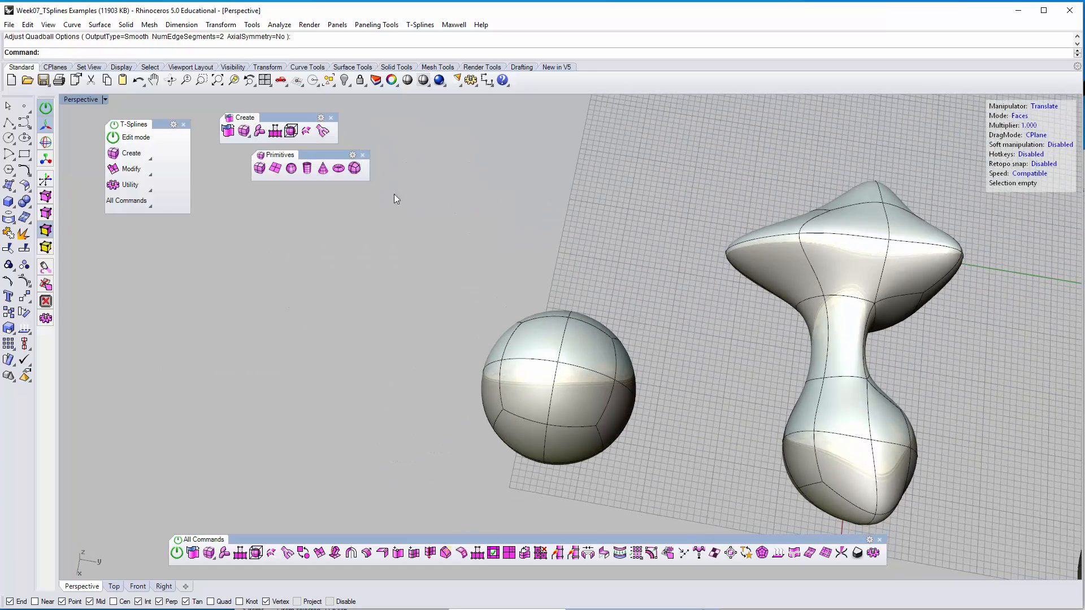
# Step: Create a smooth T-Splines sphere of radius about 14.2 beside the quadball, with 4 vertical faces and 8 faces around
pyautogui.click(292, 168)
pyautogui.click(228, 311)
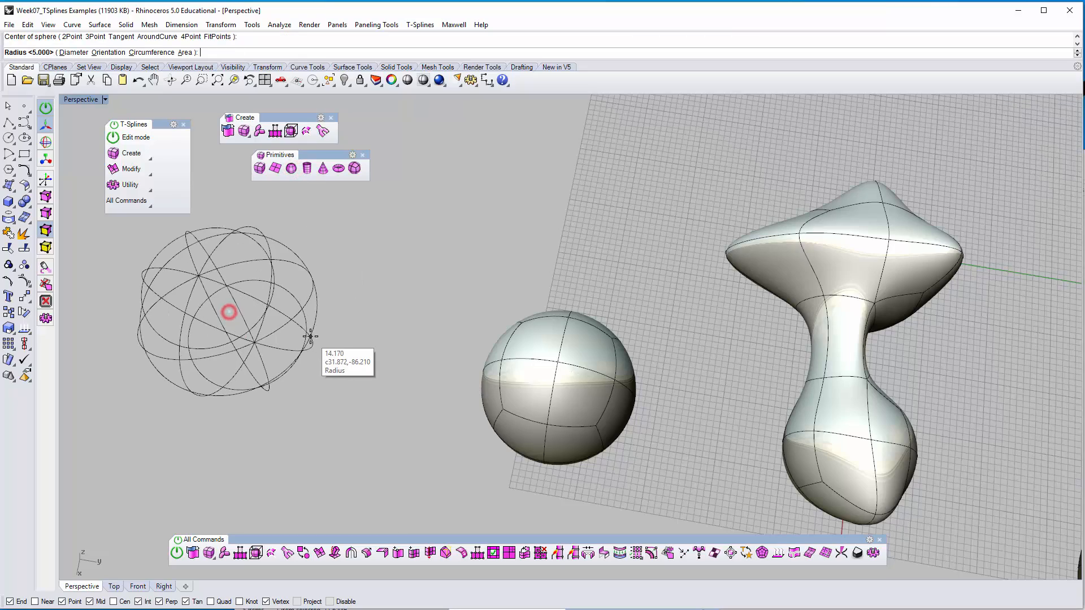
pyautogui.click(310, 337)
pyautogui.press('Return')
# Step: Examine the sphere's poles and face layout from several angles and compare them with the quadball
pyautogui.moveTo(319, 362); pyautogui.dragTo(400, 261, button='right')
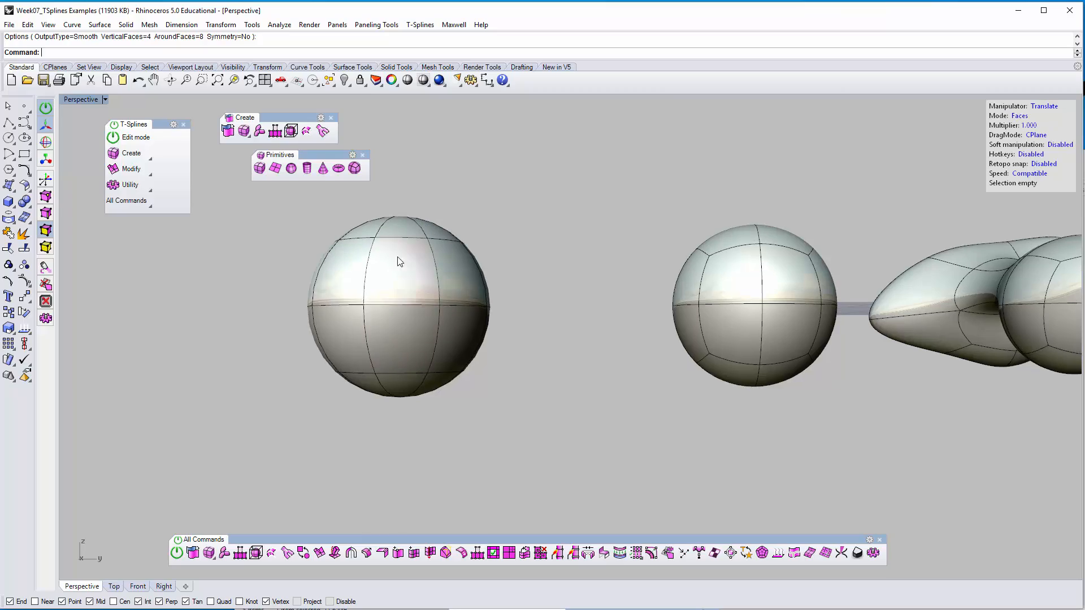
pyautogui.moveTo(476, 300); pyautogui.dragTo(405, 301, button='right')
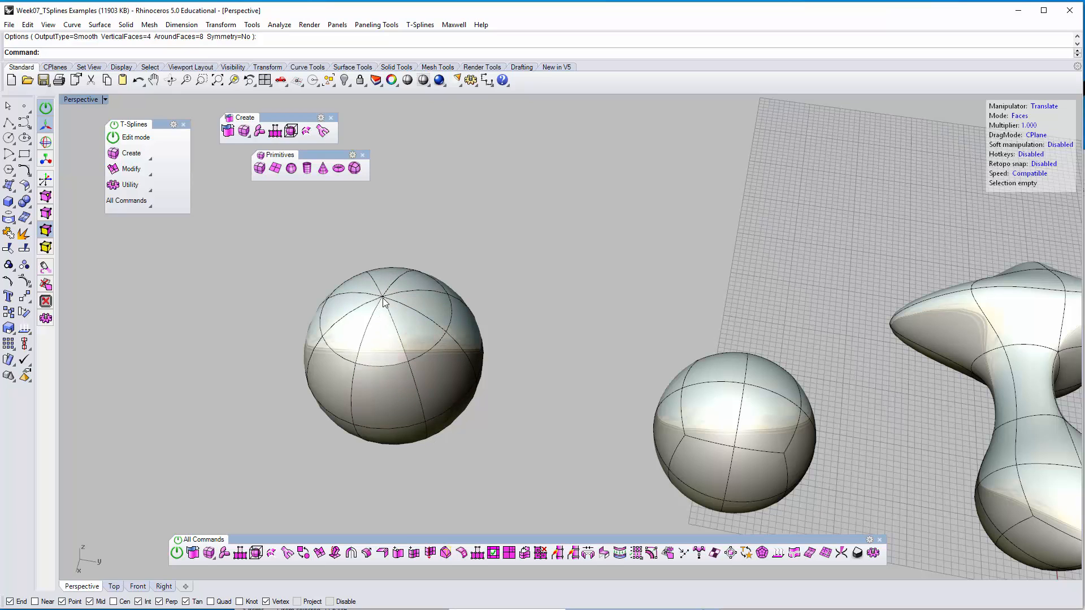
pyautogui.moveTo(384, 340); pyautogui.dragTo(432, 230, button='right')
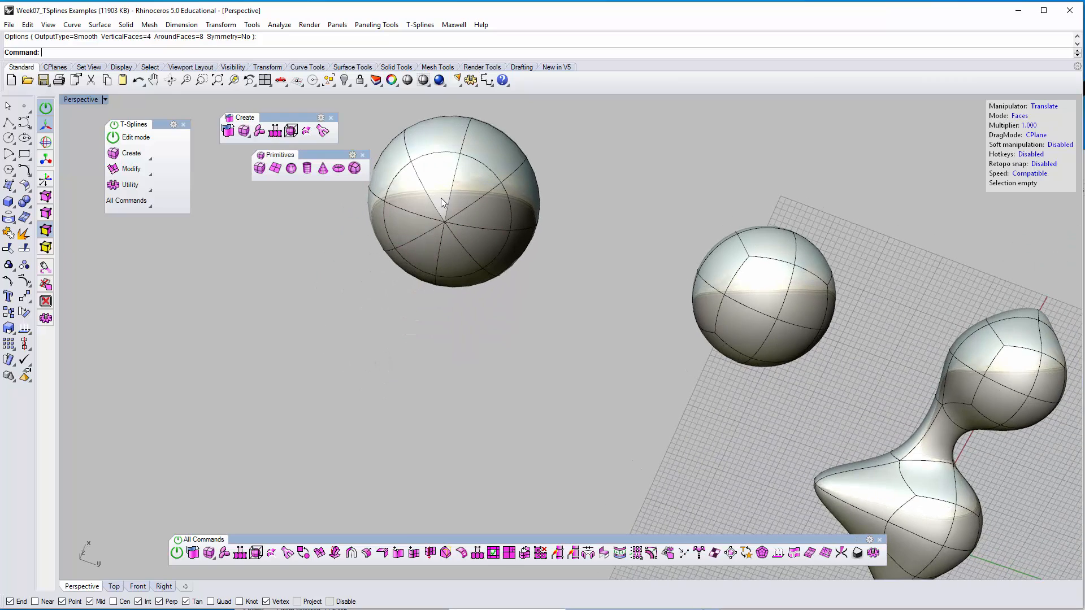
pyautogui.moveTo(445, 191); pyautogui.dragTo(384, 280, button='right')
pyautogui.scroll(4, 377, 312)
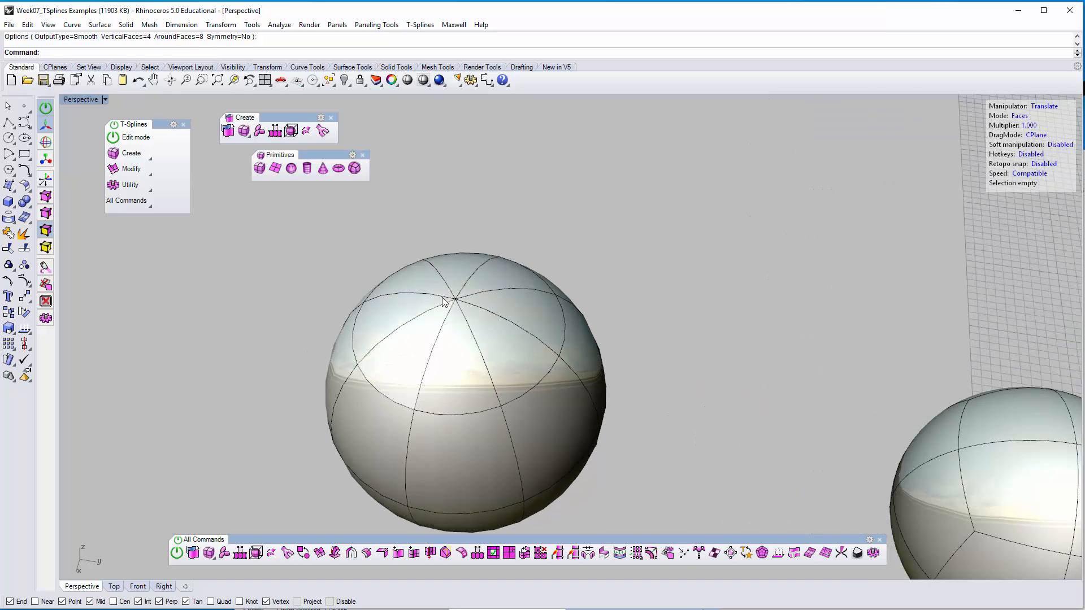
pyautogui.scroll(-4, 438, 316)
pyautogui.moveTo(431, 322); pyautogui.dragTo(475, 295, button='right')
pyautogui.scroll(4, 421, 356)
pyautogui.scroll(-4, 471, 324)
pyautogui.keyDown('shift'); pyautogui.moveTo(774, 337); pyautogui.dragTo(577, 348, button='right'); pyautogui.keyUp('shift')
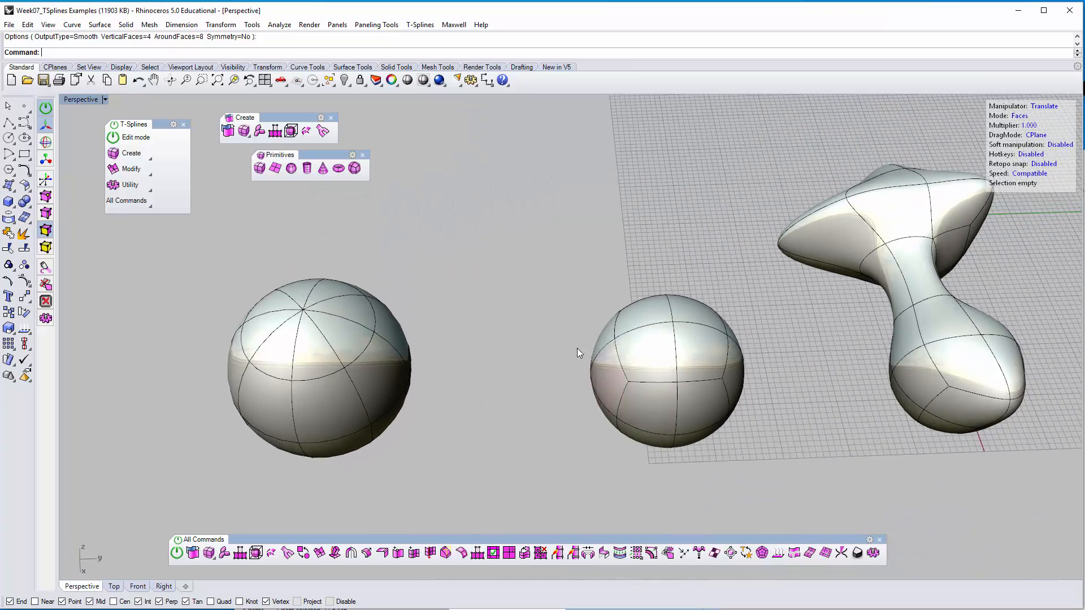
# Step: Leave T-Splines edit mode and delete the sphere, keeping the quadball
pyautogui.press('Escape')
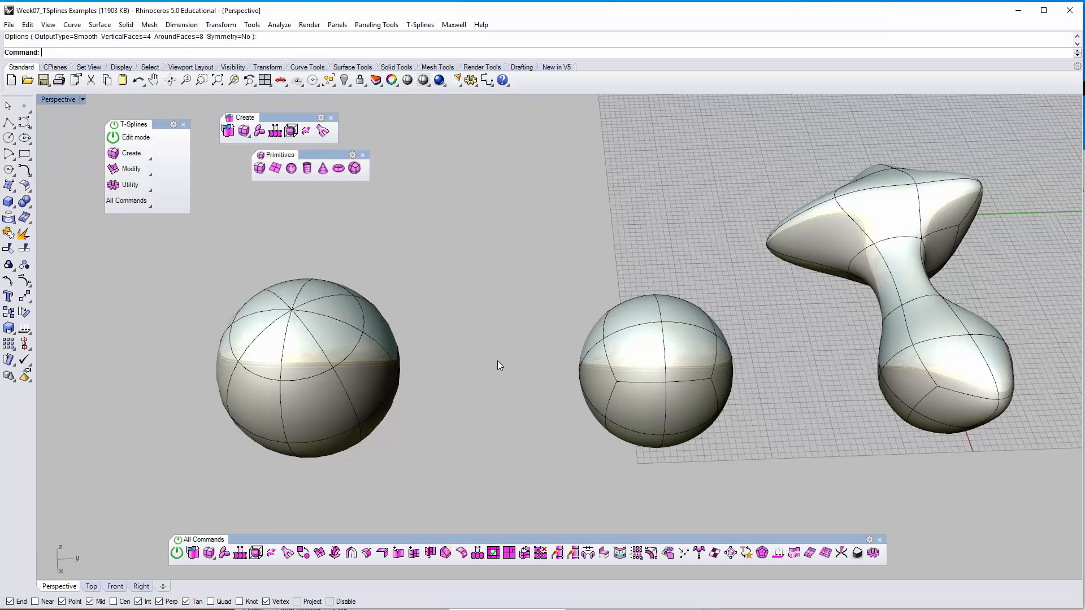
pyautogui.click(631, 356)
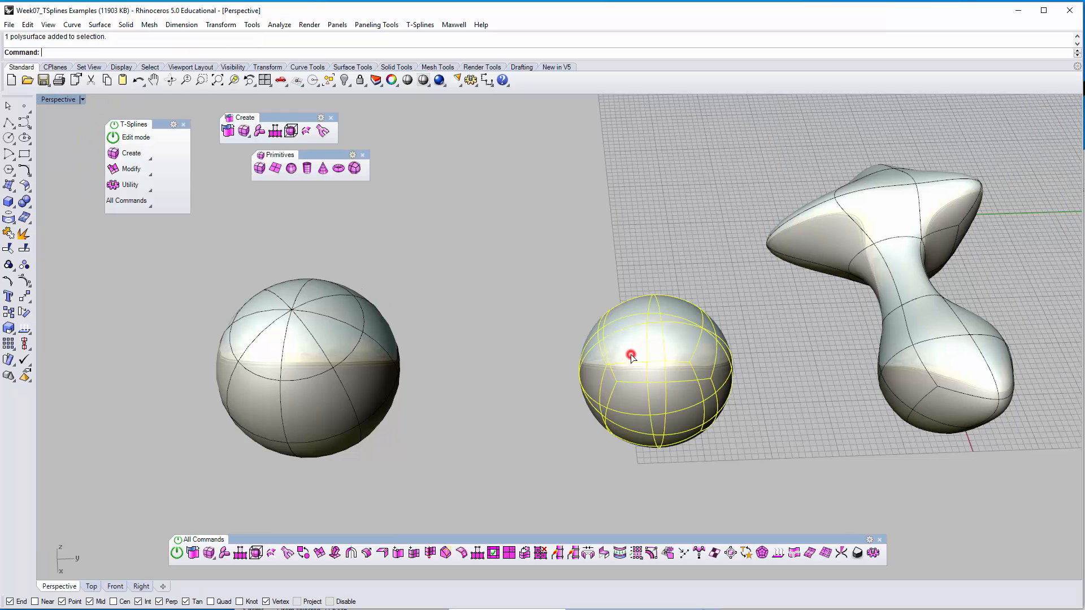
pyautogui.click(537, 326)
pyautogui.click(350, 349)
pyautogui.click(483, 328)
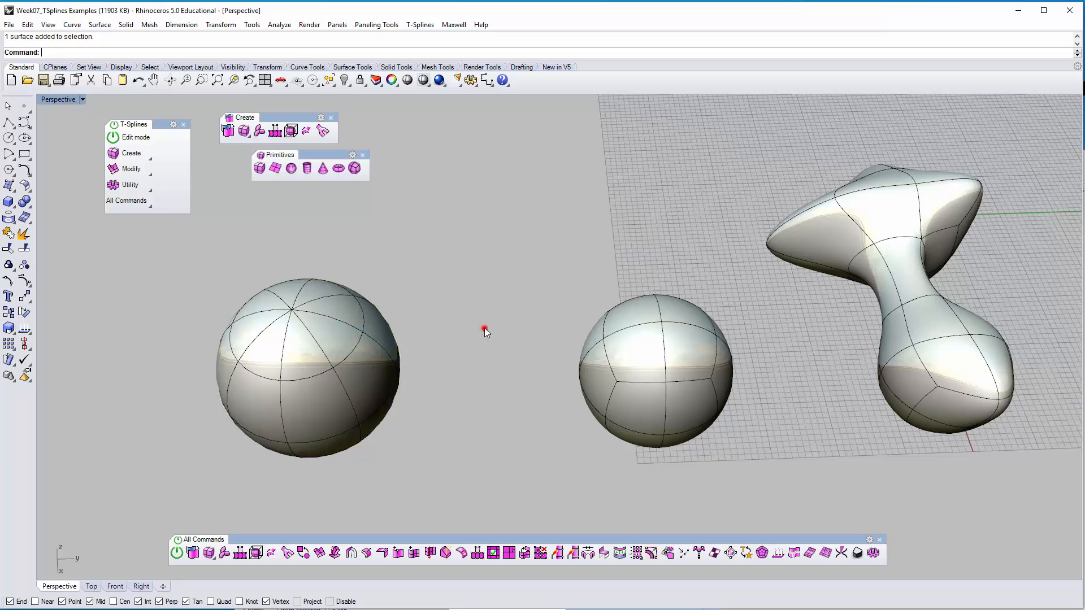
pyautogui.press('Delete')
# Step: Turn on T-Splines edit mode and set it to select faces
pyautogui.moveTo(743, 339); pyautogui.dragTo(610, 276, button='right')
pyautogui.click(133, 137)
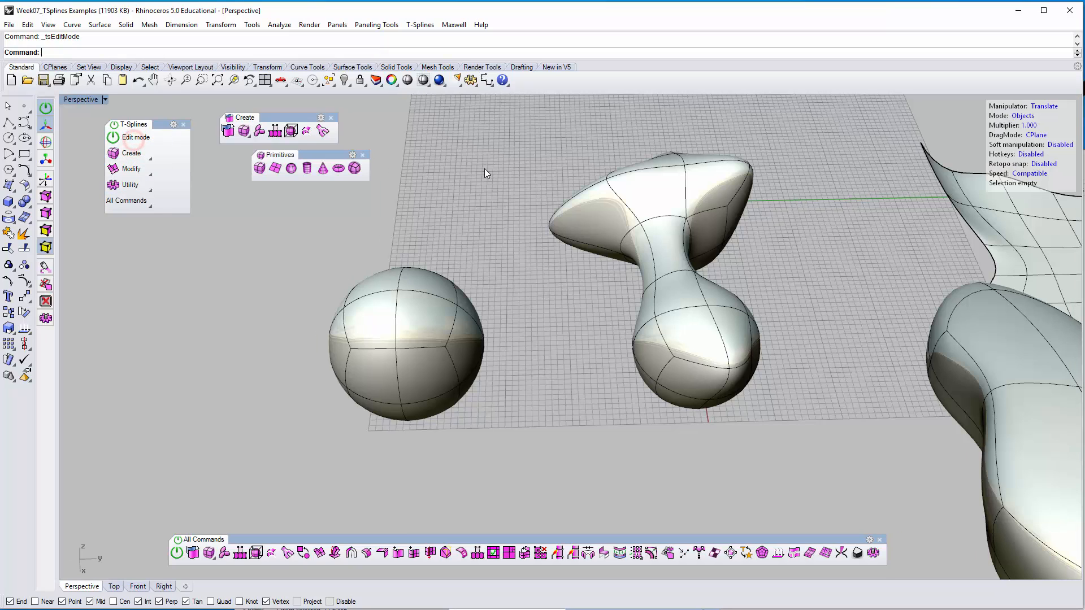
pyautogui.click(1021, 116)
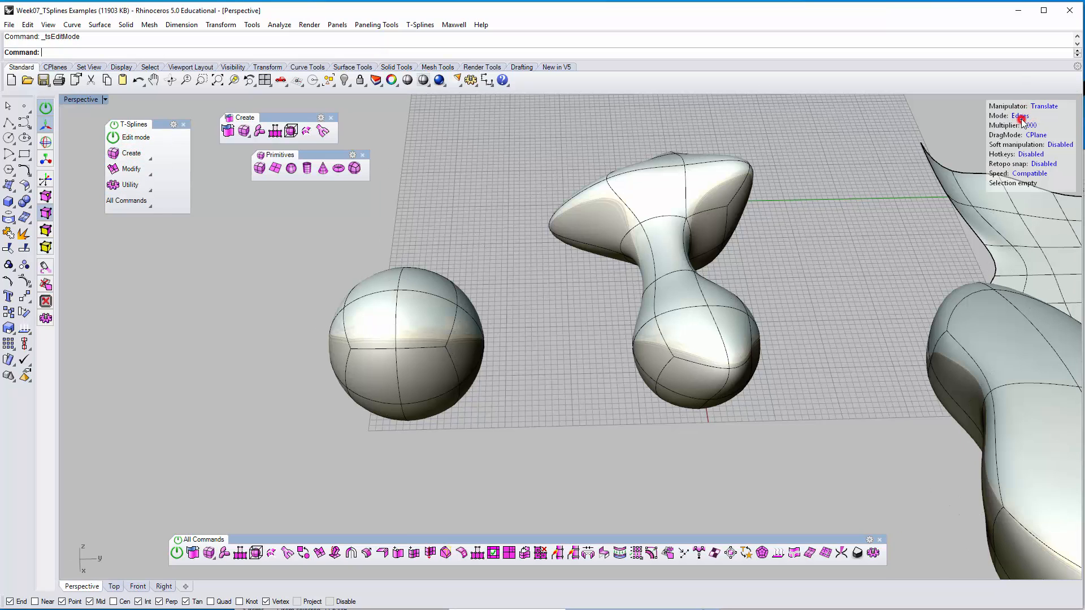
pyautogui.moveTo(526, 252); pyautogui.dragTo(422, 233, button='right')
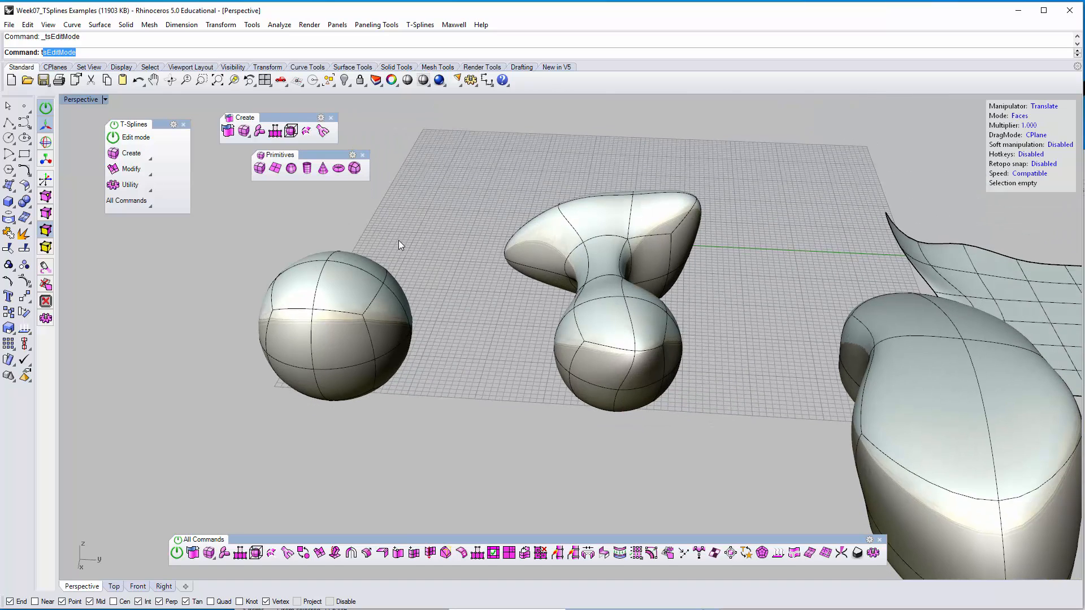
# Step: Start tsBridge and choose the quadball's four adjacent faces that look toward the bridged form as the first face group
pyautogui.press('Return')
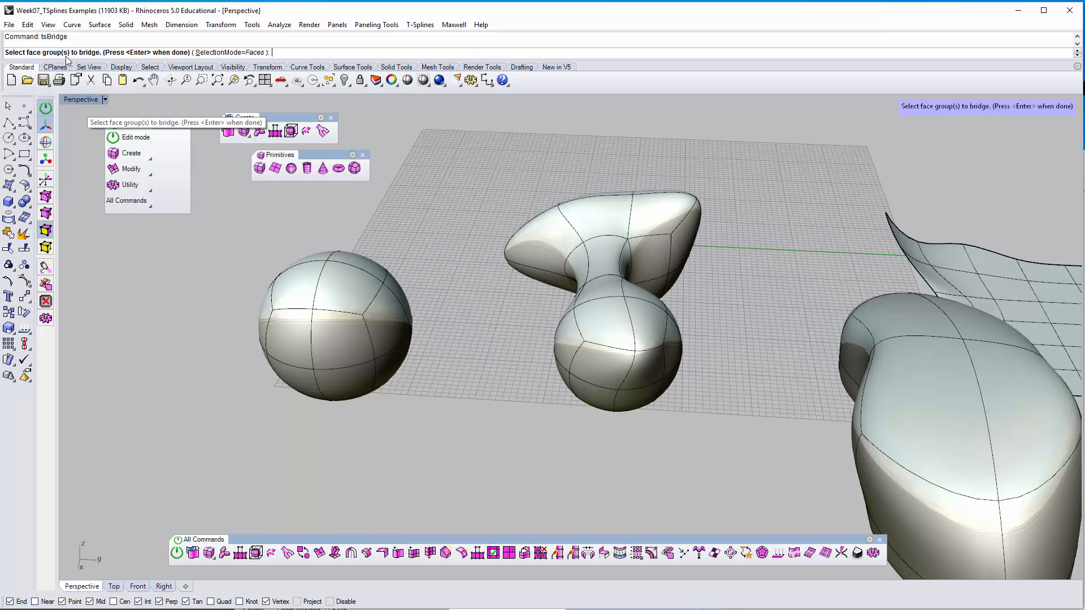
pyautogui.scroll(4, 424, 289)
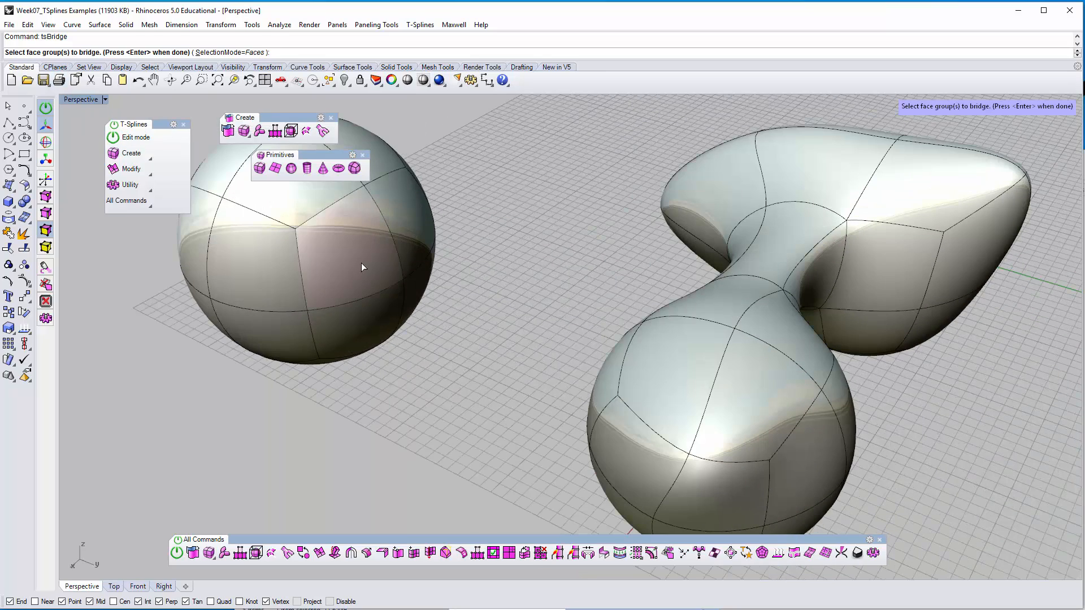
pyautogui.click(361, 263)
pyautogui.moveTo(412, 301); pyautogui.dragTo(469, 274, button='right')
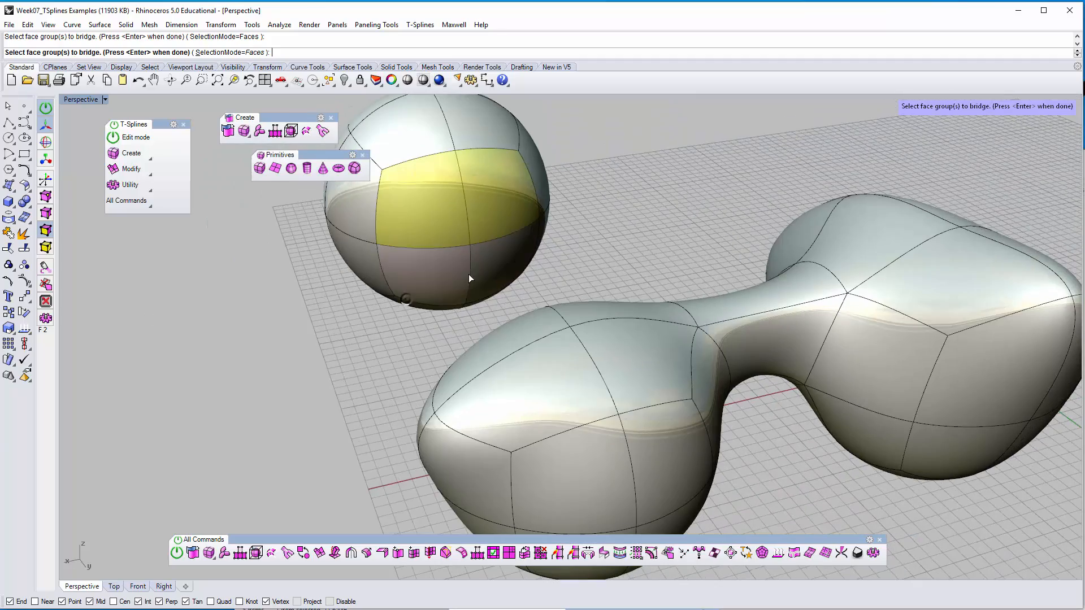
pyautogui.moveTo(270, 310); pyautogui.dragTo(529, 291, button='right')
pyautogui.click(358, 334)
pyautogui.rightClick(519, 287)
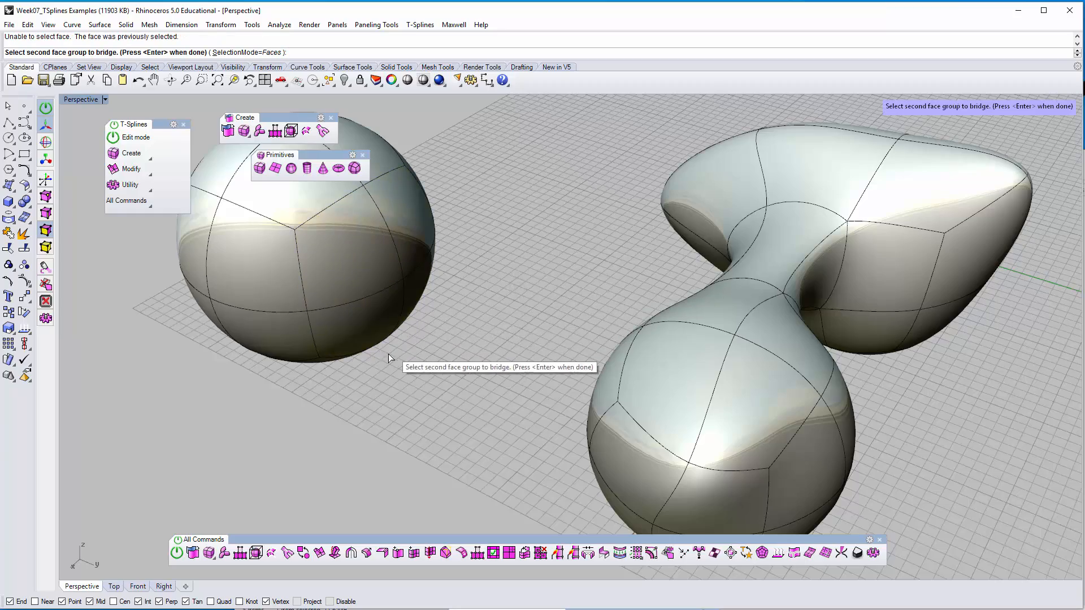
# Step: Choose the rounded body's four opposing faces as the second group and complete the bridge with 1 segment, no twist and default alignment
pyautogui.moveTo(448, 229); pyautogui.dragTo(598, 261, button='right')
pyautogui.click(530, 251)
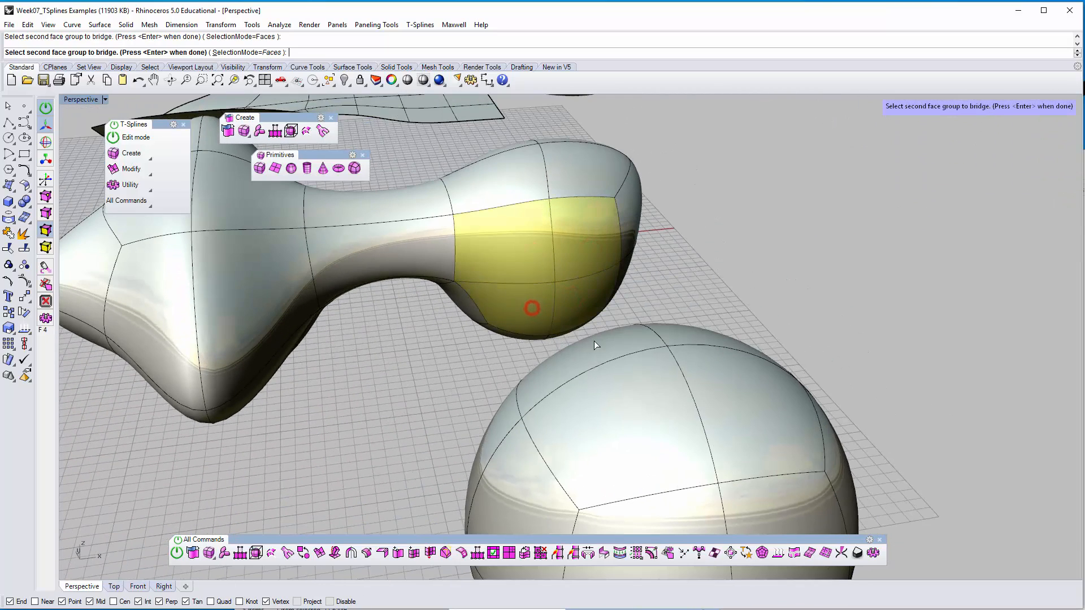
pyautogui.moveTo(780, 267); pyautogui.dragTo(684, 327, button='right')
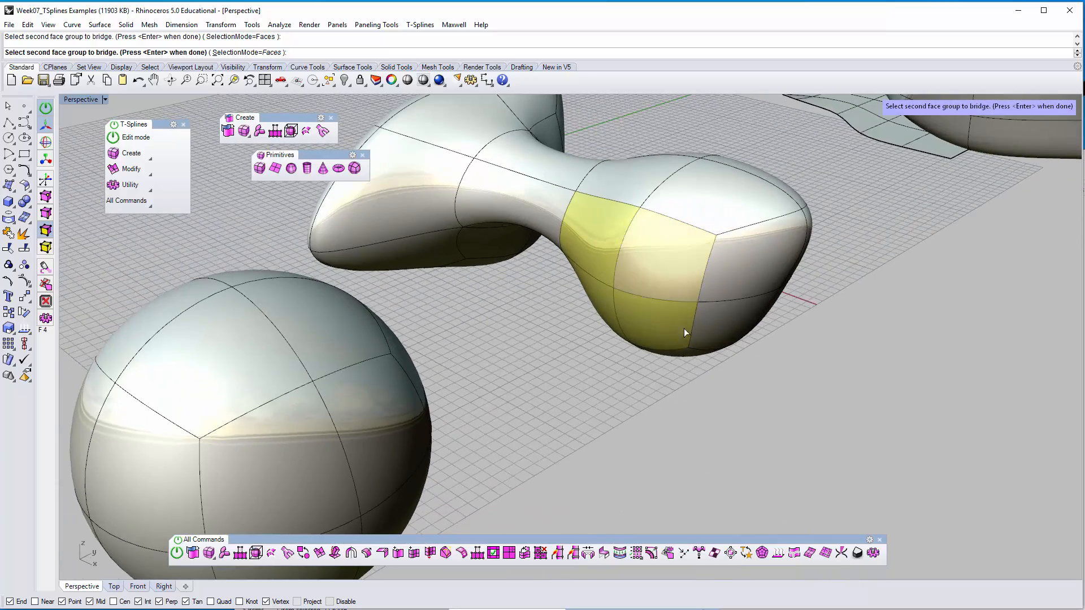
pyautogui.rightClick(643, 387)
pyautogui.moveTo(643, 375); pyautogui.dragTo(565, 363, button='right')
pyautogui.scroll(-4, 558, 372)
pyautogui.rightClick(547, 384)
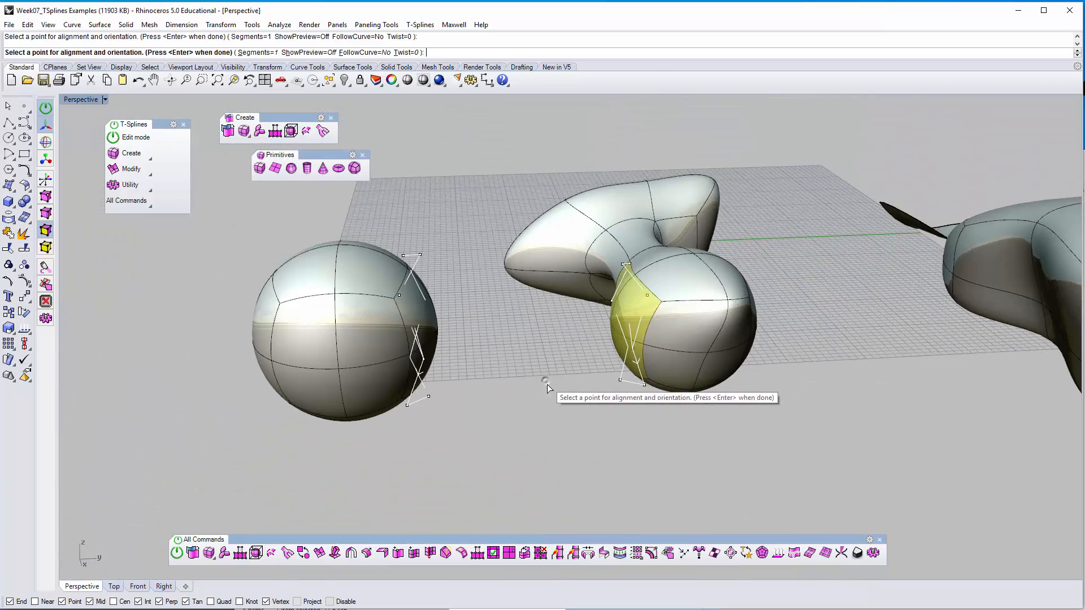
# Step: Select the new bridge's edge loop nearest the quadball and move it along the bridge toward the rounded body
pyautogui.moveTo(563, 403); pyautogui.dragTo(450, 347, button='right')
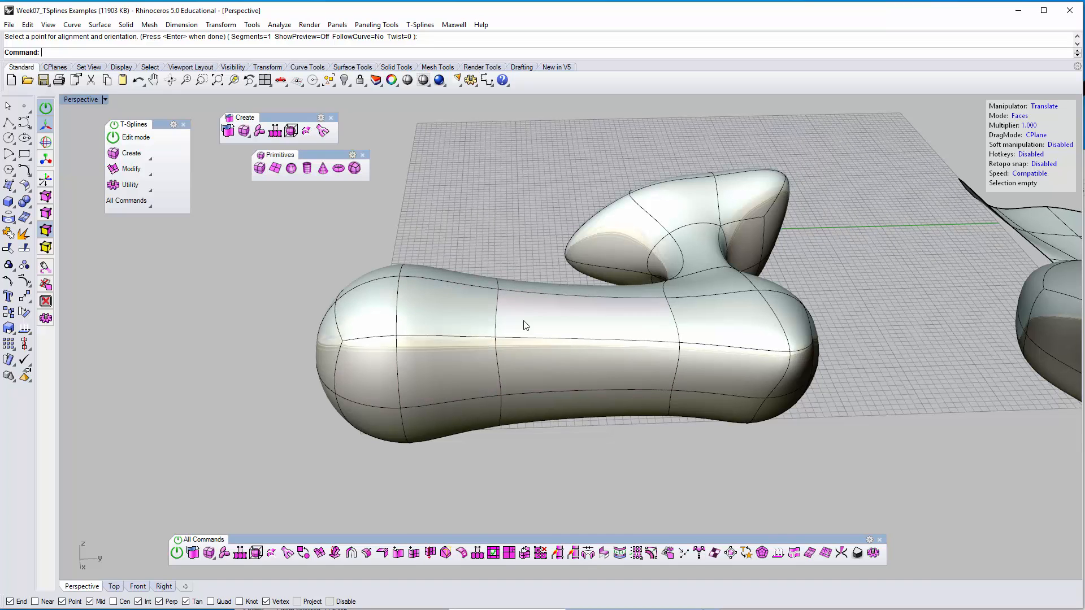
pyautogui.moveTo(520, 315); pyautogui.dragTo(476, 228, button='right')
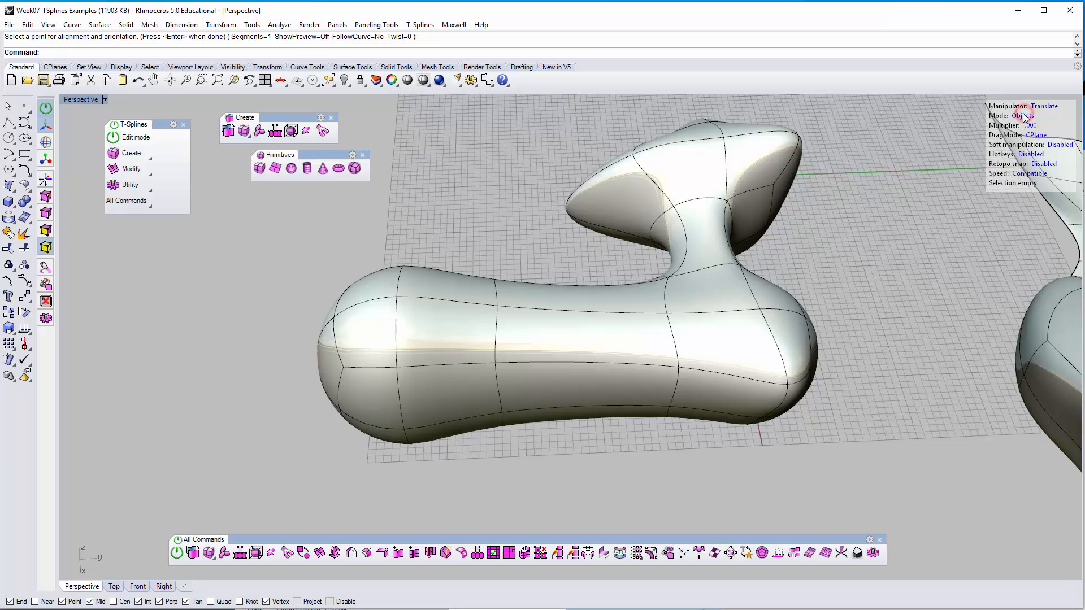
pyautogui.doubleClick(493, 299)
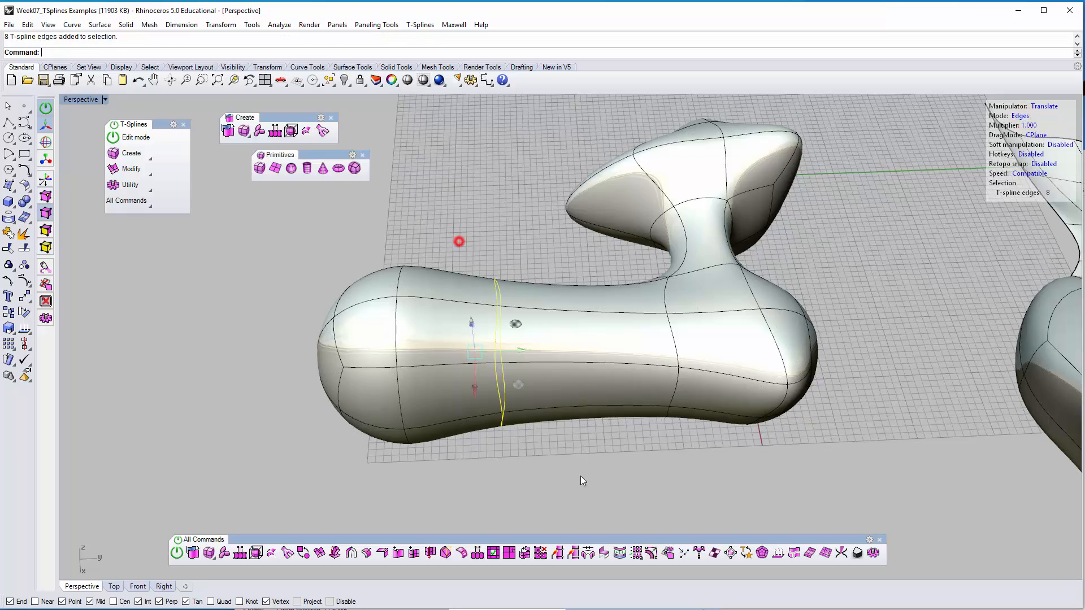
pyautogui.moveTo(581, 476); pyautogui.dragTo(571, 418, button='right')
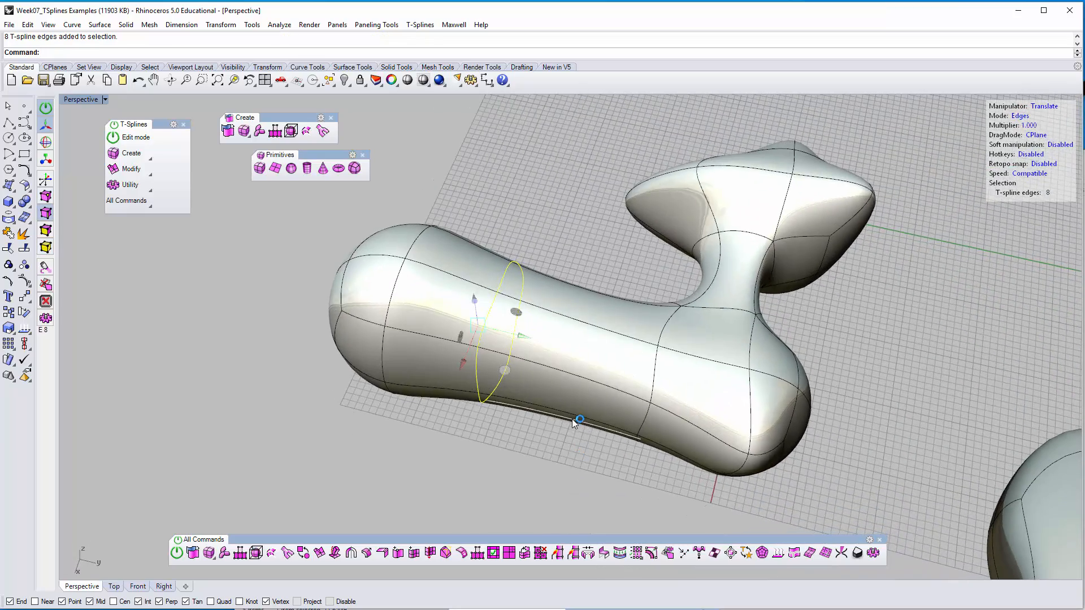
pyautogui.moveTo(521, 339); pyautogui.dragTo(602, 350)
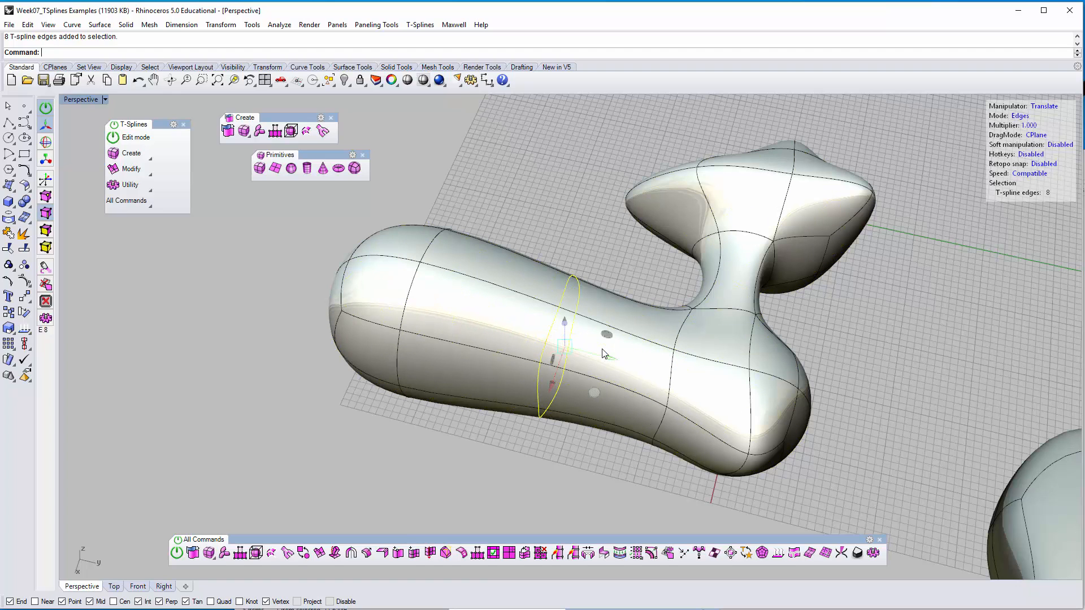
pyautogui.click(602, 350)
# Step: Switch to the Scale manipulator and shrink the selected edge loop uniformly to form a narrow waist in the bridge
pyautogui.moveTo(525, 267); pyautogui.dragTo(535, 258, button='right')
pyautogui.moveTo(535, 226); pyautogui.dragTo(609, 456)
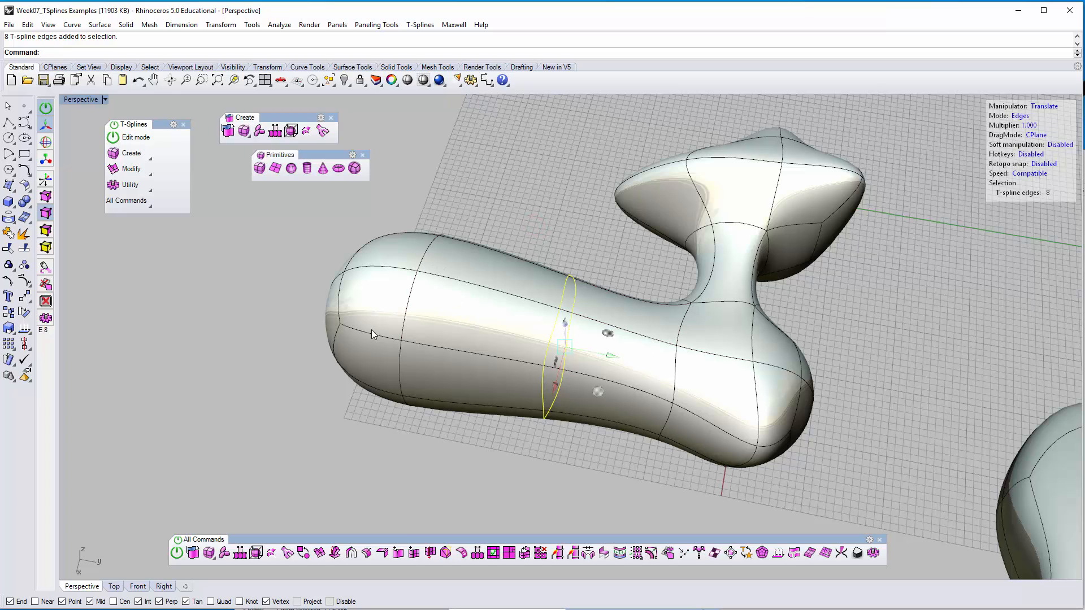
pyautogui.moveTo(600, 353)
pyautogui.mouseDown(button='right')
pyautogui.moveTo(586, 332)
pyautogui.moveTo(592, 356)
pyautogui.moveTo(586, 350)
pyautogui.mouseUp(button='right')
pyautogui.click(46, 159)
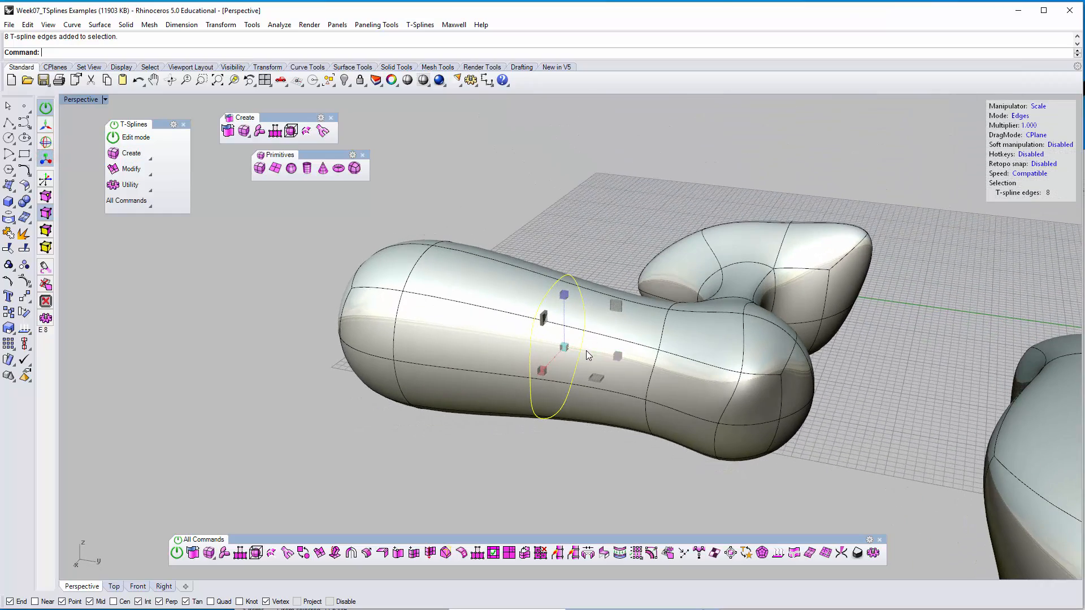
pyautogui.moveTo(566, 349); pyautogui.dragTo(325, 538)
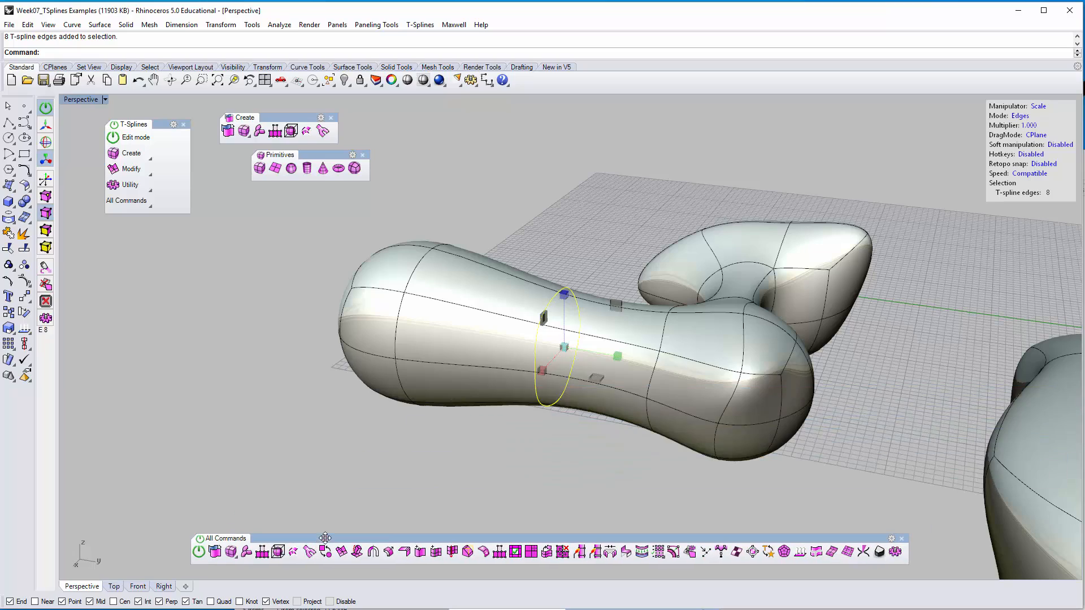
pyautogui.scroll(4, 559, 368)
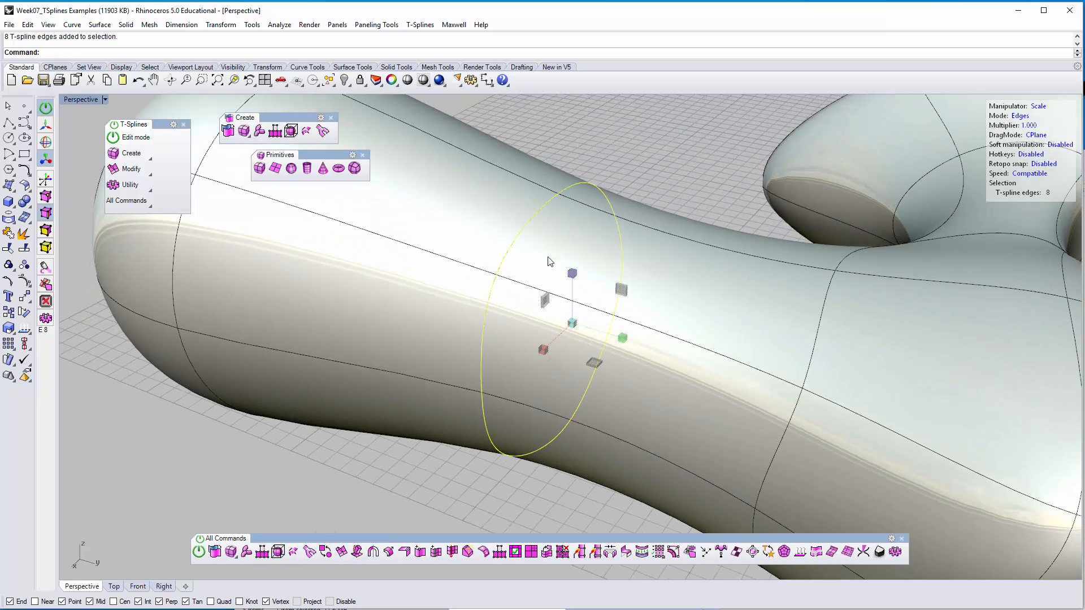
pyautogui.moveTo(666, 281)
pyautogui.mouseDown(button='right')
pyautogui.moveTo(672, 259)
pyautogui.moveTo(661, 271)
pyautogui.mouseUp(button='right')
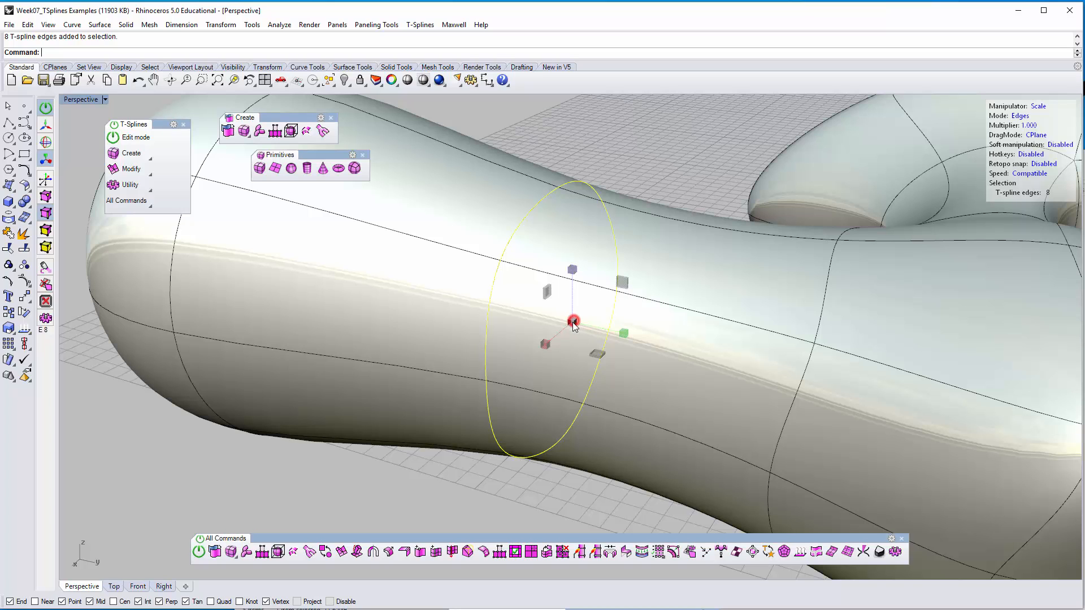
pyautogui.moveTo(574, 320); pyautogui.dragTo(344, 483)
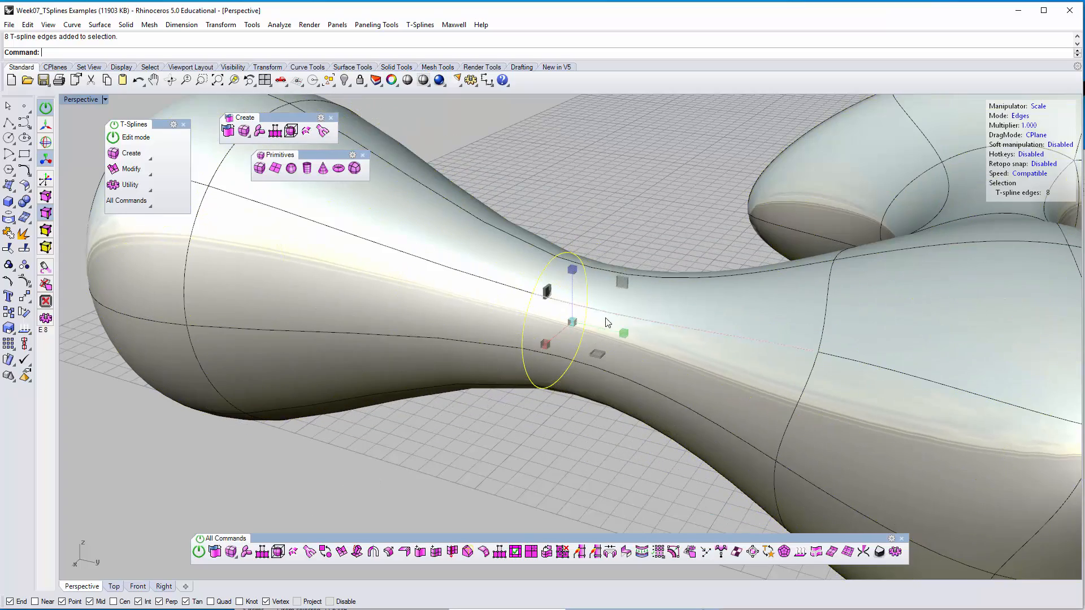
# Step: Enlarge the waist loop slightly within its own plane and stretch it sideways along the X axis
pyautogui.moveTo(476, 426); pyautogui.dragTo(523, 293, button='right')
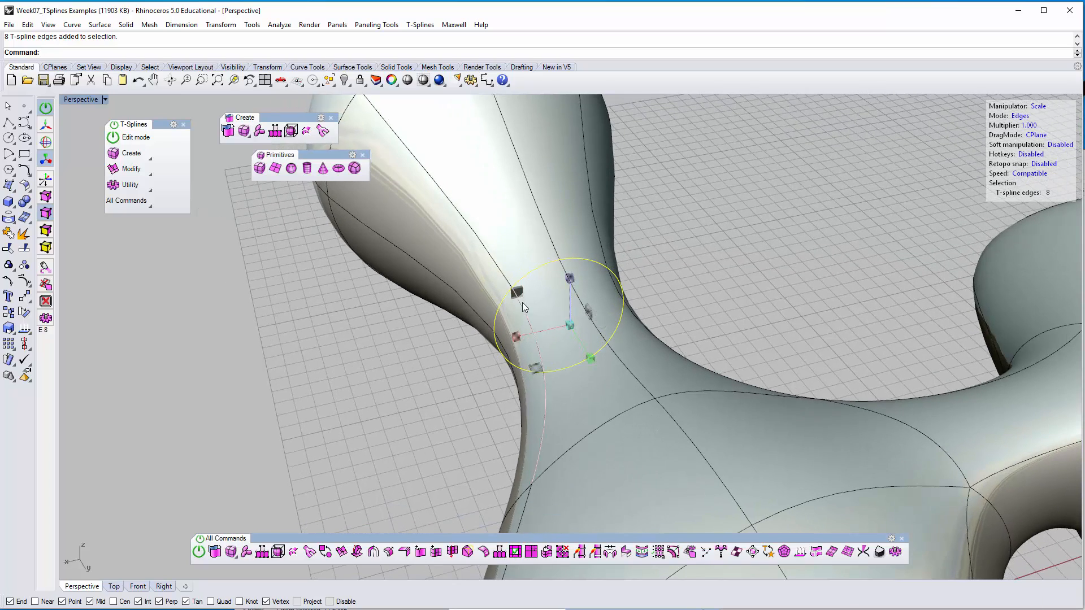
pyautogui.moveTo(518, 294); pyautogui.dragTo(463, 358)
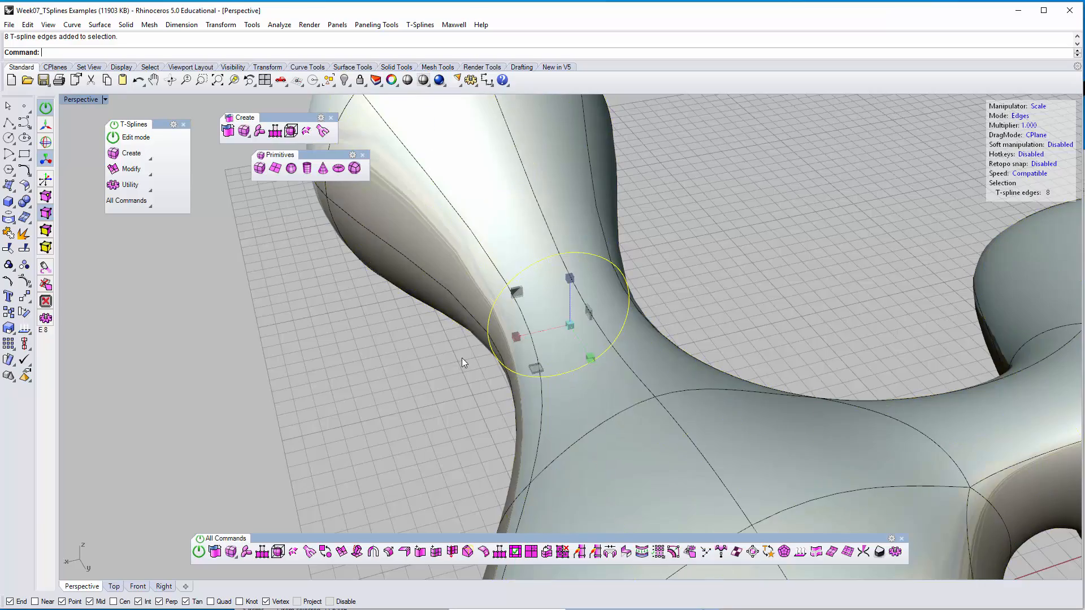
pyautogui.moveTo(521, 340); pyautogui.dragTo(370, 384)
pyautogui.moveTo(509, 281); pyautogui.dragTo(626, 278, button='right')
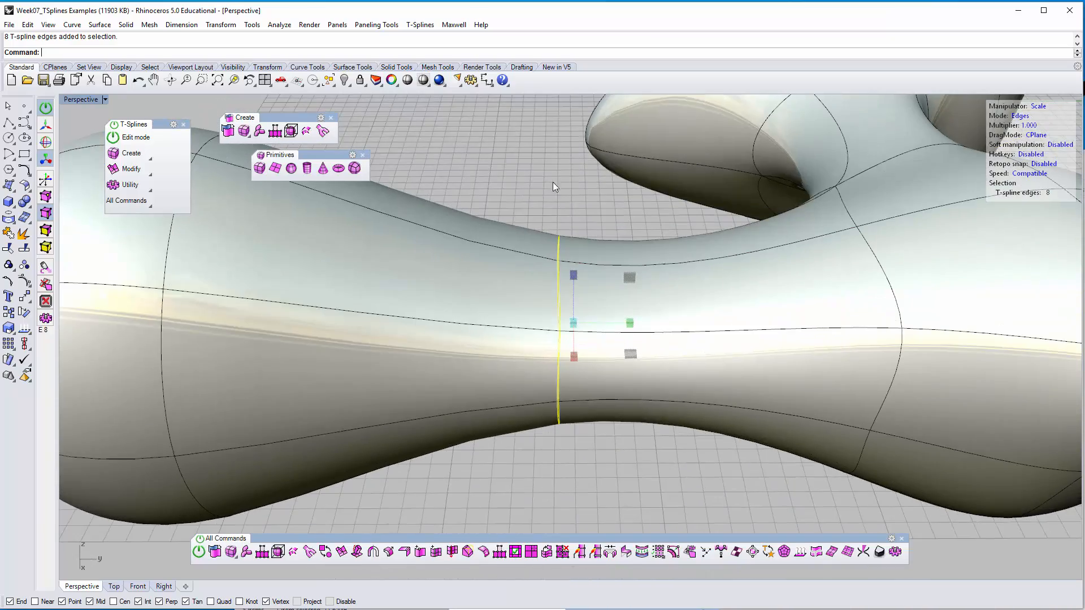
# Step: Clear the edge loop selection and leave T-Splines edit mode
pyautogui.click(548, 177)
pyautogui.moveTo(545, 248)
pyautogui.mouseDown(button='right')
pyautogui.moveTo(543, 293)
pyautogui.moveTo(529, 253)
pyautogui.mouseUp(button='right')
pyautogui.scroll(-6, 538, 292)
pyautogui.moveTo(538, 292); pyautogui.dragTo(526, 228, button='right')
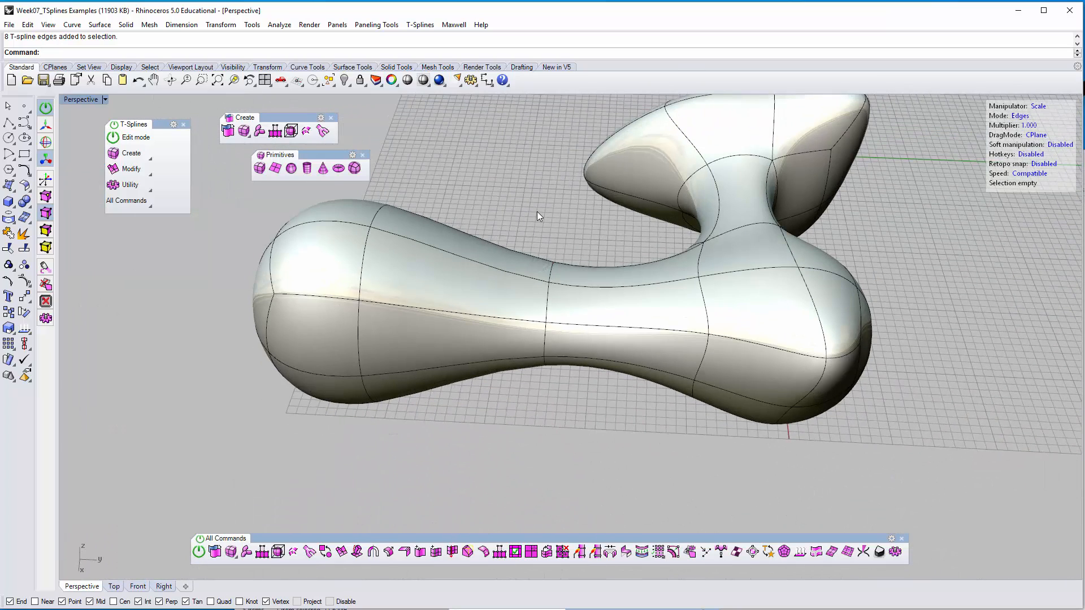
pyautogui.press('Escape')
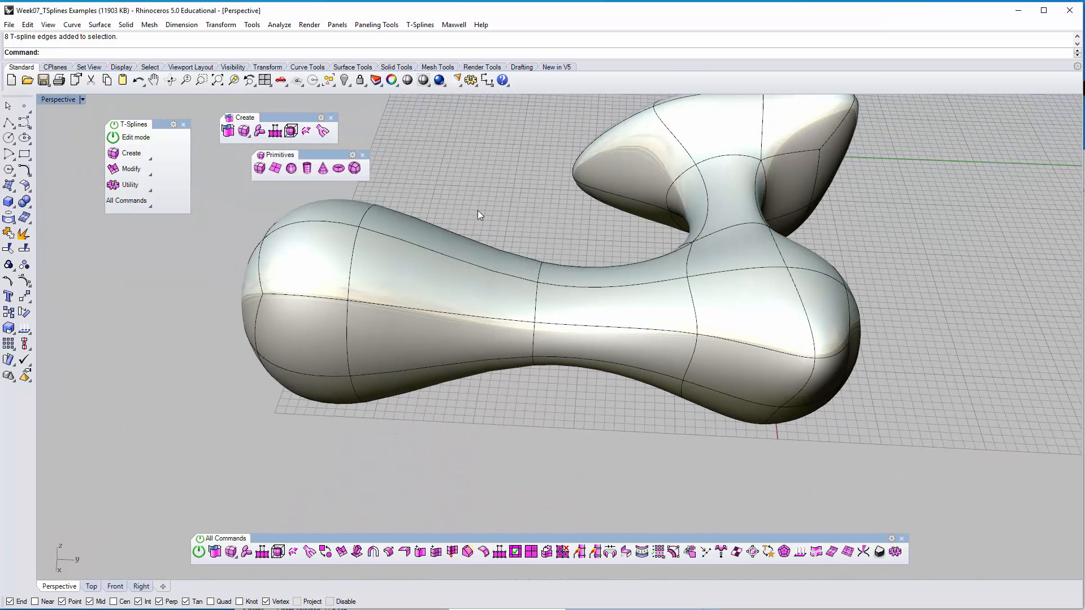
# Step: Enter T-Splines edit mode and switch to the browser's course notes to highlight the InsertEdge command
pyautogui.click(123, 141)
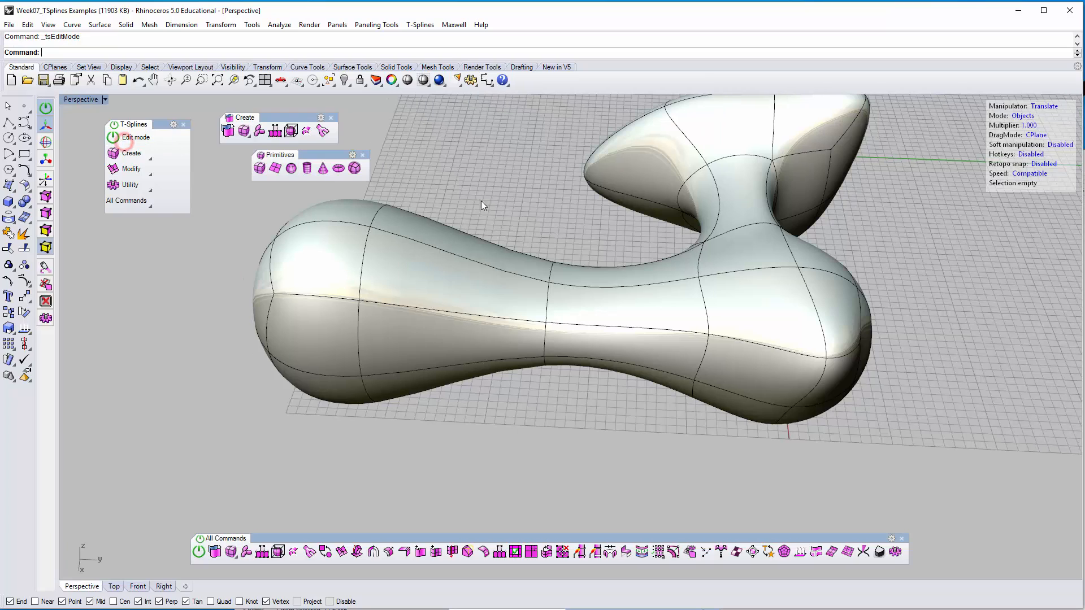
pyautogui.hotkey('alt', 'Tab')
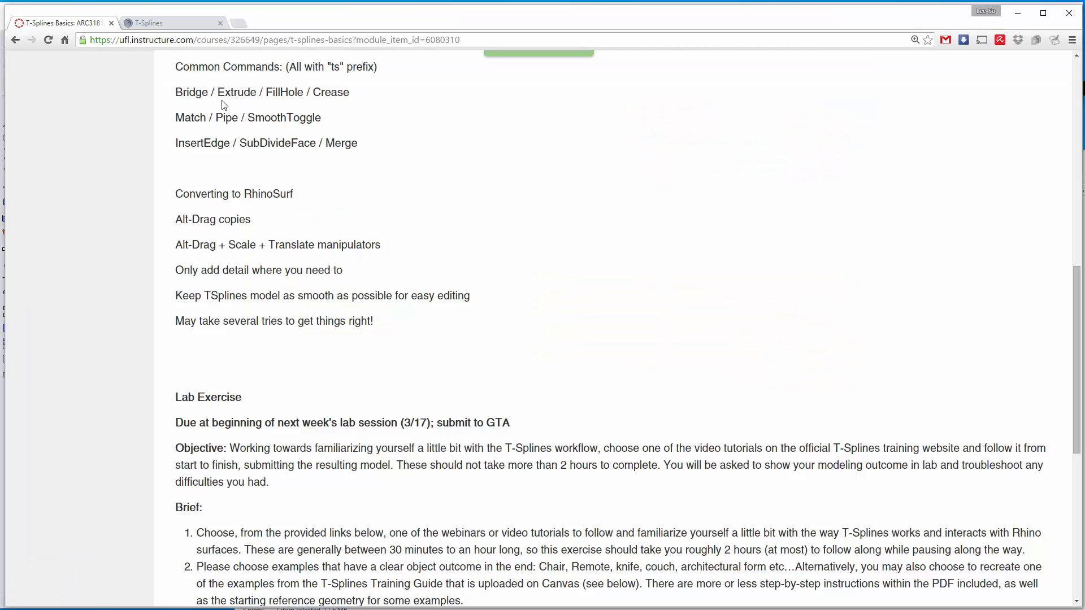
pyautogui.moveTo(177, 142)
pyautogui.mouseDown()
pyautogui.moveTo(242, 142)
pyautogui.moveTo(169, 143)
pyautogui.mouseUp()
pyautogui.click(242, 143)
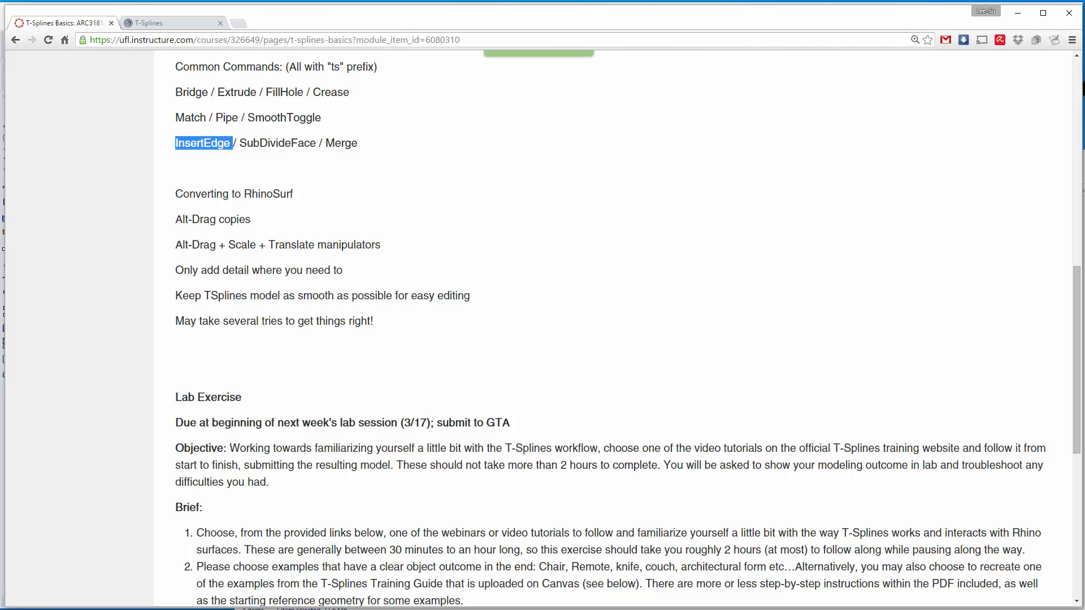
# Step: Back in Rhino, run tsInsertEdge on the bridge's waist loop and place a simple new edge loop on its quadball side
pyautogui.hotkey('alt', 'Tab')
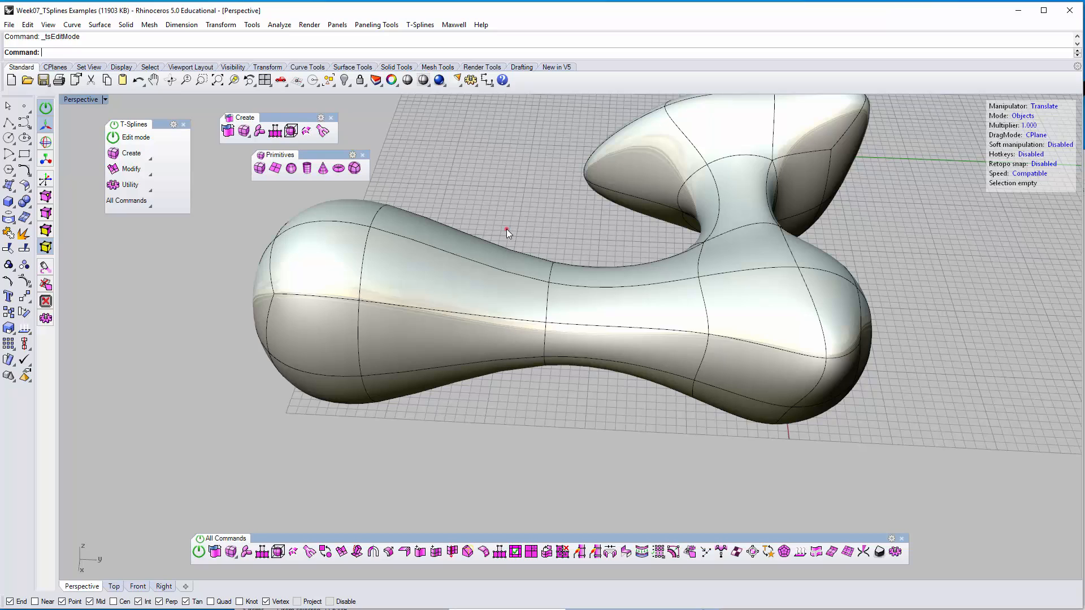
pyautogui.click(1023, 116)
pyautogui.write('ts')
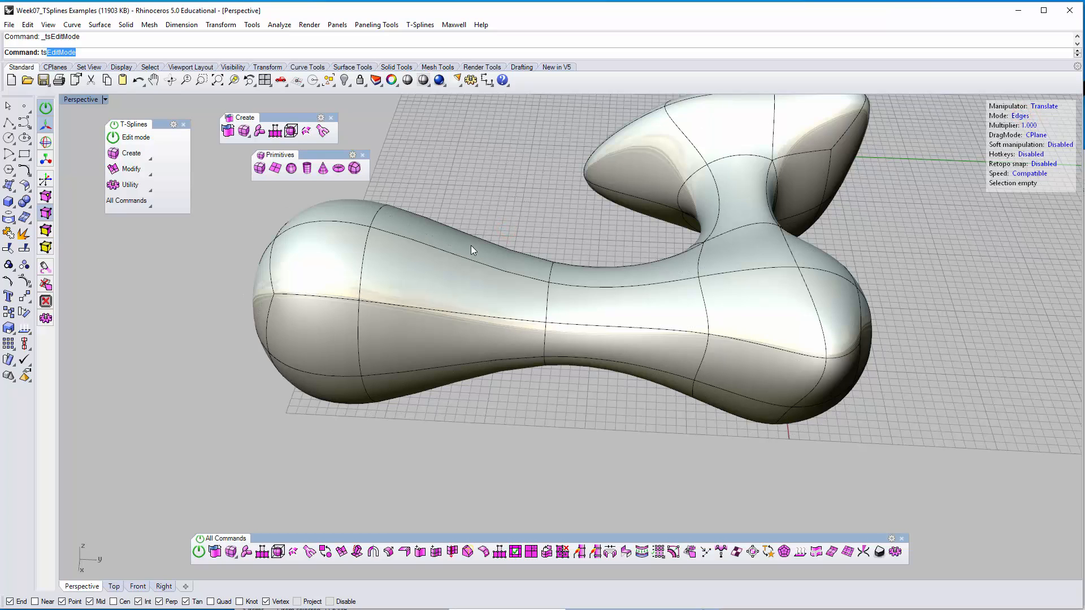
pyautogui.write('Ins')
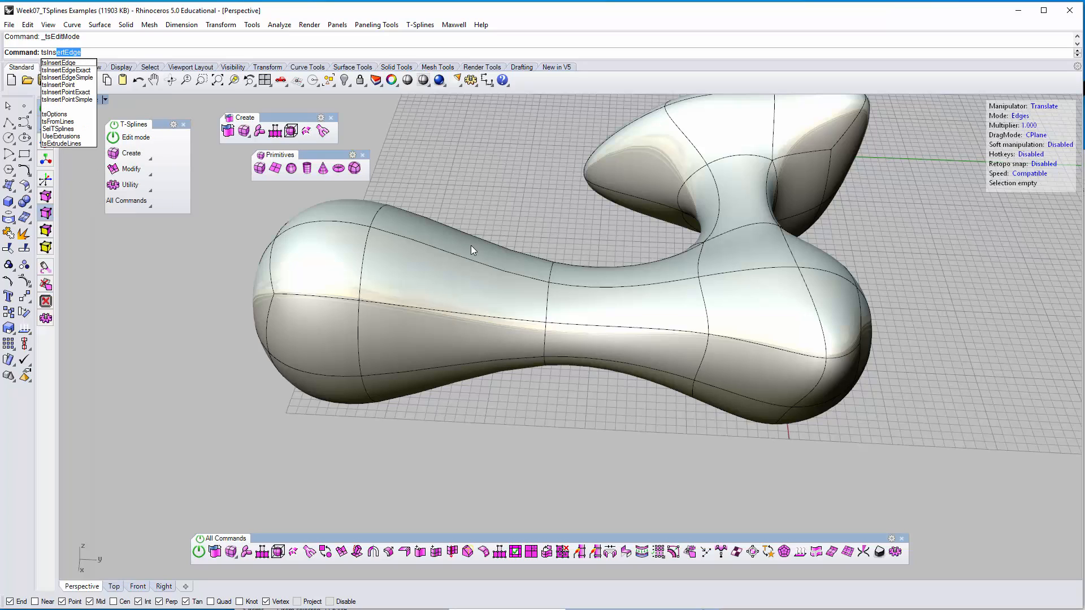
pyautogui.press('Return')
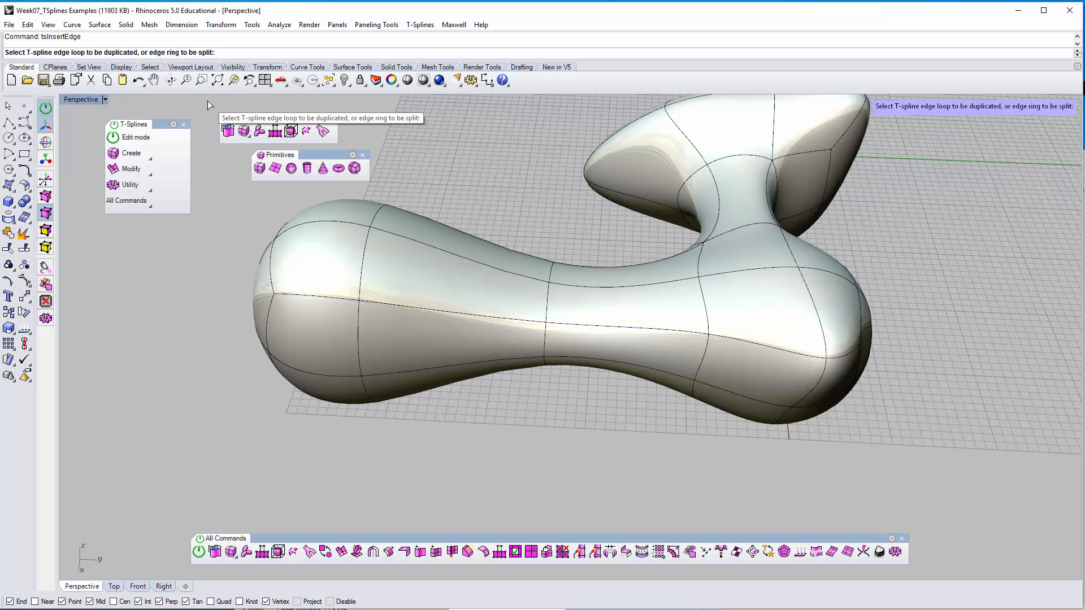
pyautogui.moveTo(536, 175); pyautogui.dragTo(565, 235, button='right')
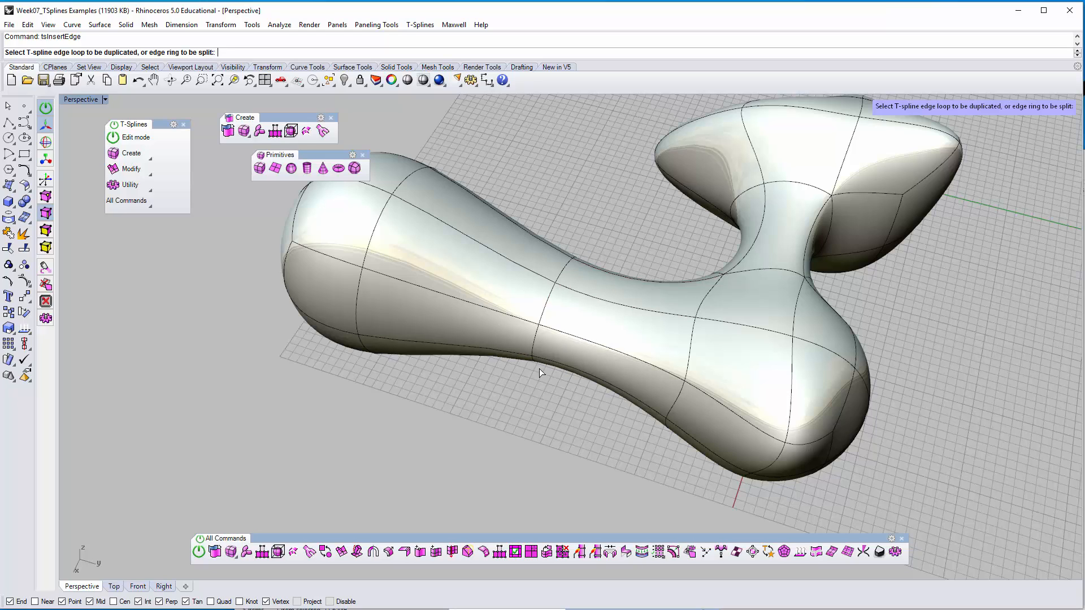
pyautogui.moveTo(584, 382); pyautogui.dragTo(547, 224, button='right')
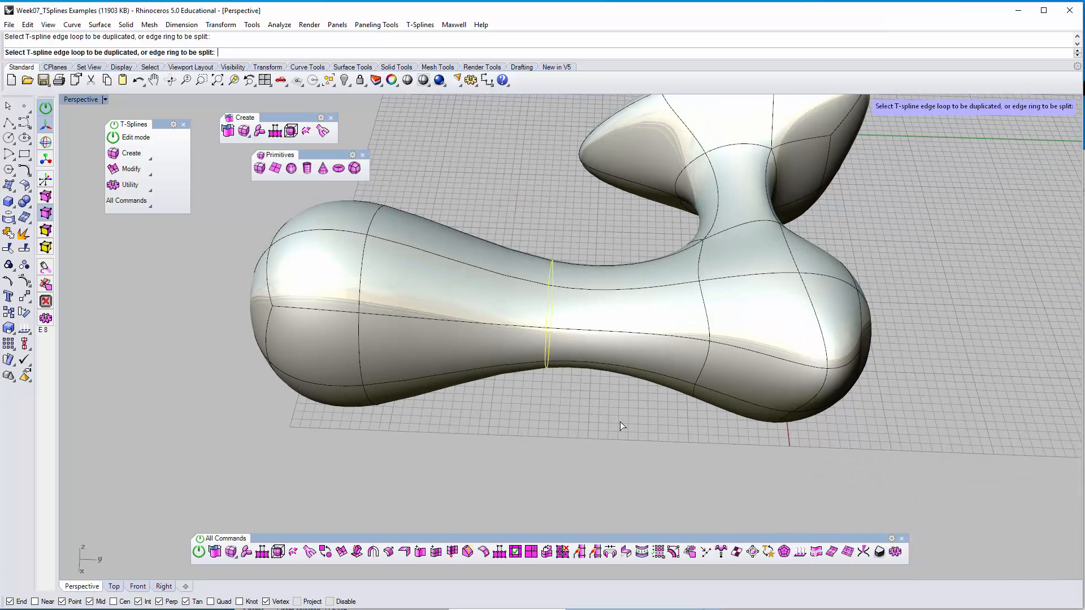
pyautogui.moveTo(619, 422); pyautogui.dragTo(600, 434, button='right')
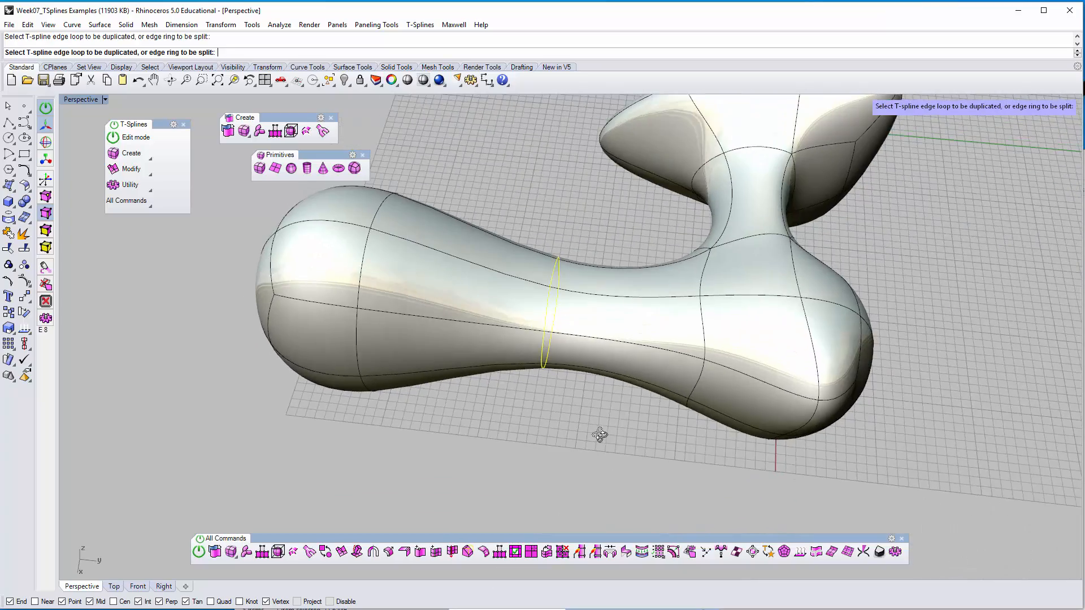
pyautogui.press('Return')
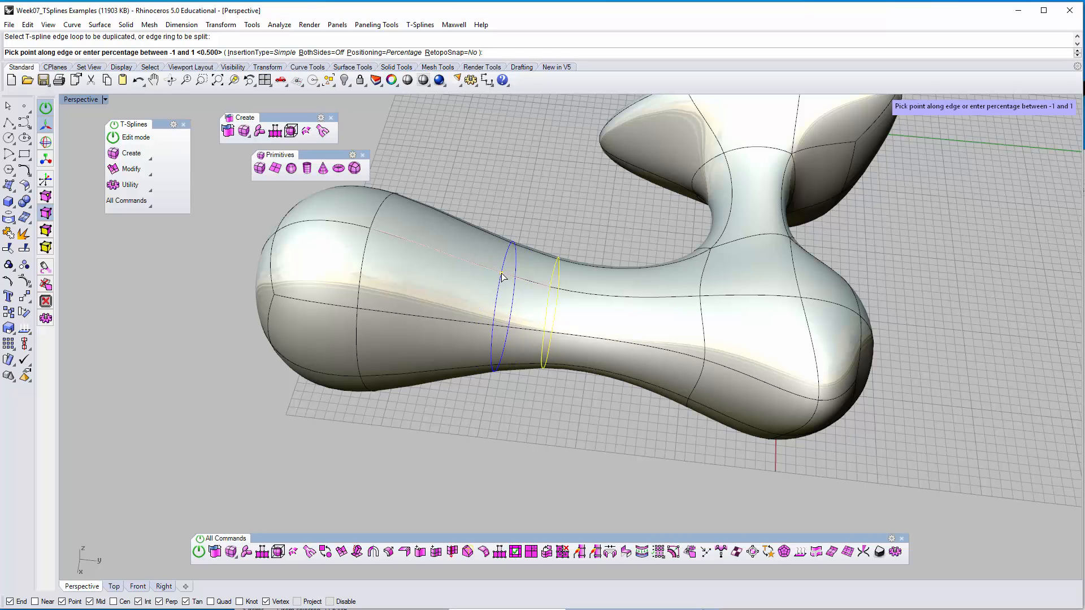
pyautogui.click(503, 276)
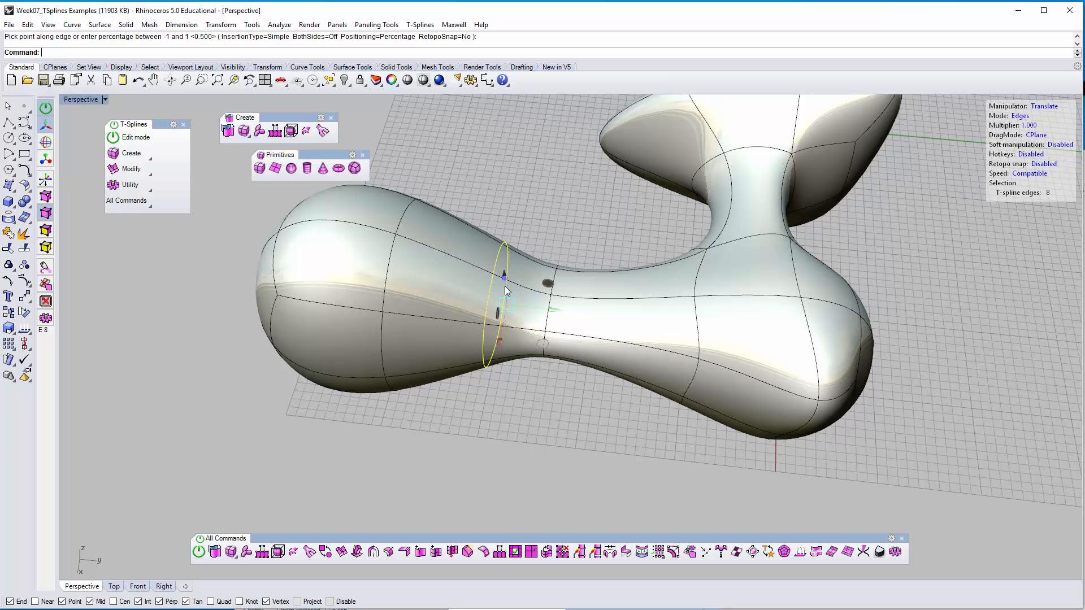
# Step: Move the inserted edge loop along the Y axis toward the quadball to give the bridge a sharper flare
pyautogui.moveTo(519, 367); pyautogui.dragTo(515, 319, button='right')
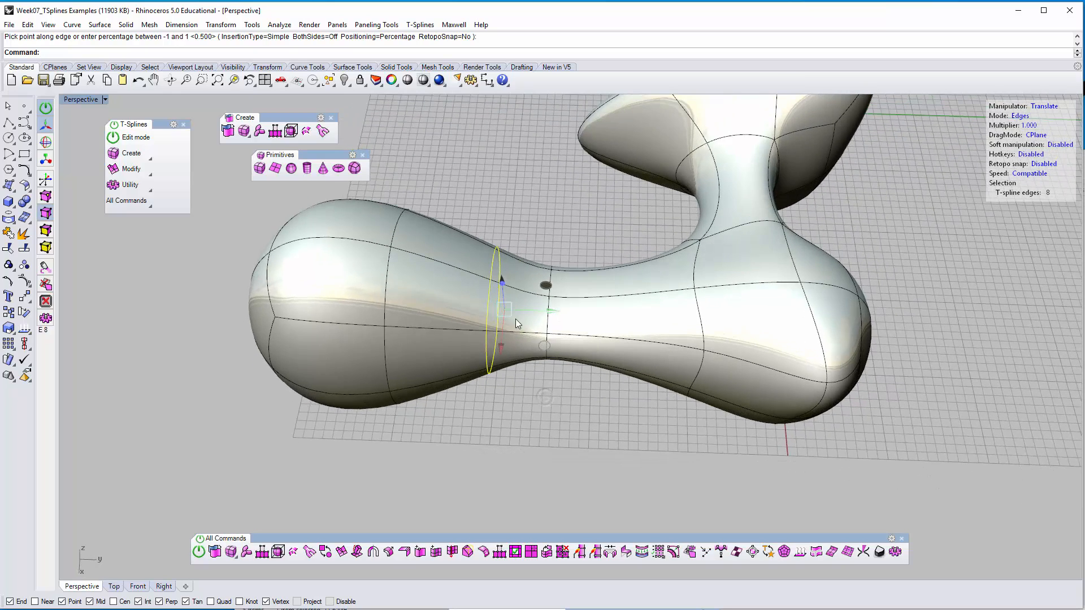
pyautogui.click(525, 310)
pyautogui.moveTo(544, 307); pyautogui.dragTo(425, 302)
pyautogui.click(409, 299)
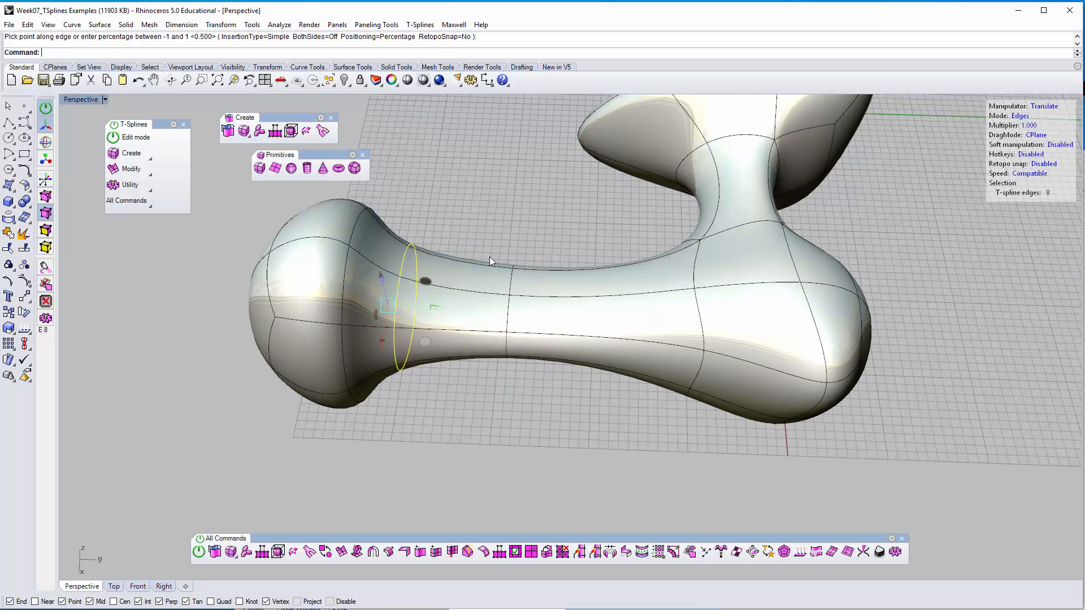
# Step: Select the waist loop again and repeat tsInsertEdge to add a loop on the side facing the rounded body
pyautogui.moveTo(506, 245); pyautogui.dragTo(559, 411)
pyautogui.rightClick(558, 411)
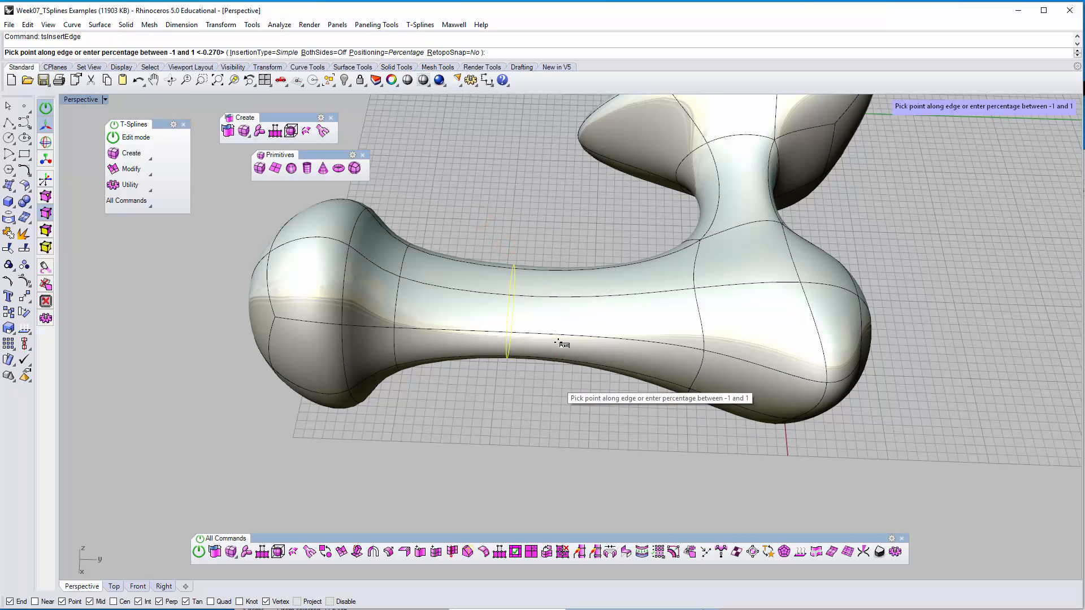
pyautogui.click(535, 298)
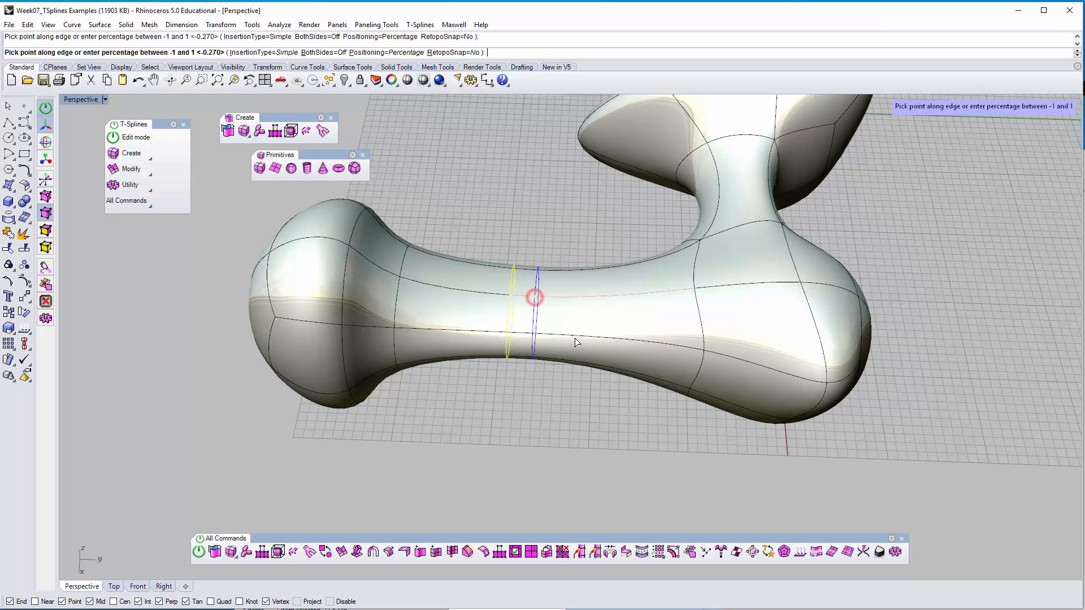
pyautogui.click(541, 400)
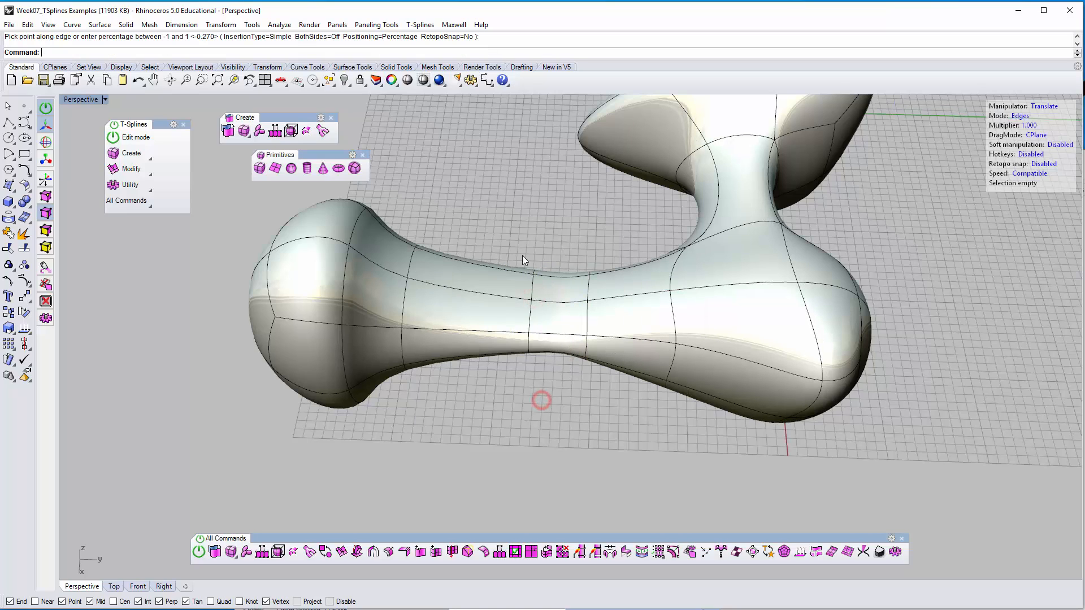
# Step: Move the waist loop and the second inserted loop along the Y axis toward the quadball and clear the selection
pyautogui.moveTo(516, 249); pyautogui.dragTo(556, 370)
pyautogui.moveTo(580, 313); pyautogui.dragTo(533, 310)
pyautogui.moveTo(568, 244); pyautogui.dragTo(616, 383)
pyautogui.moveTo(603, 315); pyautogui.dragTo(513, 311)
pyautogui.click(485, 440)
pyautogui.moveTo(462, 234); pyautogui.dragTo(490, 309)
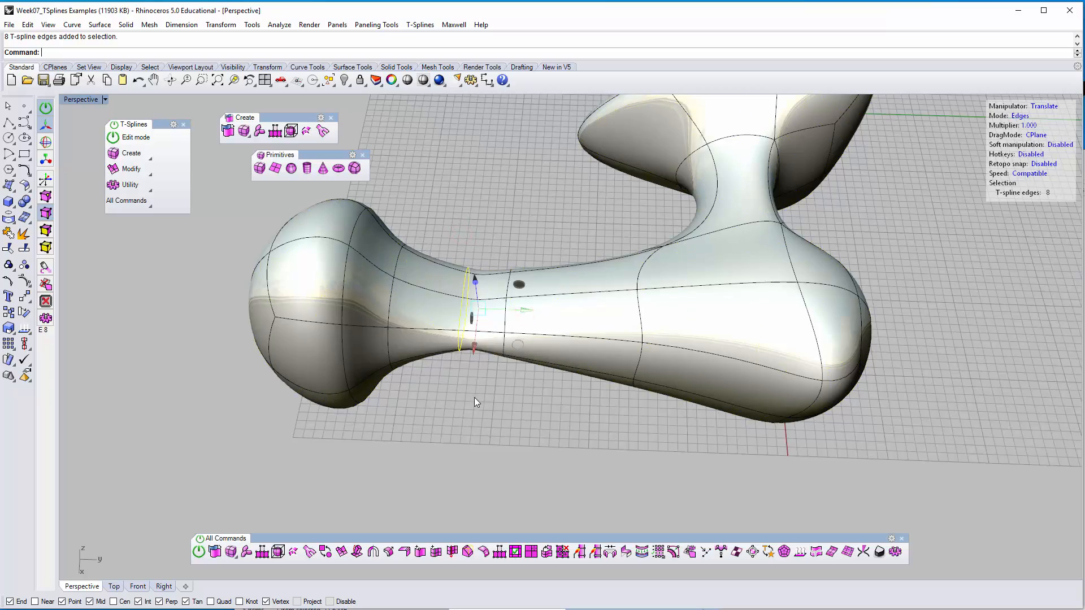
pyautogui.click(474, 397)
pyautogui.moveTo(495, 360); pyautogui.dragTo(458, 367, button='right')
pyautogui.scroll(7, 466, 307)
pyautogui.scroll(-10, 530, 317)
pyautogui.moveTo(458, 433); pyautogui.dragTo(500, 395, button='right')
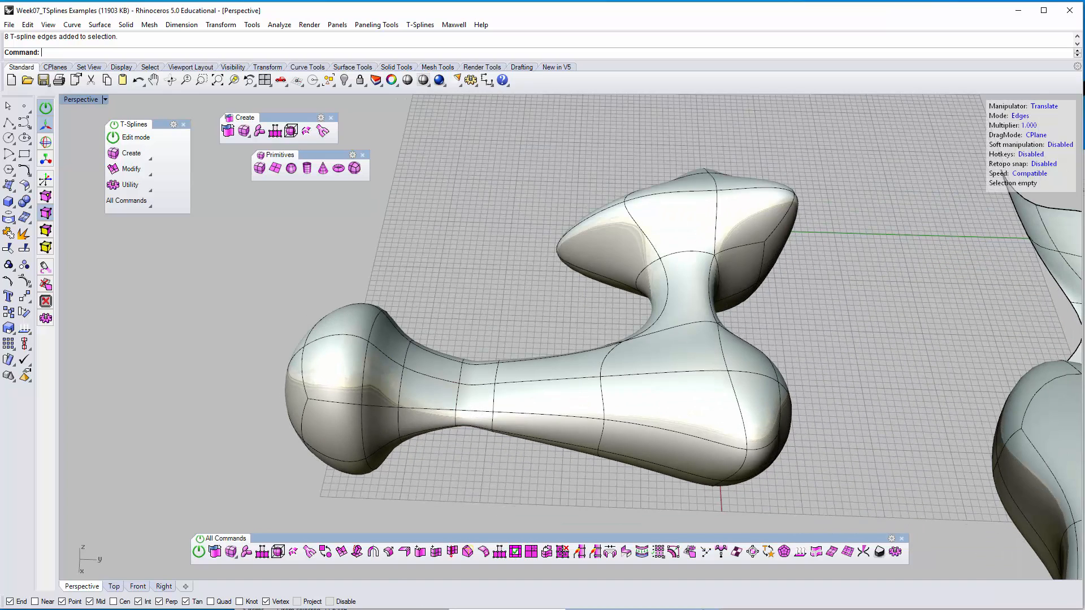
# Step: Switch to the course notes in the browser and highlight the SubDivideFace command
pyautogui.click(634, 475)
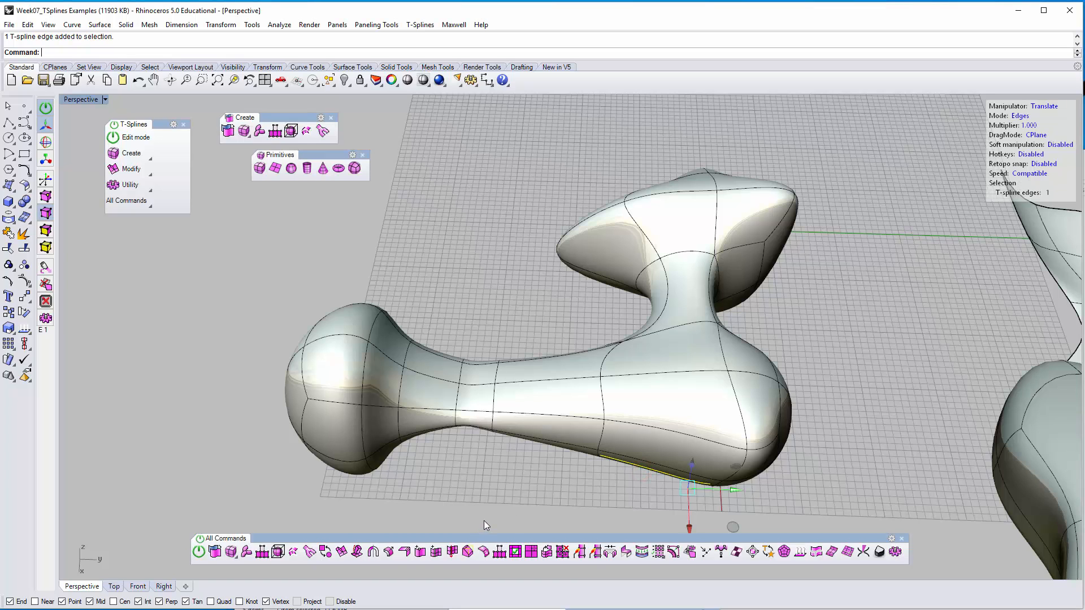
pyautogui.click(387, 609)
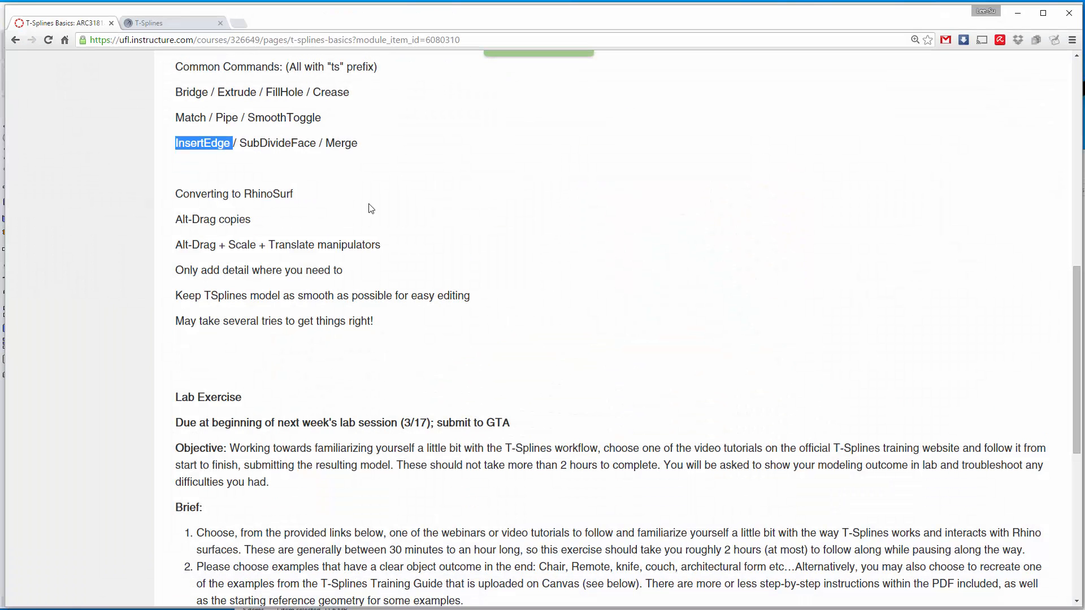
pyautogui.moveTo(239, 143); pyautogui.dragTo(317, 143)
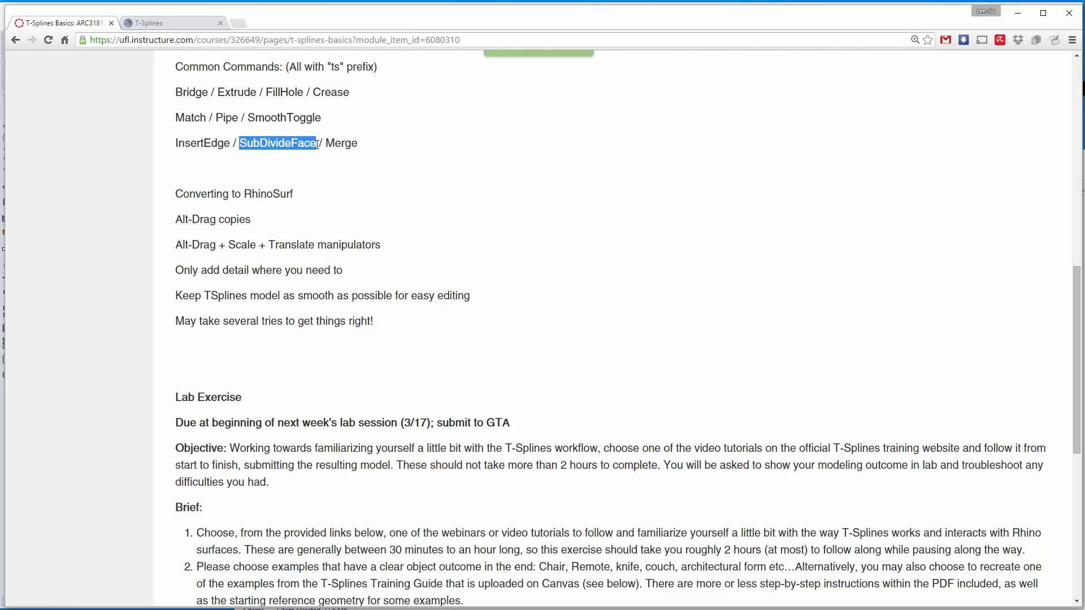
# Step: Back in Rhino, run tsSubdivideFace with simple insertion on the large side face of the rounded body
pyautogui.click(477, 609)
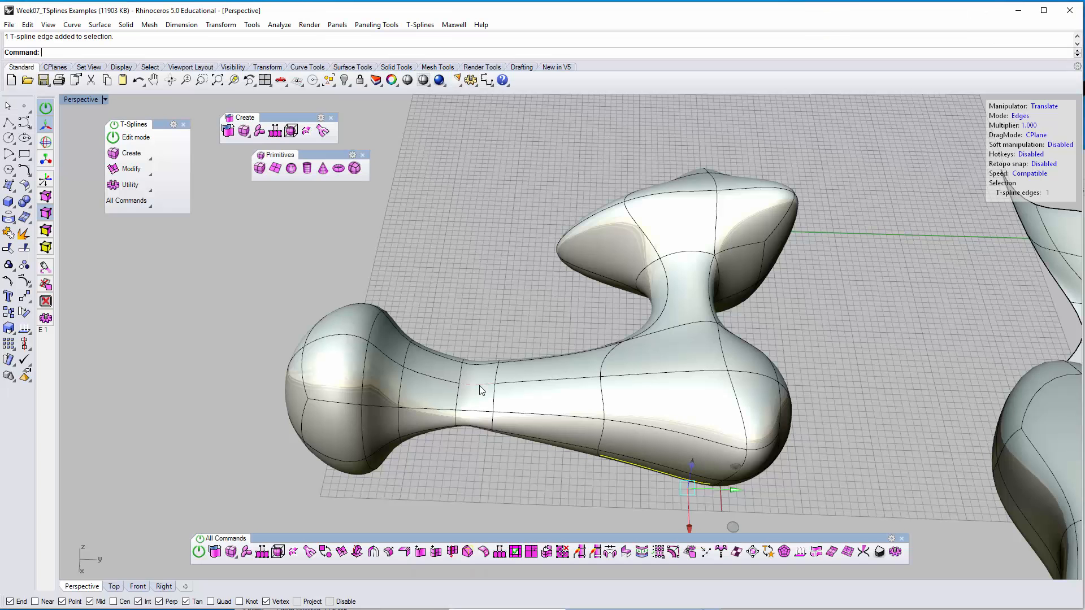
pyautogui.moveTo(477, 387); pyautogui.dragTo(460, 266, button='right')
pyautogui.write('ts')
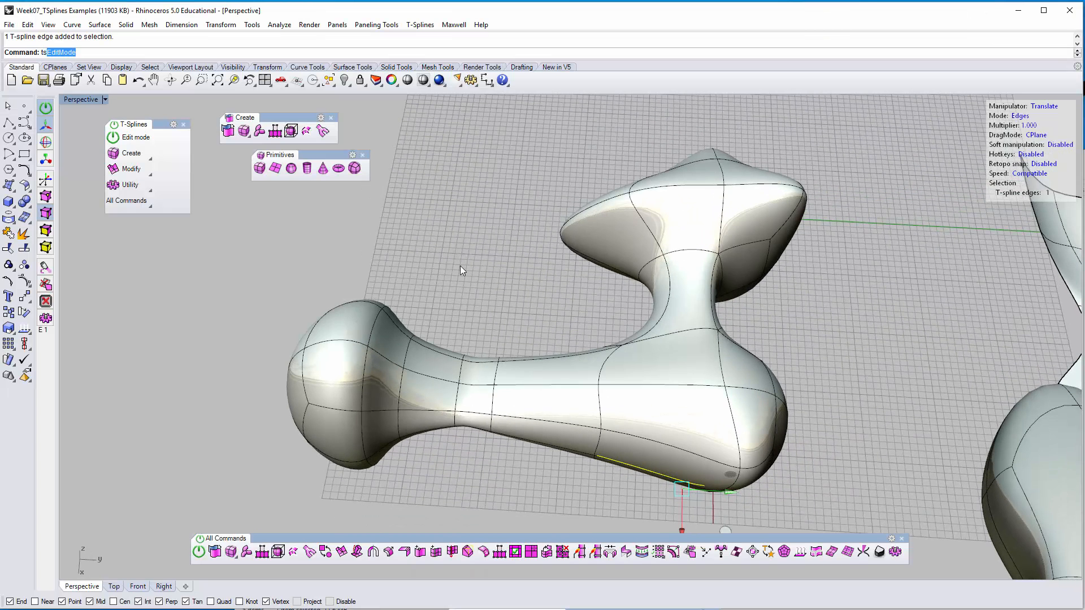
pyautogui.write('S')
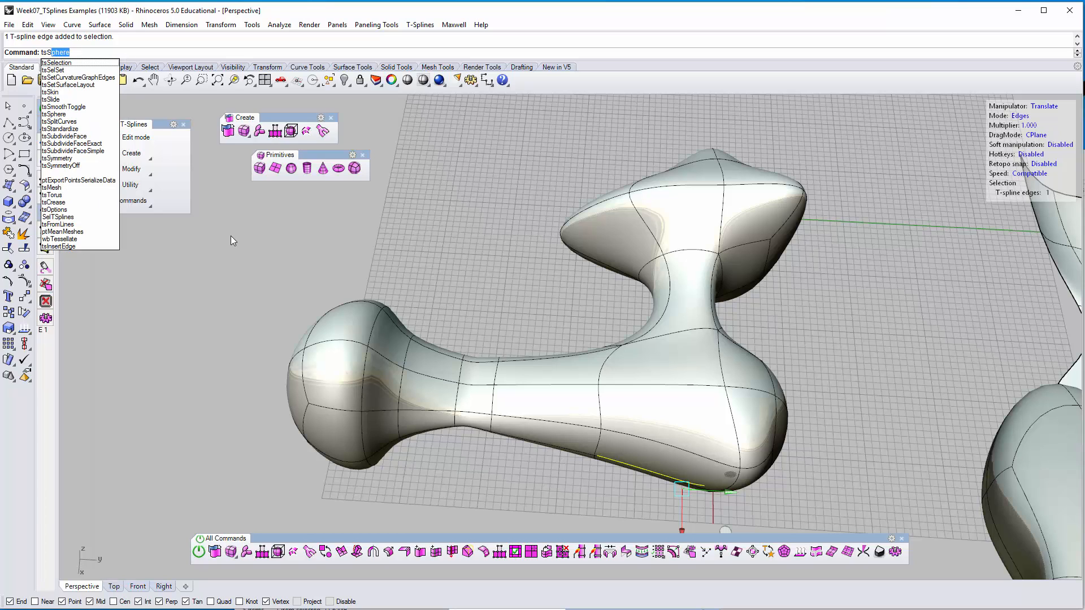
pyautogui.click(89, 137)
pyautogui.moveTo(460, 190); pyautogui.dragTo(416, 232, button='right')
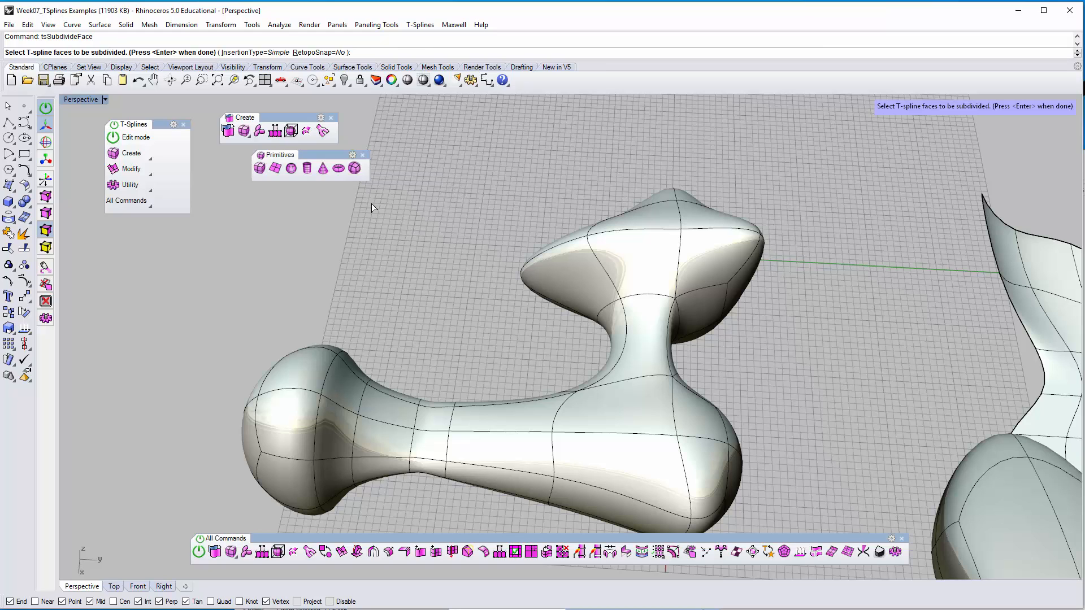
pyautogui.moveTo(385, 387)
pyautogui.mouseDown(button='right')
pyautogui.moveTo(472, 339)
pyautogui.moveTo(487, 287)
pyautogui.moveTo(544, 370)
pyautogui.moveTo(497, 423)
pyautogui.moveTo(559, 415)
pyautogui.moveTo(503, 353)
pyautogui.moveTo(394, 374)
pyautogui.mouseUp(button='right')
pyautogui.scroll(5, 644, 341)
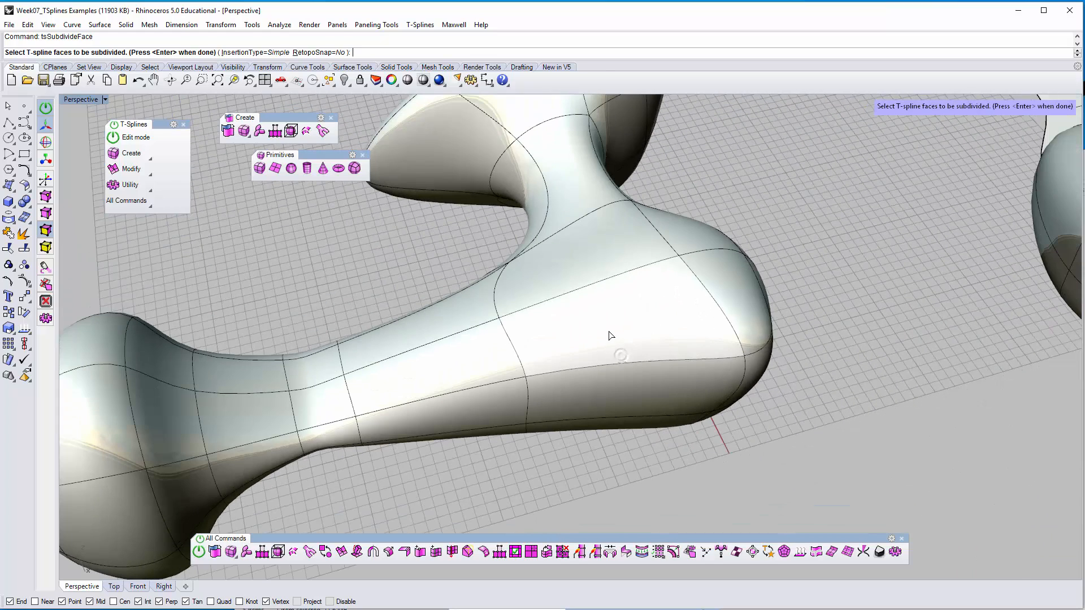
pyautogui.click(611, 327)
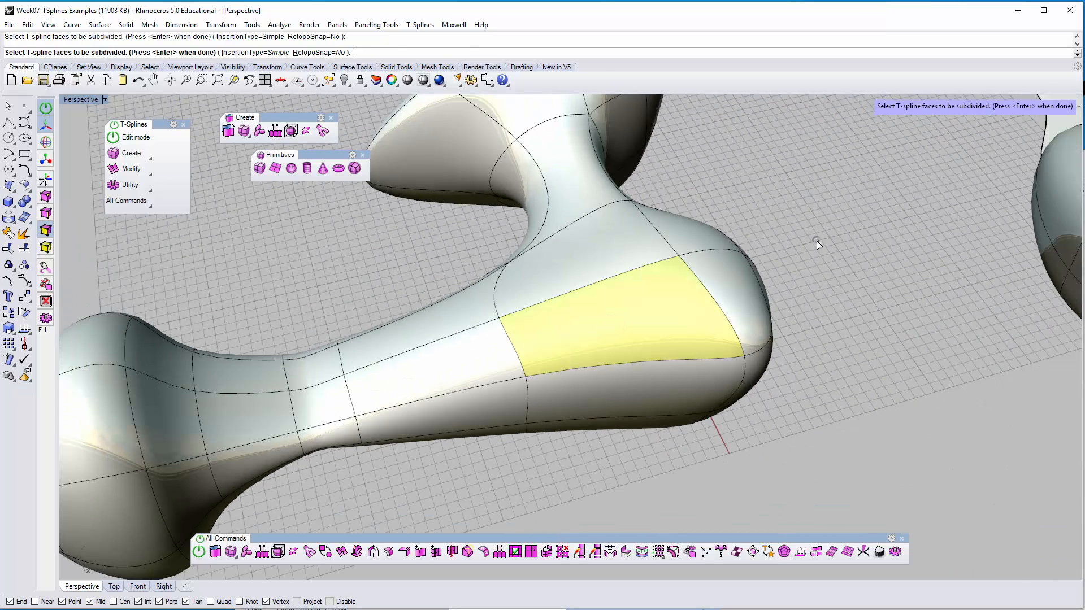
pyautogui.press('Return')
pyautogui.moveTo(717, 314); pyautogui.dragTo(683, 359, button='right')
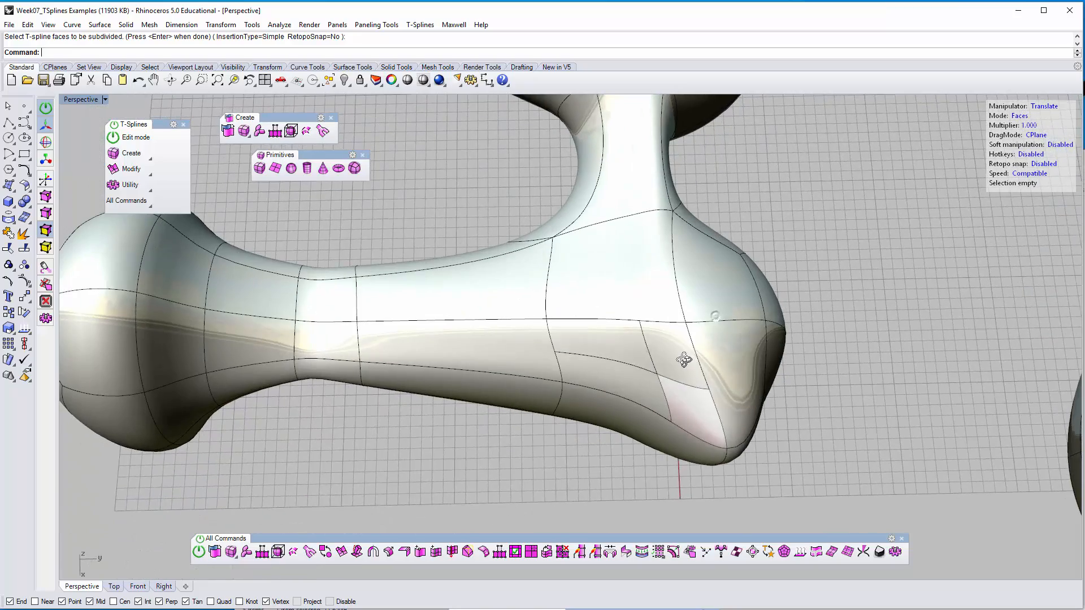
pyautogui.moveTo(737, 408); pyautogui.dragTo(696, 337, button='right')
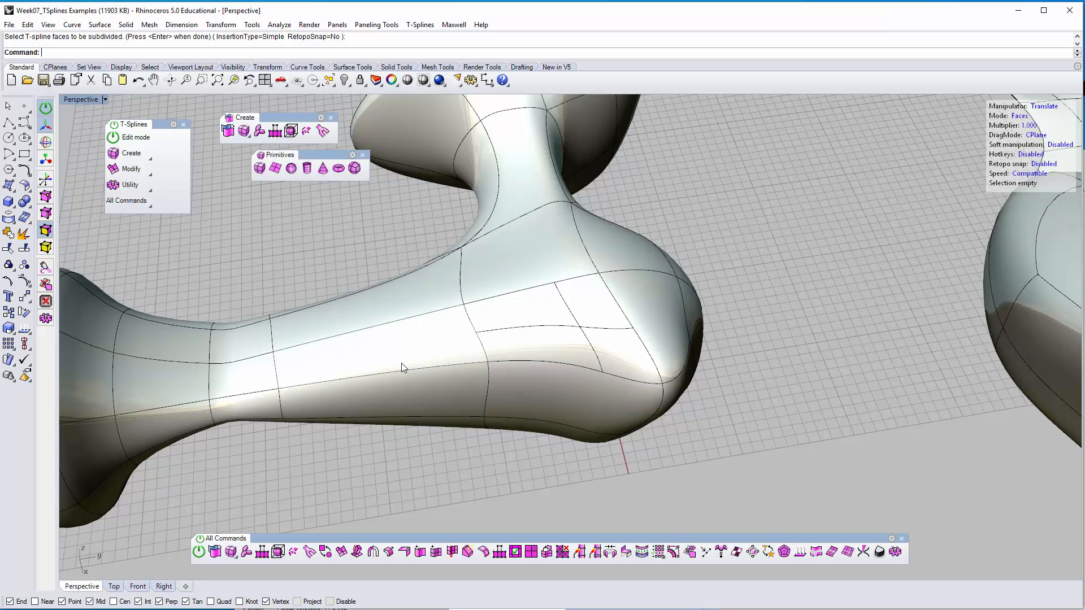
# Step: Subdivide one of the new quarter faces nearest the bridge, and subdivide one of its smaller faces again
pyautogui.click(517, 309)
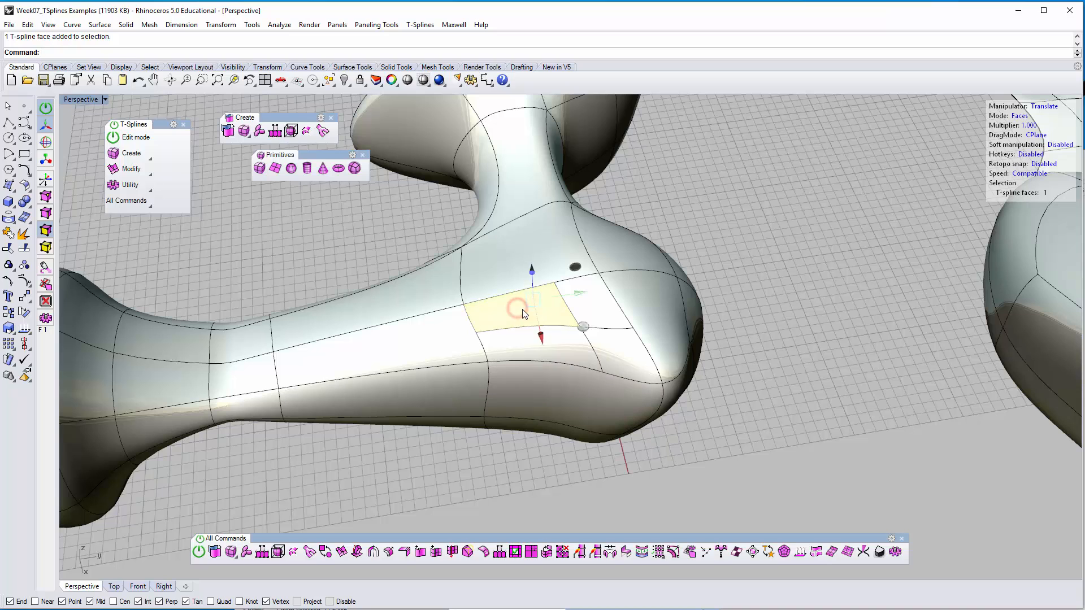
pyautogui.rightClick(513, 314)
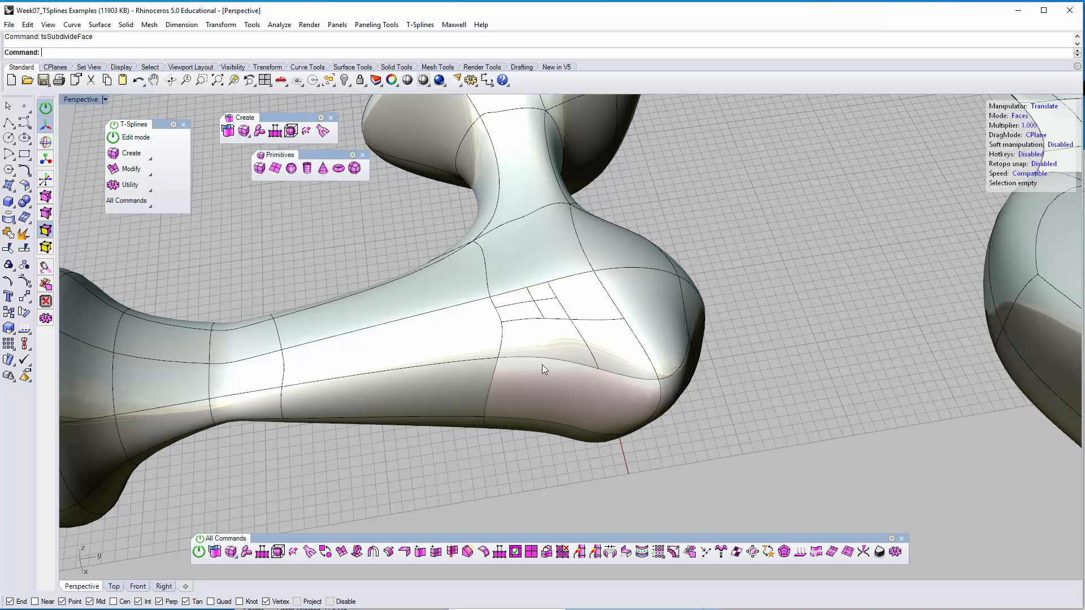
pyautogui.scroll(5, 527, 311)
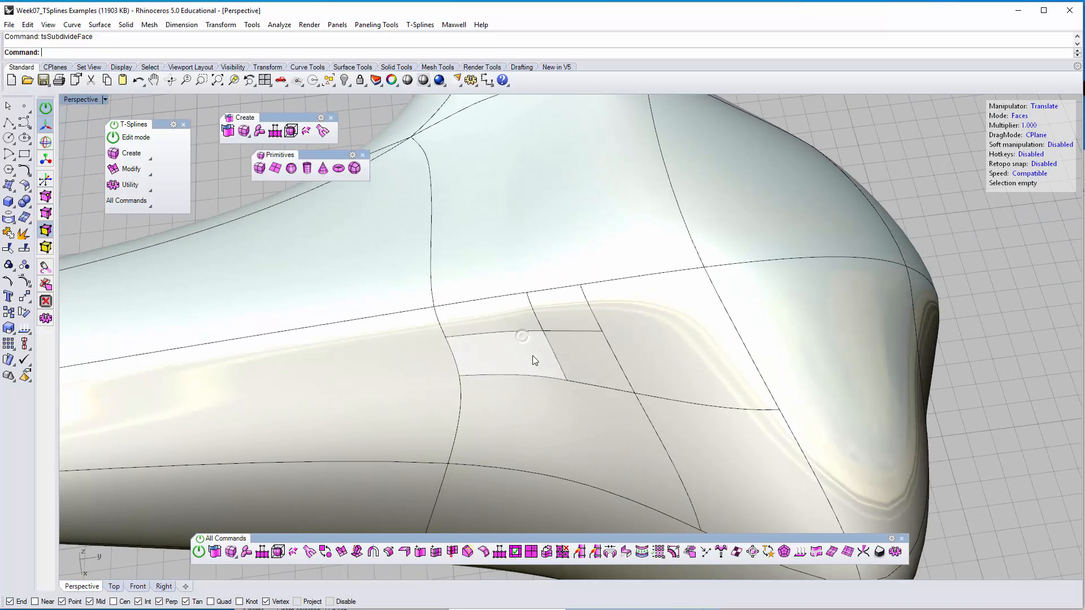
pyautogui.click(557, 305)
pyautogui.rightClick(557, 305)
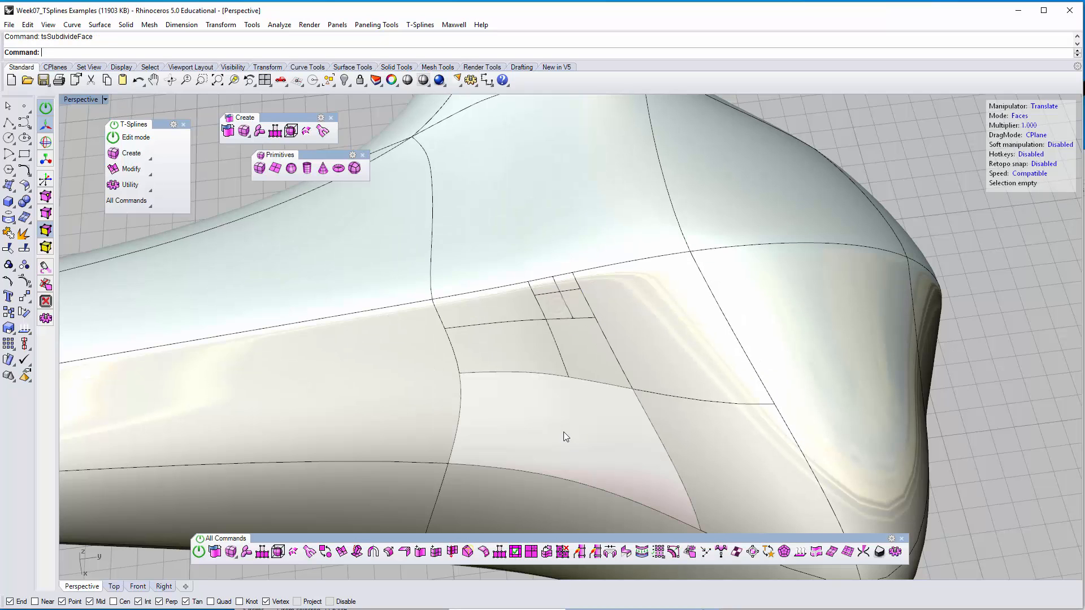
pyautogui.moveTo(567, 404); pyautogui.dragTo(630, 290, button='right')
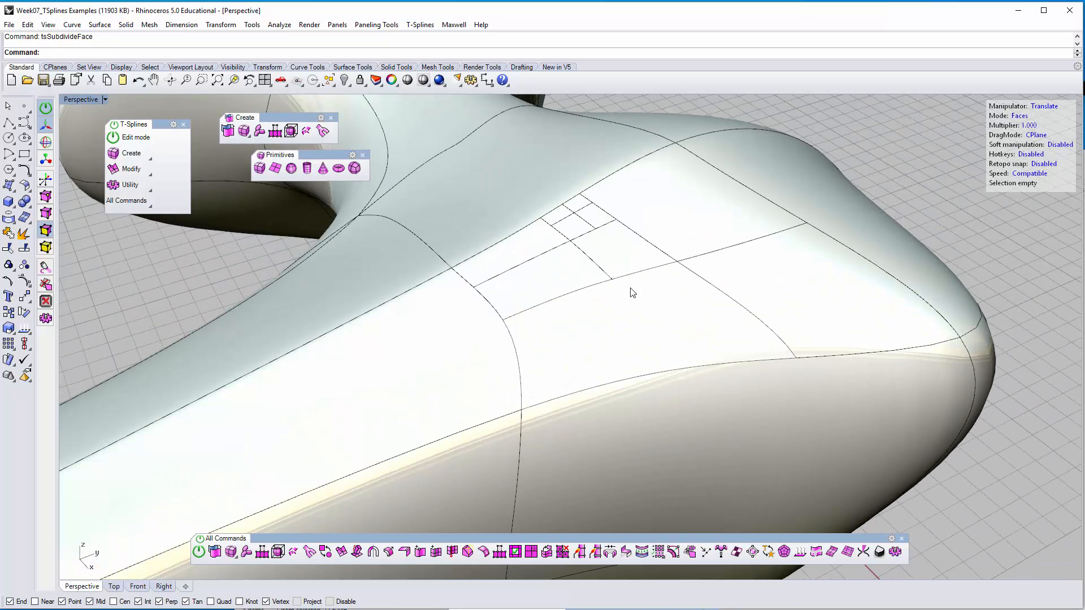
# Step: Raise the smallest subdivided face and the neighbouring subdivided quarter face along the Z axis, and clear the selection
pyautogui.click(576, 204)
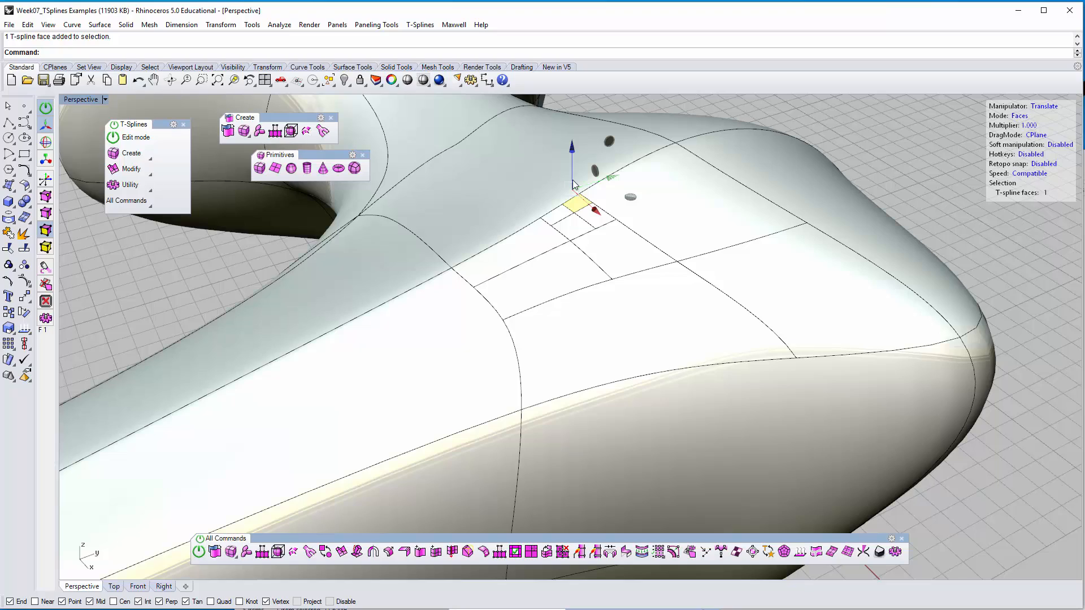
pyautogui.moveTo(573, 175); pyautogui.dragTo(571, 121)
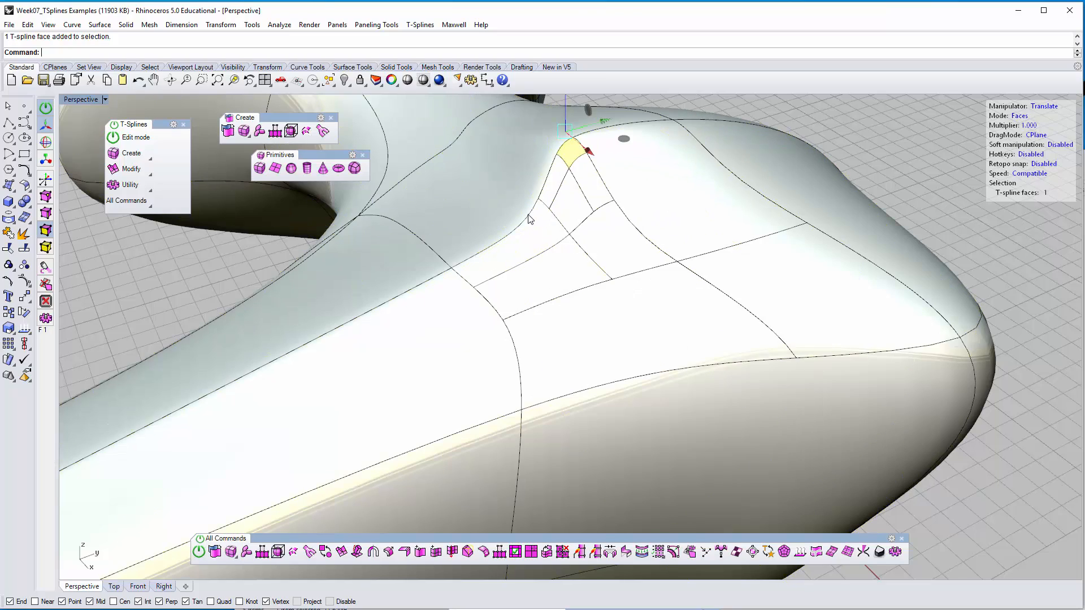
pyautogui.scroll(-6, 528, 215)
pyautogui.moveTo(529, 216); pyautogui.dragTo(556, 212, button='right')
pyautogui.click(547, 232)
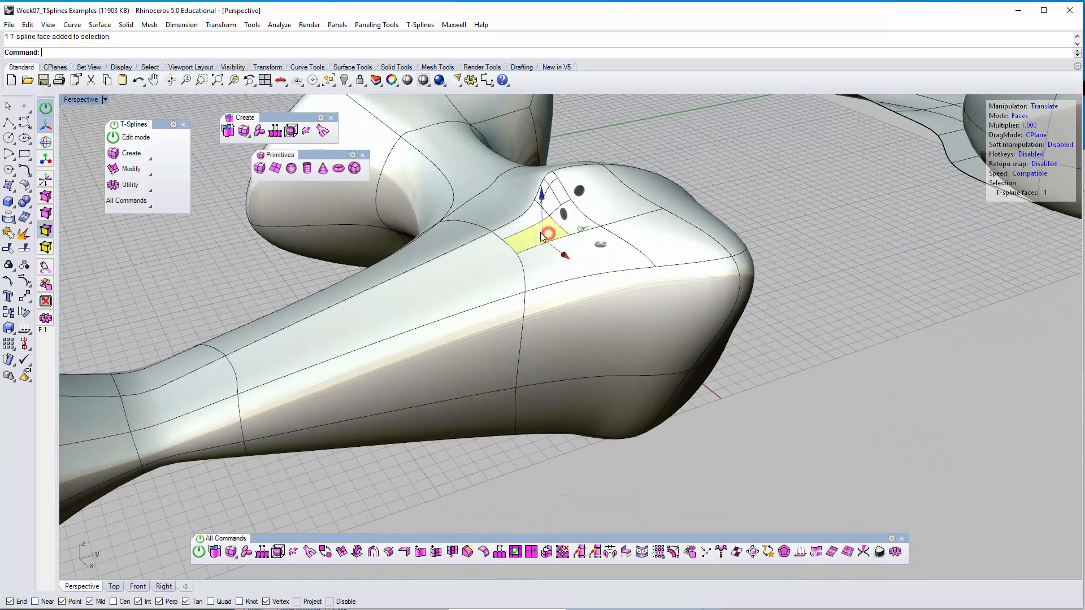
pyautogui.moveTo(541, 220); pyautogui.dragTo(543, 174)
pyautogui.click(711, 431)
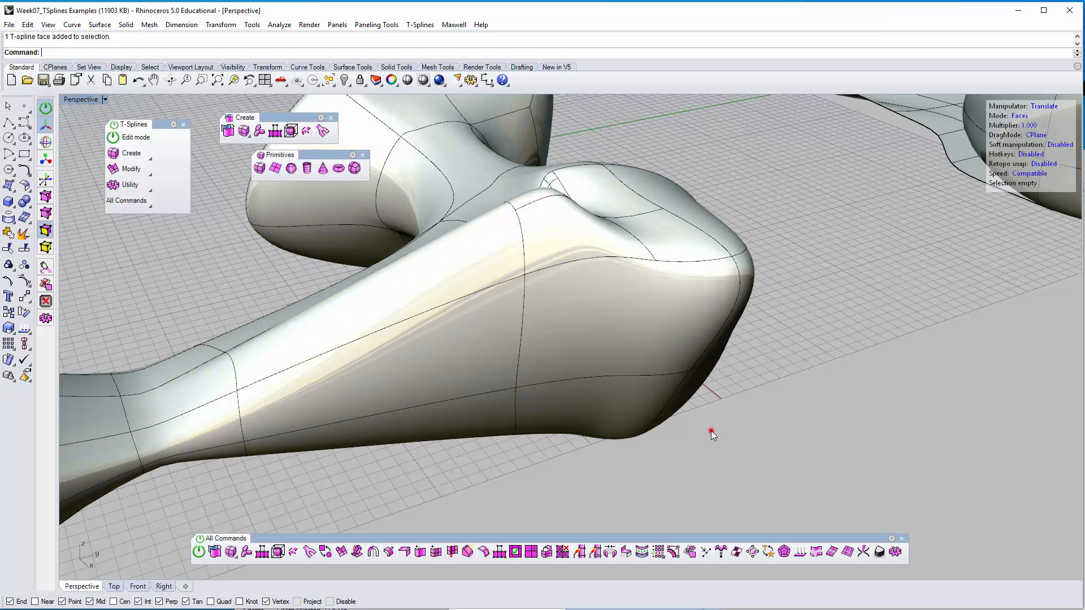
# Step: Try raising the long upper face of the arm along the Z axis, and undo the move
pyautogui.moveTo(711, 431); pyautogui.dragTo(613, 315, button='right')
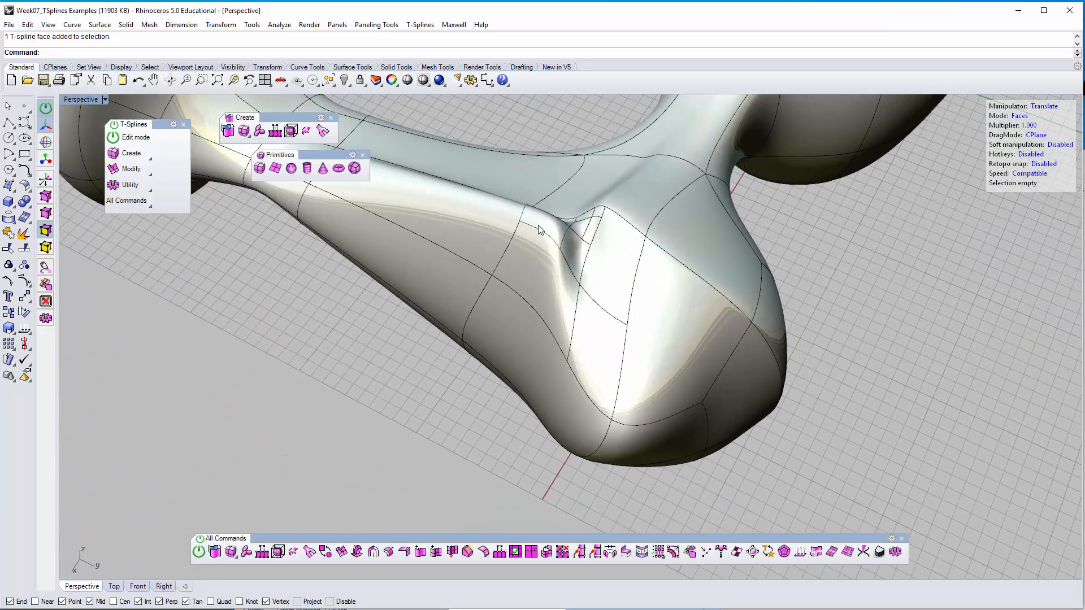
pyautogui.click(446, 212)
pyautogui.moveTo(445, 212); pyautogui.dragTo(515, 266, button='right')
pyautogui.moveTo(516, 273); pyautogui.dragTo(516, 249)
pyautogui.hotkey('ctrl', 'z')
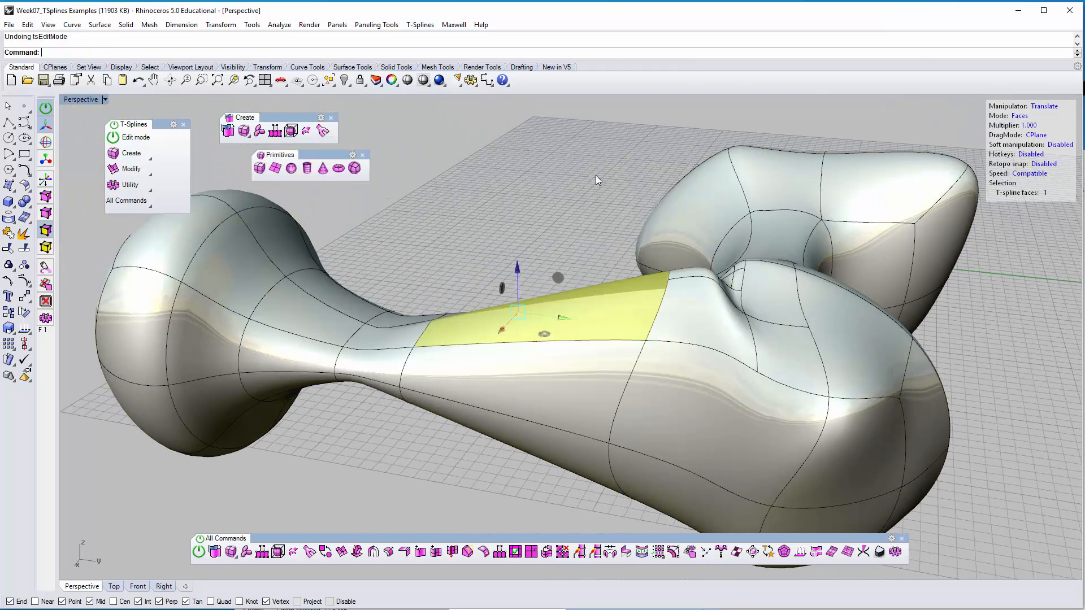
pyautogui.click(577, 179)
# Step: Run tsSubdivideFace on the side face just below the creased hollow
pyautogui.scroll(4, 686, 301)
pyautogui.moveTo(686, 296); pyautogui.dragTo(656, 364, button='right')
pyautogui.click(657, 365)
pyautogui.click(652, 405)
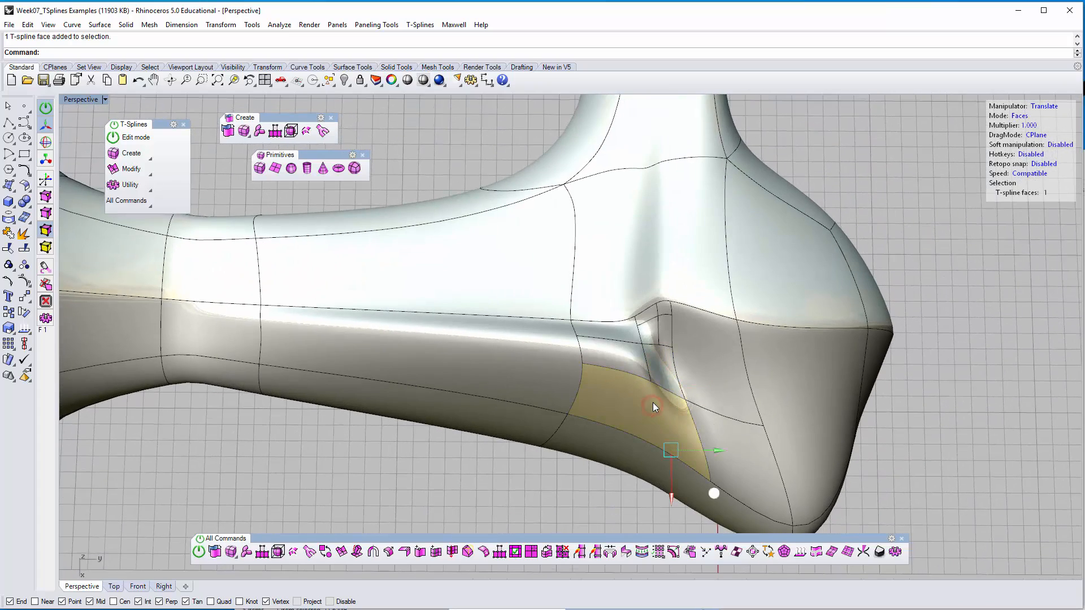
pyautogui.write('tsSubdivideFace')
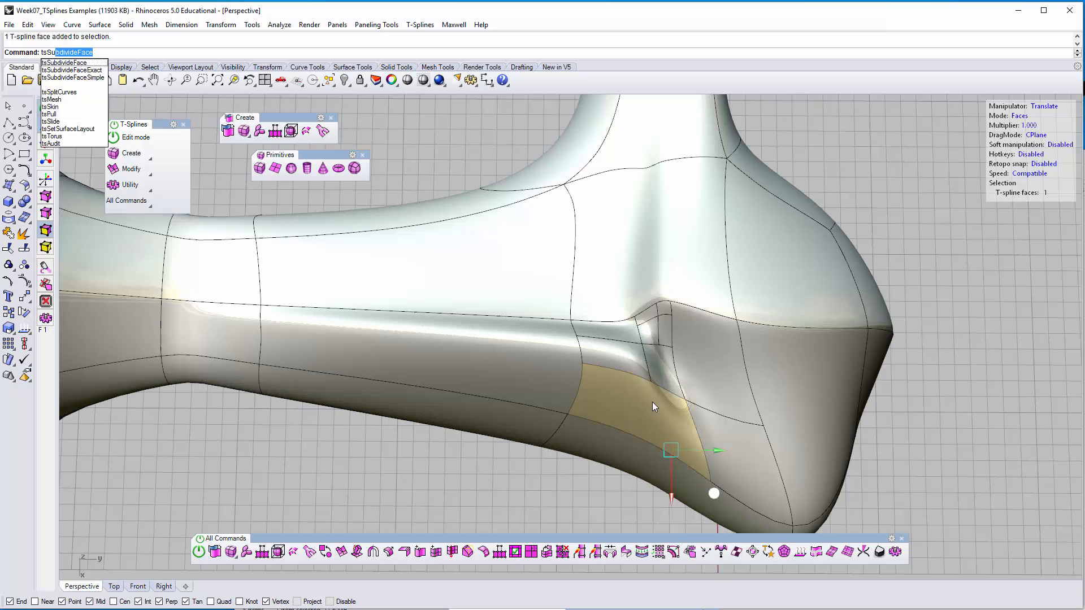
pyautogui.press('Return')
# Step: Repeat the face subdivision on two of the small faces inside the hollow
pyautogui.moveTo(673, 389); pyautogui.dragTo(576, 355, button='right')
pyautogui.click(557, 326)
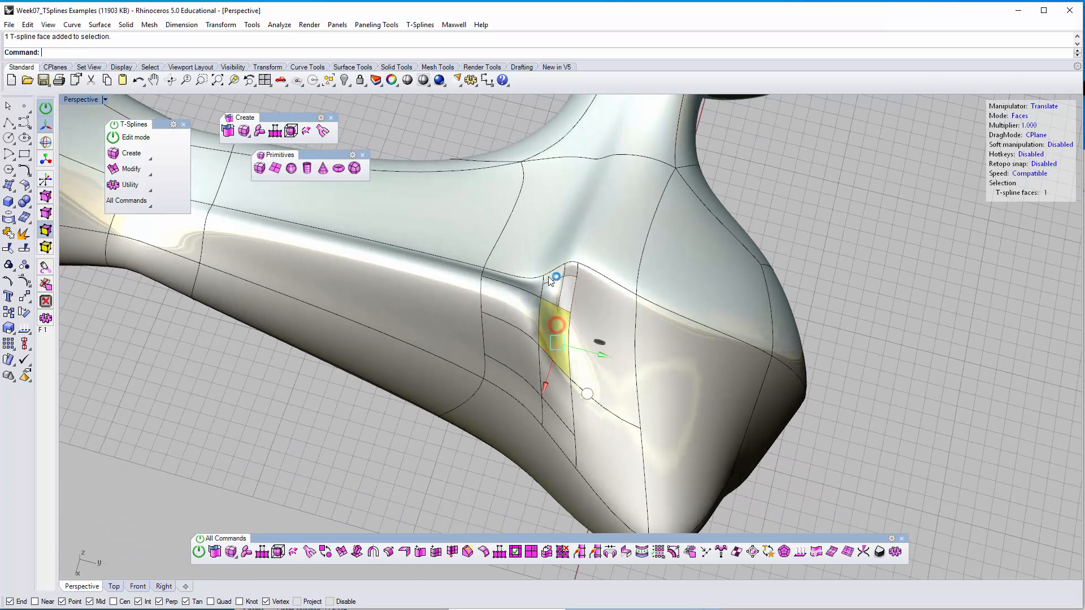
pyautogui.rightClick(567, 328)
pyautogui.moveTo(554, 307)
pyautogui.mouseDown(button='right')
pyautogui.moveTo(496, 283)
pyautogui.moveTo(552, 301)
pyautogui.mouseUp(button='right')
pyautogui.scroll(3, 547, 284)
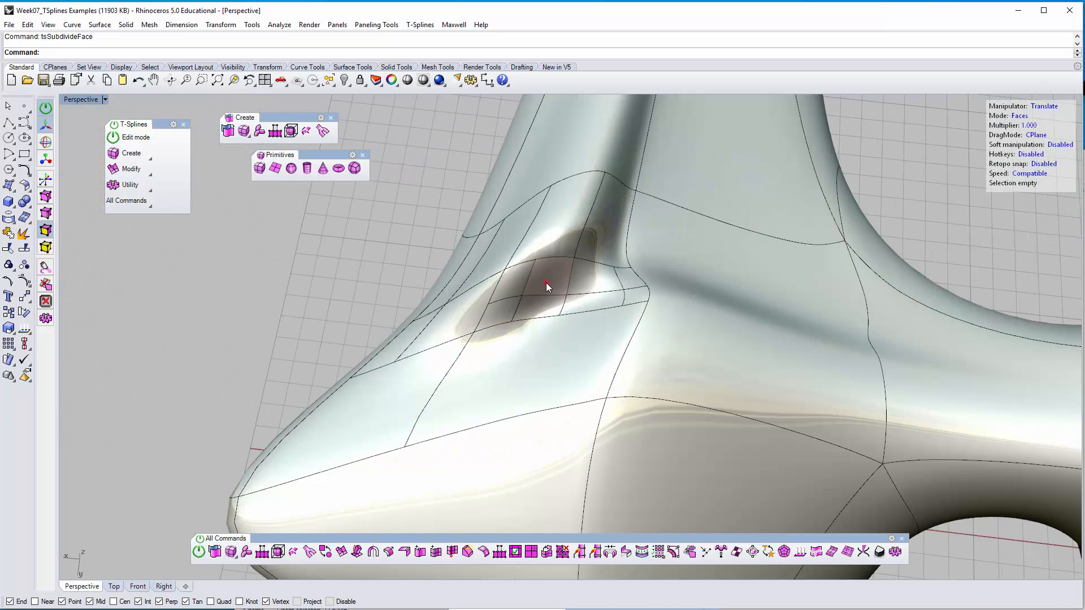
pyautogui.click(547, 282)
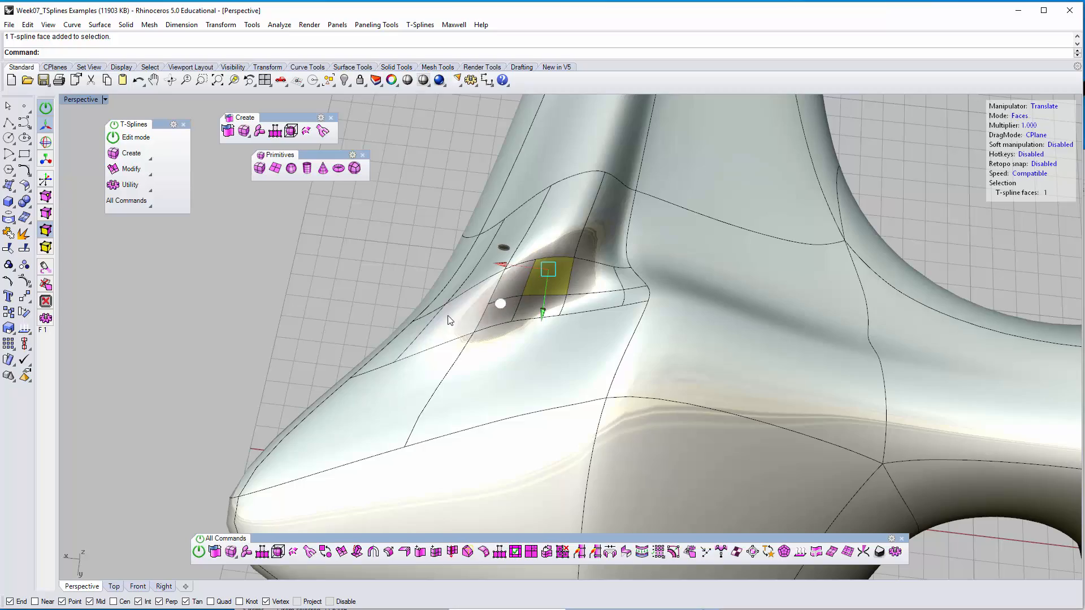
pyautogui.moveTo(450, 320); pyautogui.dragTo(604, 214, button='right')
pyautogui.click(556, 368)
pyautogui.rightClick(626, 360)
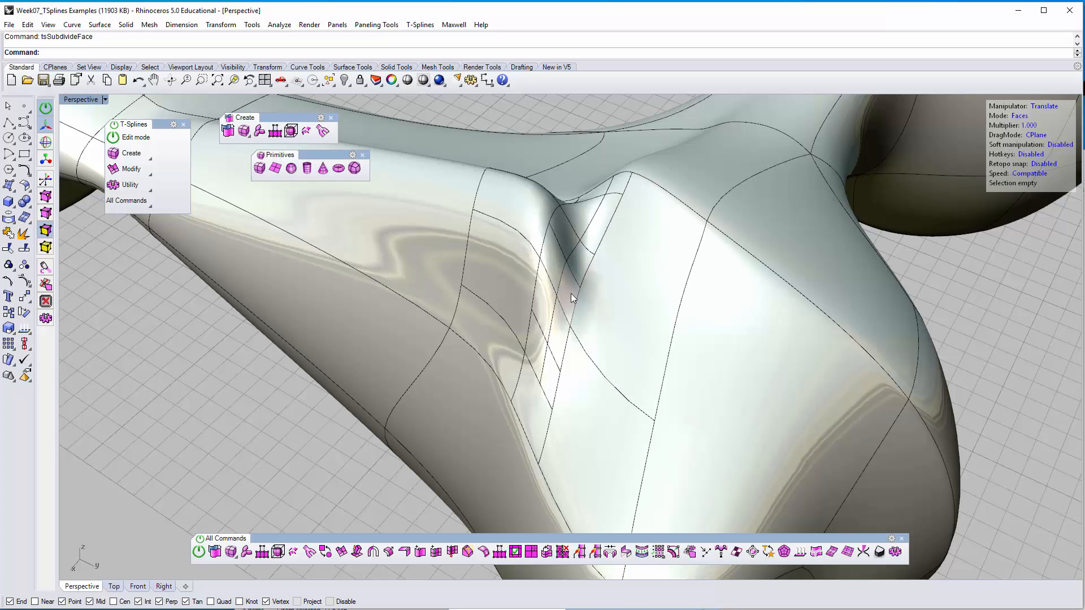
# Step: Select three adjacent narrow faces in the hollow and move them outward
pyautogui.click(570, 294)
pyautogui.moveTo(570, 293); pyautogui.dragTo(587, 237, button='right')
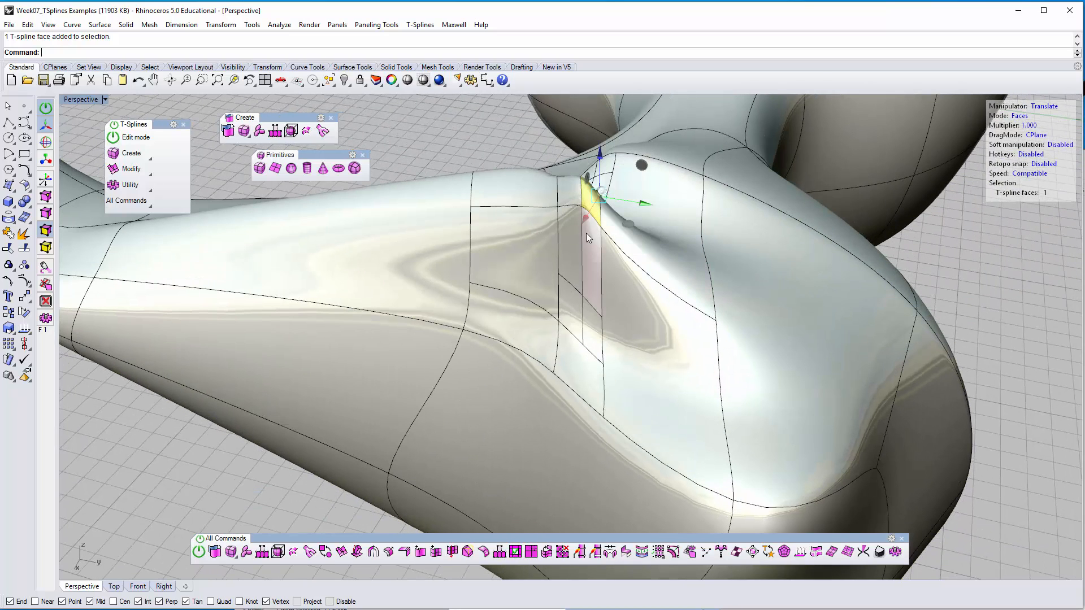
pyautogui.click(586, 236)
pyautogui.keyDown('shift'); pyautogui.click(573, 235); pyautogui.keyUp('shift')
pyautogui.keyDown('shift'); pyautogui.click(570, 184); pyautogui.keyUp('shift')
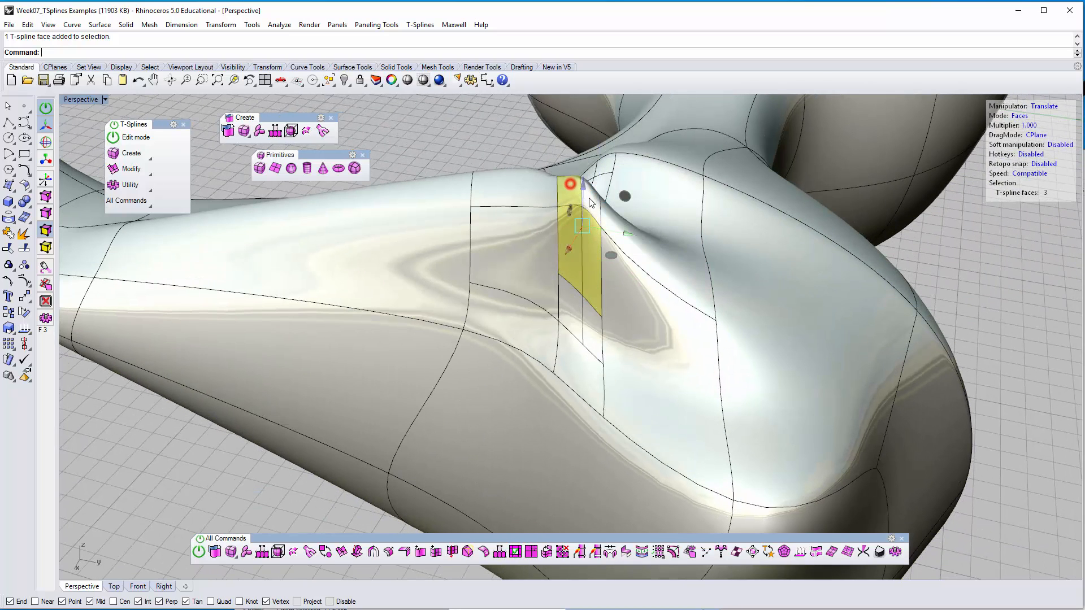
pyautogui.moveTo(567, 240); pyautogui.dragTo(518, 233, button='right')
pyautogui.moveTo(511, 234); pyautogui.dragTo(453, 246)
# Step: Raise the group of four small faces at the upper end of the hollow along the Z axis and deselect them
pyautogui.moveTo(526, 235); pyautogui.dragTo(517, 252, button='right')
pyautogui.click(516, 252)
pyautogui.keyDown('shift'); pyautogui.click(498, 242); pyautogui.keyUp('shift')
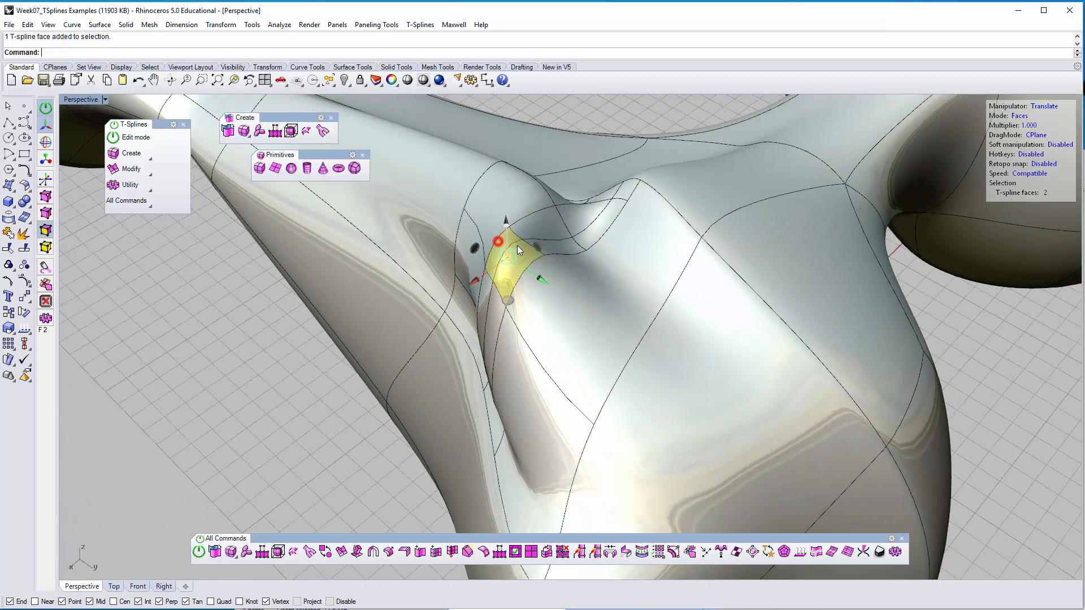
pyautogui.keyDown('shift'); pyautogui.click(541, 222); pyautogui.keyUp('shift')
pyautogui.keyDown('shift'); pyautogui.click(545, 241); pyautogui.keyUp('shift')
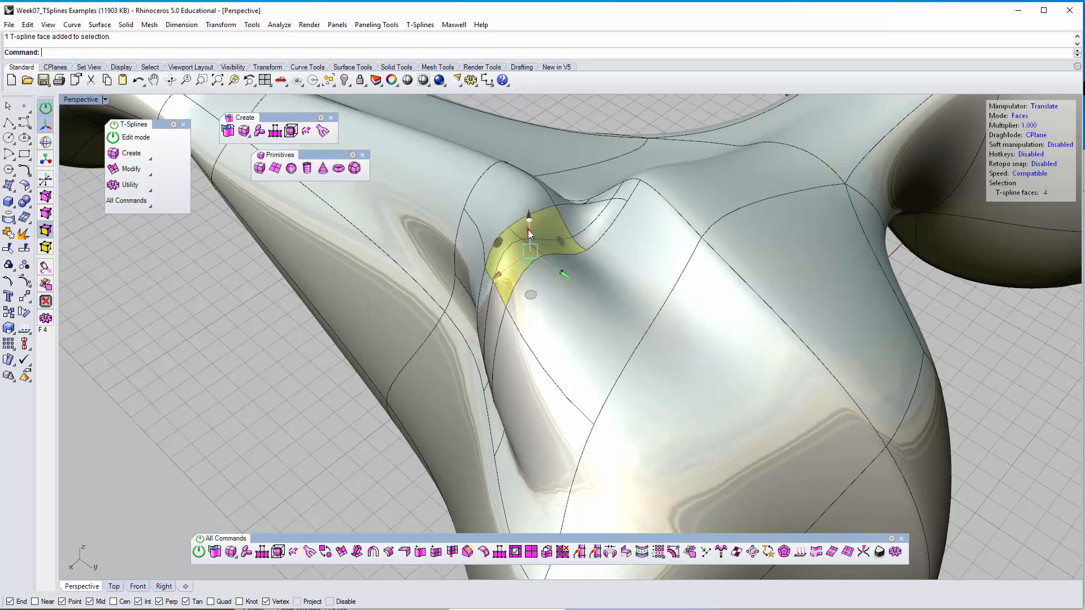
pyautogui.moveTo(528, 229); pyautogui.dragTo(524, 176)
pyautogui.moveTo(540, 174); pyautogui.dragTo(613, 192, button='right')
pyautogui.scroll(-4, 613, 192)
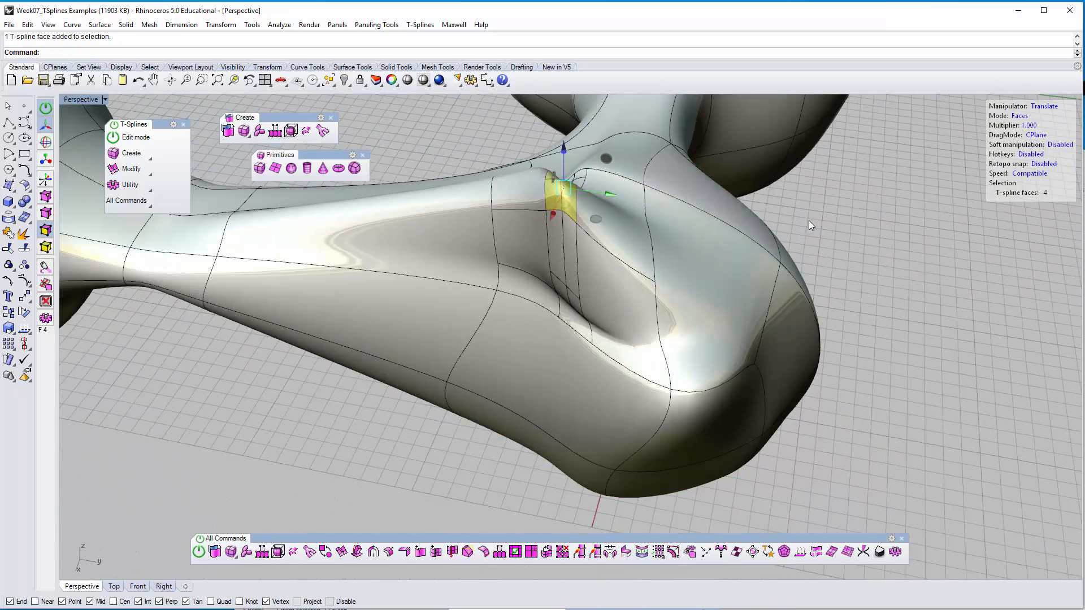
pyautogui.click(886, 215)
# Step: Pull a single small face at the upper end of the narrow strip up along Z into a tall peak
pyautogui.moveTo(797, 230); pyautogui.dragTo(714, 252, button='right')
pyautogui.moveTo(534, 254); pyautogui.dragTo(568, 249, button='right')
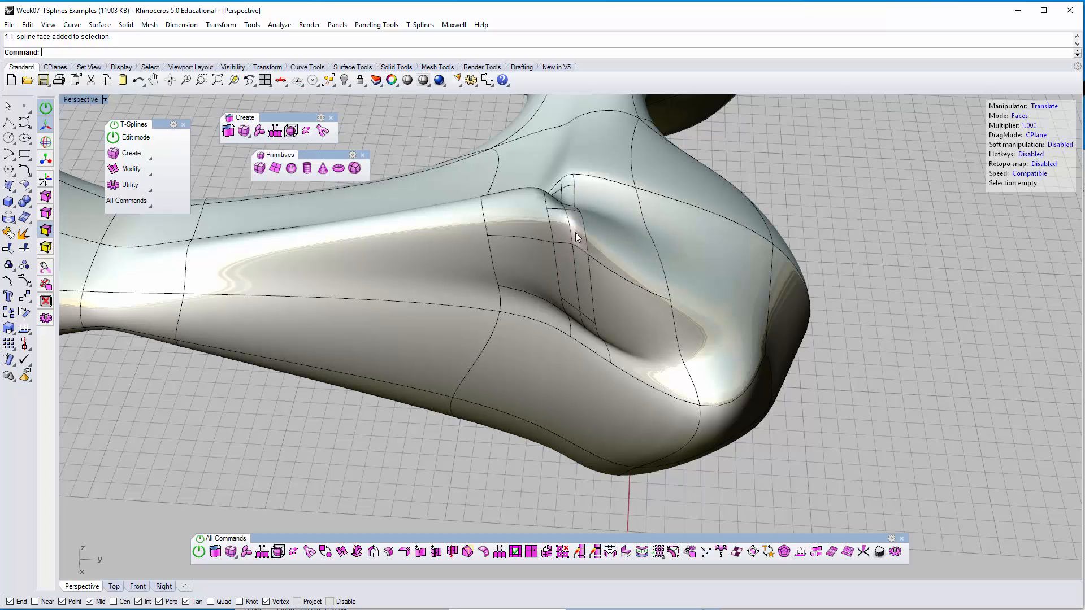
pyautogui.click(575, 234)
pyautogui.moveTo(527, 261); pyautogui.dragTo(581, 302, button='right')
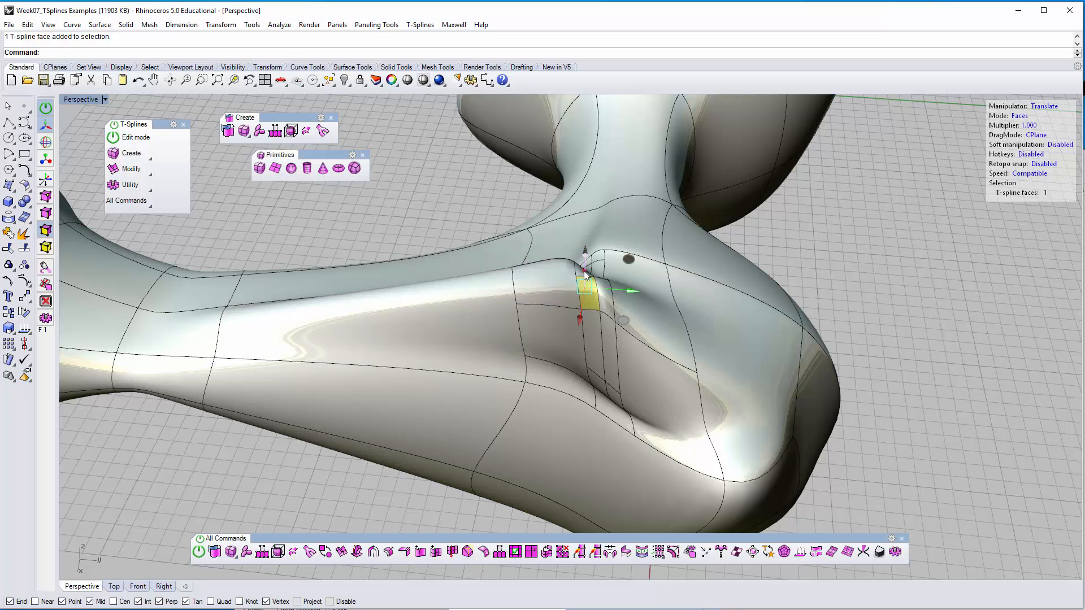
pyautogui.moveTo(585, 275); pyautogui.dragTo(584, 140)
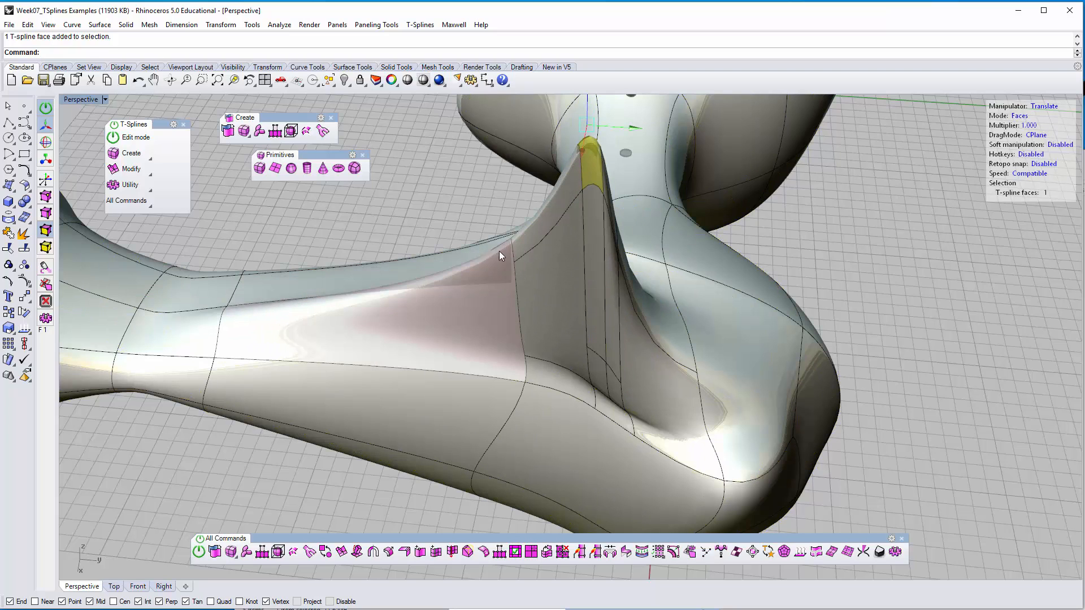
# Step: Lower the peak face along Z back toward the surrounding surface and clear the selection
pyautogui.moveTo(499, 251); pyautogui.dragTo(471, 310, button='right')
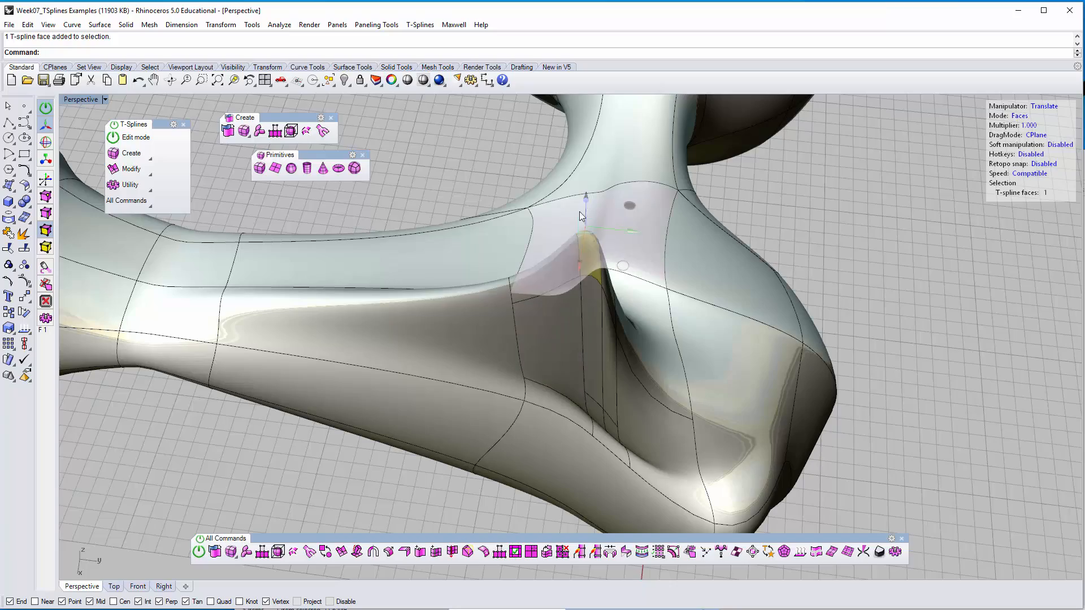
pyautogui.moveTo(585, 249); pyautogui.dragTo(543, 259, button='right')
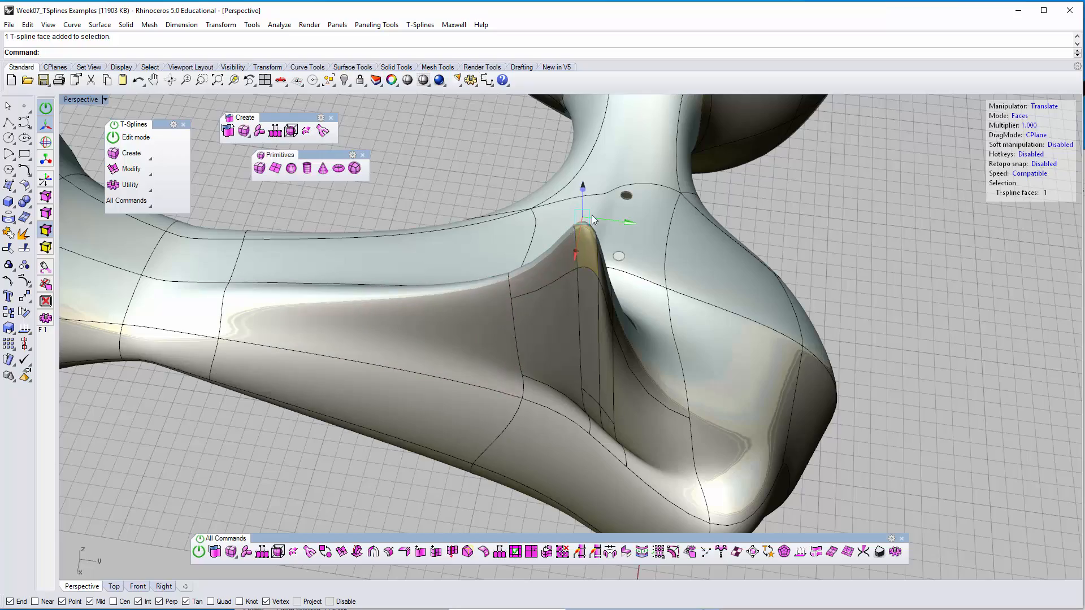
pyautogui.moveTo(583, 197); pyautogui.dragTo(595, 323)
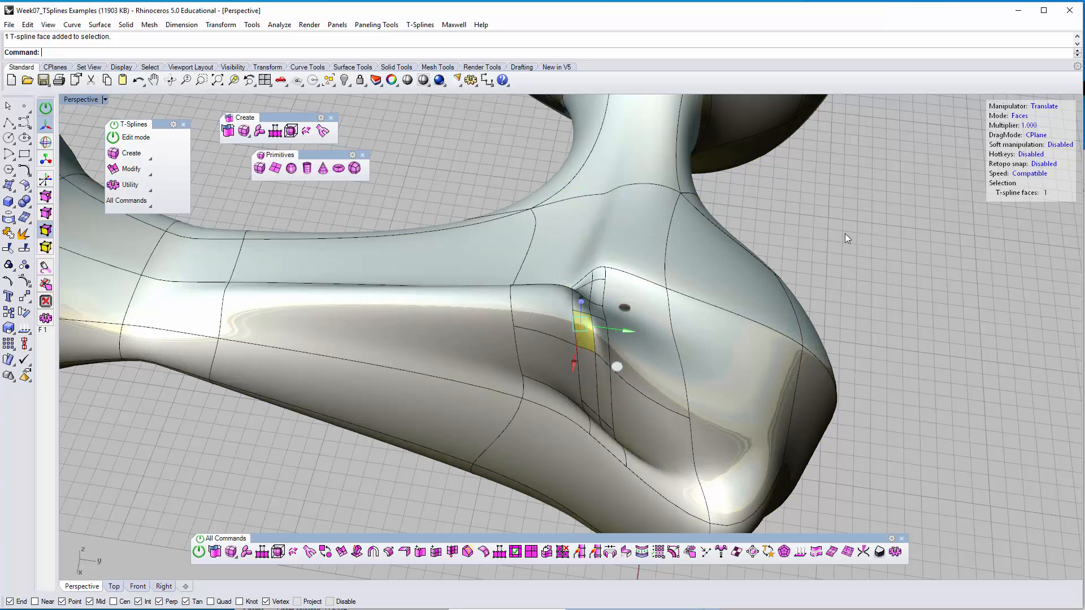
pyautogui.click(852, 231)
pyautogui.moveTo(853, 232); pyautogui.dragTo(622, 323, button='right')
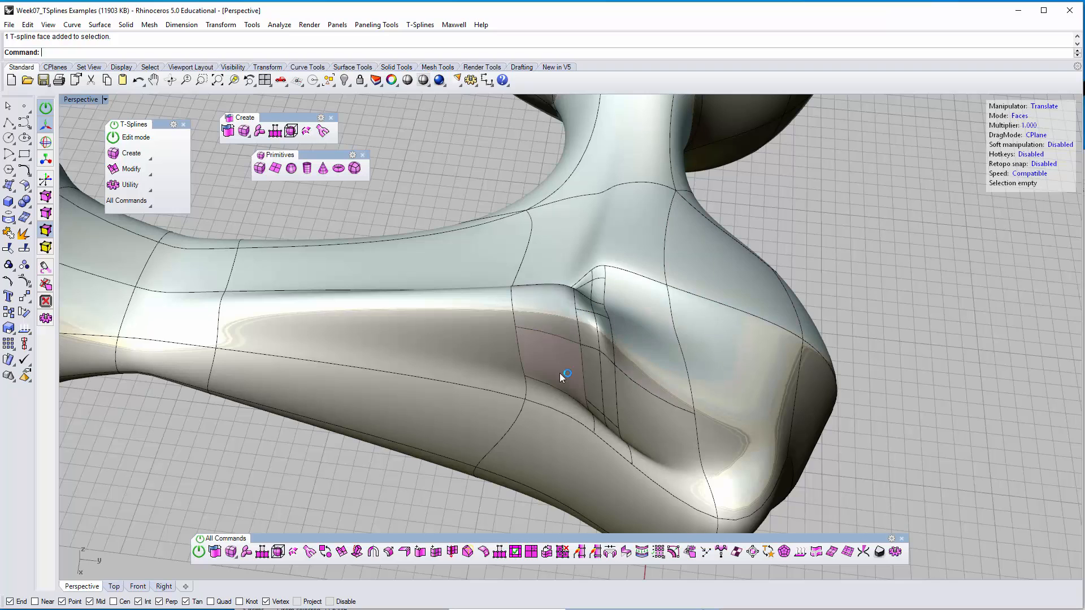
pyautogui.click(617, 268)
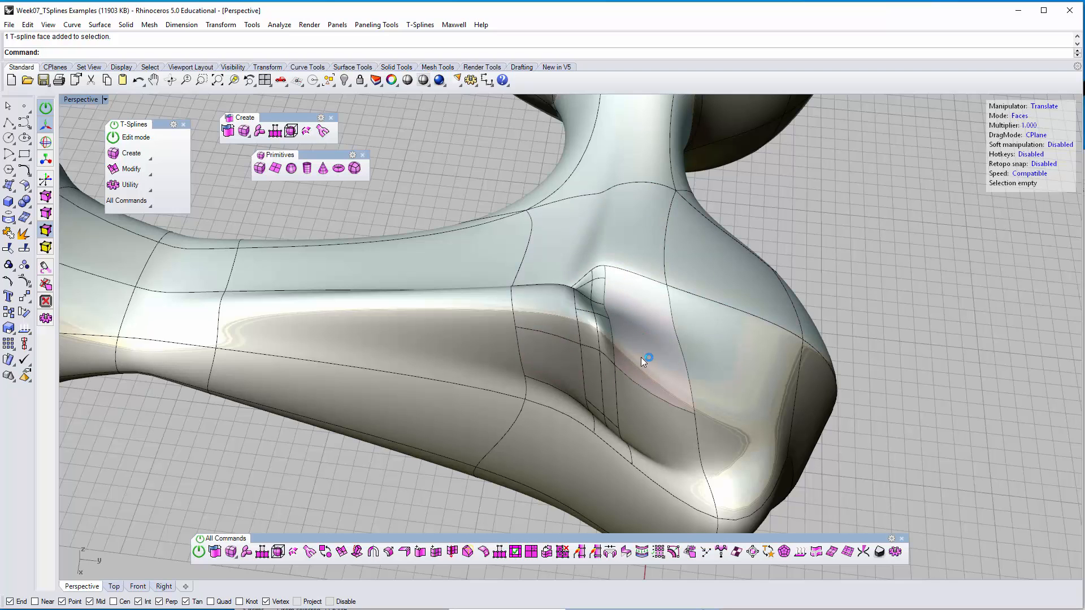
pyautogui.moveTo(664, 327); pyautogui.dragTo(678, 300, button='right')
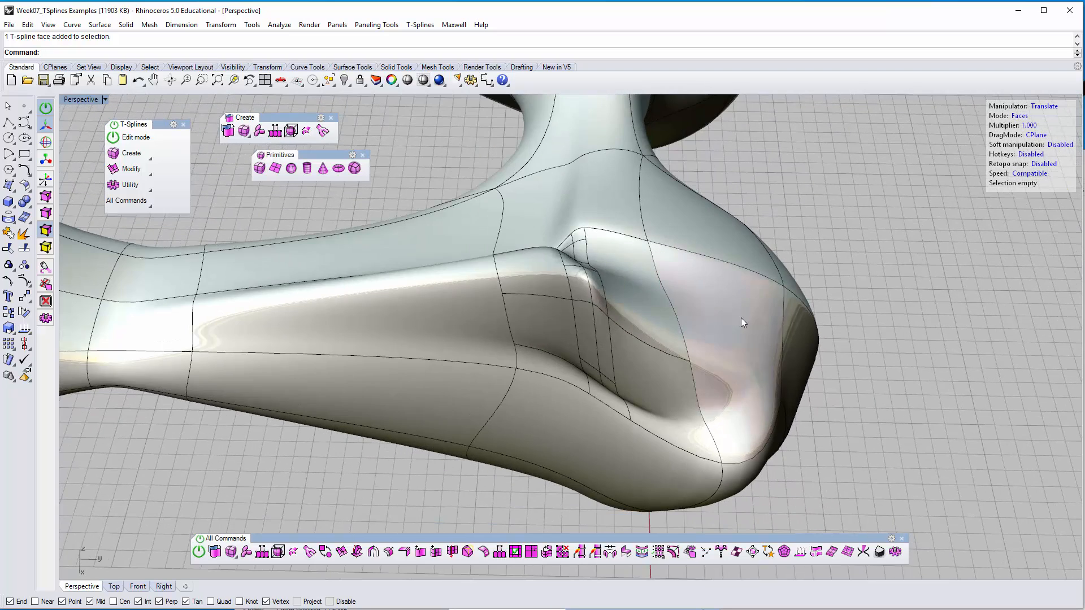
pyautogui.click(614, 286)
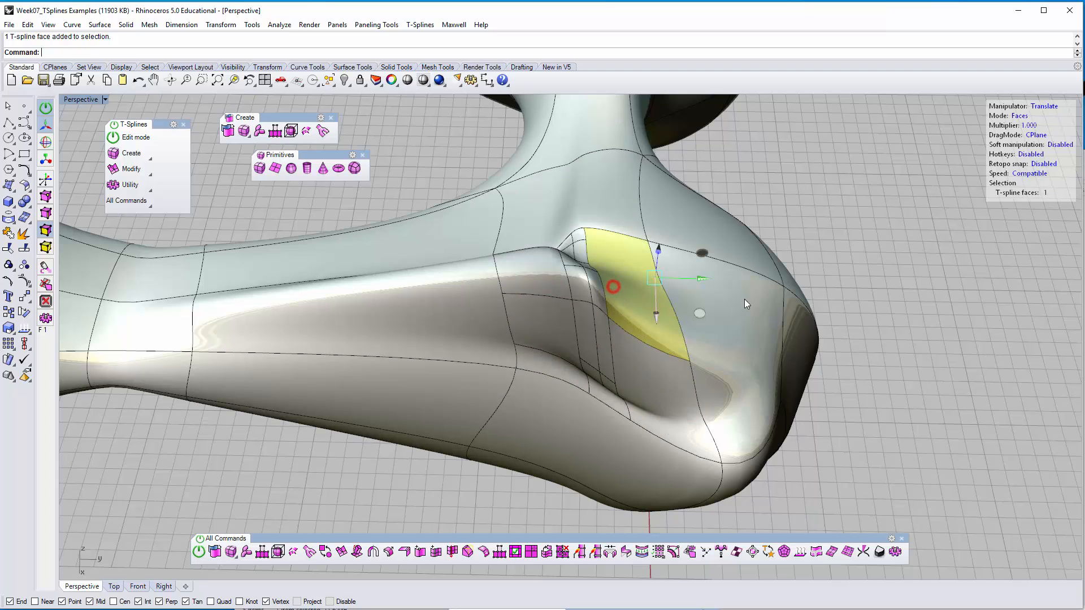
pyautogui.click(837, 212)
# Step: Undo the face moves and finer subdivisions until the upper quarter face is subdivided only once, and clear the selection
pyautogui.hotkey('ctrl', 'z')
pyautogui.hotkey('ctrl', 'z')
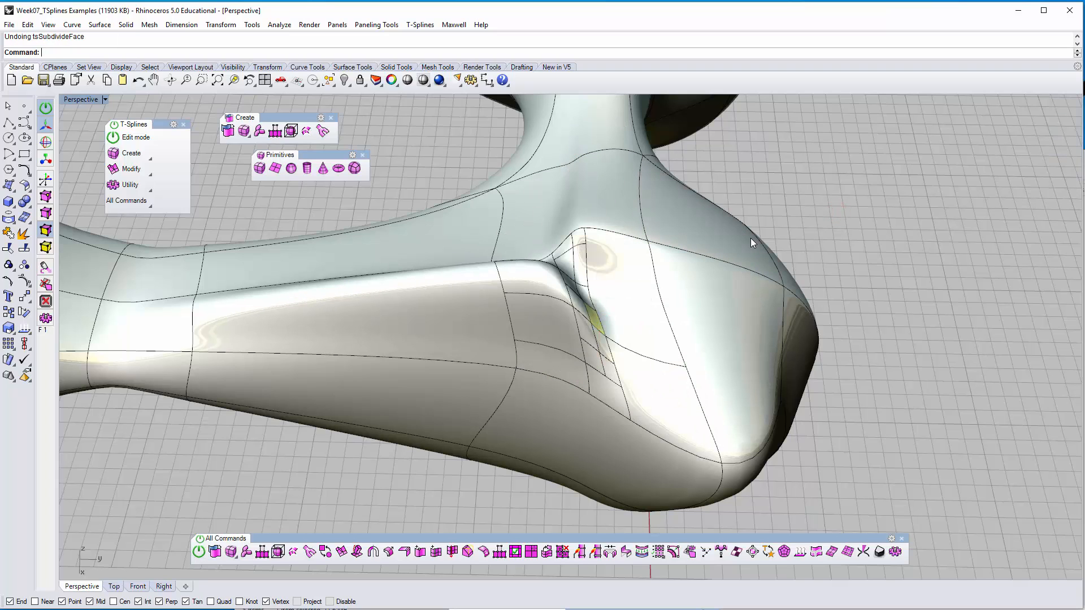
pyautogui.hotkey('ctrl', 'z')
pyautogui.hotkey('ctrl', 'z')
pyautogui.hotkey('ctrl', 'z')
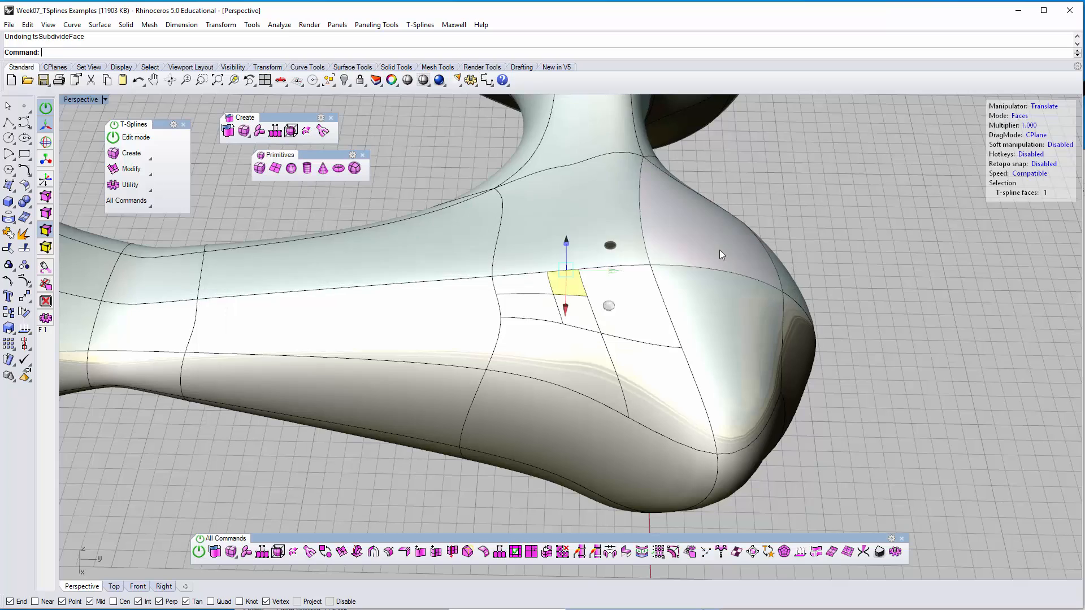
pyautogui.moveTo(720, 250); pyautogui.dragTo(620, 270, button='right')
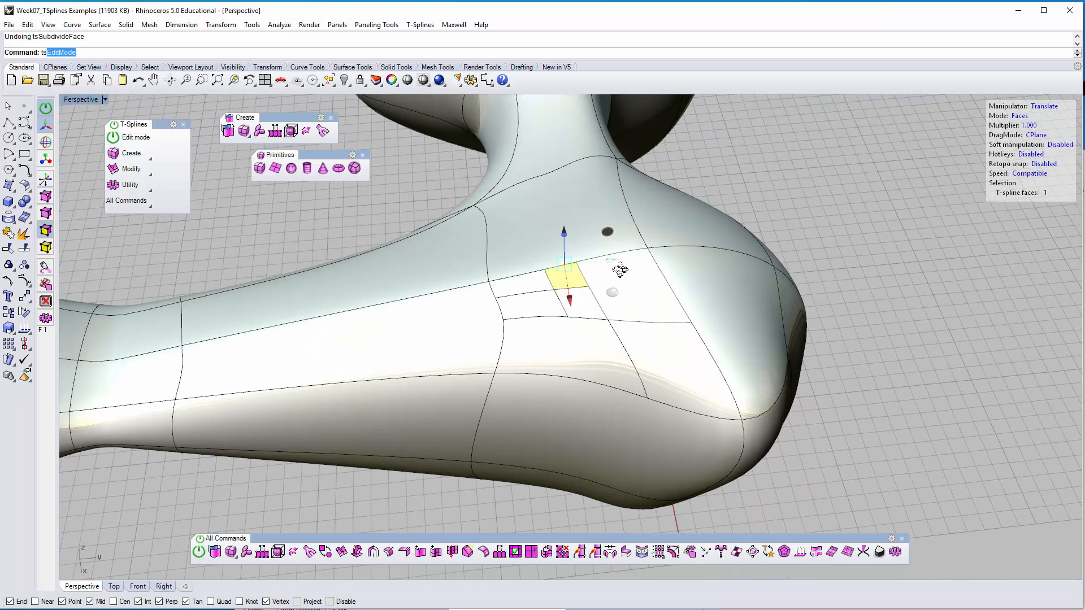
pyautogui.press('Escape')
pyautogui.press('Escape')
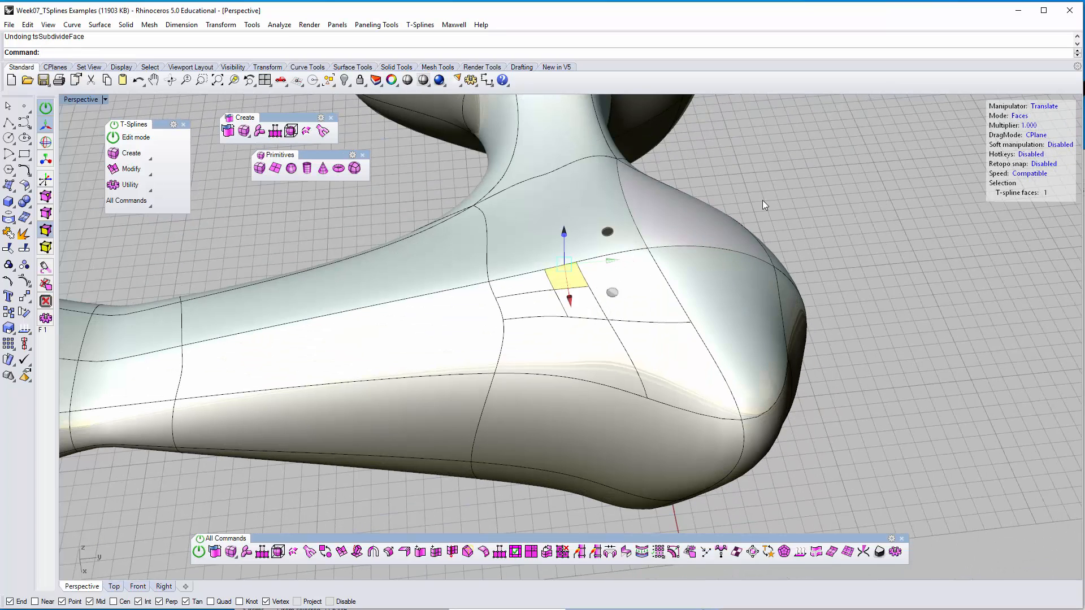
pyautogui.click(835, 178)
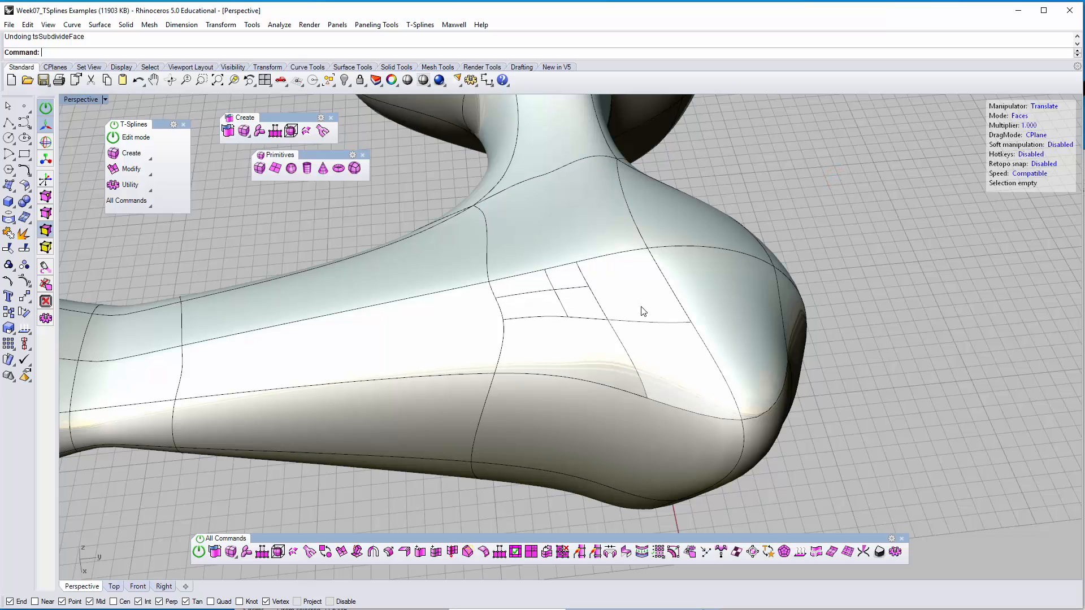
# Step: Run tsSubdivideFace on the undivided quarter face adjacent to the small subdivided faces
pyautogui.click(612, 292)
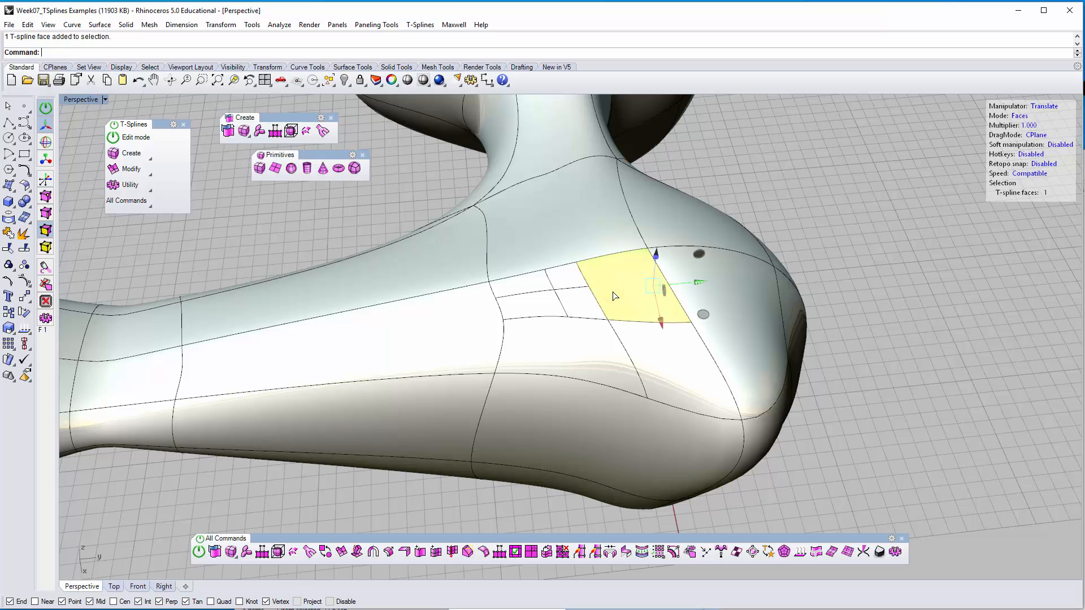
pyautogui.write('tsSubdivideFace')
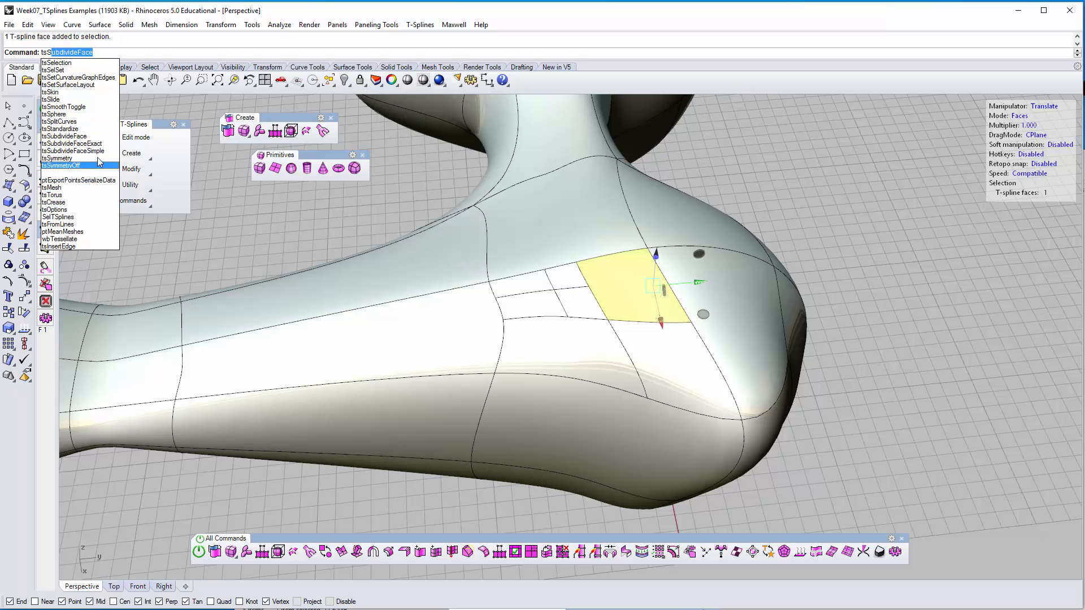
pyautogui.click(87, 136)
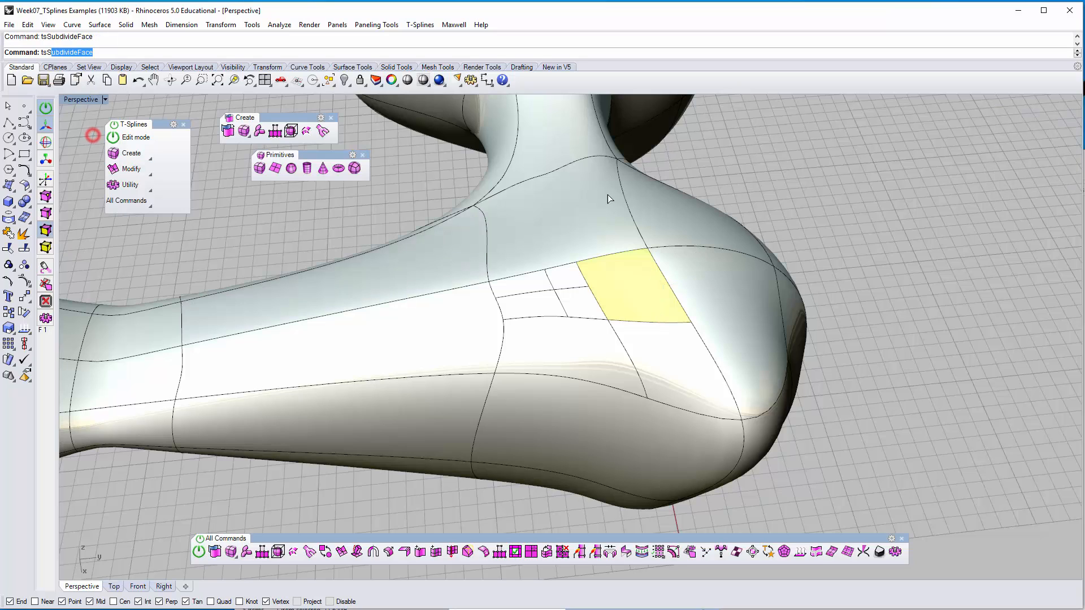
# Step: Subdivide the two remaining lower quarter faces with tsSubdivideFace to complete an even grid of small faces, and clear the selection
pyautogui.click(660, 349)
pyautogui.click(591, 350)
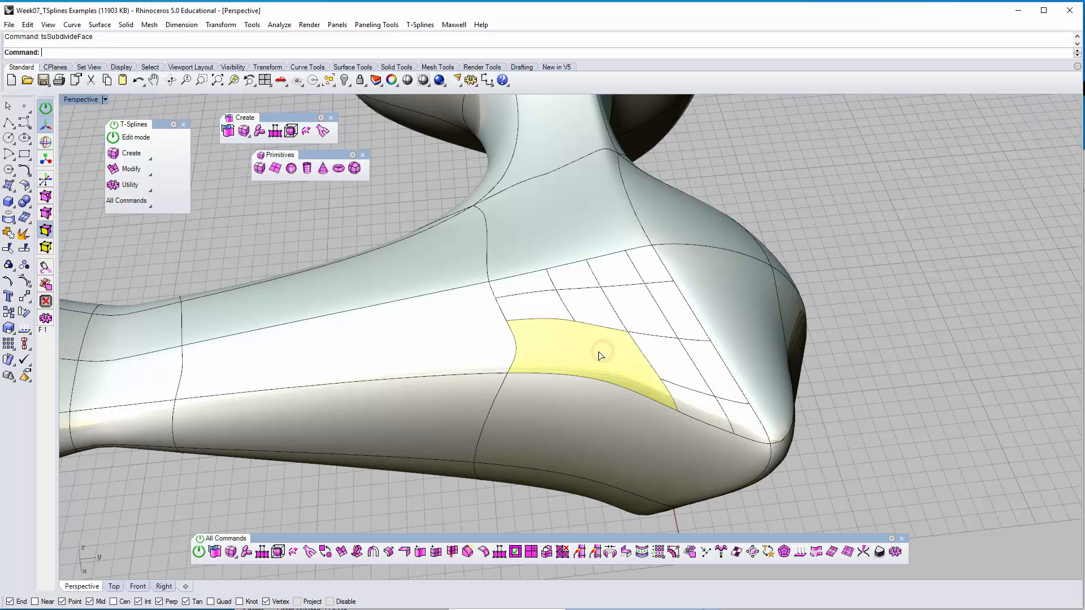
pyautogui.click(866, 337)
pyautogui.moveTo(638, 356); pyautogui.dragTo(639, 291, button='right')
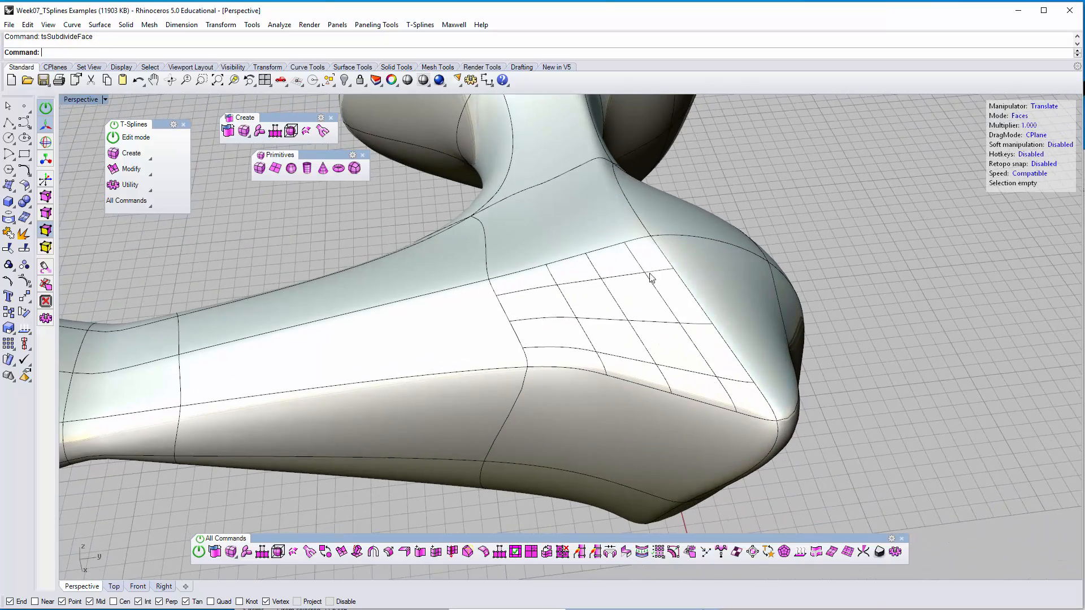
# Step: Try pulling one small face of the subdivided grid up along Z, and undo the move
pyautogui.click(577, 322)
pyautogui.moveTo(577, 322); pyautogui.dragTo(553, 317, button='right')
pyautogui.moveTo(547, 263); pyautogui.dragTo(541, 169)
pyautogui.click(372, 204)
pyautogui.moveTo(371, 204); pyautogui.dragTo(555, 279, button='right')
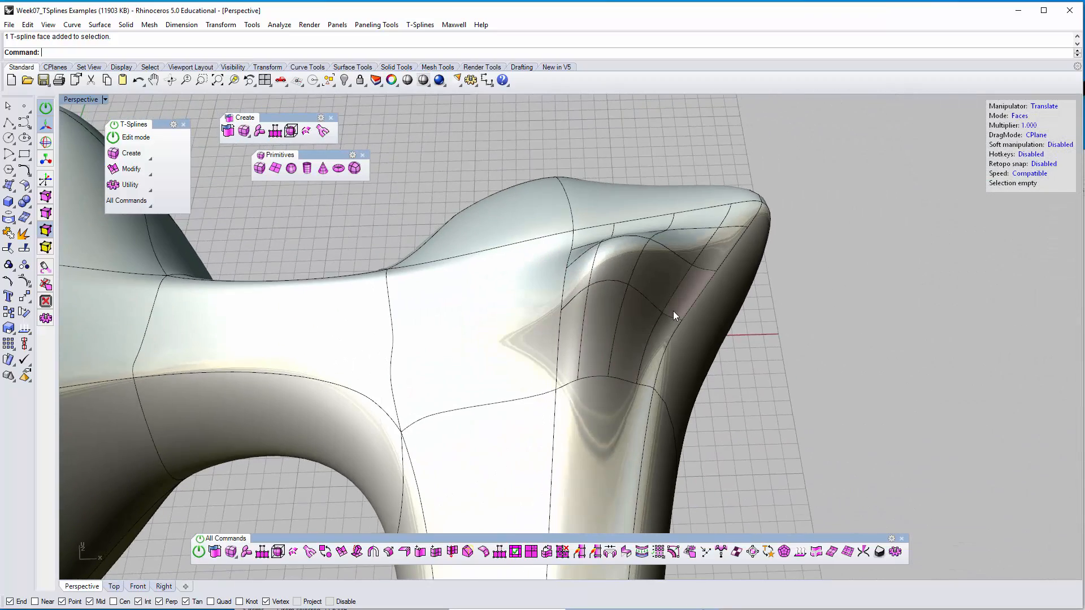
pyautogui.hotkey('ctrl', 'z')
# Step: Run tsSubdivideFace on the large undivided face bordering the subdivided grid, and clear the selection
pyautogui.click(794, 375)
pyautogui.click(538, 289)
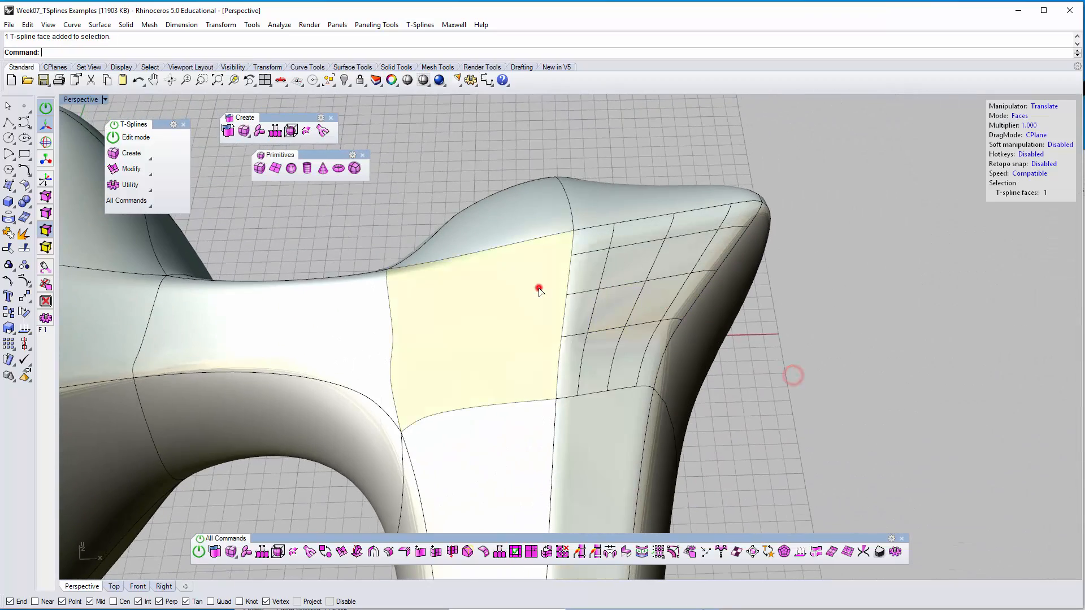
pyautogui.rightClick(498, 340)
pyautogui.click(857, 348)
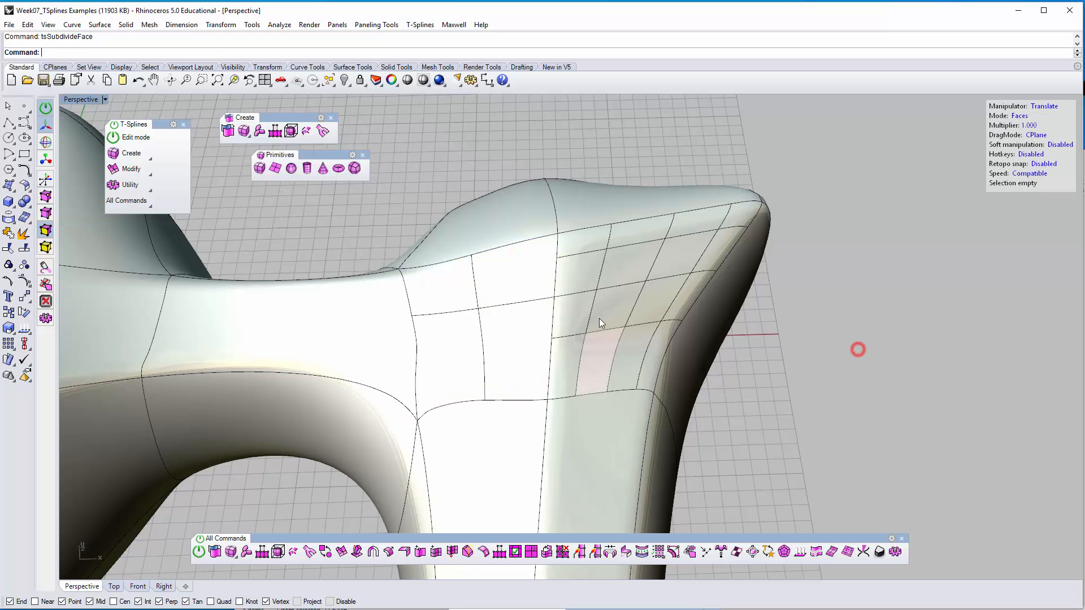
# Step: Subdivide the two quarter faces that directly border the existing grid of small faces
pyautogui.click(539, 333)
pyautogui.click(520, 278)
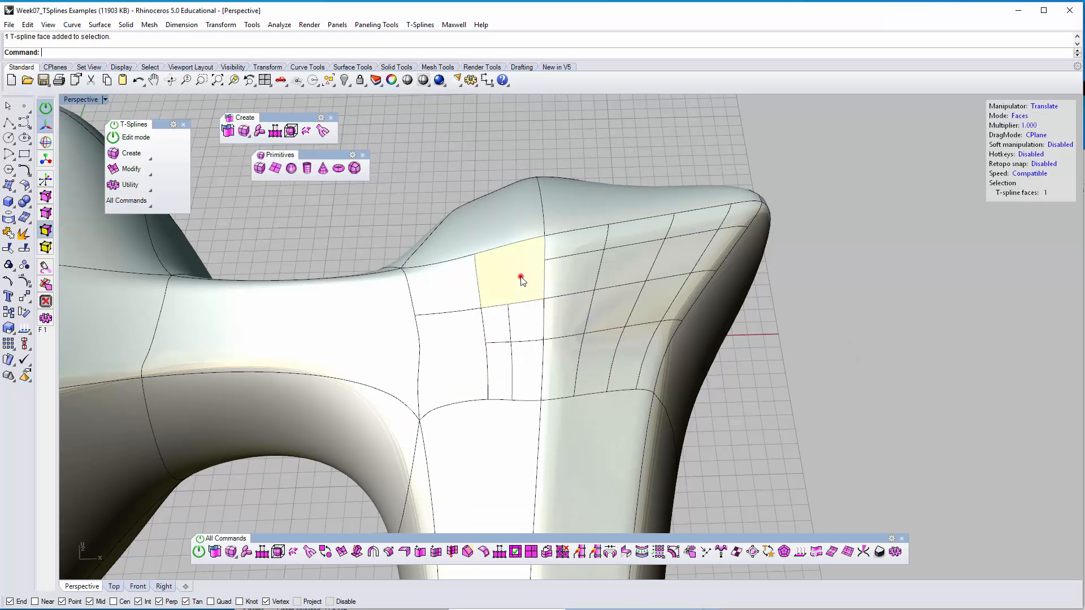
pyautogui.rightClick(520, 276)
pyautogui.moveTo(831, 351); pyautogui.dragTo(491, 308, button='right')
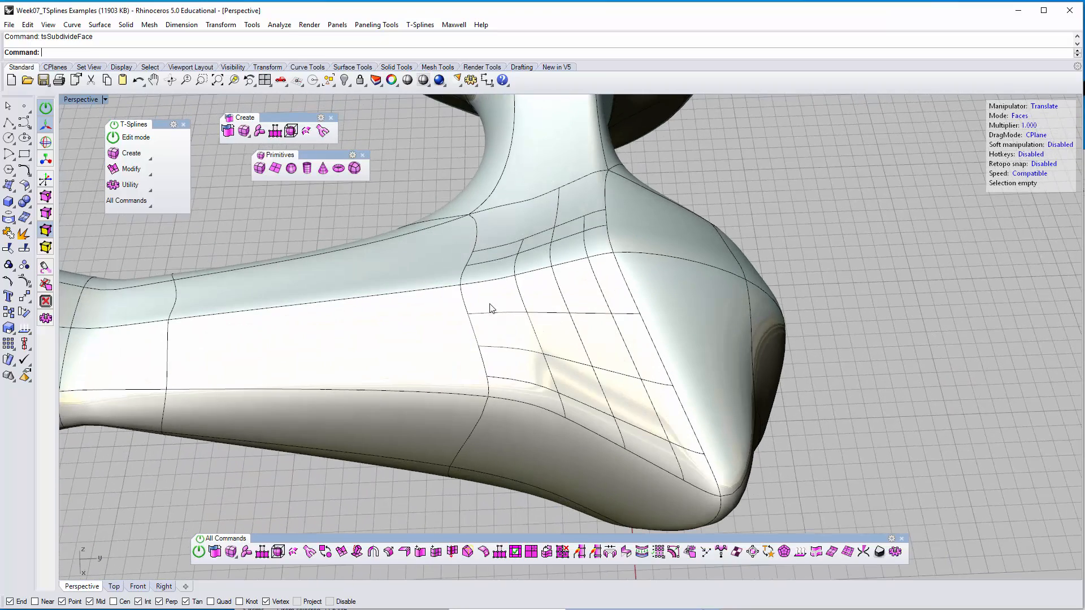
# Step: Subdivide the column of six small faces along the grid's edge beside the long arm, and clear the selection
pyautogui.click(548, 296)
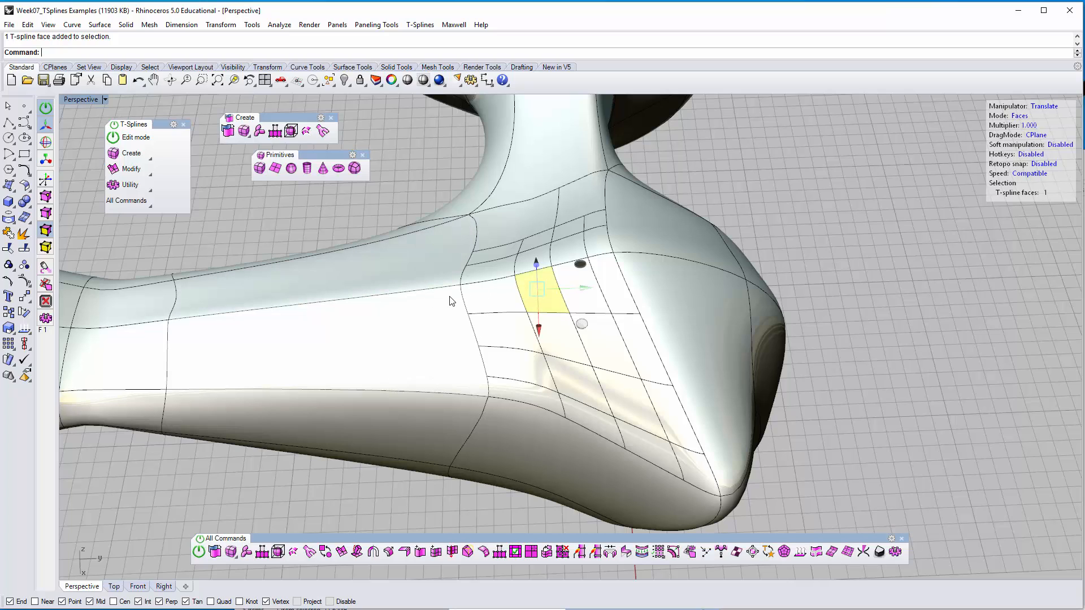
pyautogui.click(511, 386)
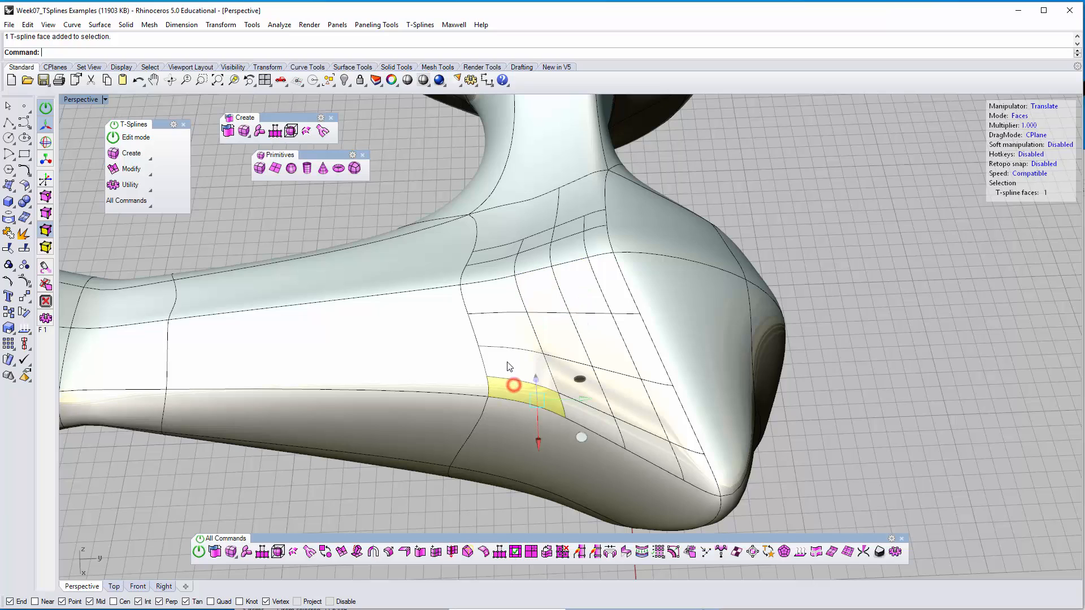
pyautogui.keyDown('shift'); pyautogui.click(507, 361); pyautogui.keyUp('shift')
pyautogui.keyDown('shift'); pyautogui.click(503, 326); pyautogui.keyUp('shift')
pyautogui.keyDown('shift'); pyautogui.click(497, 303); pyautogui.keyUp('shift')
pyautogui.keyDown('shift'); pyautogui.click(491, 272); pyautogui.keyUp('shift')
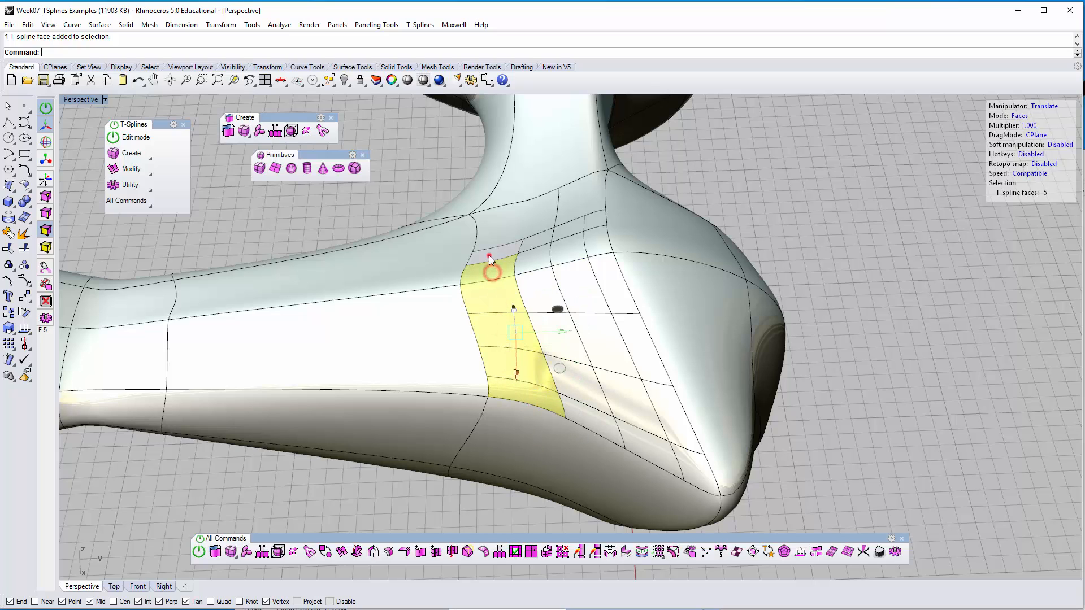
pyautogui.keyDown('shift'); pyautogui.click(489, 256); pyautogui.keyUp('shift')
pyautogui.rightClick(553, 342)
pyautogui.click(818, 259)
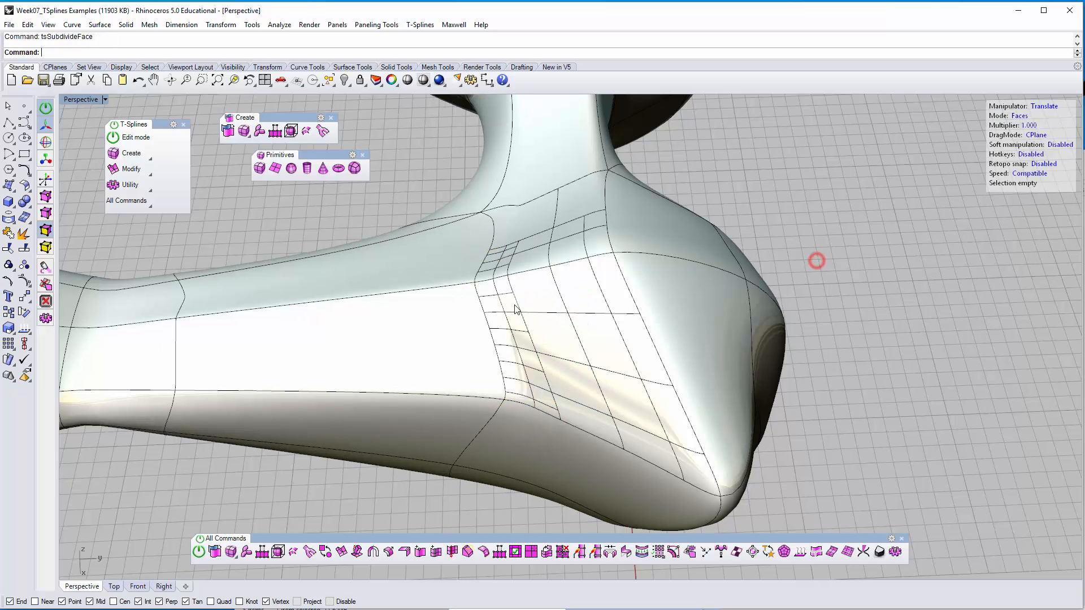
# Step: Try pulling the face next to the finely subdivided column up along Z into a peak, and undo the move
pyautogui.click(543, 295)
pyautogui.moveTo(543, 325); pyautogui.dragTo(586, 276, button='right')
pyautogui.moveTo(538, 257); pyautogui.dragTo(520, 197)
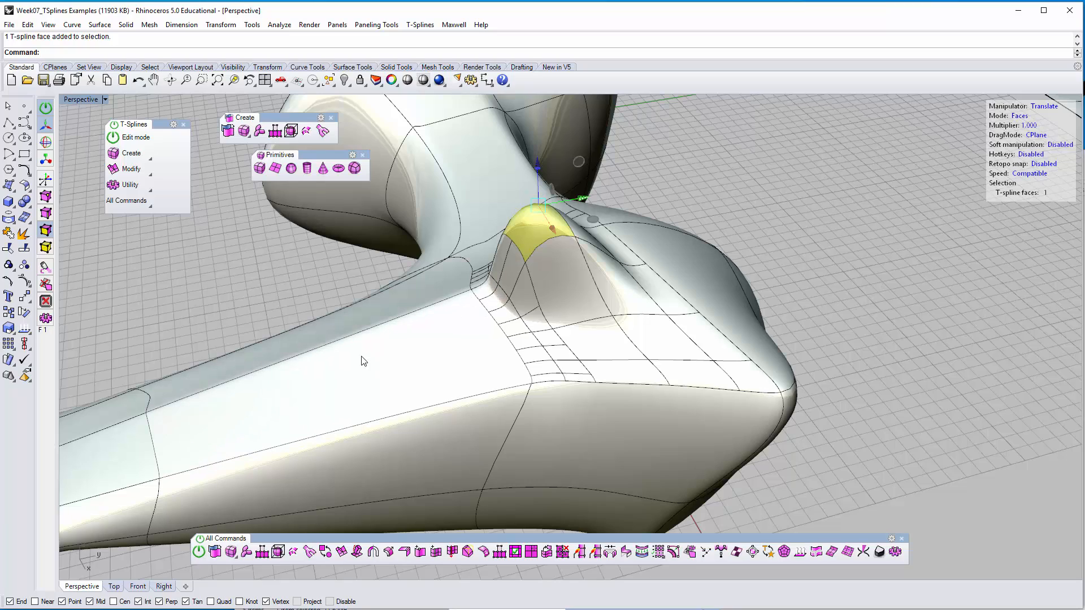
pyautogui.click(762, 208)
pyautogui.moveTo(762, 208); pyautogui.dragTo(671, 296, button='right')
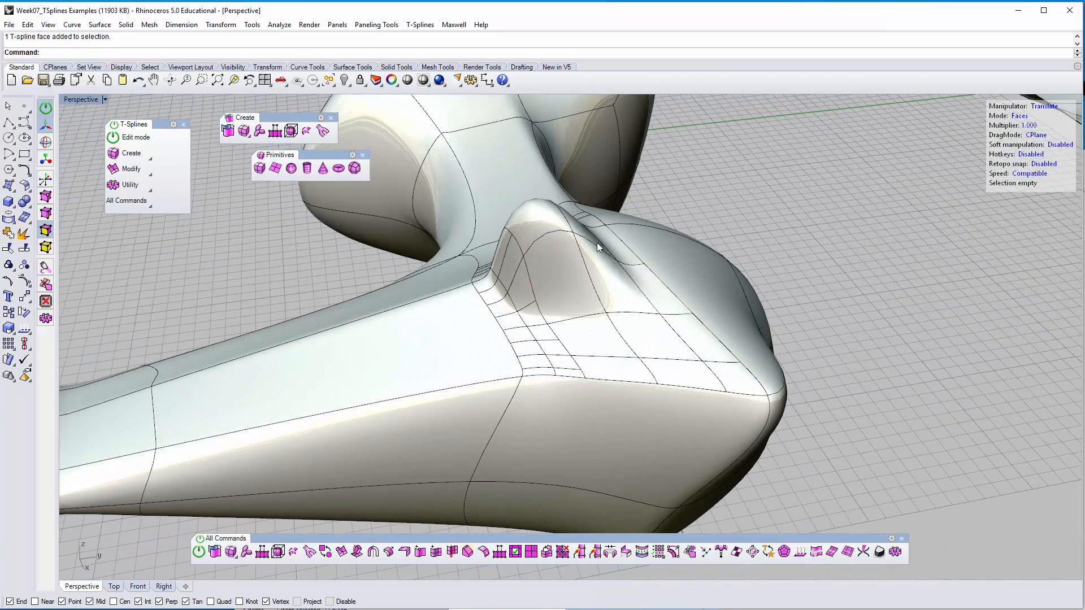
pyautogui.moveTo(531, 343); pyautogui.dragTo(520, 373, button='right')
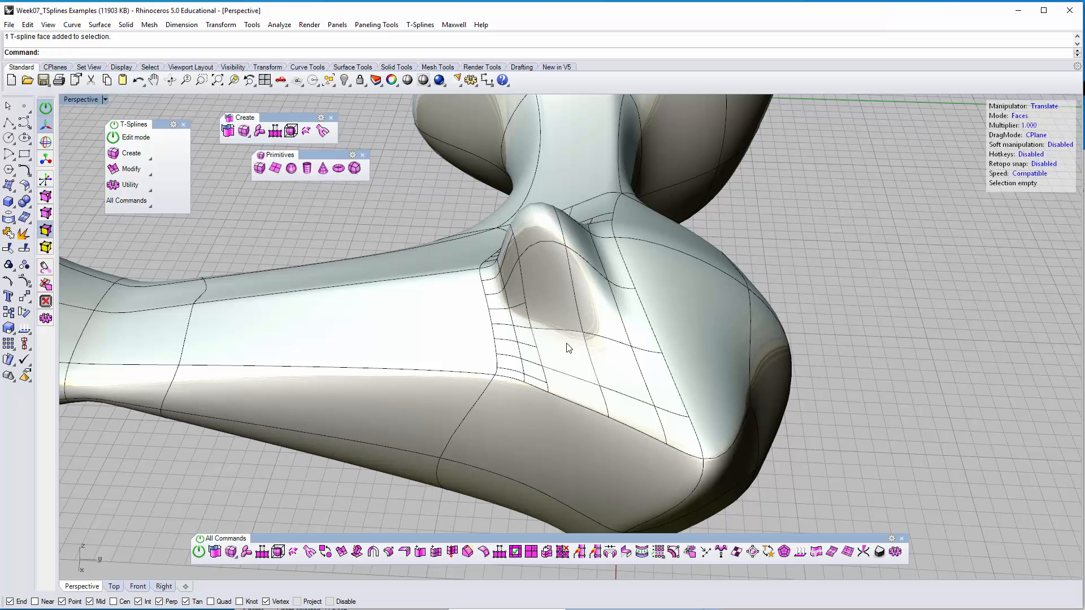
pyautogui.hotkey('ctrl', 'z')
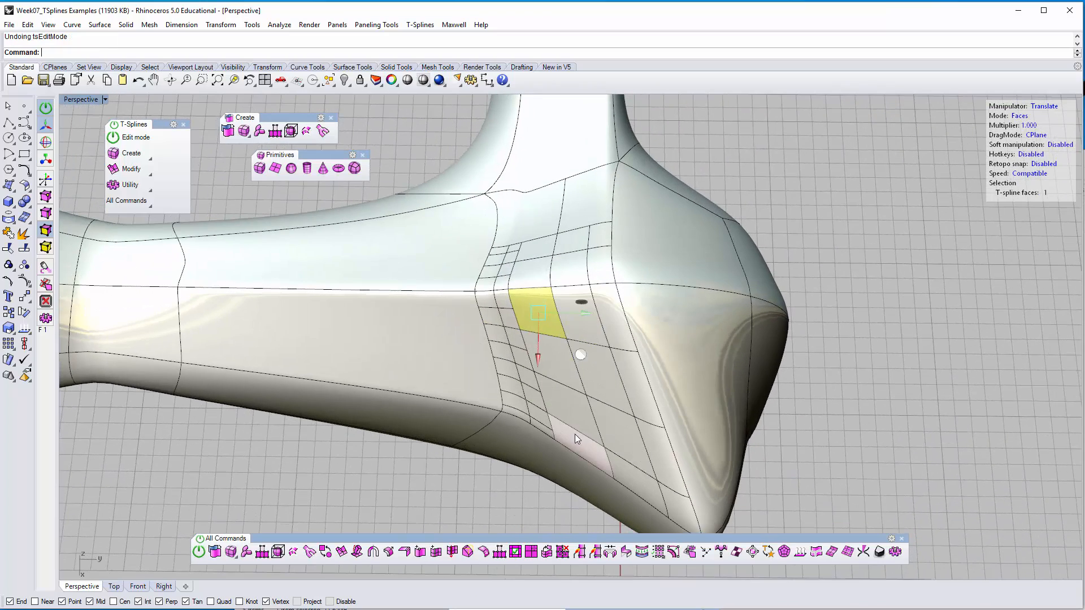
# Step: Subdivide all 18 remaining coarser faces of the grid together so they match the finely subdivided column
pyautogui.keyDown('shift'); pyautogui.click(575, 434); pyautogui.keyUp('shift')
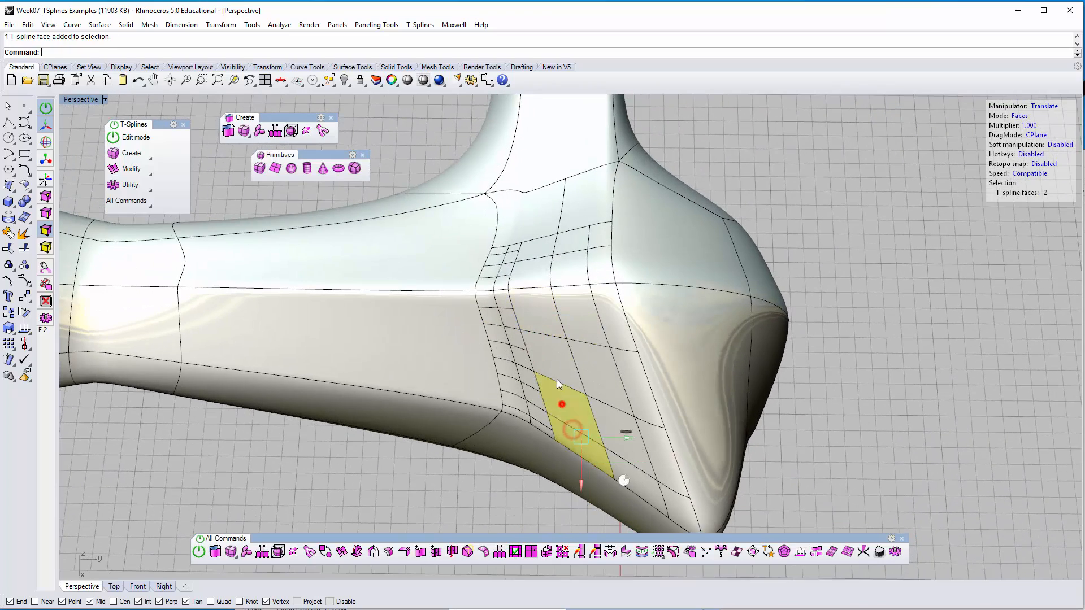
pyautogui.keyDown('shift'); pyautogui.click(550, 354); pyautogui.keyUp('shift')
pyautogui.keyDown('shift'); pyautogui.click(535, 302); pyautogui.keyUp('shift')
pyautogui.keyDown('shift'); pyautogui.click(534, 284); pyautogui.keyUp('shift')
pyautogui.keyDown('shift'); pyautogui.click(539, 250); pyautogui.keyUp('shift')
pyautogui.keyDown('shift'); pyautogui.click(577, 244); pyautogui.keyUp('shift')
pyautogui.keyDown('shift'); pyautogui.click(573, 273); pyautogui.keyUp('shift')
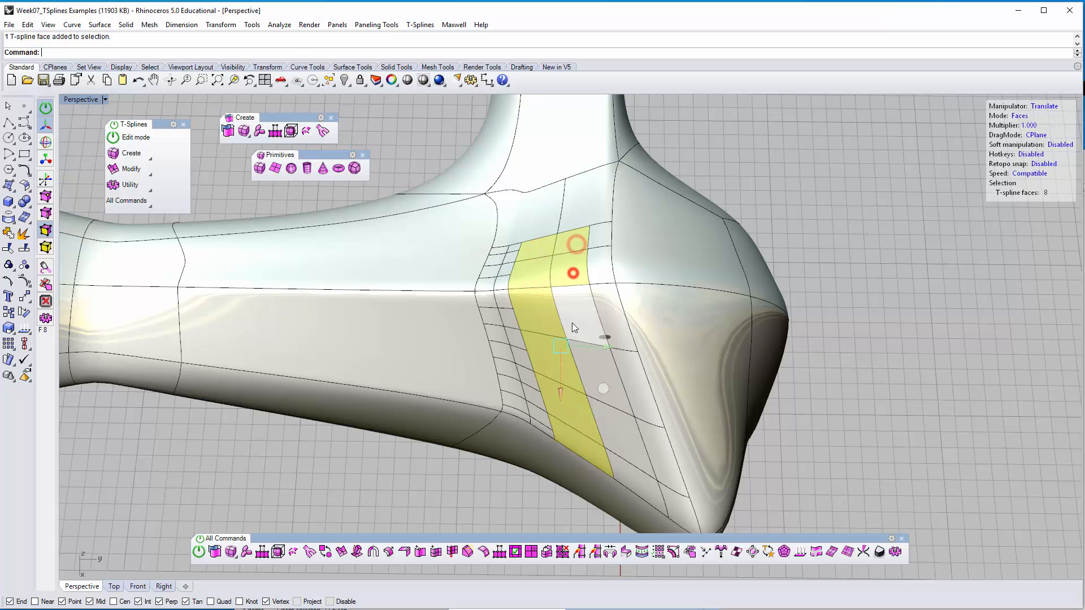
pyautogui.keyDown('shift'); pyautogui.click(572, 323); pyautogui.keyUp('shift')
pyautogui.keyDown('shift'); pyautogui.click(591, 371); pyautogui.keyUp('shift')
pyautogui.keyDown('shift'); pyautogui.click(602, 423); pyautogui.keyUp('shift')
pyautogui.keyDown('shift'); pyautogui.click(618, 463); pyautogui.keyUp('shift')
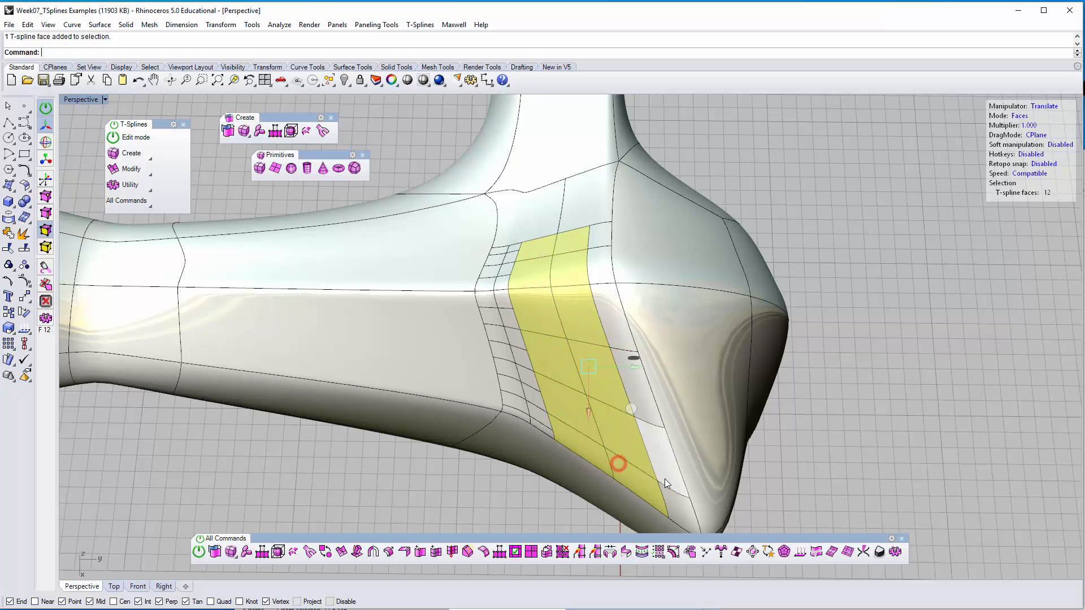
pyautogui.keyDown('shift'); pyautogui.click(666, 497); pyautogui.keyUp('shift')
pyautogui.keyDown('shift'); pyautogui.click(649, 448); pyautogui.keyUp('shift')
pyautogui.keyDown('shift'); pyautogui.click(636, 385); pyautogui.keyUp('shift')
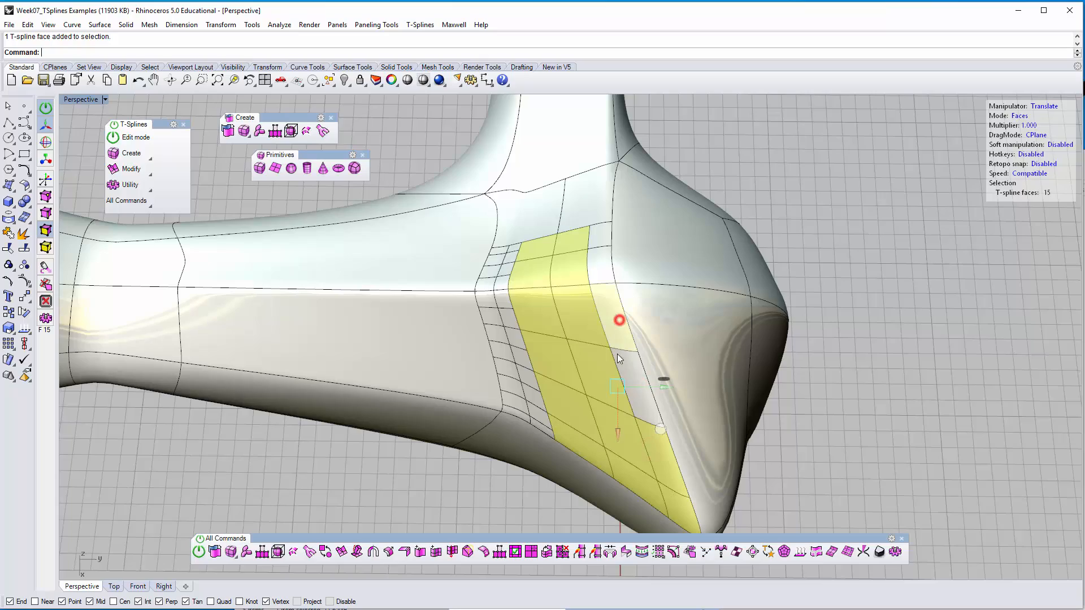
pyautogui.keyDown('shift'); pyautogui.click(624, 373); pyautogui.keyUp('shift')
pyautogui.keyDown('shift'); pyautogui.click(597, 240); pyautogui.keyUp('shift')
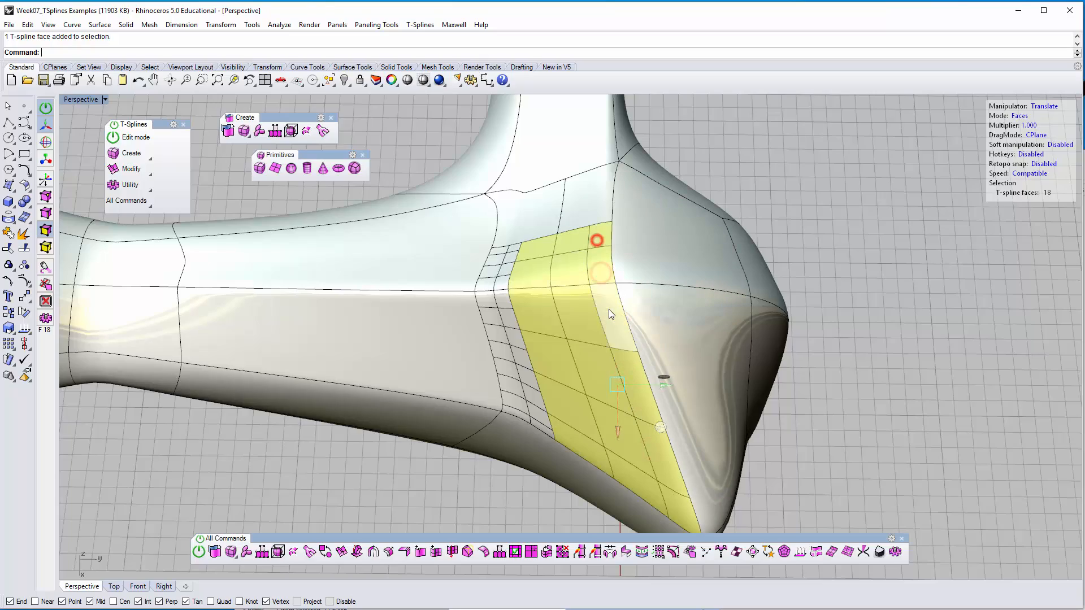
pyautogui.press('Return')
# Step: Pull four adjacent small faces in the fine grid up along Z into a narrow bump, and inspect it from several sides
pyautogui.moveTo(871, 281); pyautogui.dragTo(738, 300, button='right')
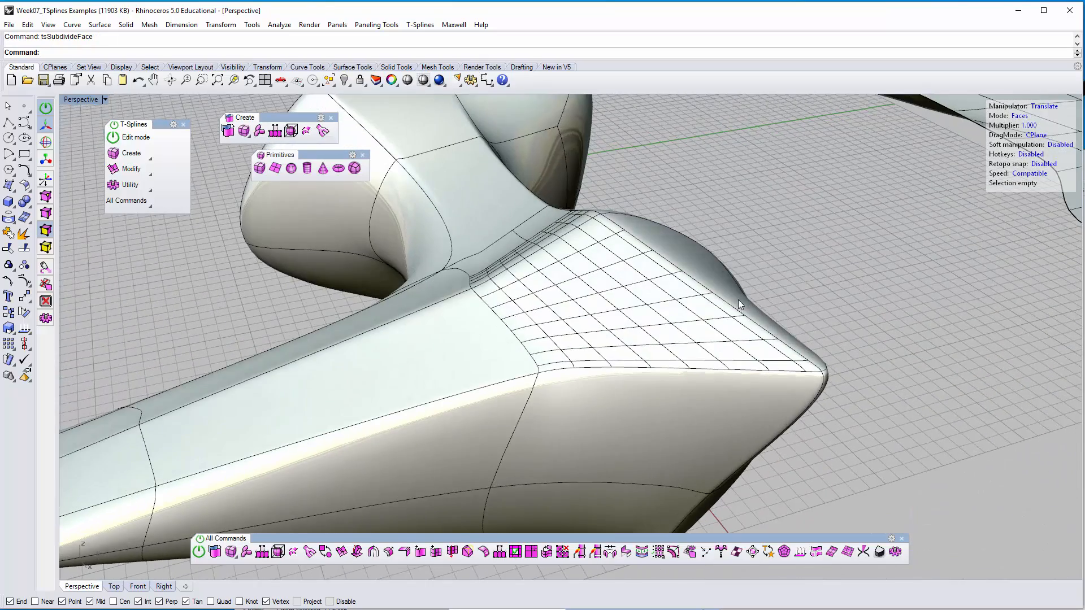
pyautogui.click(597, 284)
pyautogui.keyDown('shift'); pyautogui.click(576, 288); pyautogui.keyUp('shift')
pyautogui.keyDown('shift'); pyautogui.click(591, 304); pyautogui.keyUp('shift')
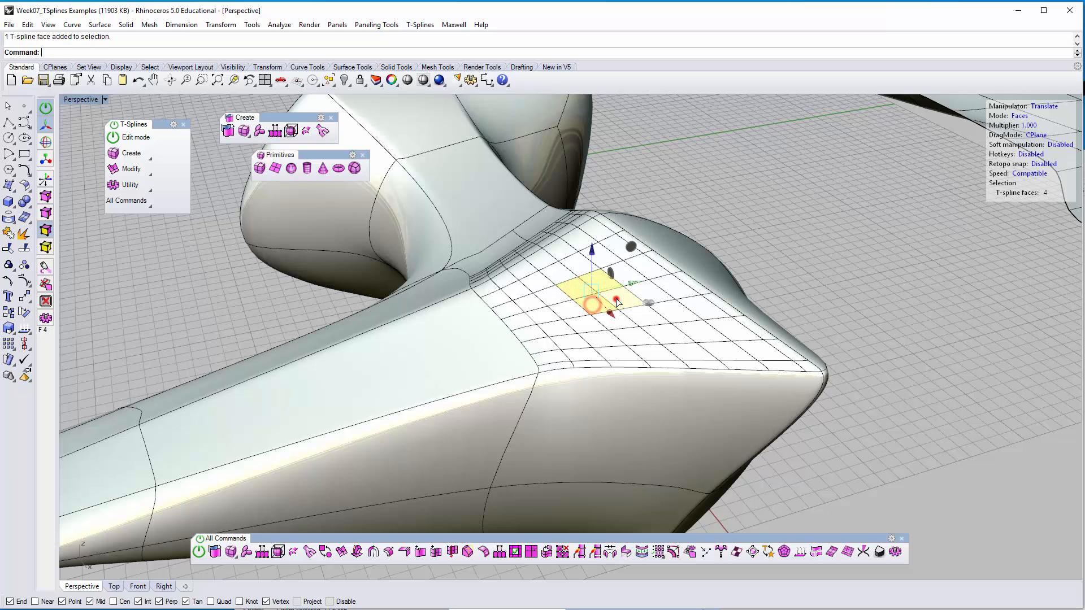
pyautogui.keyDown('shift'); pyautogui.click(616, 300); pyautogui.keyUp('shift')
pyautogui.moveTo(599, 274); pyautogui.dragTo(615, 218)
pyautogui.click(837, 160)
pyautogui.moveTo(774, 288); pyautogui.dragTo(635, 260, button='right')
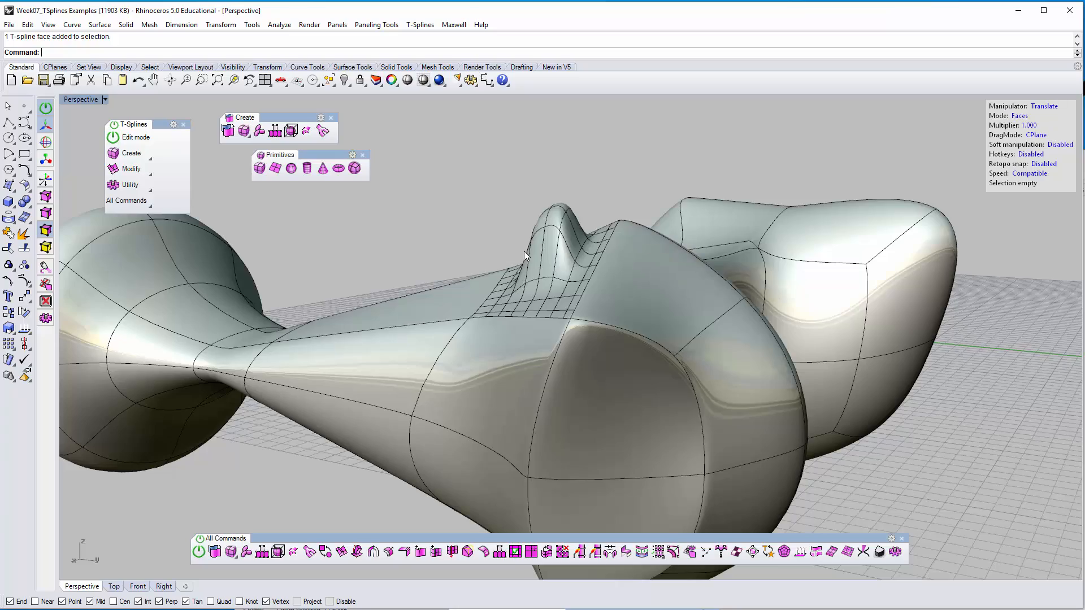
pyautogui.moveTo(523, 251); pyautogui.dragTo(408, 324, button='right')
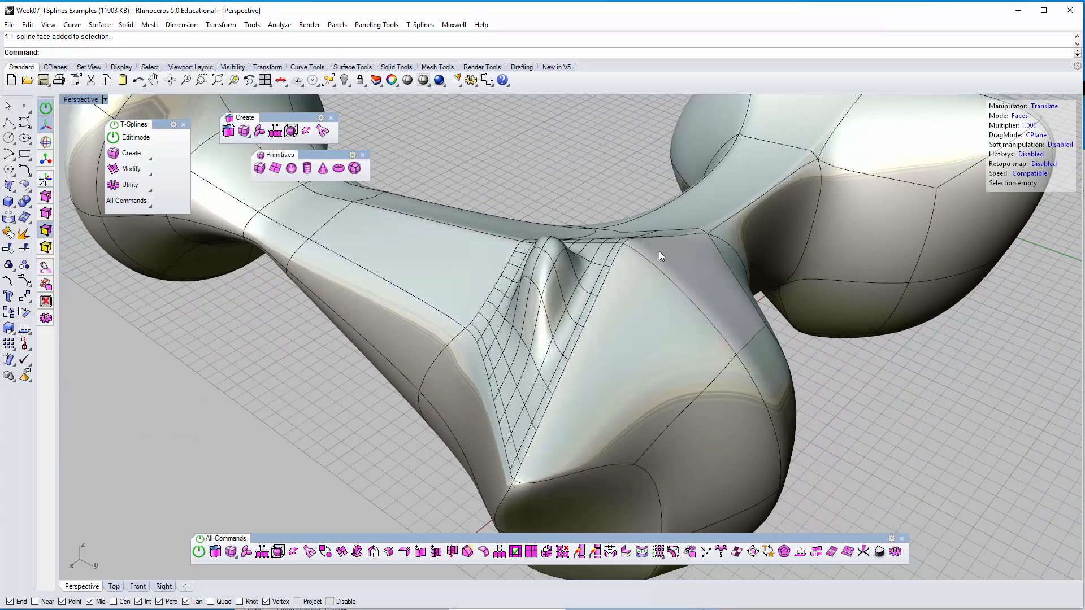
pyautogui.moveTo(483, 219); pyautogui.dragTo(568, 370, button='right')
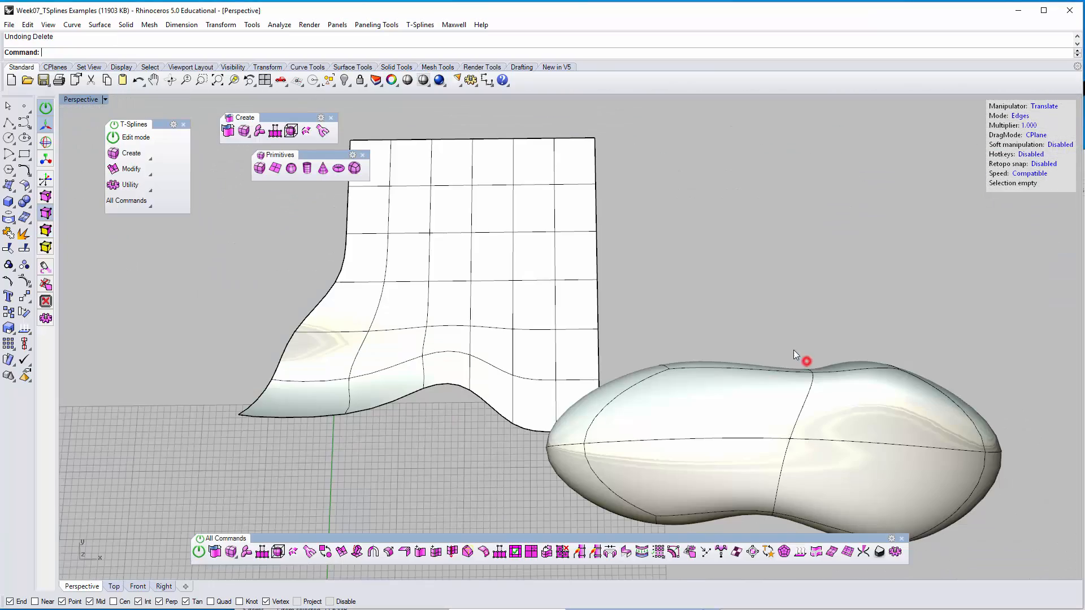
# Step: Check the list of common T-Splines commands on the course page in Chrome, and return to Rhino
pyautogui.hotkey('alt', 'Tab')
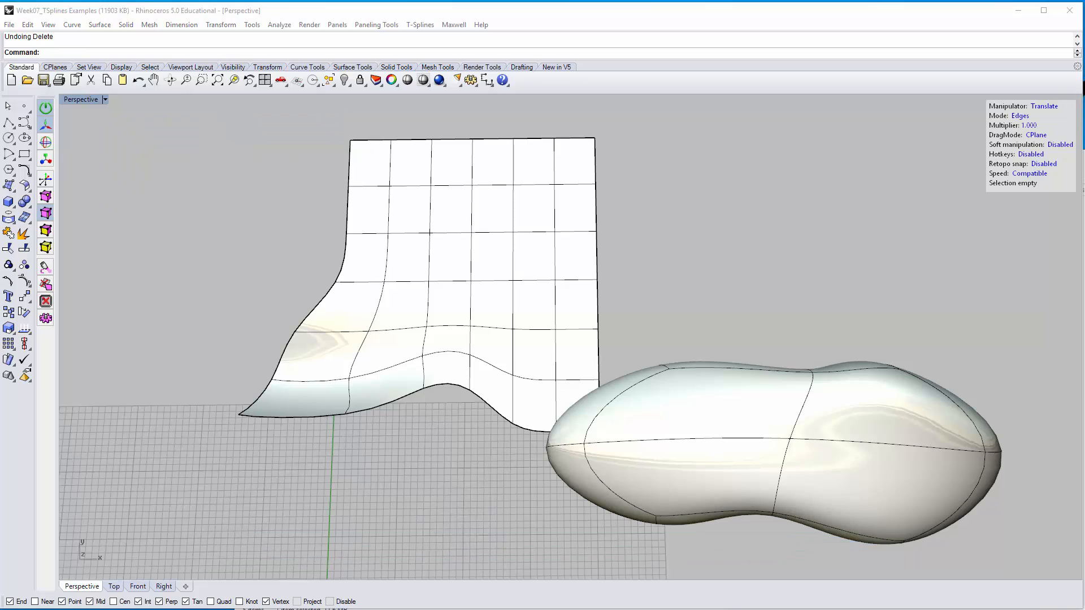
pyautogui.click(522, 80)
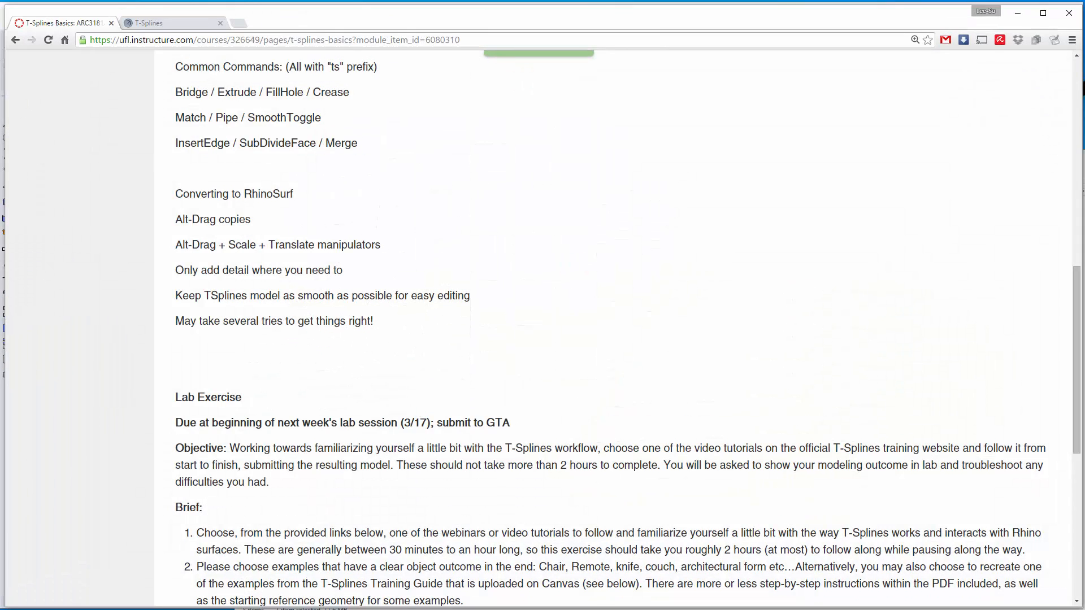
pyautogui.hotkey('alt', 'Tab')
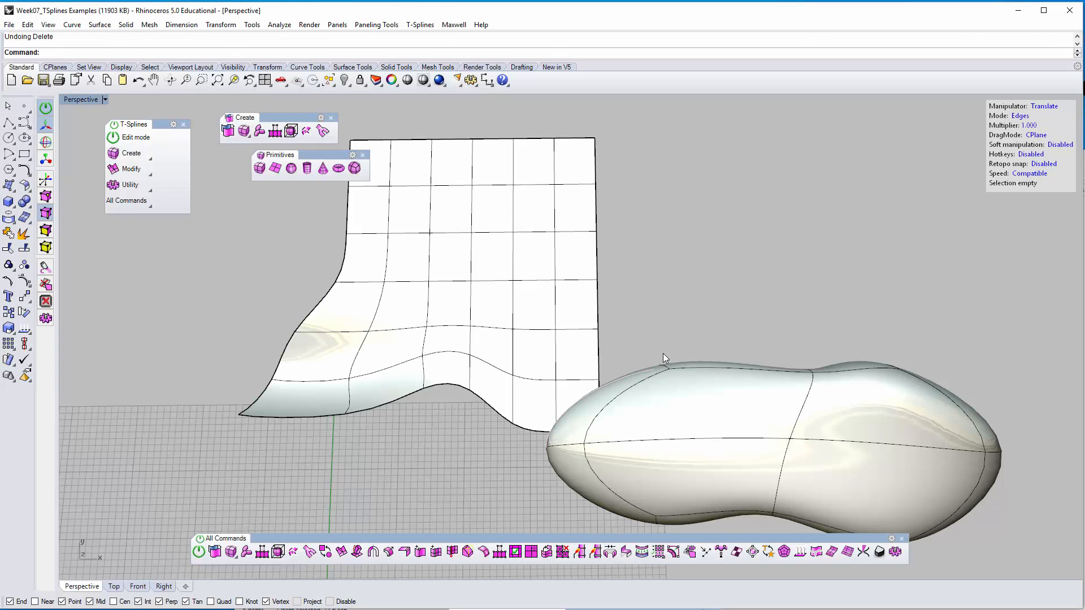
# Step: Delete the third row of six faces from the straight edge of the gridded surface, splitting it into two separate pieces
pyautogui.keyDown('shift'); pyautogui.moveTo(647, 278); pyautogui.dragTo(648, 336, button='right'); pyautogui.keyUp('shift')
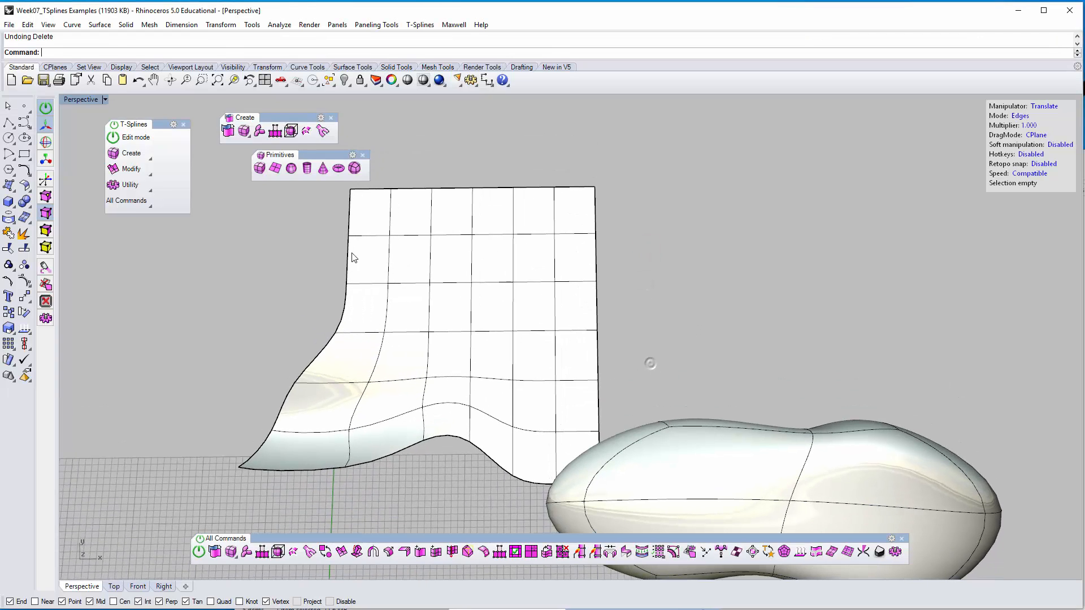
pyautogui.moveTo(486, 373); pyautogui.dragTo(389, 266, button='right')
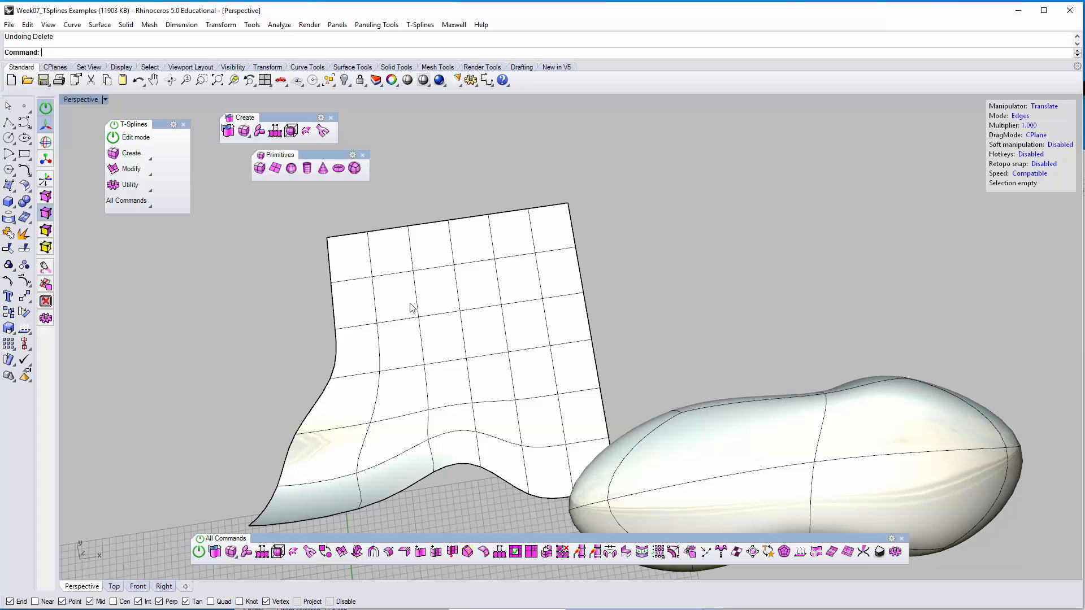
pyautogui.scroll(-8, 412, 307)
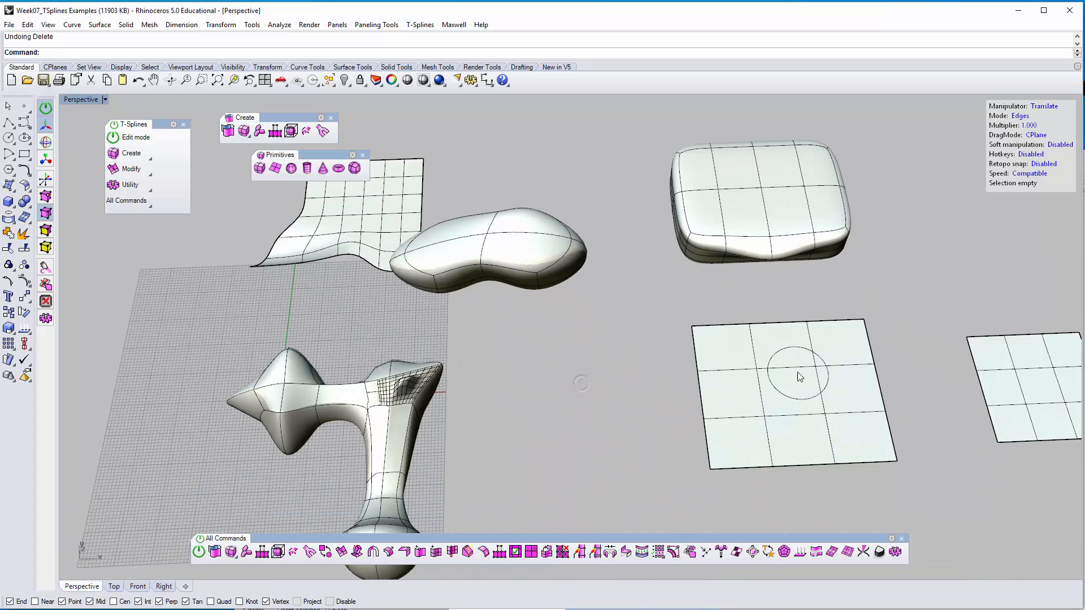
pyautogui.moveTo(799, 377); pyautogui.dragTo(526, 331, button='right')
pyautogui.scroll(4, 575, 320)
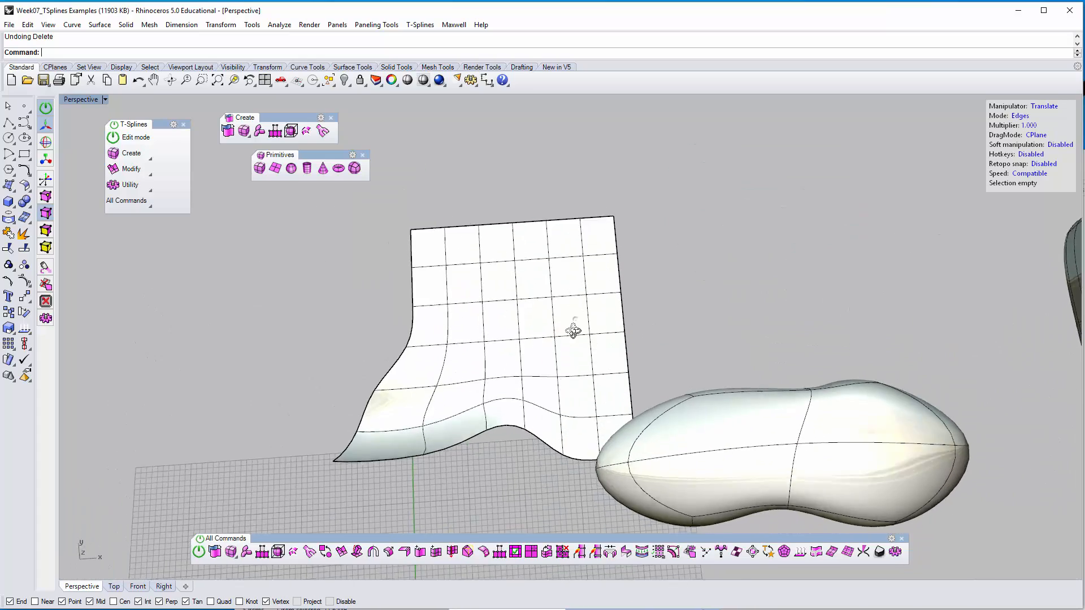
pyautogui.moveTo(620, 325); pyautogui.dragTo(641, 324, button='right')
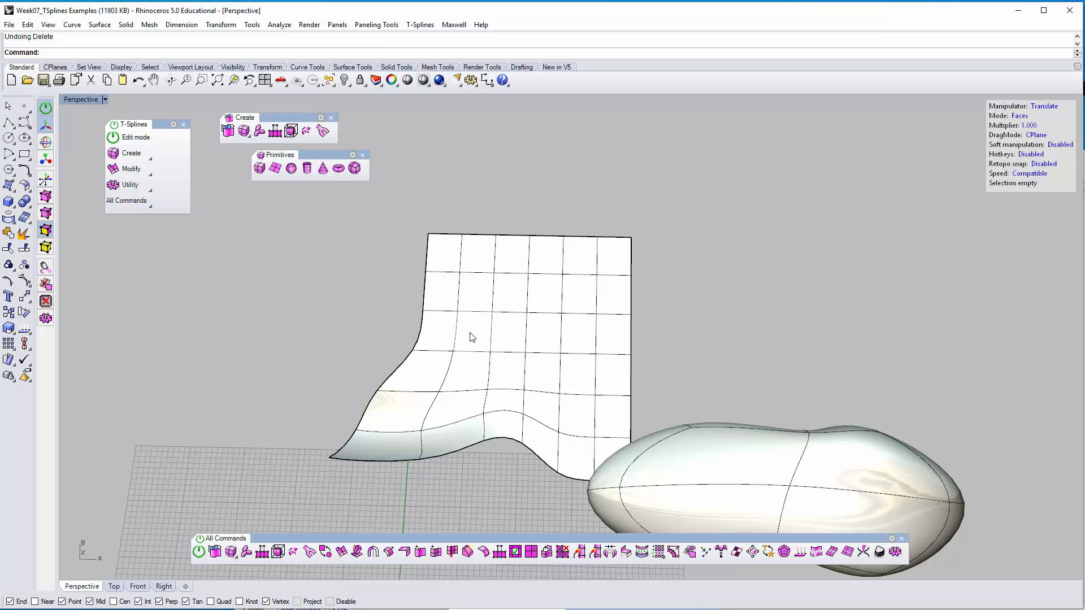
pyautogui.moveTo(661, 333); pyautogui.dragTo(673, 334, button='right')
pyautogui.moveTo(673, 334); pyautogui.dragTo(382, 341)
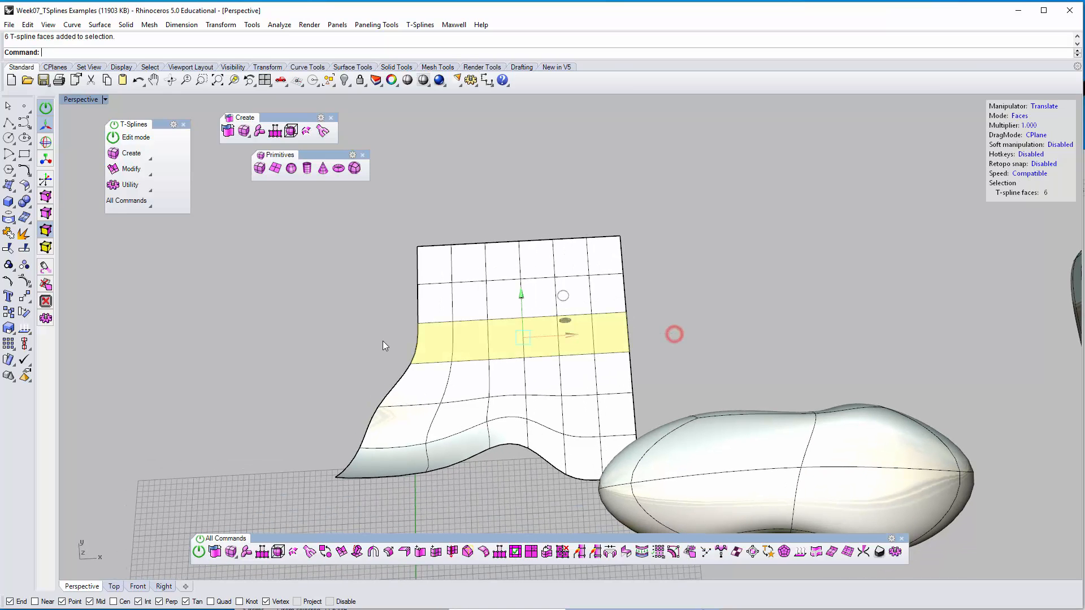
pyautogui.press('Delete')
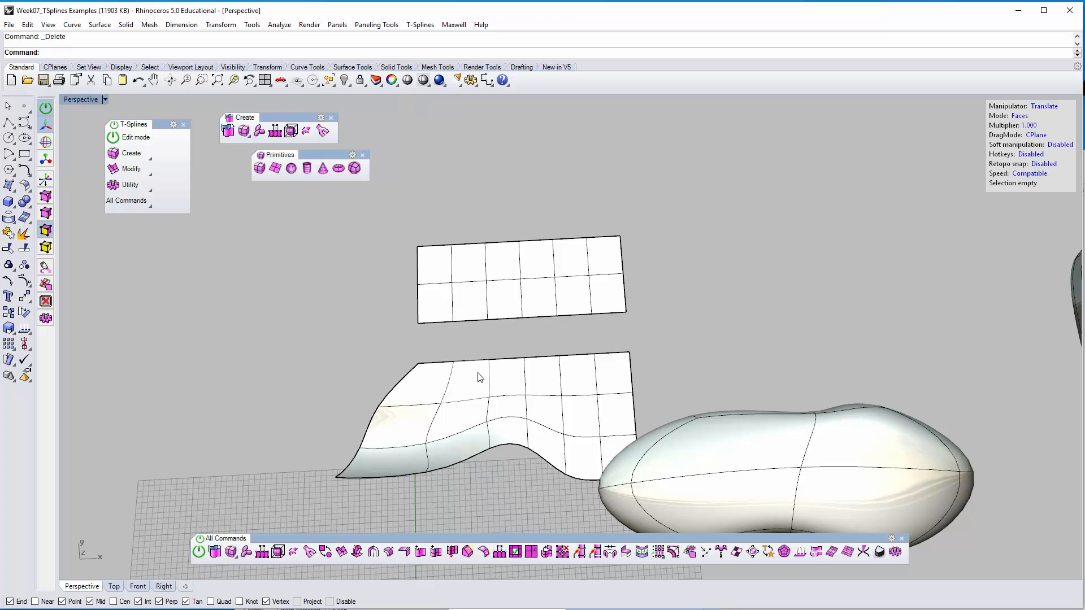
# Step: Try deleting the bulging face on the wavy border of the curved piece, inspect the gap, and undo the deletion
pyautogui.moveTo(496, 400); pyautogui.dragTo(546, 398, button='right')
pyautogui.scroll(5, 545, 394)
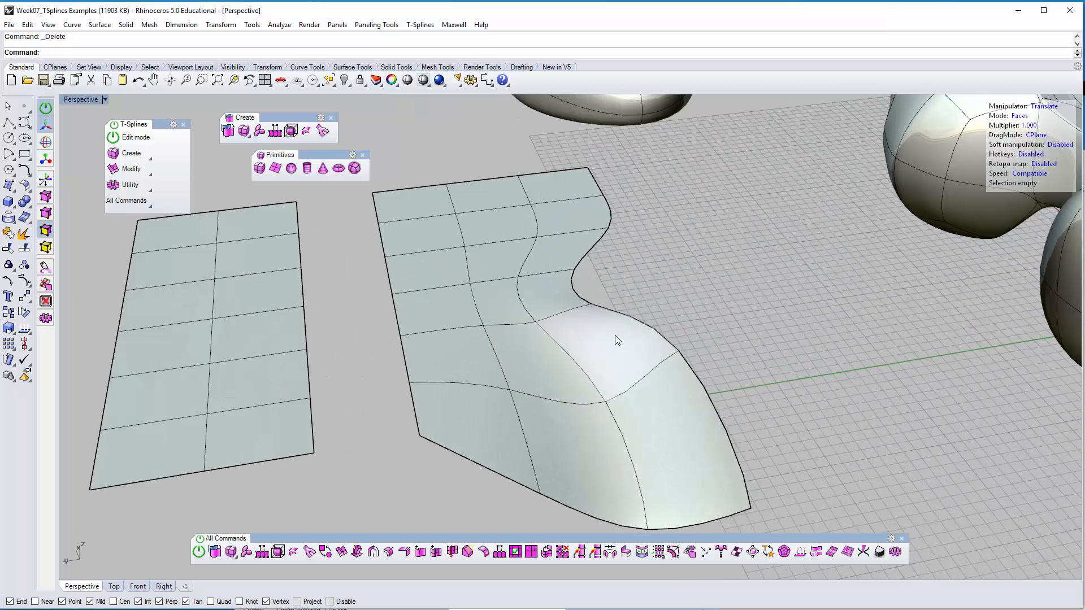
pyautogui.click(615, 335)
pyautogui.press('Delete')
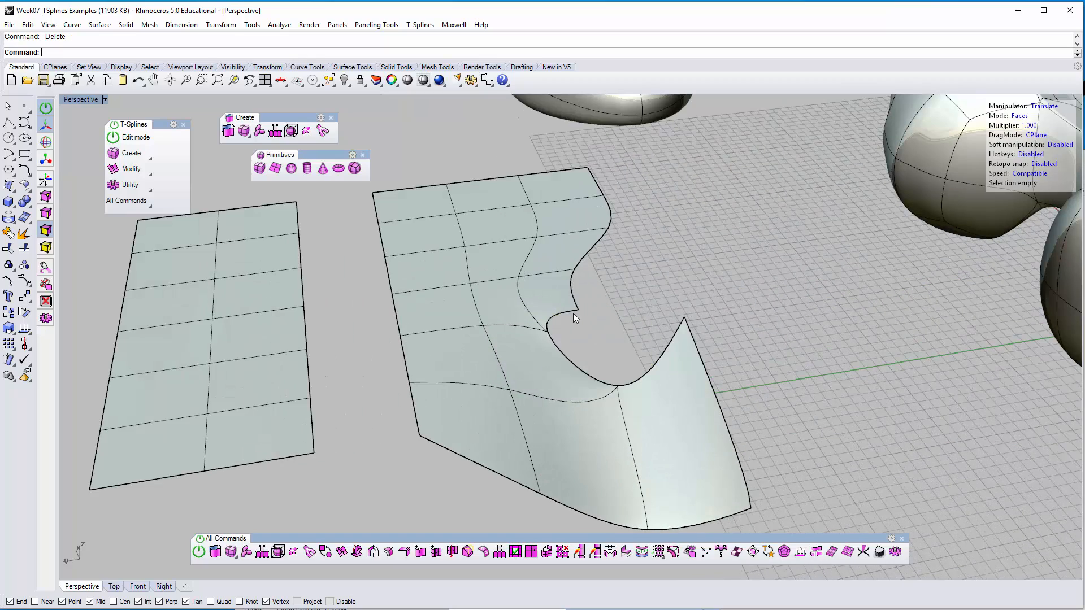
pyautogui.scroll(3, 607, 393)
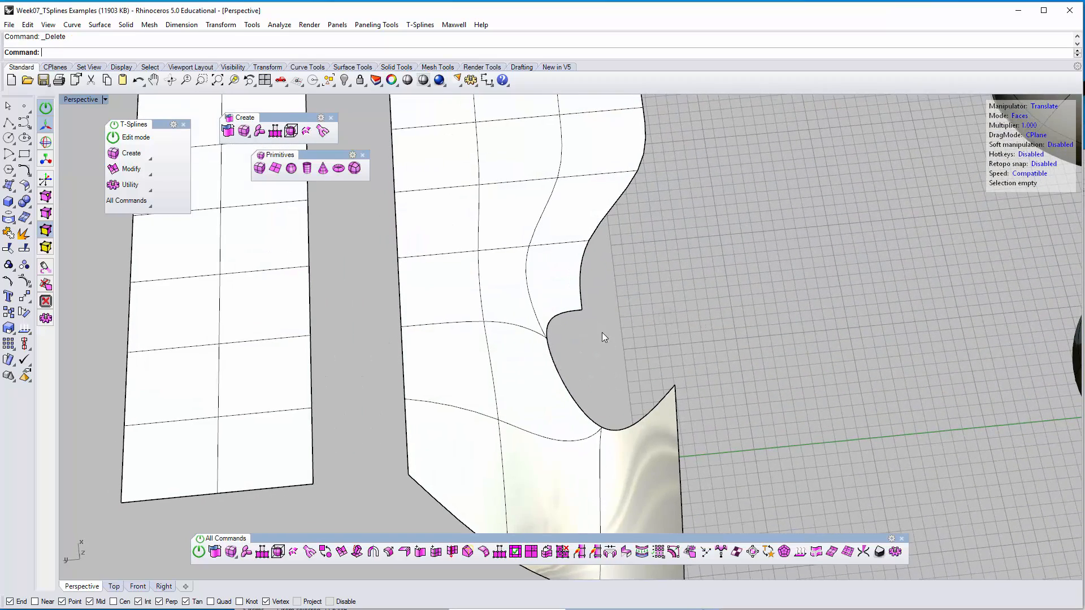
pyautogui.moveTo(614, 348); pyautogui.dragTo(635, 269, button='right')
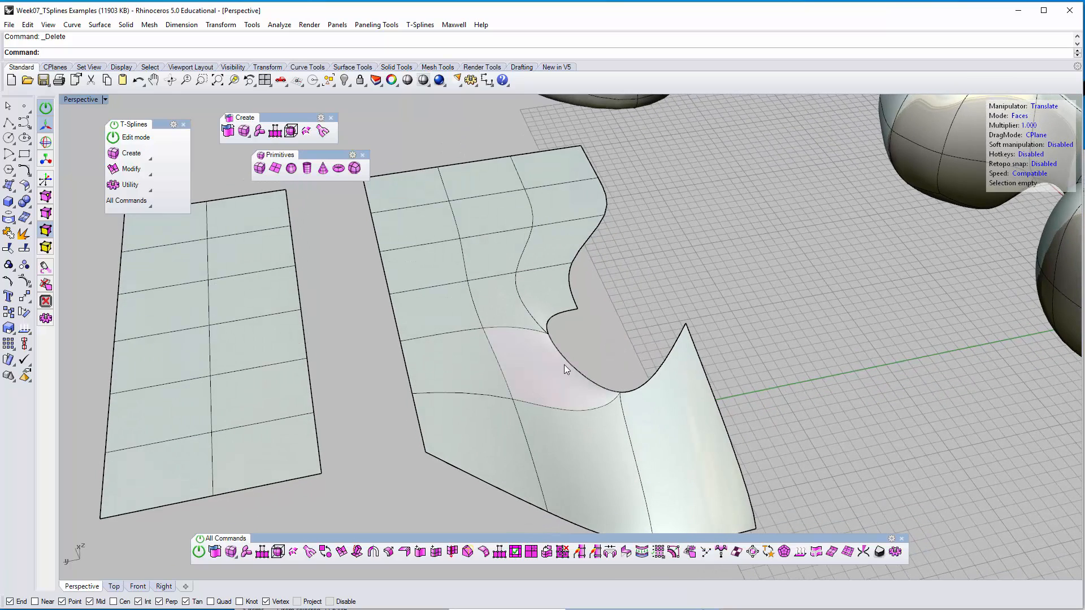
pyautogui.hotkey('ctrl', 'z')
# Step: Try deleting the interior face beside the bulge to open a hole in the curved piece, and undo it
pyautogui.click(524, 362)
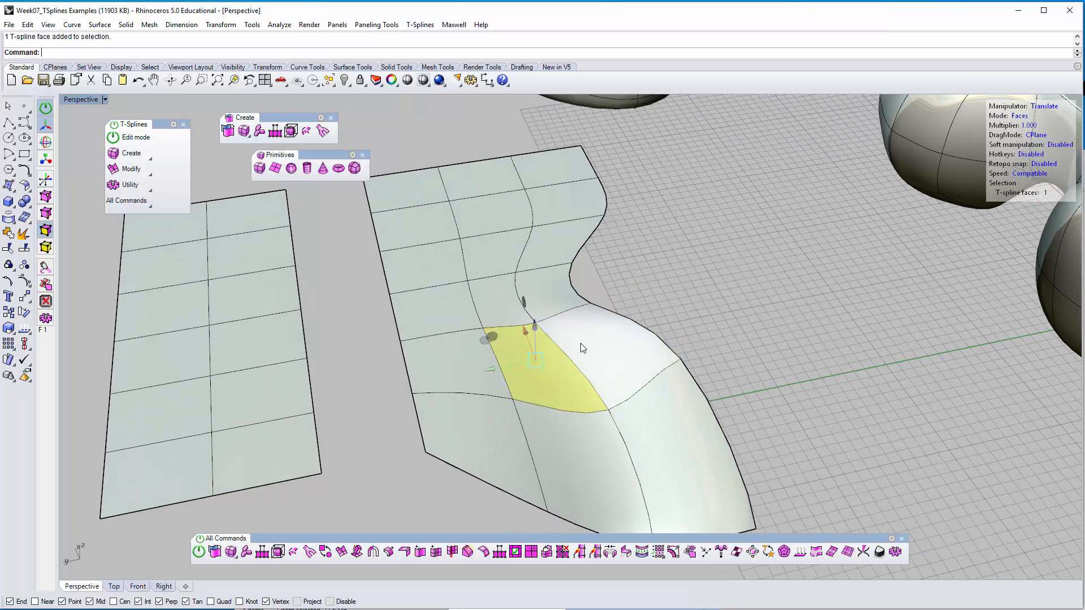
pyautogui.press('Delete')
pyautogui.moveTo(556, 377)
pyautogui.mouseDown(button='right')
pyautogui.moveTo(530, 454)
pyautogui.moveTo(584, 331)
pyautogui.moveTo(556, 359)
pyautogui.mouseUp(button='right')
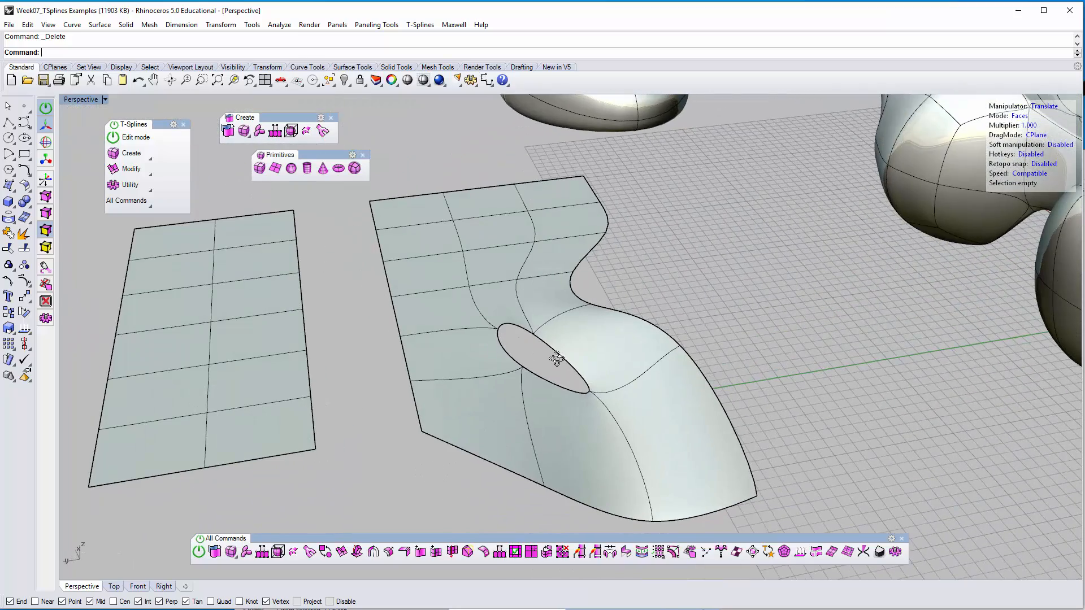
pyautogui.hotkey('ctrl', 'z')
# Step: Try deleting a middle face along the straight border of the curved piece, and undo the deletion
pyautogui.click(452, 309)
pyautogui.press('Delete')
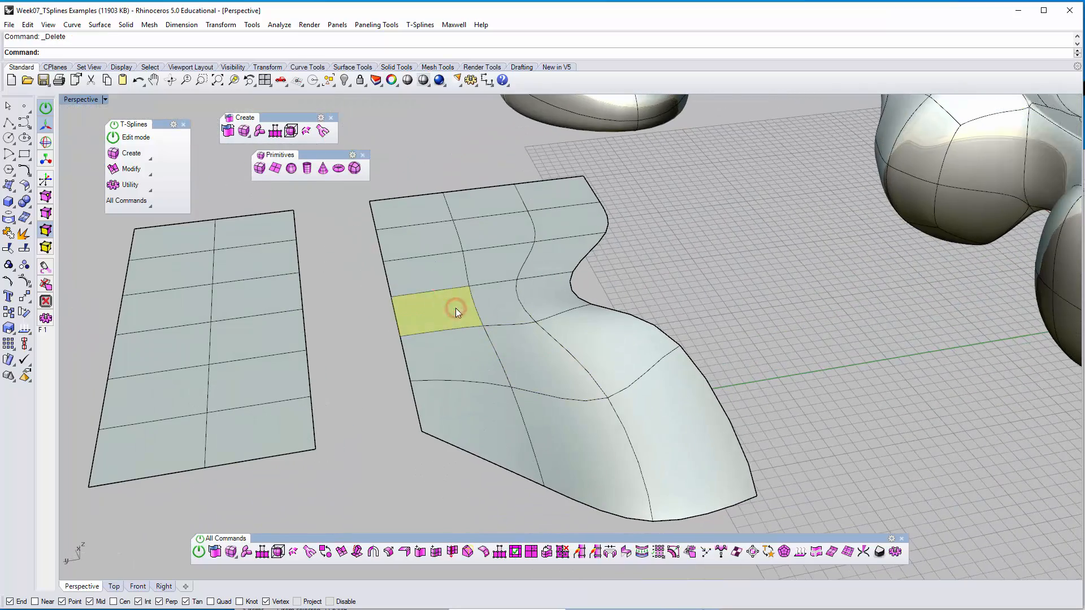
pyautogui.hotkey('ctrl', 'z')
# Step: Delete the two faces at the near end of the curved piece's straight border to notch that corner
pyautogui.moveTo(421, 359); pyautogui.dragTo(449, 335, button='right')
pyautogui.click(409, 486)
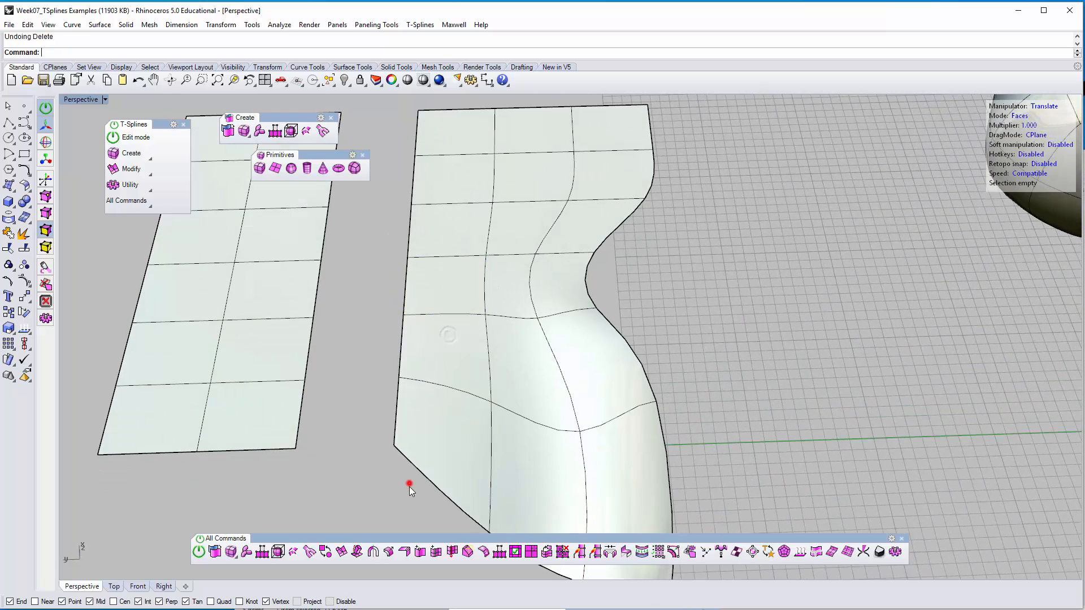
pyautogui.moveTo(397, 334); pyautogui.dragTo(397, 334)
pyautogui.scroll(-5, 396, 334)
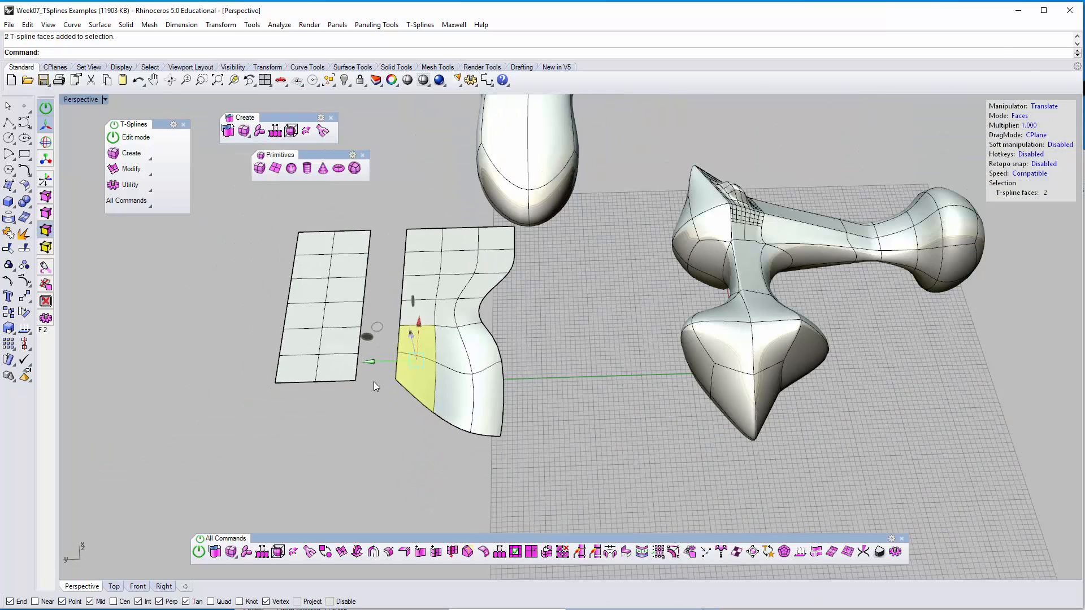
pyautogui.click(370, 398)
pyautogui.click(401, 444)
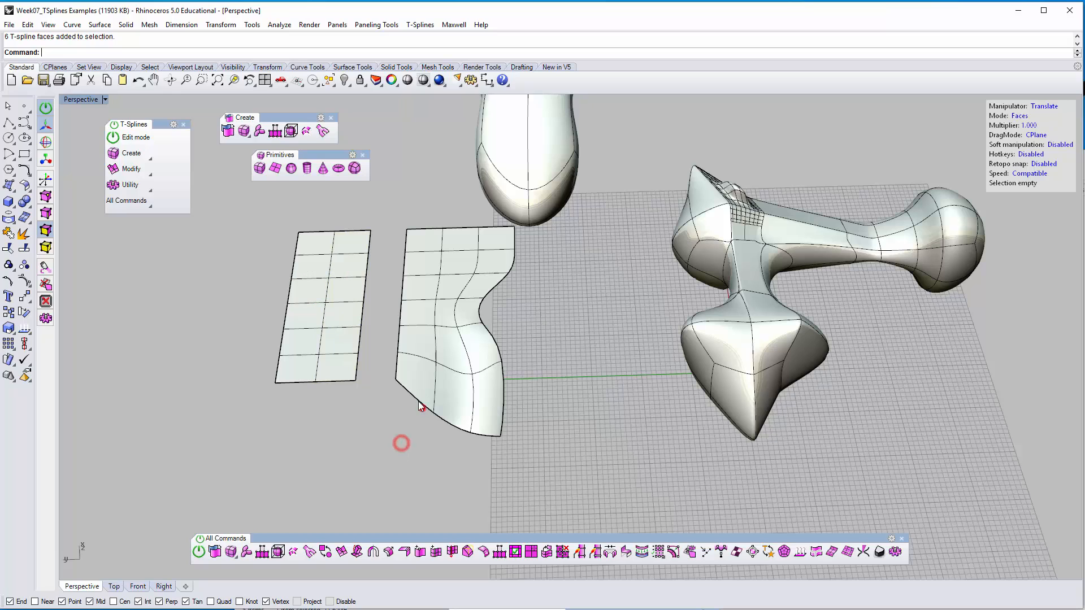
pyautogui.moveTo(384, 337); pyautogui.dragTo(384, 337)
pyautogui.press('Delete')
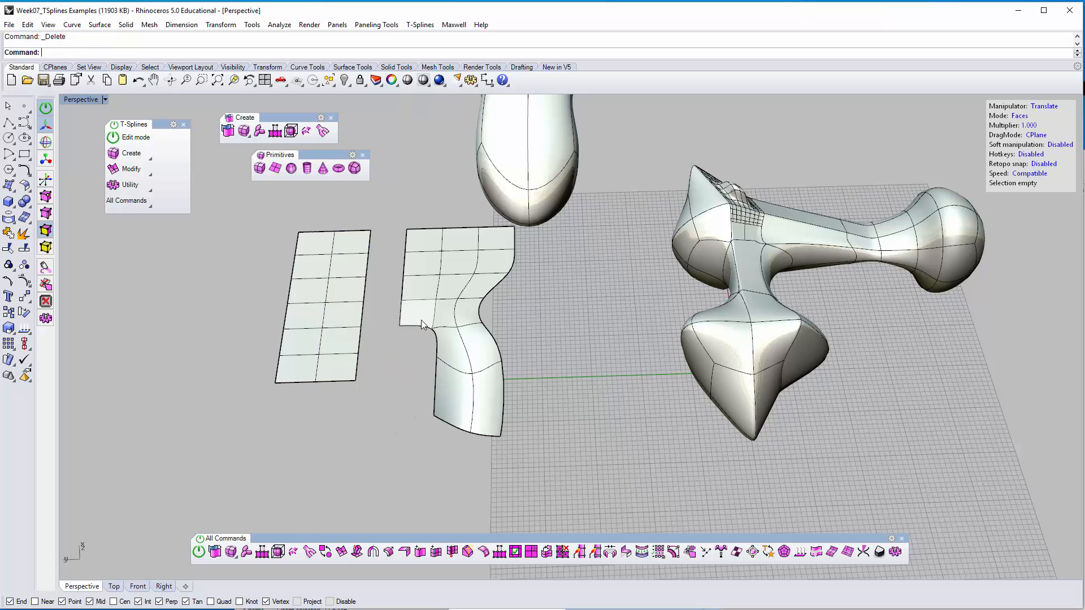
# Step: Run tsMerge to join the curved piece's four-edge straight border to the facing six-edge border of the rectangular piece
pyautogui.scroll(5, 432, 331)
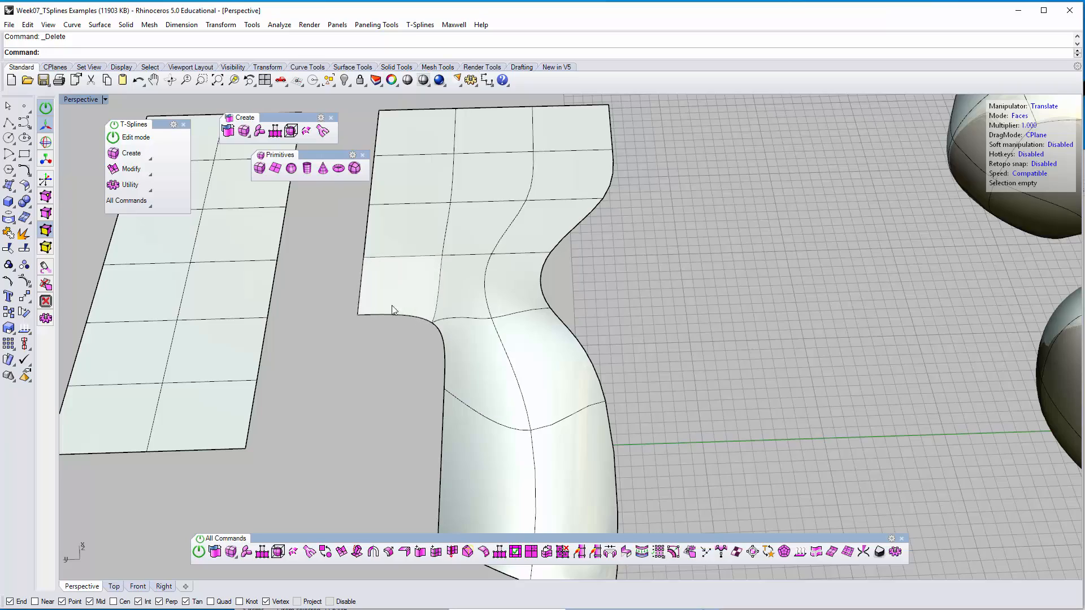
pyautogui.moveTo(527, 370)
pyautogui.mouseDown(button='right')
pyautogui.moveTo(436, 322)
pyautogui.moveTo(444, 266)
pyautogui.moveTo(527, 264)
pyautogui.moveTo(525, 365)
pyautogui.moveTo(518, 356)
pyautogui.mouseUp(button='right')
pyautogui.scroll(-5, 518, 355)
pyautogui.moveTo(621, 310); pyautogui.dragTo(547, 342, button='right')
pyautogui.keyDown('shift'); pyautogui.moveTo(547, 342); pyautogui.dragTo(520, 322, button='right'); pyautogui.keyUp('shift')
pyautogui.scroll(5, 567, 346)
pyautogui.keyDown('shift'); pyautogui.moveTo(625, 327); pyautogui.dragTo(573, 324, button='right'); pyautogui.keyUp('shift')
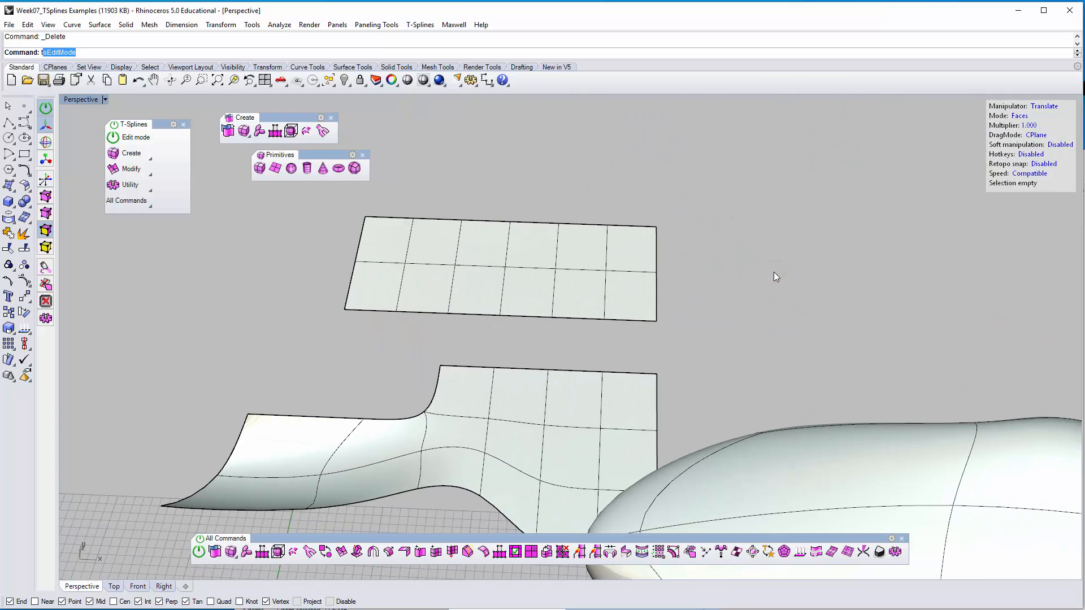
pyautogui.write('erge')
pyautogui.press('Return')
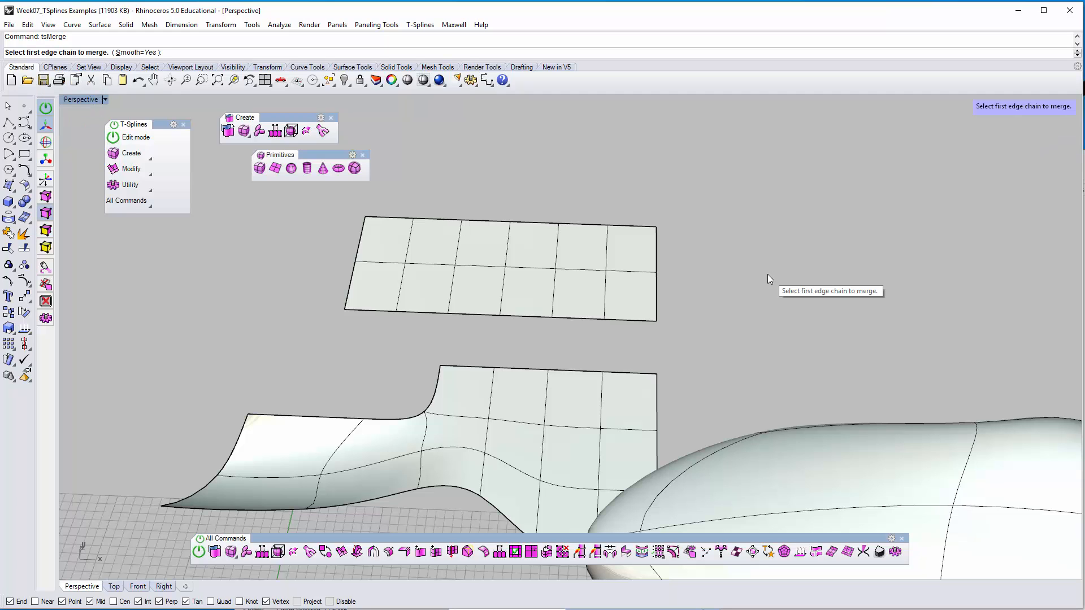
pyautogui.moveTo(613, 361); pyautogui.dragTo(627, 403, button='right')
pyautogui.moveTo(452, 343); pyautogui.dragTo(411, 364, button='right')
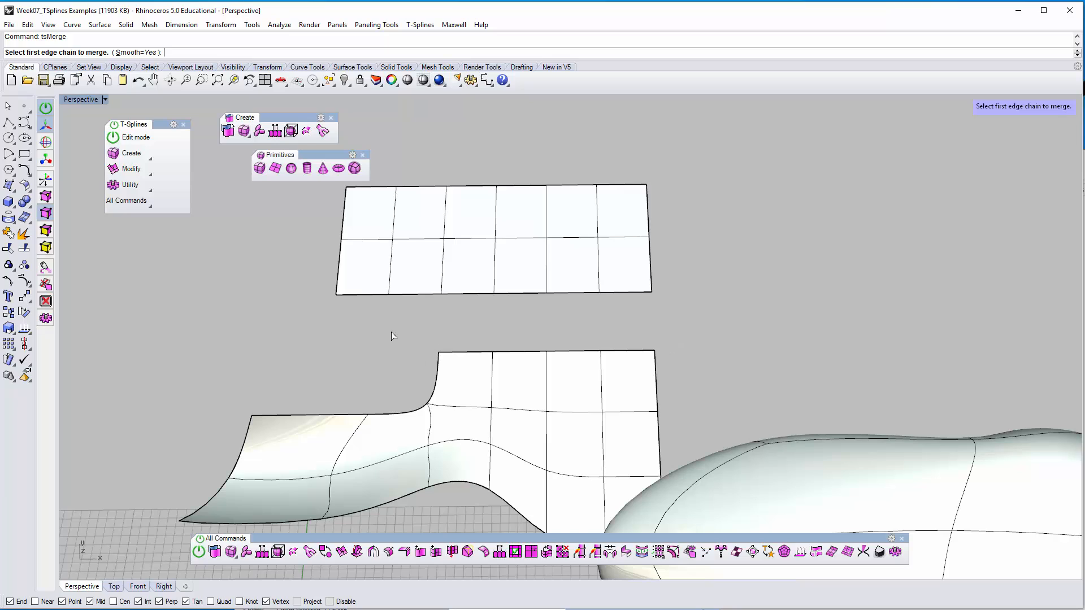
pyautogui.moveTo(389, 321); pyautogui.dragTo(701, 386)
pyautogui.press('Return')
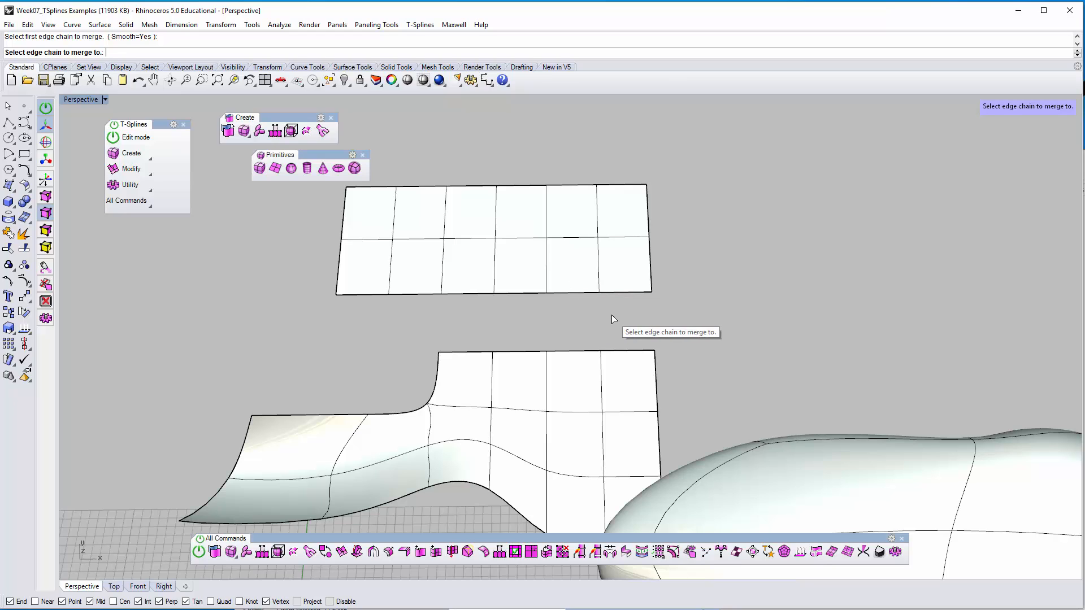
pyautogui.moveTo(614, 314); pyautogui.dragTo(471, 281)
pyautogui.moveTo(300, 278); pyautogui.dragTo(692, 310)
pyautogui.rightClick(706, 278)
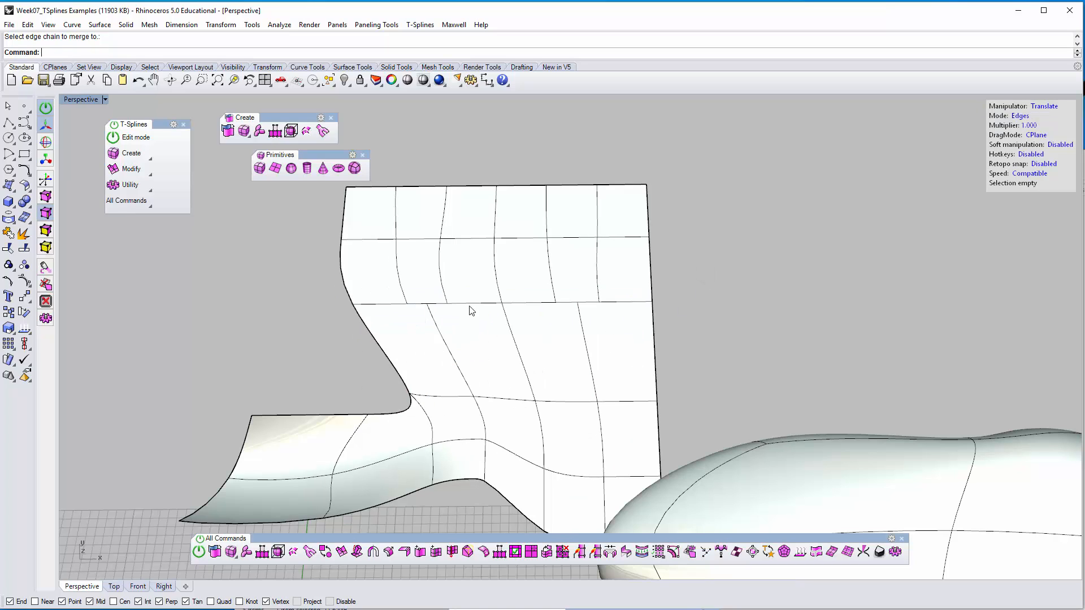
# Step: Inspect the seam of the merged surface from above and undo the merge
pyautogui.moveTo(521, 367); pyautogui.dragTo(626, 329, button='right')
pyautogui.moveTo(520, 366); pyautogui.dragTo(531, 448, button='right')
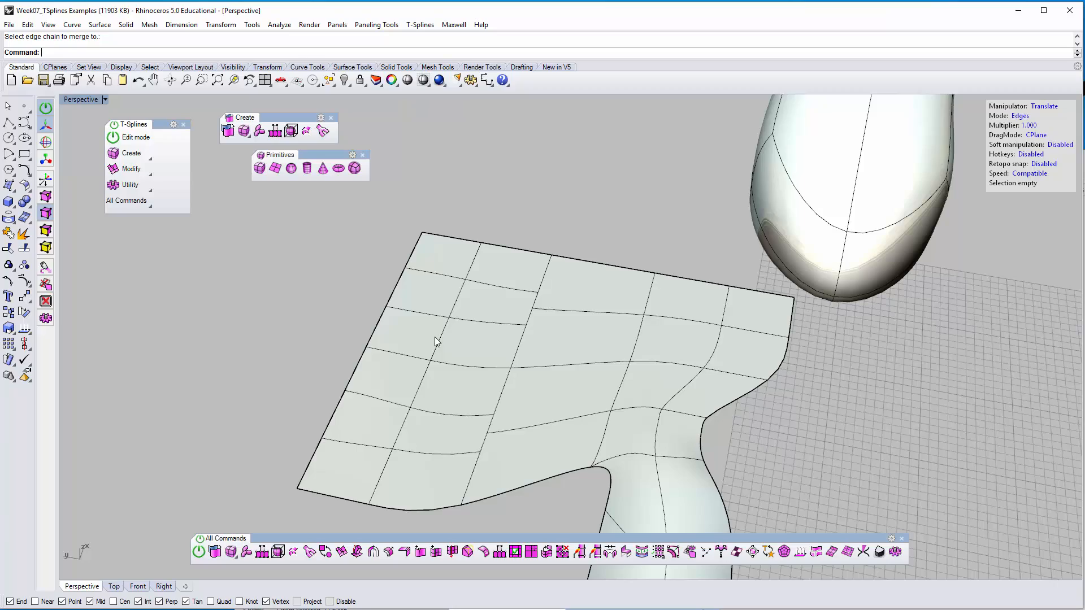
pyautogui.hotkey('ctrl', 'z')
# Step: Select the whole rectangular piece and raise it along Z above the level of the curved piece
pyautogui.moveTo(509, 309)
pyautogui.mouseDown(button='right')
pyautogui.moveTo(584, 323)
pyautogui.moveTo(558, 379)
pyautogui.moveTo(513, 292)
pyautogui.mouseUp(button='right')
pyautogui.scroll(-4, 510, 309)
pyautogui.moveTo(349, 264); pyautogui.dragTo(503, 444)
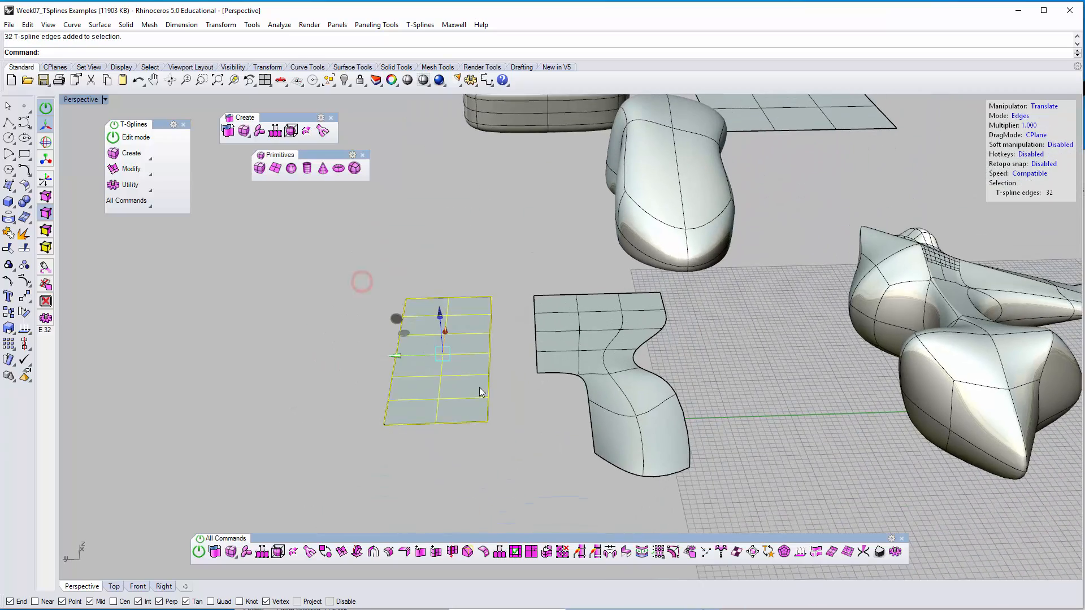
pyautogui.moveTo(481, 392); pyautogui.dragTo(457, 344, button='right')
pyautogui.moveTo(444, 319); pyautogui.dragTo(444, 285)
pyautogui.click(508, 294)
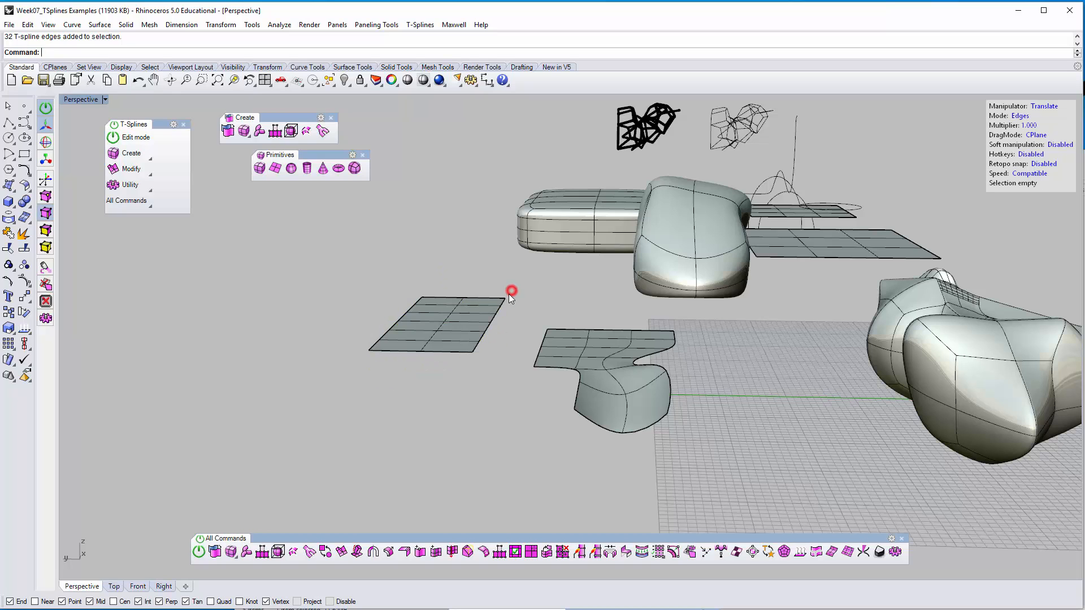
# Step: Run tsMerge between the curved piece's four-edge border and the raised rectangle's six-edge border, inspect the seam, and undo the merge
pyautogui.moveTo(509, 293); pyautogui.dragTo(498, 353, button='right')
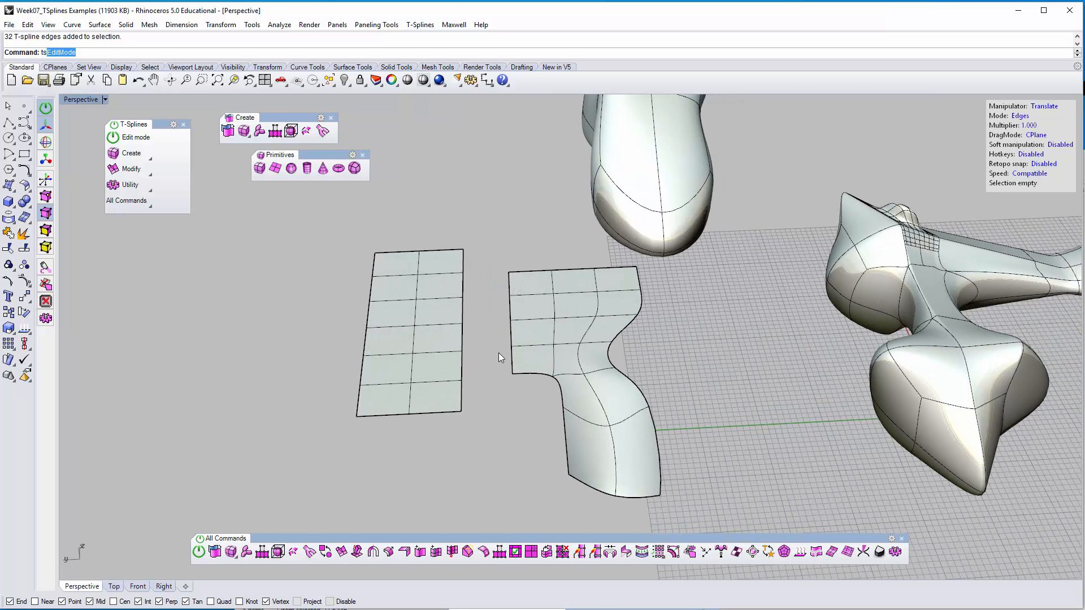
pyautogui.press('Return')
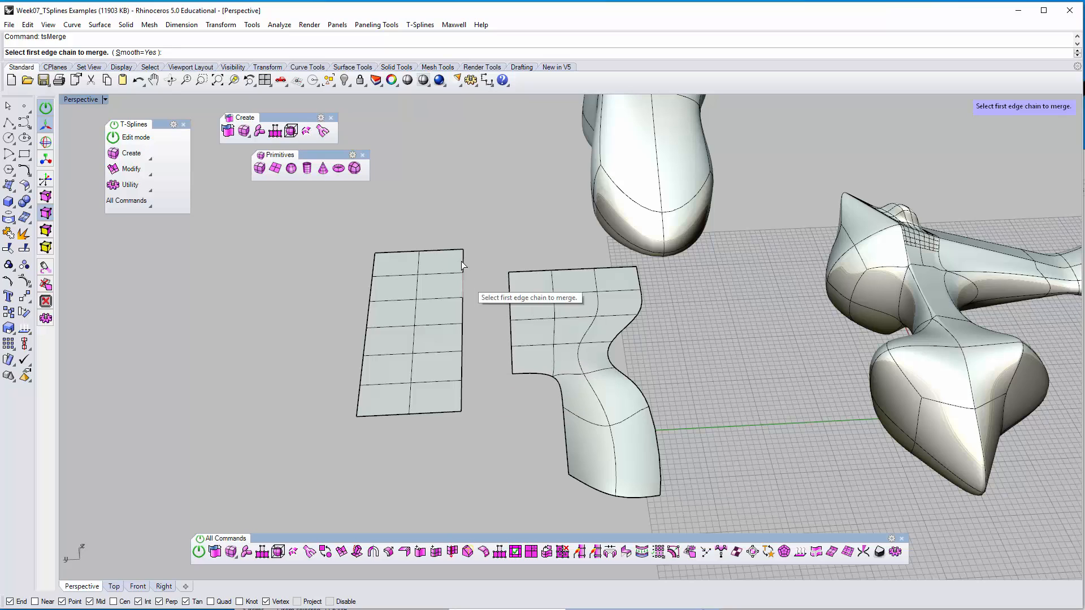
pyautogui.moveTo(491, 235); pyautogui.dragTo(548, 385)
pyautogui.rightClick(516, 405)
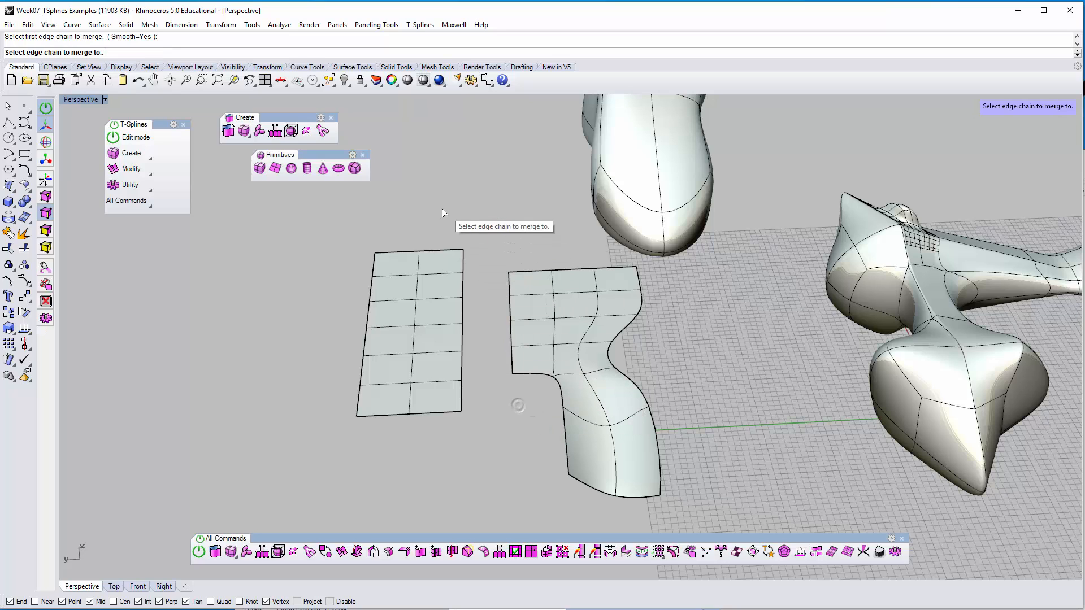
pyautogui.moveTo(441, 208); pyautogui.dragTo(499, 471)
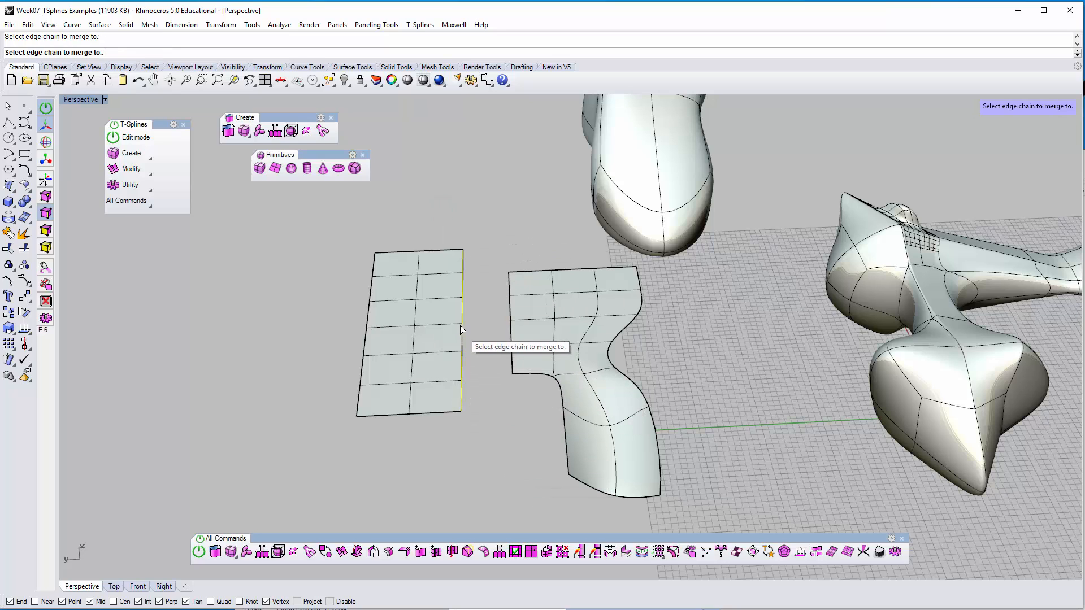
pyautogui.rightClick(493, 371)
pyautogui.moveTo(492, 373); pyautogui.dragTo(472, 393, button='right')
pyautogui.scroll(4, 470, 347)
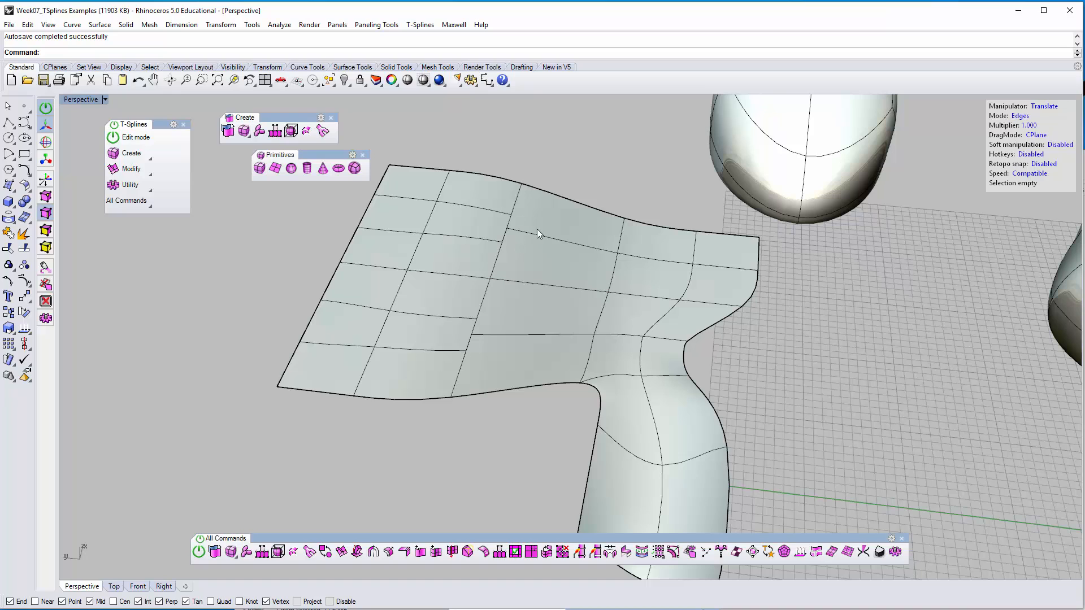
pyautogui.hotkey('ctrl', 'z')
# Step: Delete the edges of the two near-end faces on the rectangle's side facing the curved piece, leaving four border edges there
pyautogui.moveTo(560, 384); pyautogui.dragTo(483, 446, button='right')
pyautogui.moveTo(347, 390); pyautogui.dragTo(323, 386)
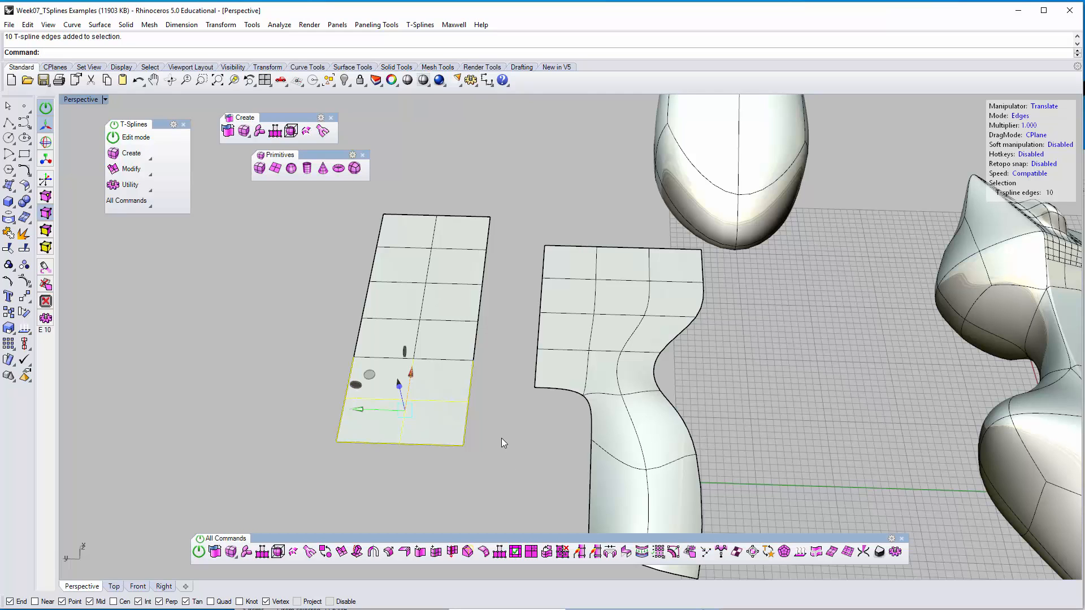
pyautogui.moveTo(495, 456); pyautogui.dragTo(457, 398)
pyautogui.press('Delete')
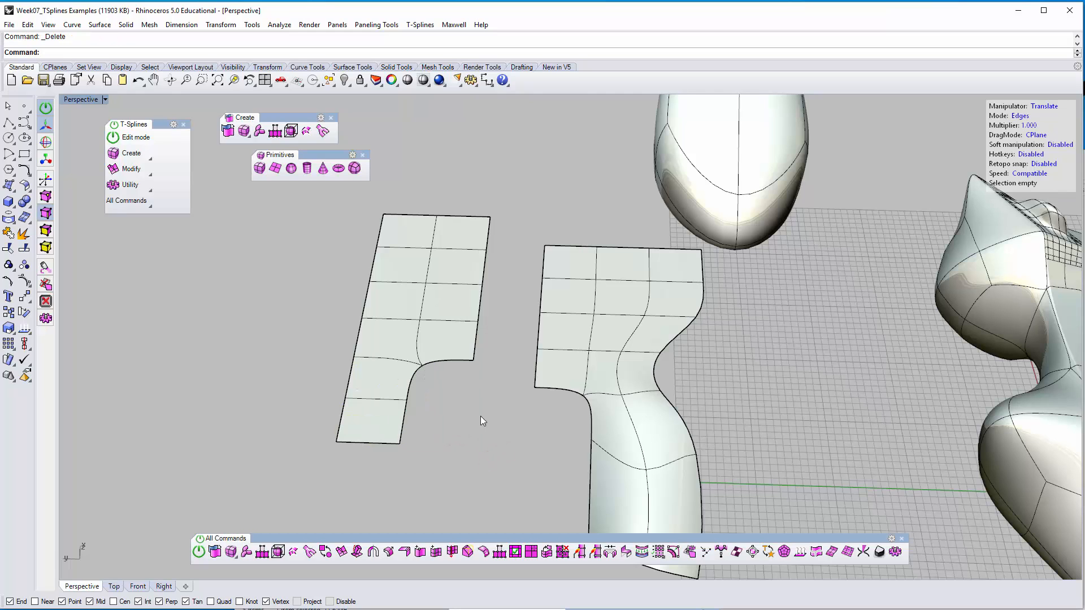
# Step: Merge the curved piece's four-edge border to the rectangle's matching four-edge border with tsMerge, and inspect the joined surface
pyautogui.moveTo(480, 416); pyautogui.dragTo(496, 406, button='right')
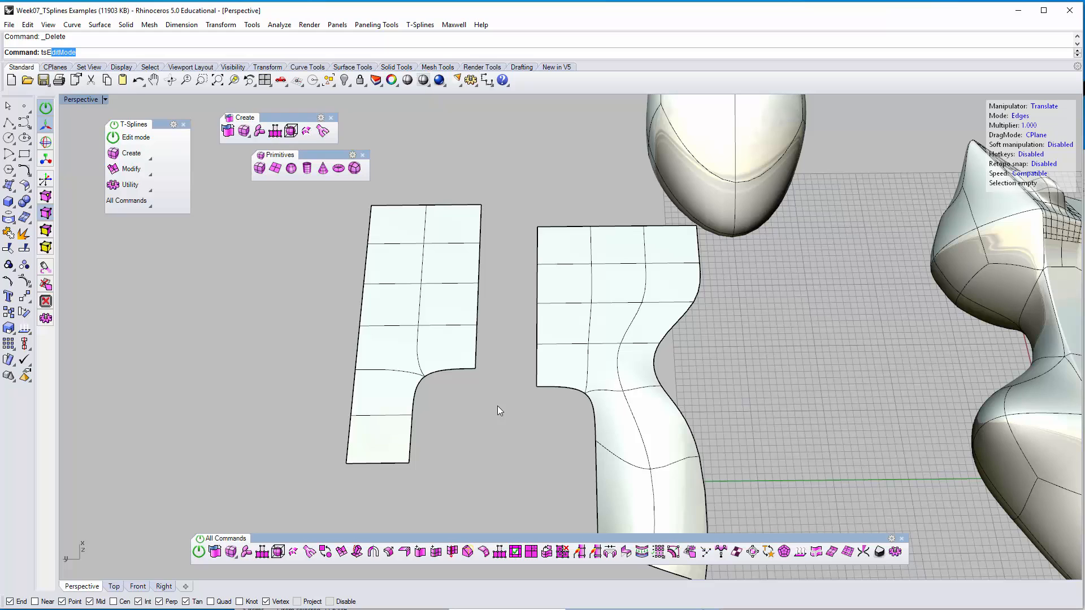
pyautogui.press('BackSpace')
pyautogui.press('BackSpace')
pyautogui.write('Merge')
pyautogui.press('Return')
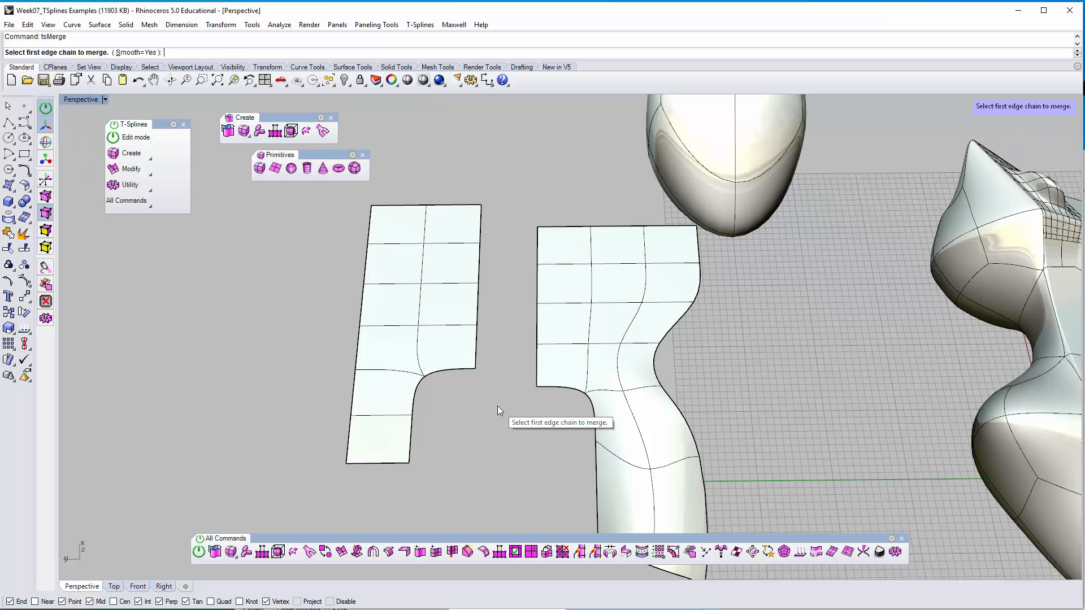
pyautogui.click(540, 425)
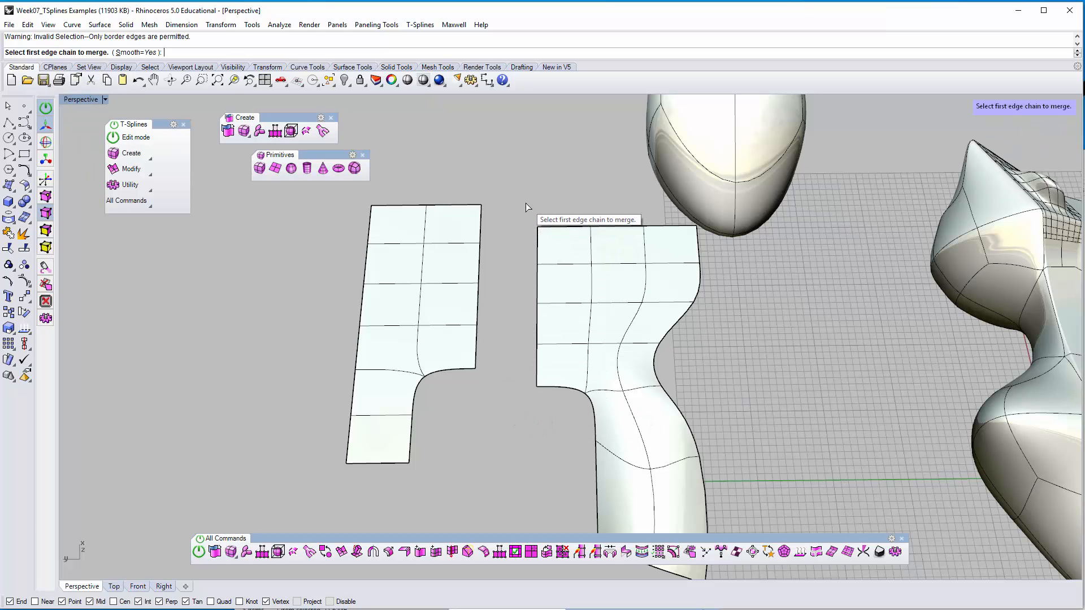
pyautogui.moveTo(507, 173); pyautogui.dragTo(556, 434)
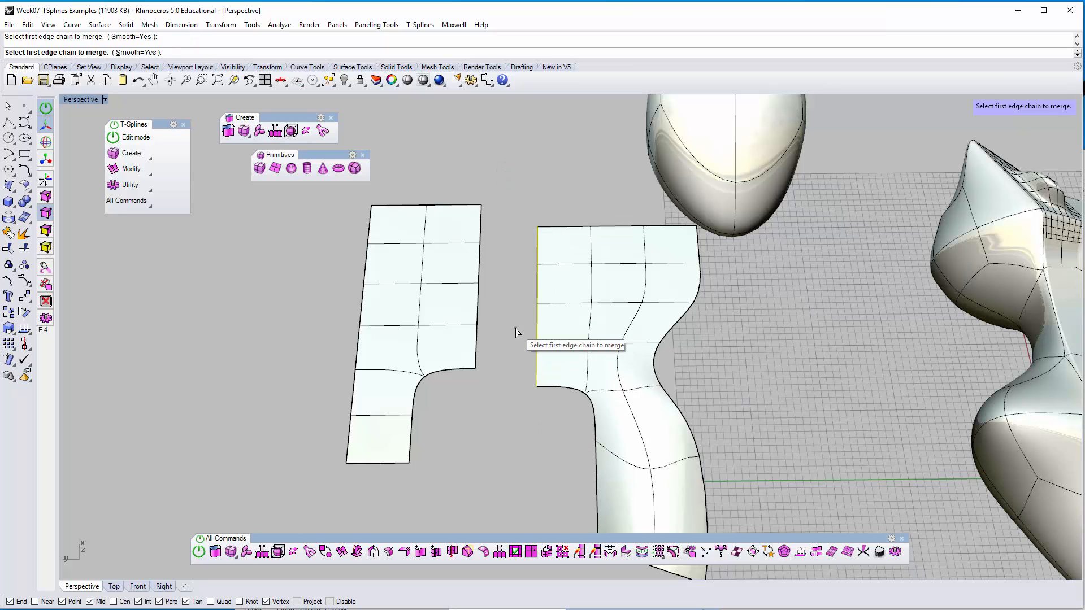
pyautogui.moveTo(459, 184); pyautogui.dragTo(488, 395)
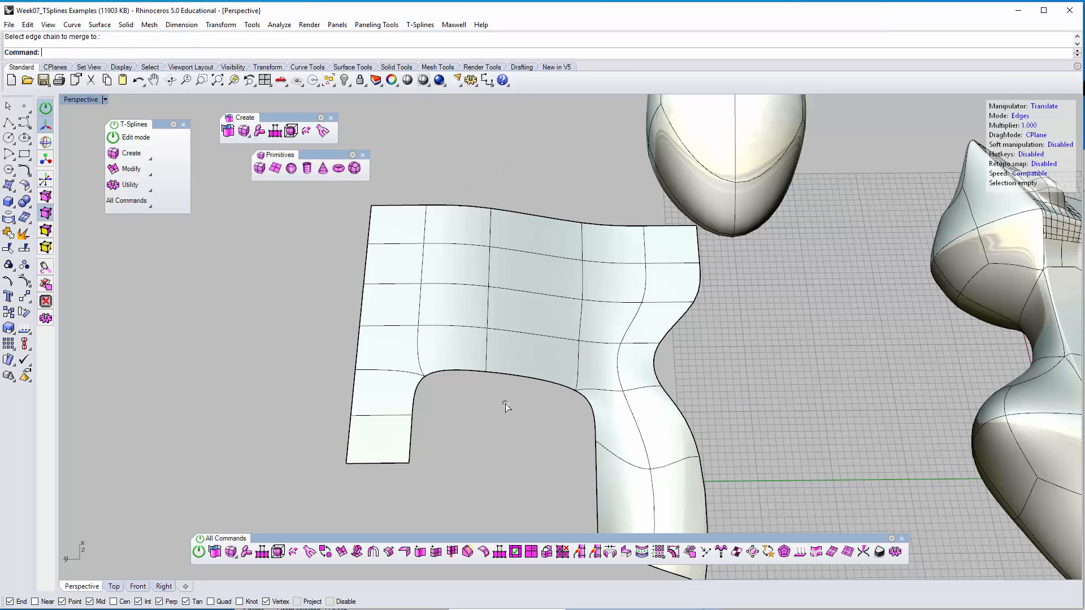
pyautogui.moveTo(514, 369); pyautogui.dragTo(559, 316, button='right')
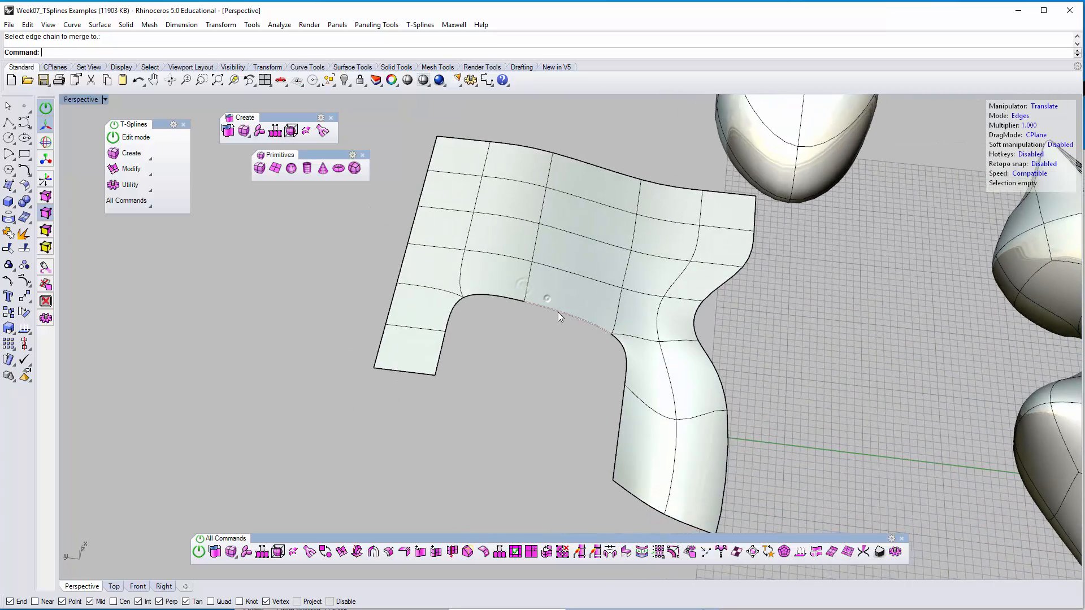
pyautogui.moveTo(517, 372); pyautogui.dragTo(514, 297, button='right')
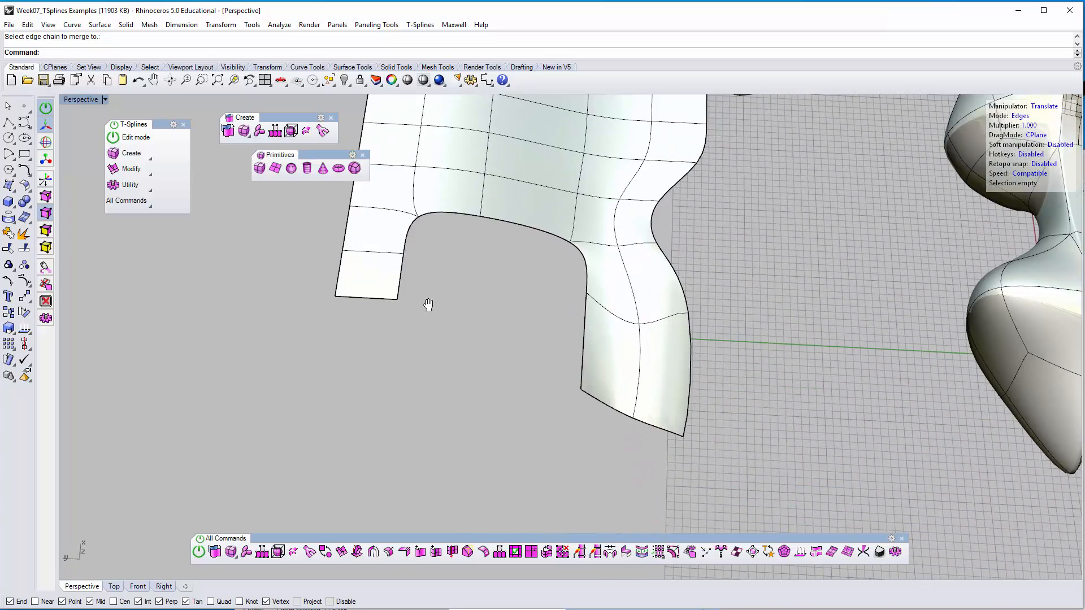
pyautogui.keyDown('shift'); pyautogui.moveTo(427, 304); pyautogui.dragTo(378, 311, button='right'); pyautogui.keyUp('shift')
pyautogui.keyDown('shift'); pyautogui.moveTo(587, 348); pyautogui.dragTo(500, 332, button='right'); pyautogui.keyUp('shift')
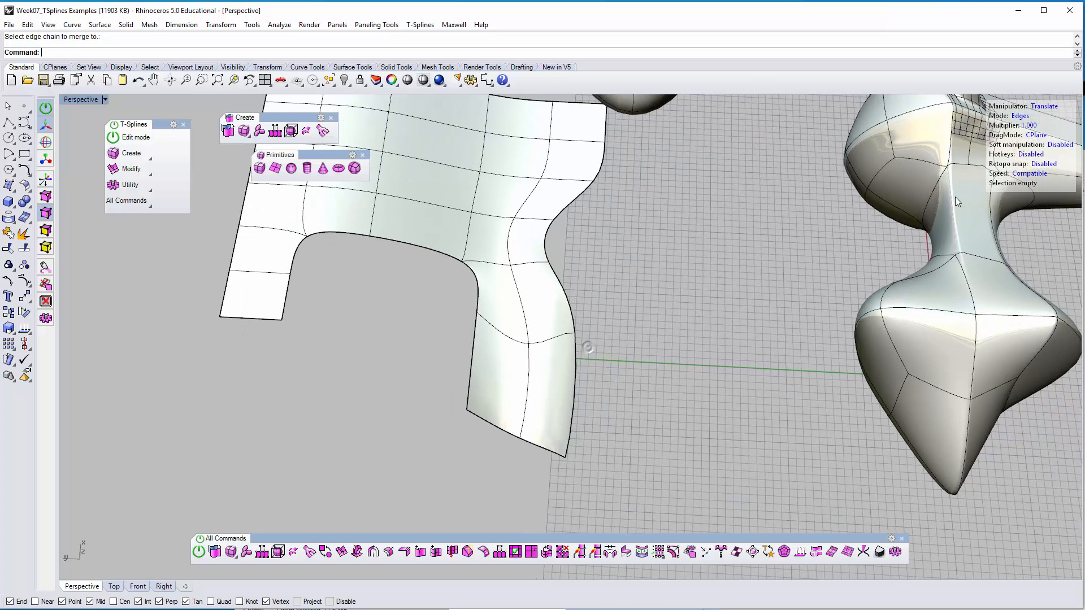
# Step: Merge the inner side edge of the narrow leg to the facing edge of the curved leg with tsMerge, and inspect the closed opening
pyautogui.keyDown('shift'); pyautogui.moveTo(340, 276); pyautogui.dragTo(426, 310, button='right'); pyautogui.keyUp('shift')
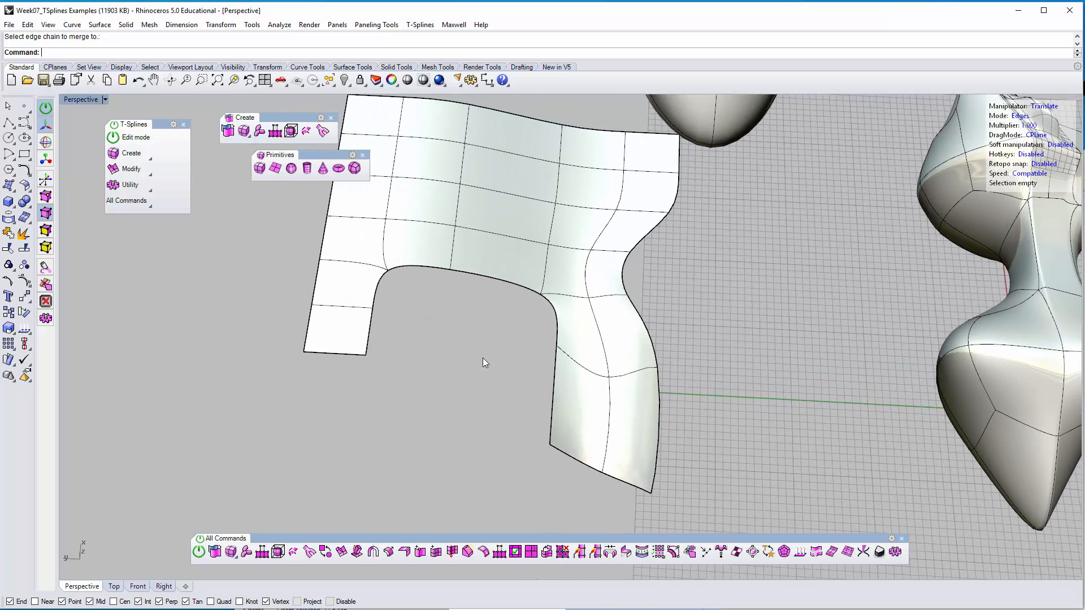
pyautogui.moveTo(431, 355); pyautogui.dragTo(471, 372, button='right')
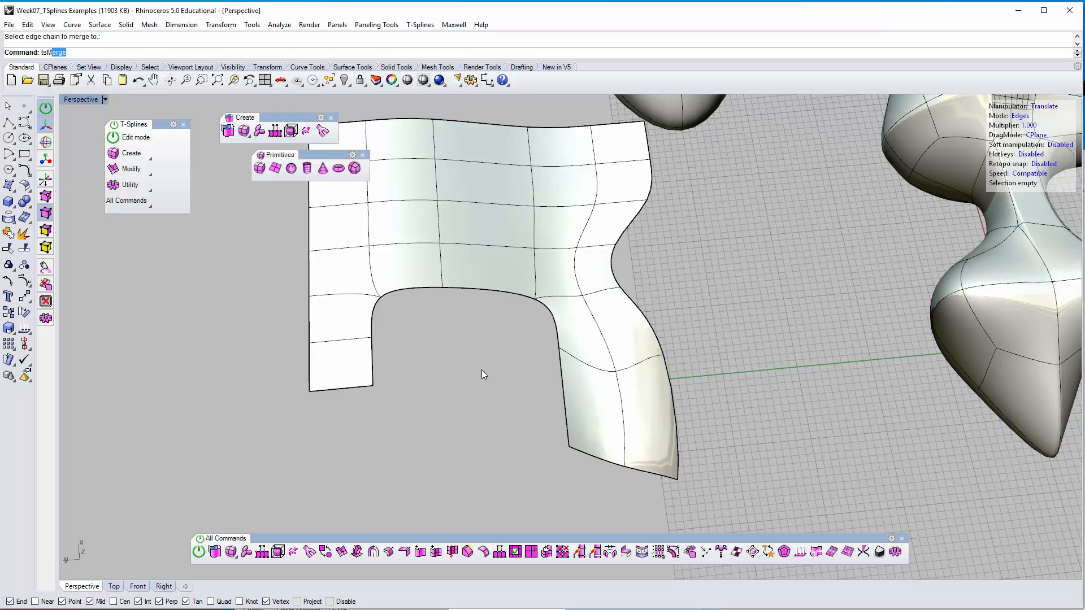
pyautogui.press('Return')
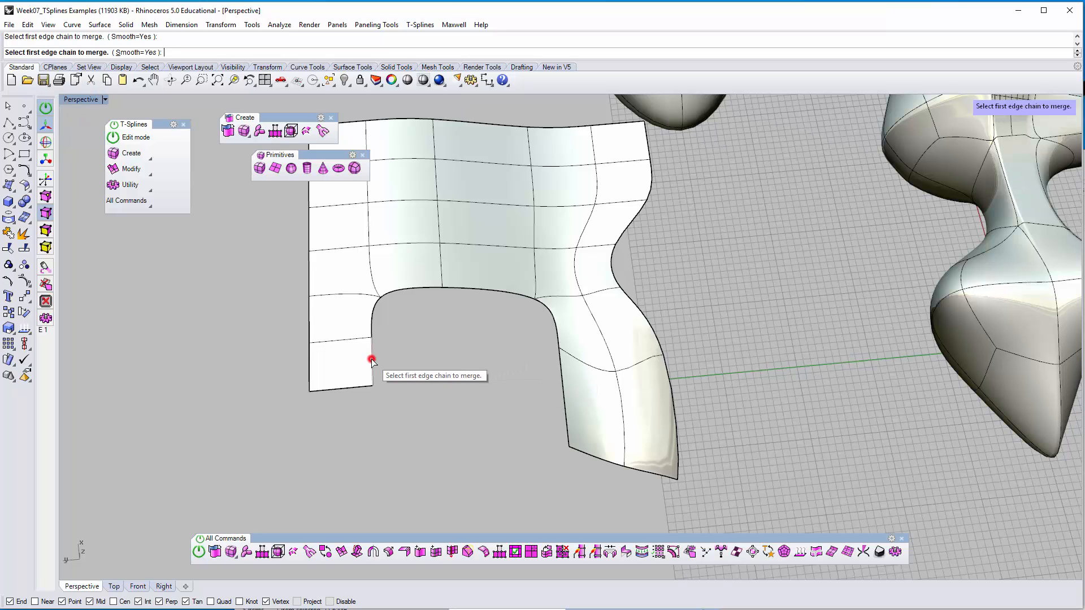
pyautogui.click(371, 360)
pyautogui.rightClick(509, 388)
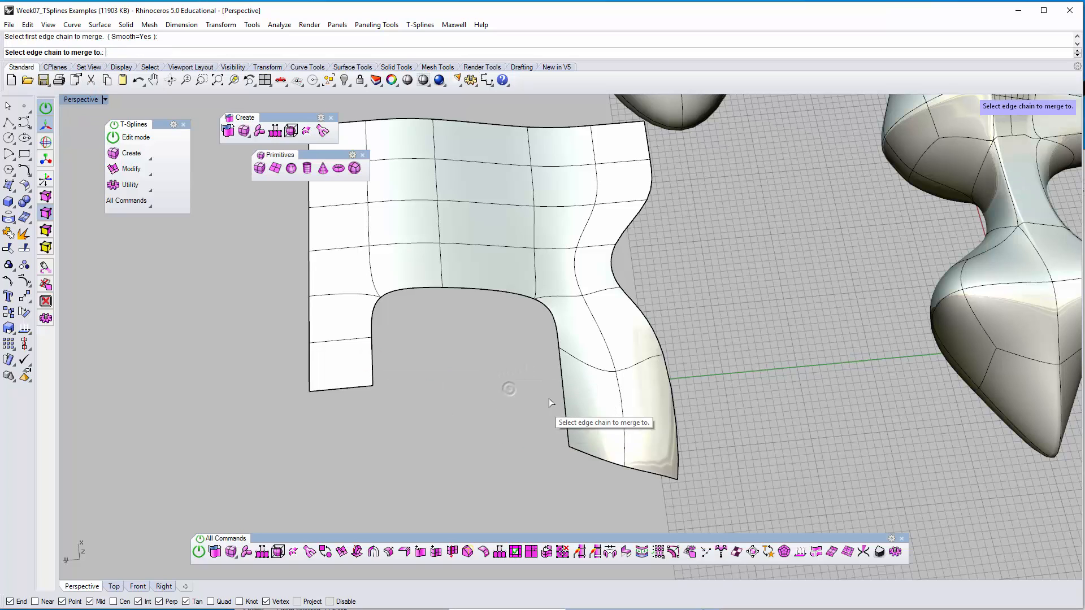
pyautogui.click(564, 398)
pyautogui.rightClick(479, 424)
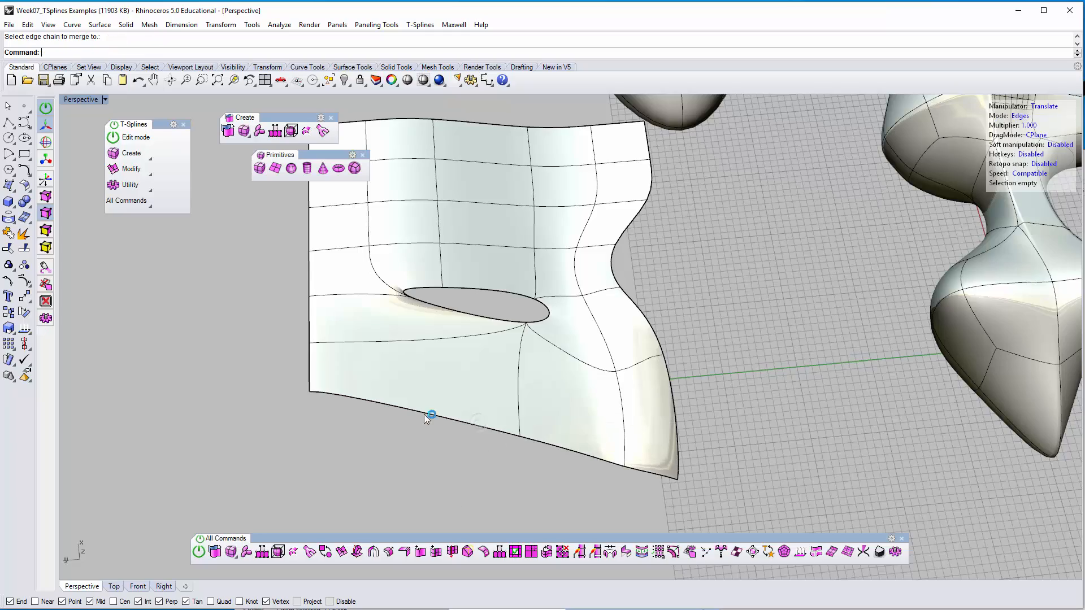
pyautogui.moveTo(431, 417); pyautogui.dragTo(548, 340, button='right')
pyautogui.scroll(5, 541, 369)
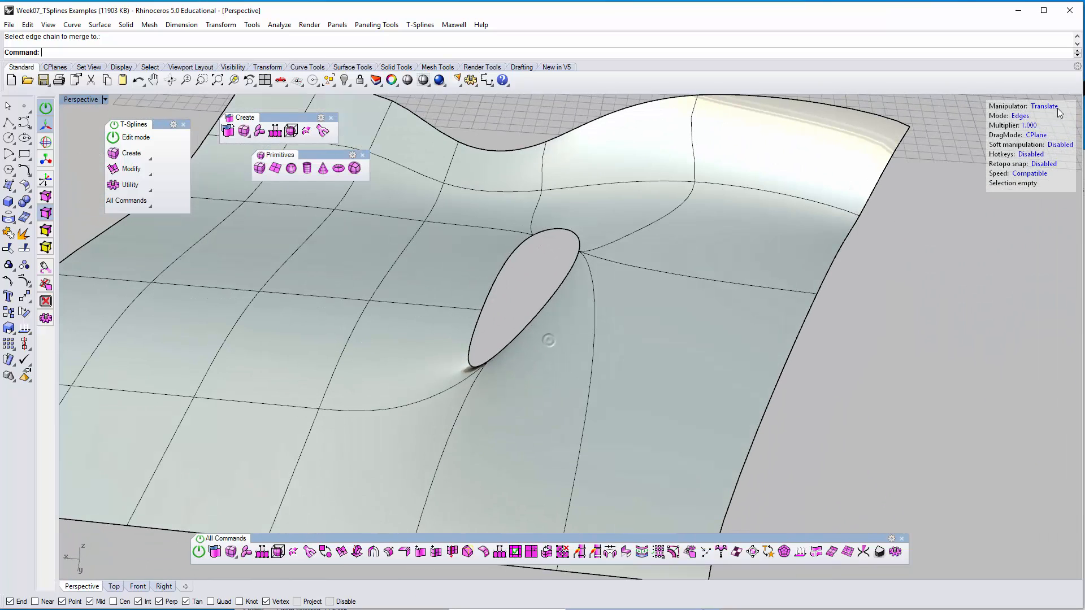
# Step: Display the merged surface's control vertices and select individual ones near the oval hole to examine the topology, finishing back in object selection
pyautogui.click(1020, 115)
pyautogui.moveTo(475, 326); pyautogui.dragTo(511, 343, button='right')
pyautogui.click(510, 333)
pyautogui.click(535, 273)
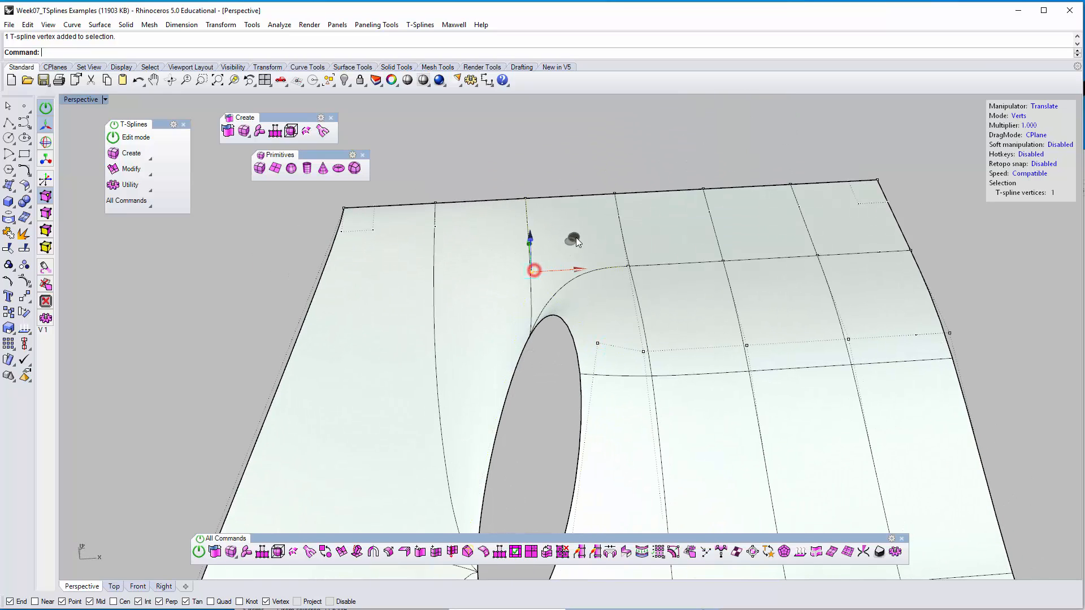
pyautogui.moveTo(570, 257); pyautogui.dragTo(567, 209, button='right')
pyautogui.moveTo(563, 156); pyautogui.dragTo(517, 347, button='right')
pyautogui.click(513, 368)
pyautogui.moveTo(541, 279); pyautogui.dragTo(464, 396, button='right')
pyautogui.scroll(-7, 444, 337)
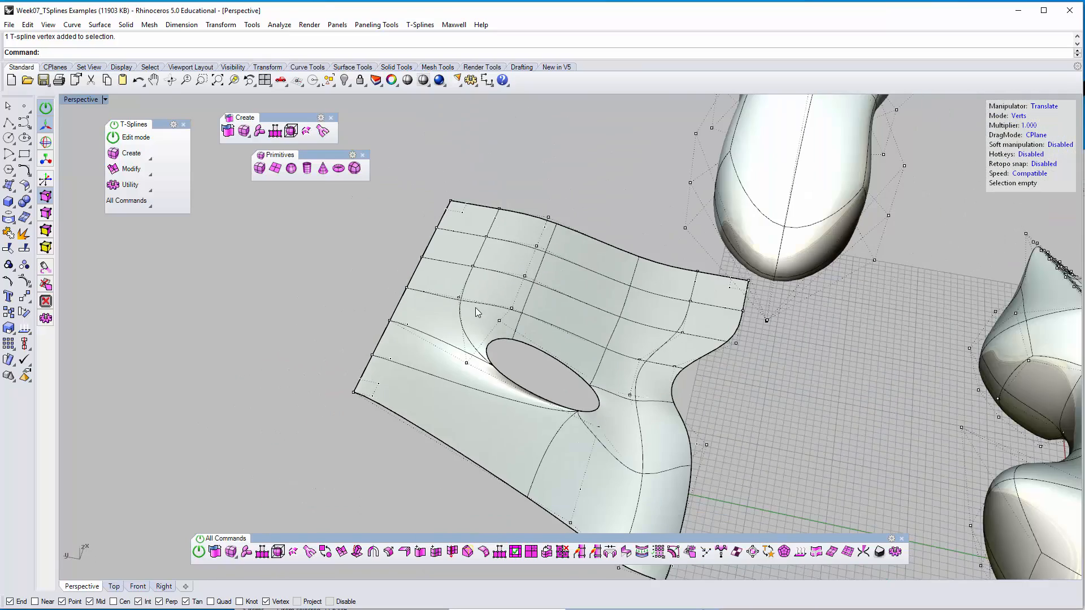
pyautogui.moveTo(476, 307); pyautogui.dragTo(509, 290, button='right')
pyautogui.press('Escape')
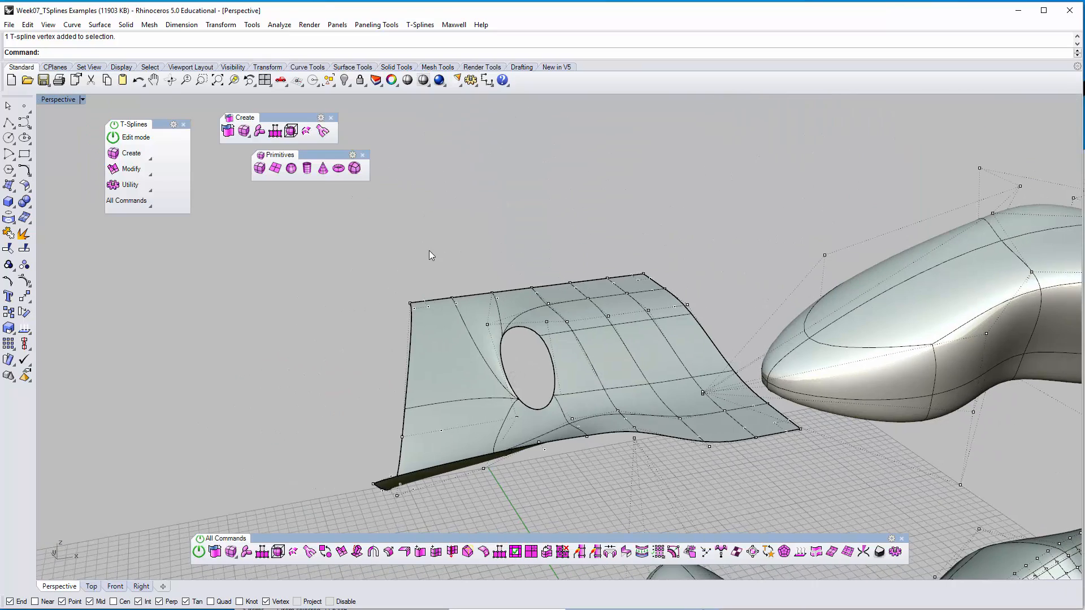
pyautogui.click(136, 137)
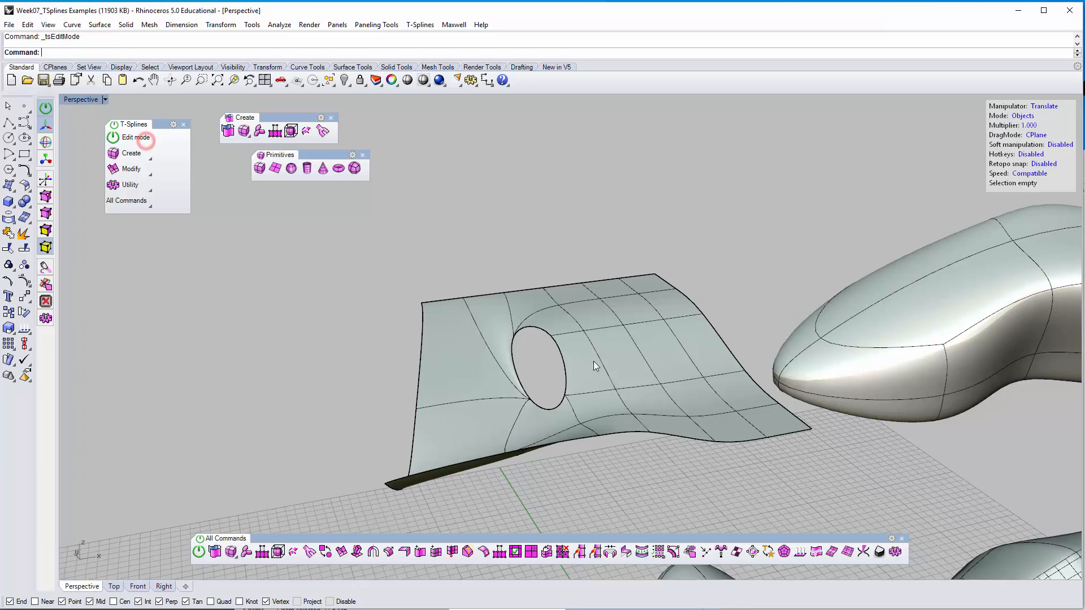
# Step: Switch to face selection and delete one face on the narrow neck between the bulbous end and the bumped part of the branching form
pyautogui.moveTo(593, 361); pyautogui.dragTo(414, 364, button='right')
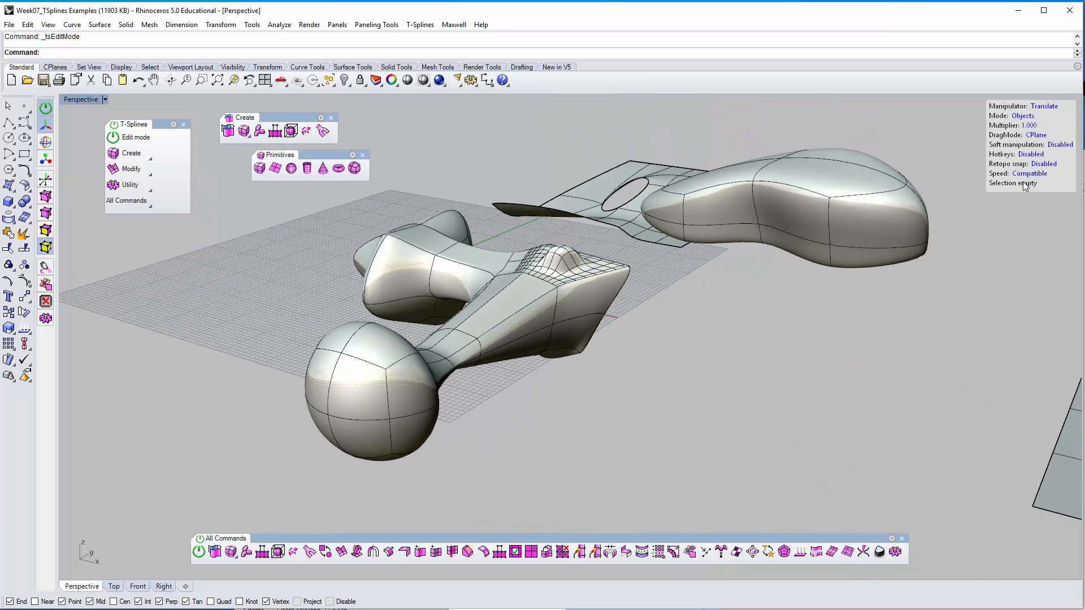
pyautogui.click(1024, 117)
pyautogui.click(1024, 117)
pyautogui.click(1024, 117)
pyautogui.click(364, 388)
pyautogui.moveTo(367, 384); pyautogui.dragTo(300, 385, button='right')
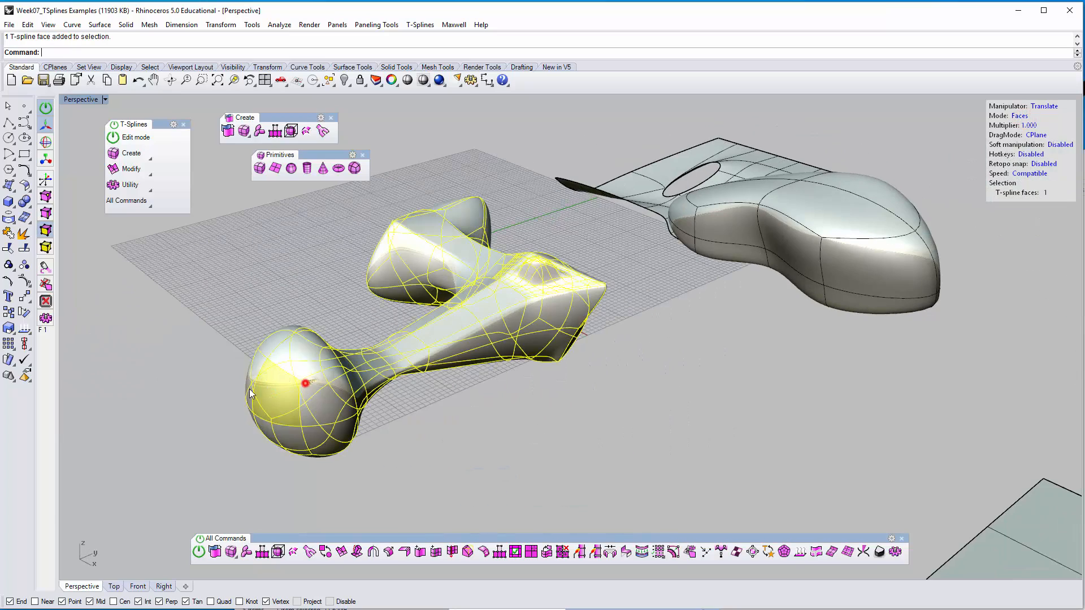
pyautogui.click(547, 465)
pyautogui.moveTo(547, 462); pyautogui.dragTo(483, 429, button='right')
pyautogui.scroll(3, 323, 322)
pyautogui.click(387, 380)
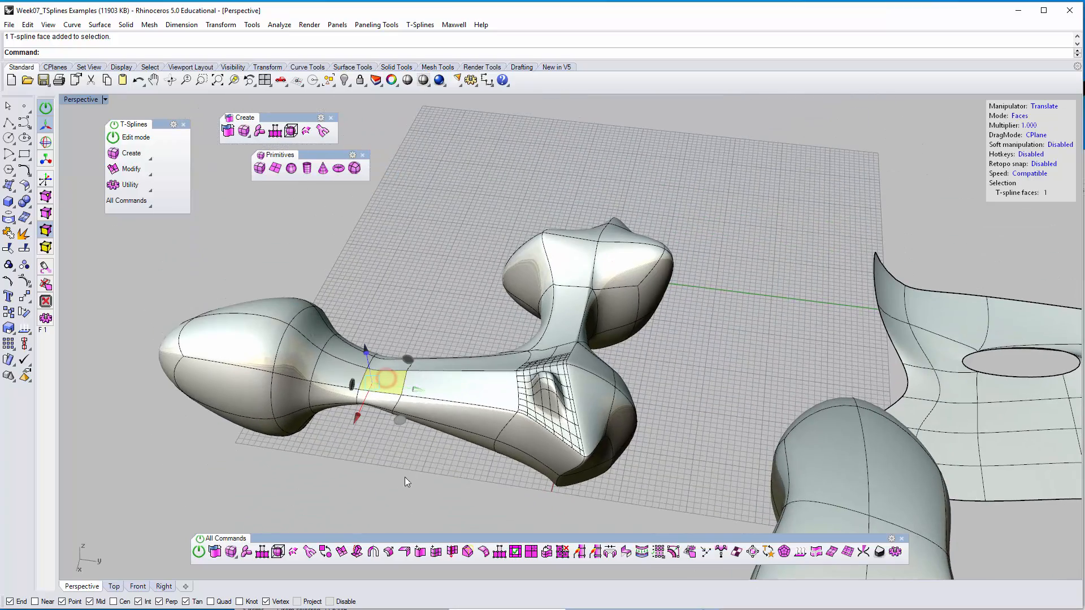
pyautogui.scroll(5, 396, 455)
pyautogui.press('Delete')
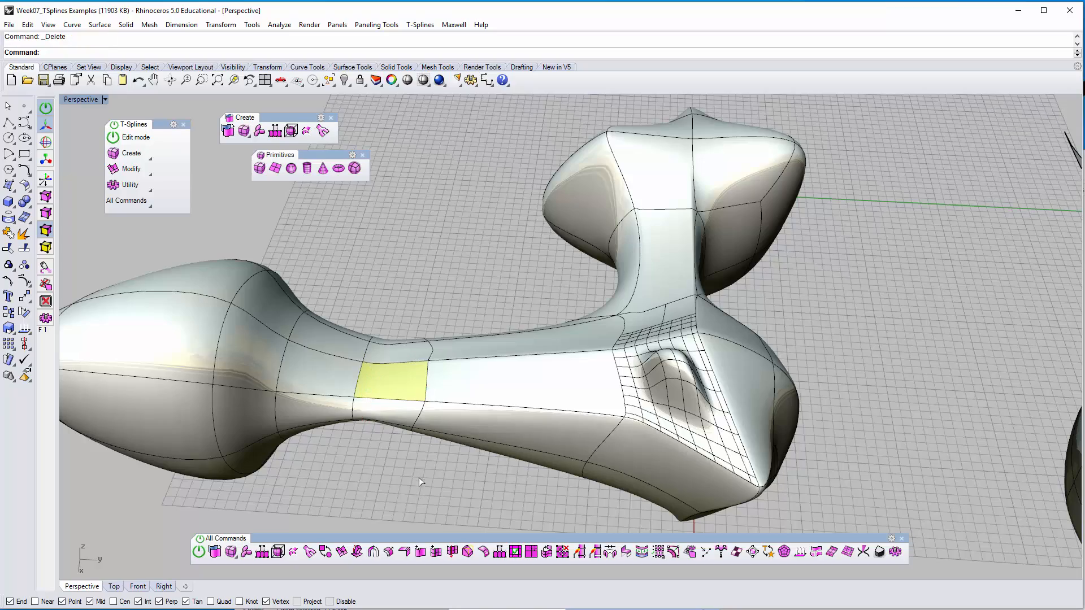
# Step: Delete the neighbouring neck face on the bulb side, and examine the open hole and the surface around it
pyautogui.moveTo(418, 290); pyautogui.dragTo(361, 392, button='right')
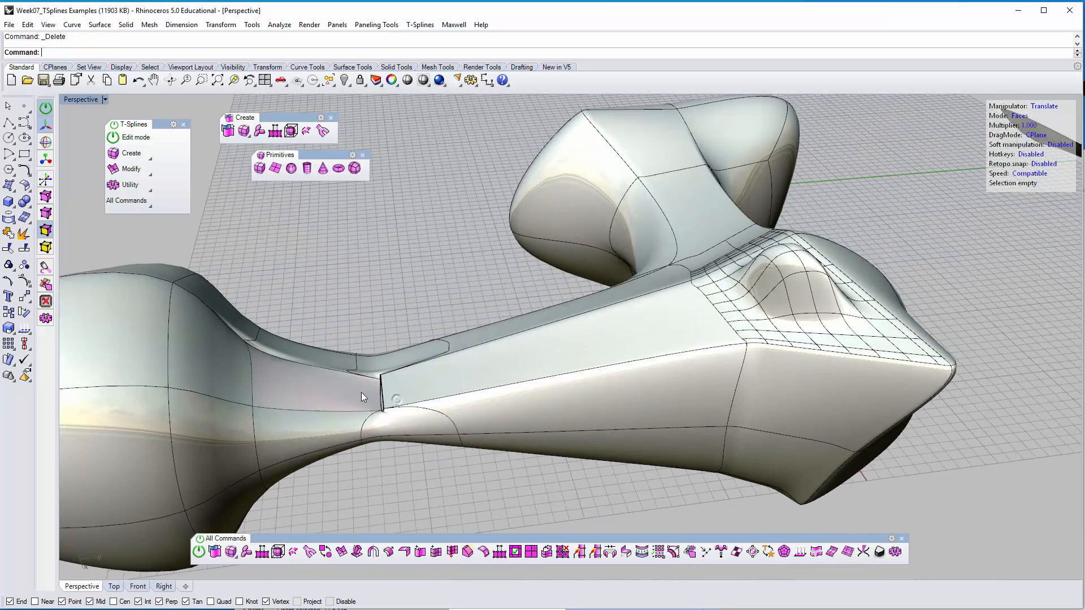
pyautogui.click(361, 397)
pyautogui.press('Delete')
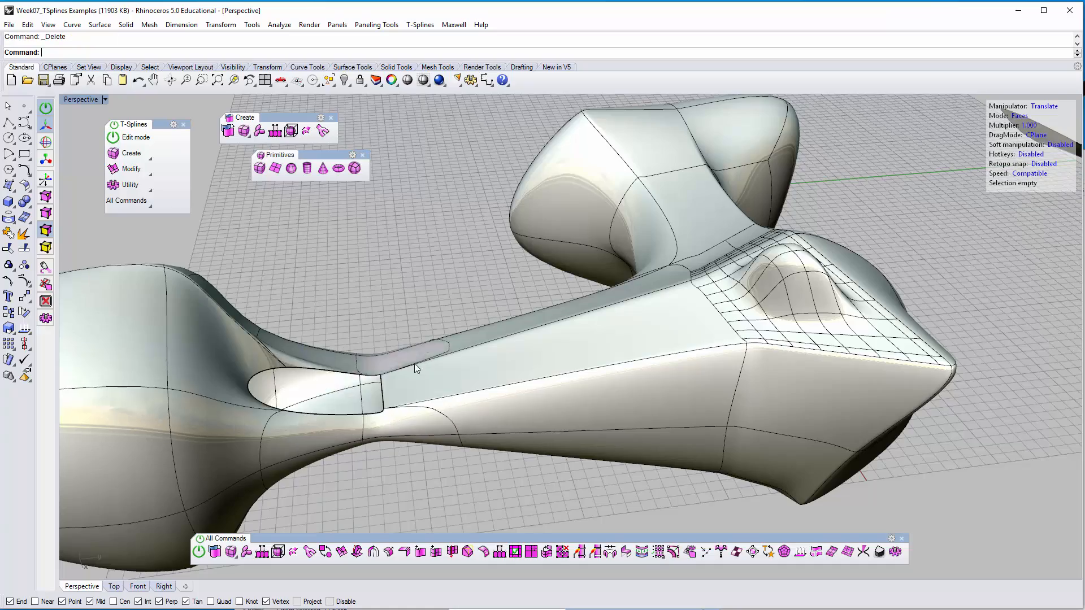
pyautogui.moveTo(415, 365); pyautogui.dragTo(353, 327, button='right')
pyautogui.moveTo(404, 249); pyautogui.dragTo(461, 293, button='right')
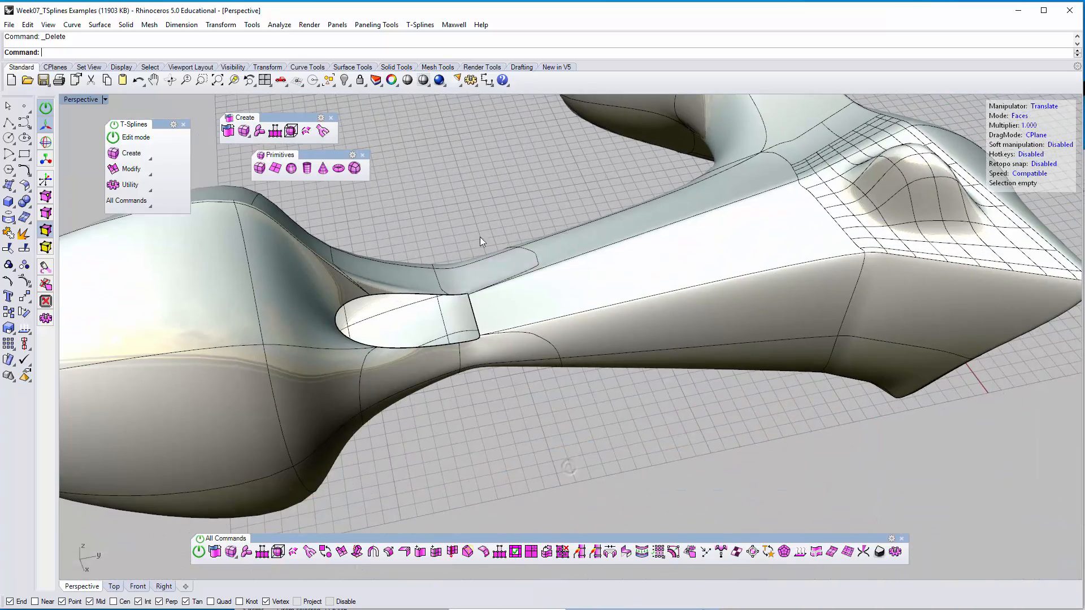
pyautogui.moveTo(486, 371); pyautogui.dragTo(461, 300, button='right')
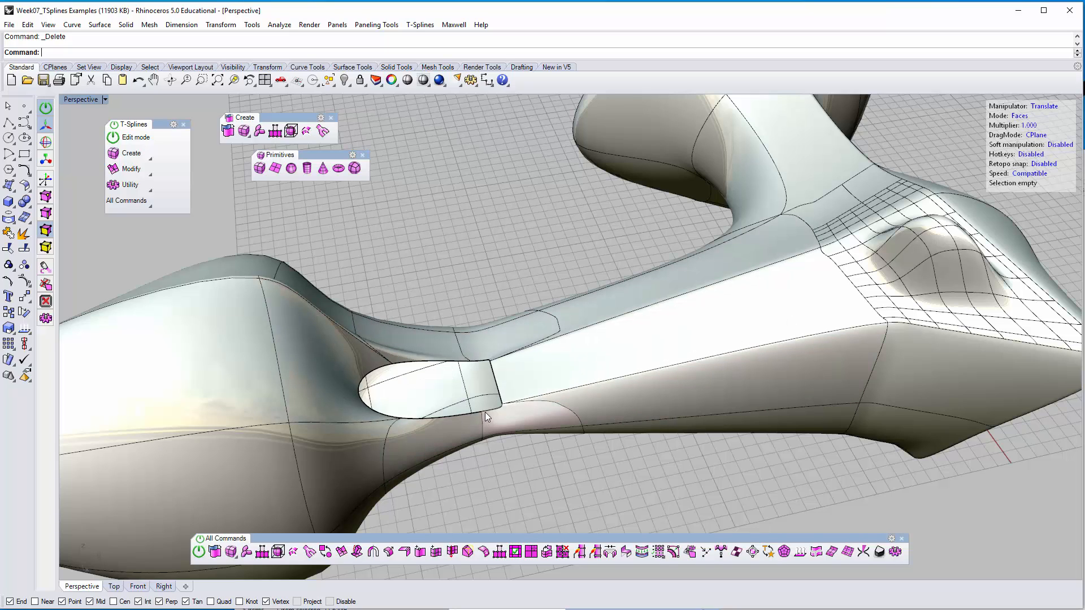
# Step: Undo the face deletions on the neck and clear the face selection
pyautogui.hotkey('ctrl', 'z')
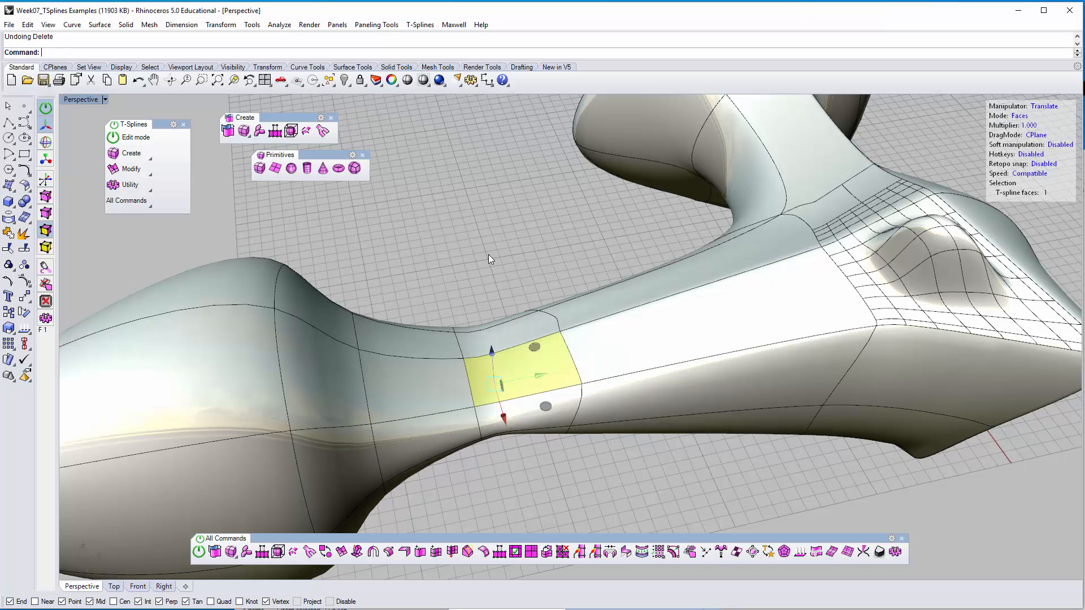
pyautogui.click(541, 245)
pyautogui.moveTo(542, 246); pyautogui.dragTo(405, 210, button='right')
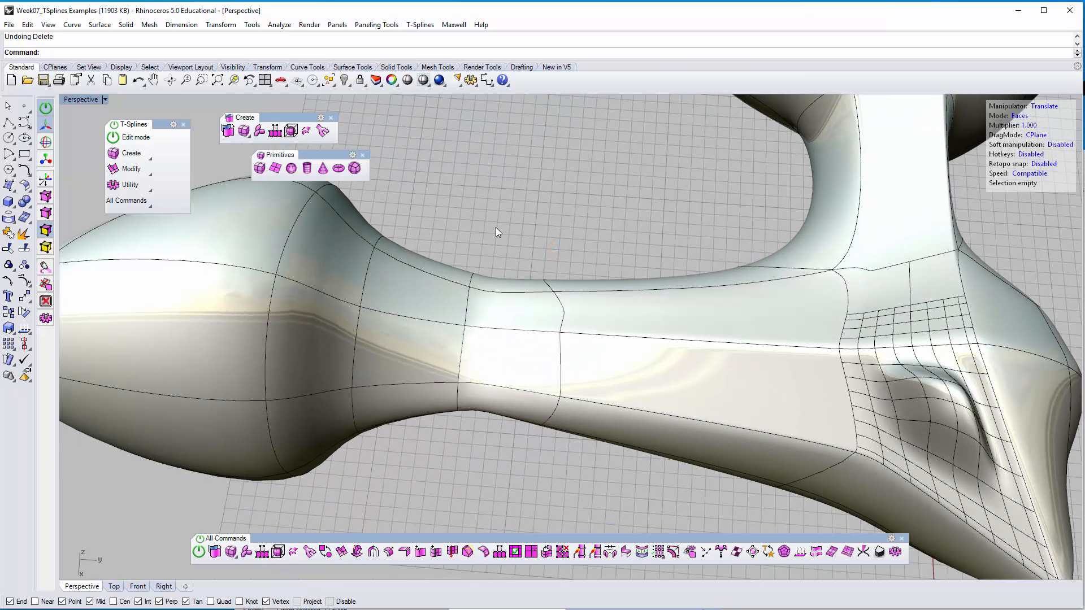
# Step: Try to window-select the ring of faces around the narrowest part of the neck
pyautogui.moveTo(592, 439); pyautogui.dragTo(602, 418)
pyautogui.moveTo(452, 232); pyautogui.dragTo(636, 252)
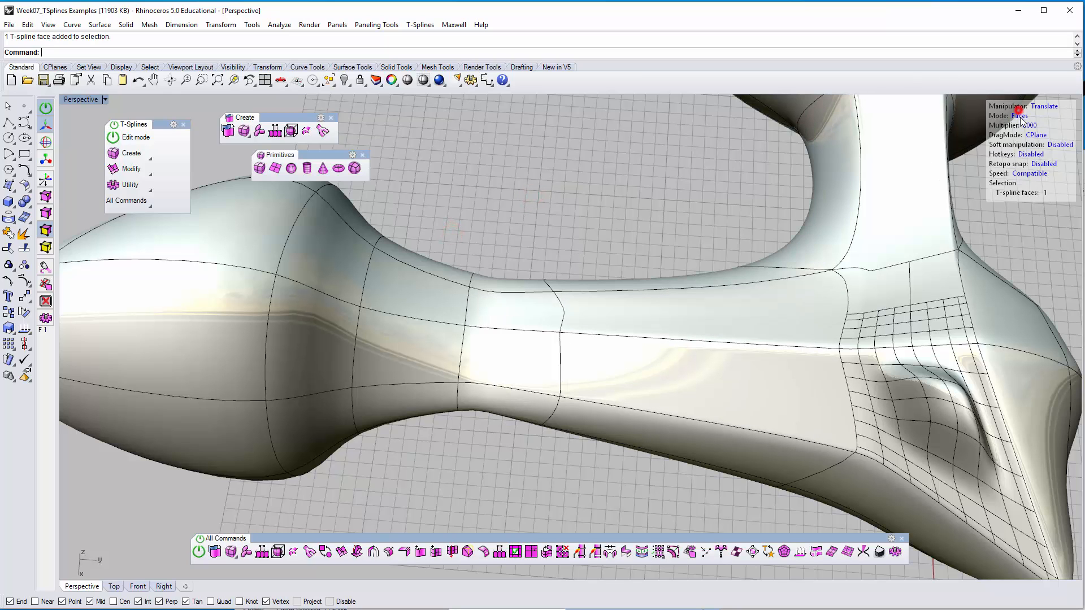
pyautogui.moveTo(448, 214); pyautogui.dragTo(501, 431)
pyautogui.moveTo(554, 362); pyautogui.dragTo(446, 299, button='right')
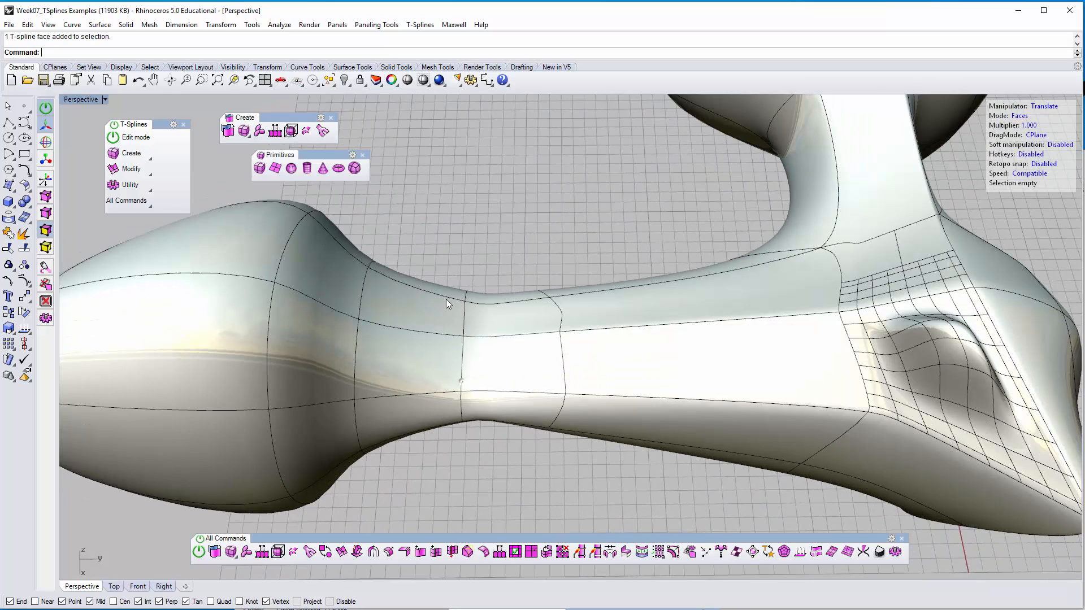
pyautogui.moveTo(450, 256); pyautogui.dragTo(546, 523)
pyautogui.moveTo(520, 459); pyautogui.dragTo(516, 337, button='right')
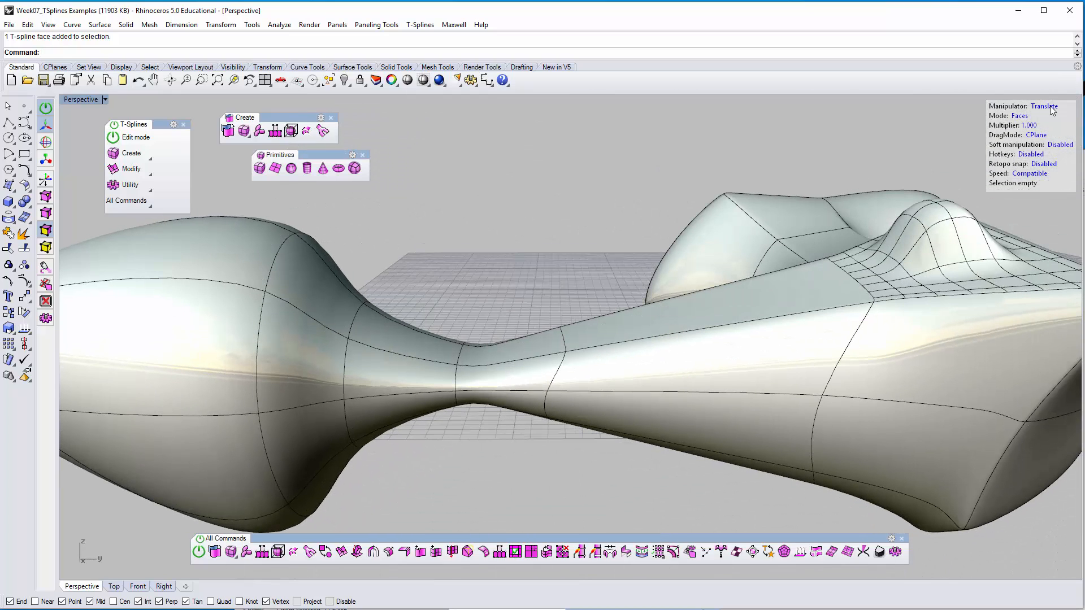
# Step: Switch to edge selection, window-select the edge ring around the neck beside its narrowest part, and clear the selection
pyautogui.click(1021, 116)
pyautogui.click(1020, 115)
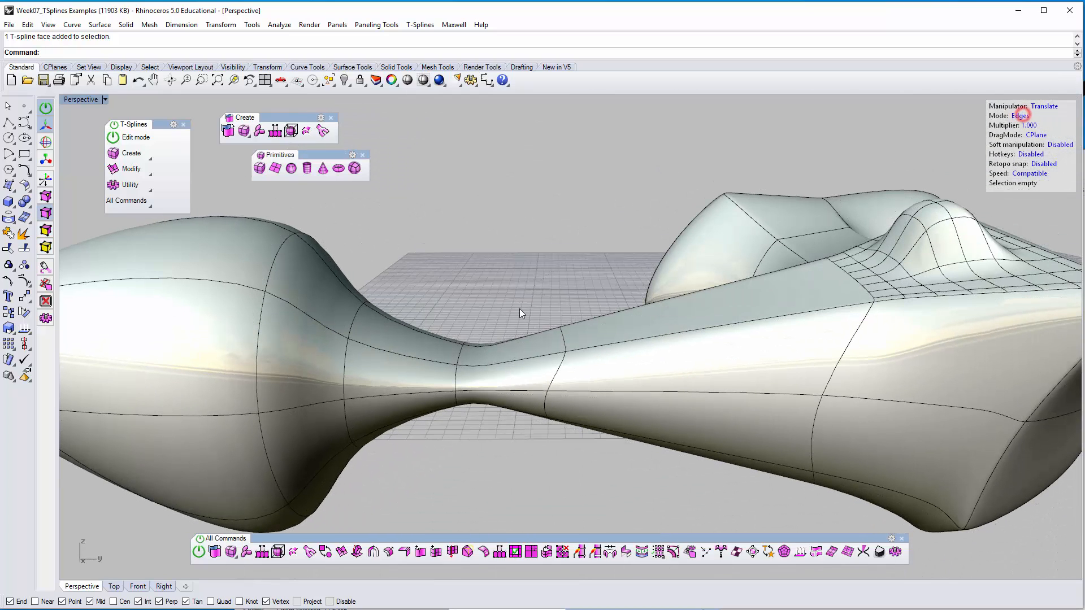
pyautogui.moveTo(477, 435); pyautogui.dragTo(485, 434)
pyautogui.moveTo(518, 306); pyautogui.dragTo(554, 502)
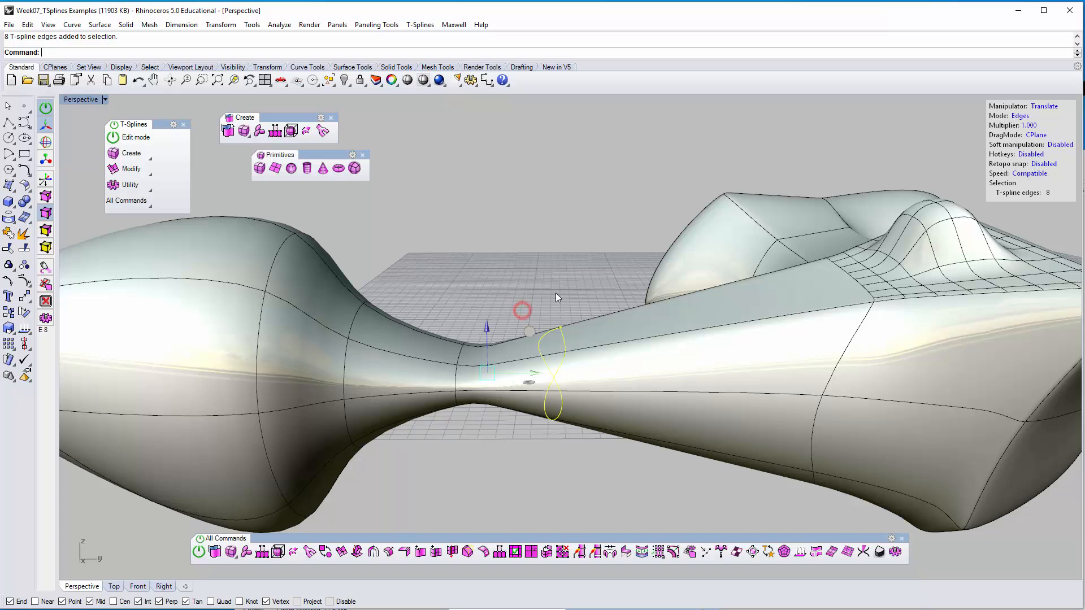
pyautogui.moveTo(533, 245); pyautogui.dragTo(534, 277, button='right')
pyautogui.click(534, 274)
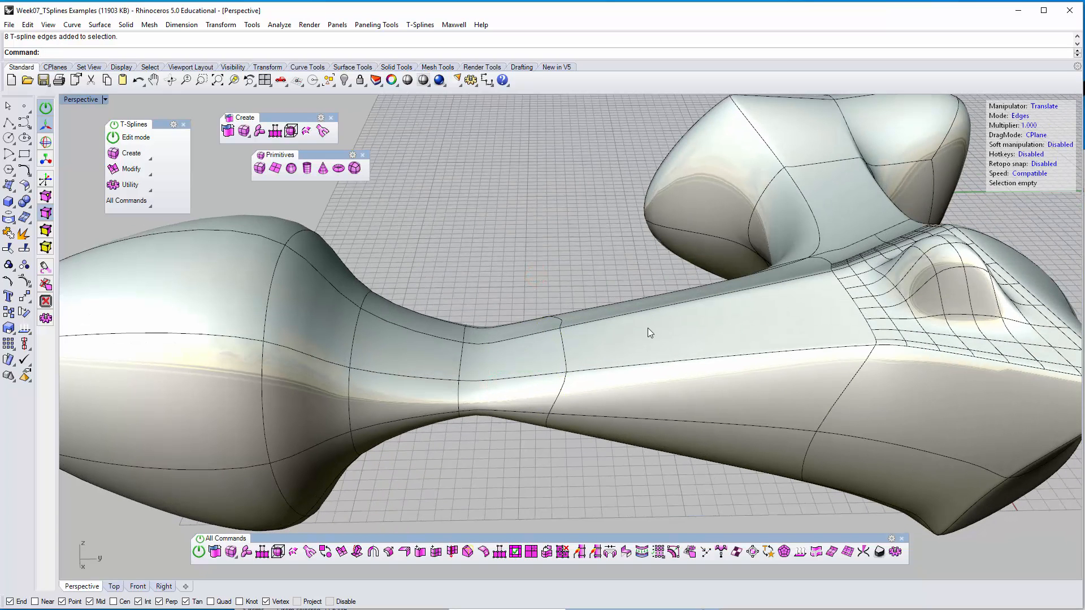
pyautogui.keyDown('shift'); pyautogui.moveTo(353, 364); pyautogui.dragTo(502, 326, button='right'); pyautogui.keyUp('shift')
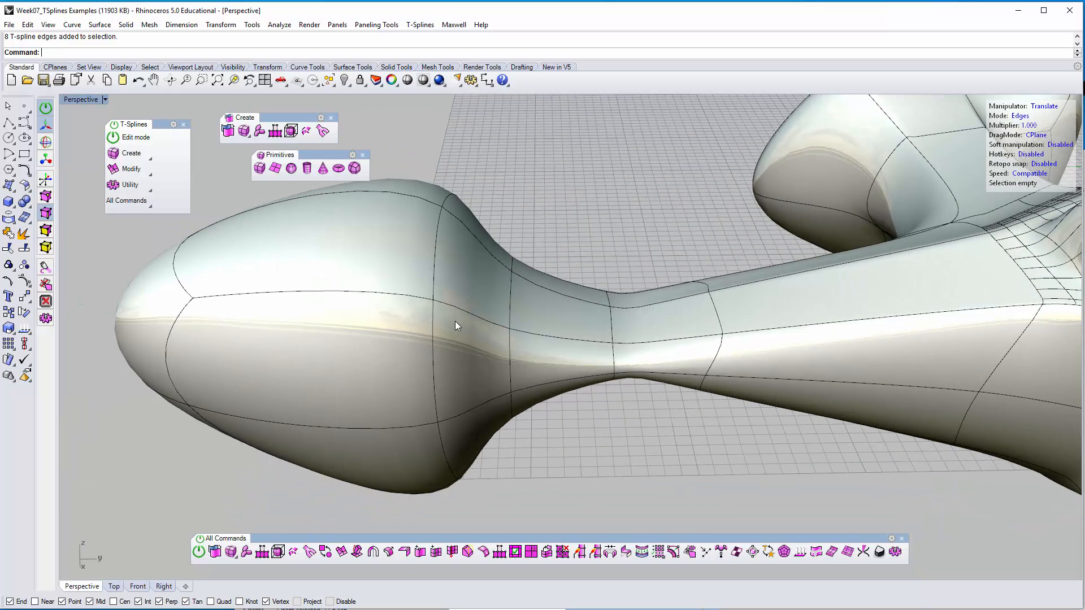